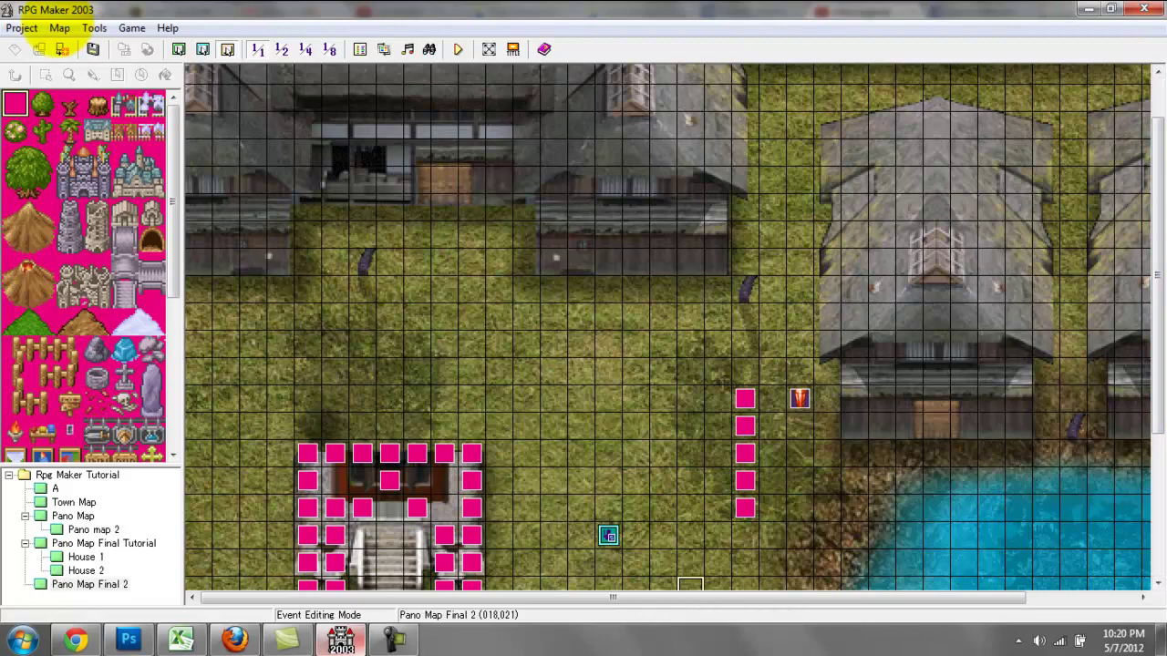
Step: Create a new event on the empty grass tile at 015,021 of Pano Map Final 2
{"action": "left_click", "coordinate": [281, 48]}
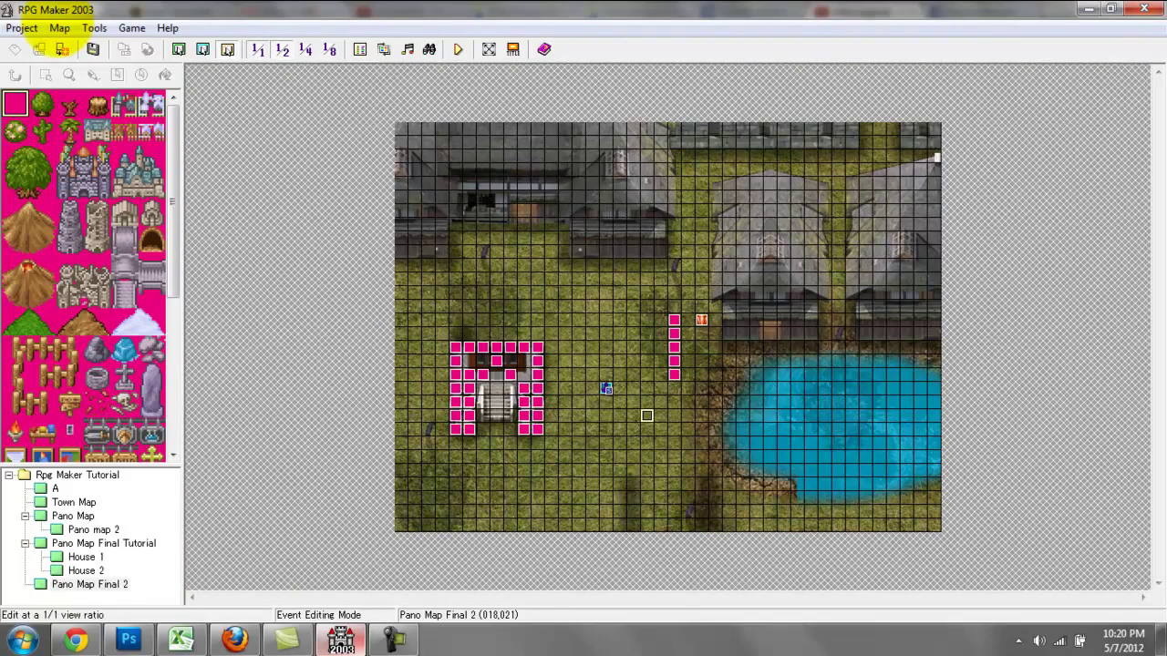
{"action": "left_click", "coordinate": [258, 48]}
{"action": "scroll", "coordinate": [675, 328], "scroll_direction": "down", "scroll_amount": 5}
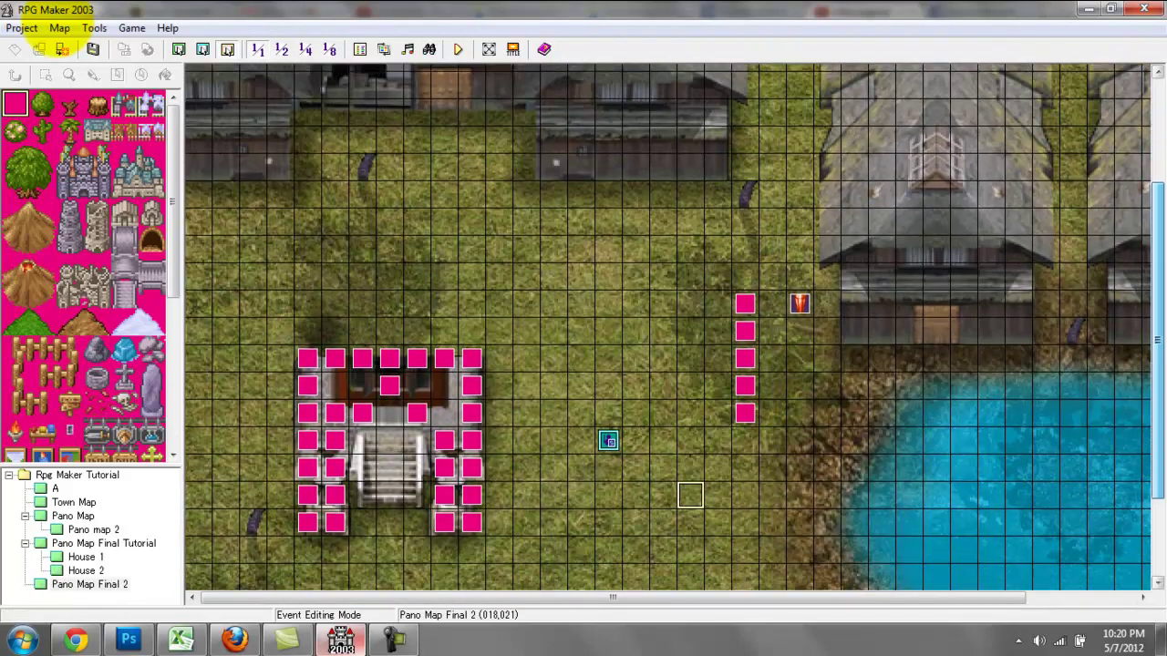
{"action": "scroll", "coordinate": [675, 328], "scroll_direction": "down", "scroll_amount": 3}
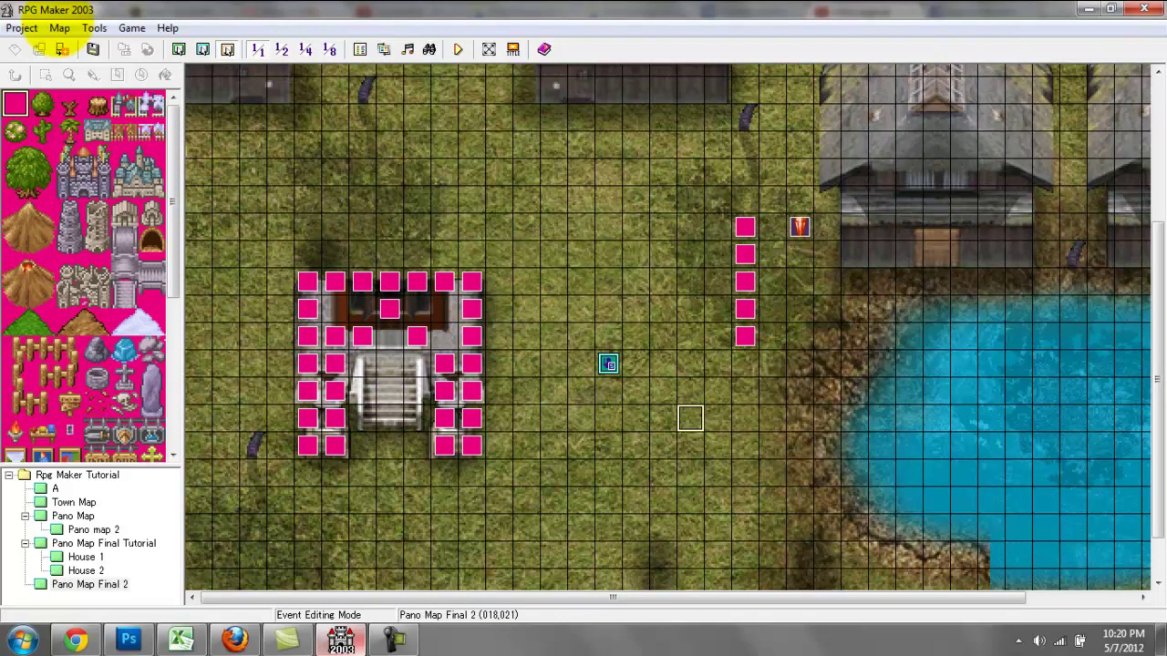
{"action": "left_click", "coordinate": [608, 419]}
{"action": "key", "text": "Return"}
{"action": "double_click", "coordinate": [638, 180]}
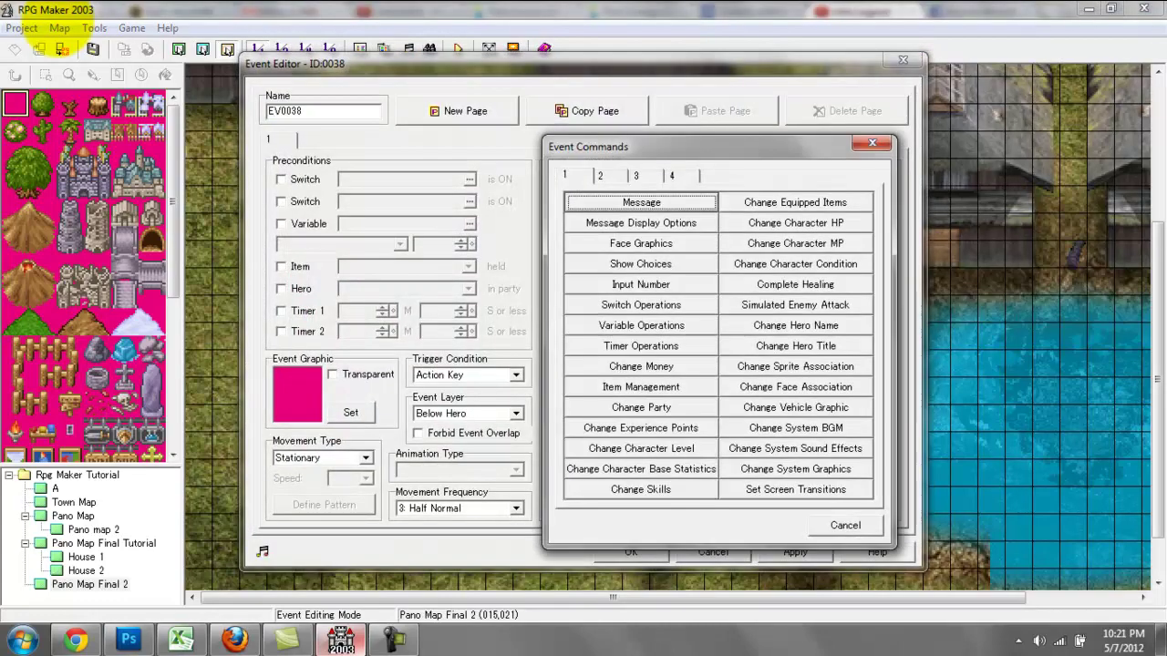
{"action": "left_click_drag", "start_coordinate": [698, 146], "coordinate": [739, 130]}
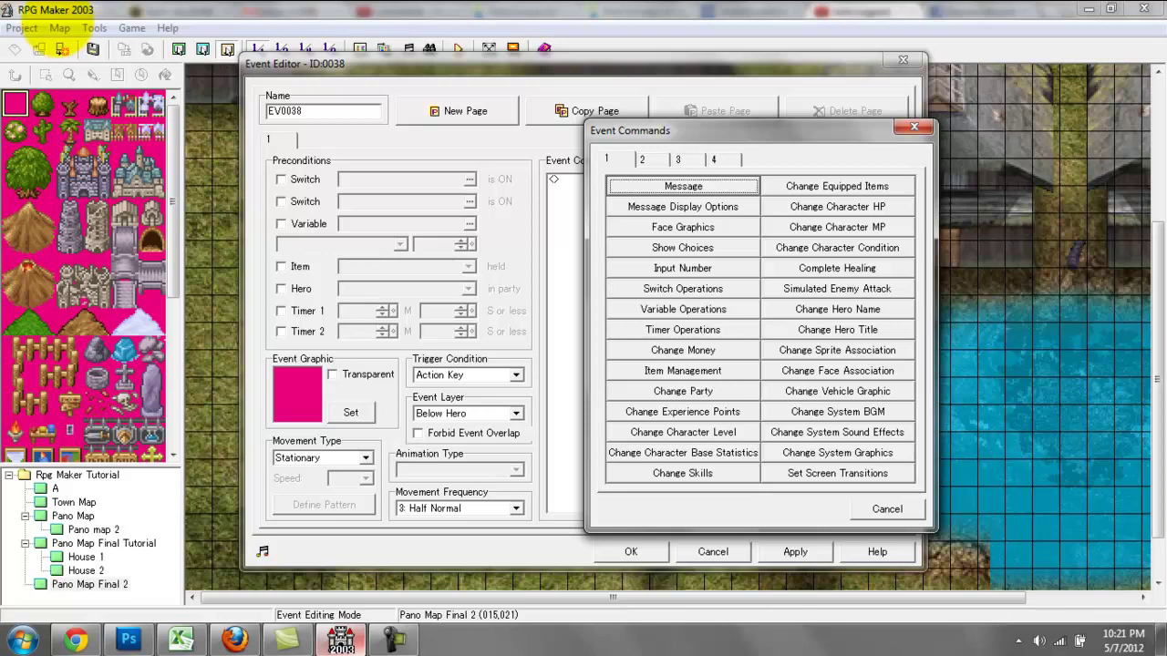
{"action": "left_click", "coordinate": [915, 128]}
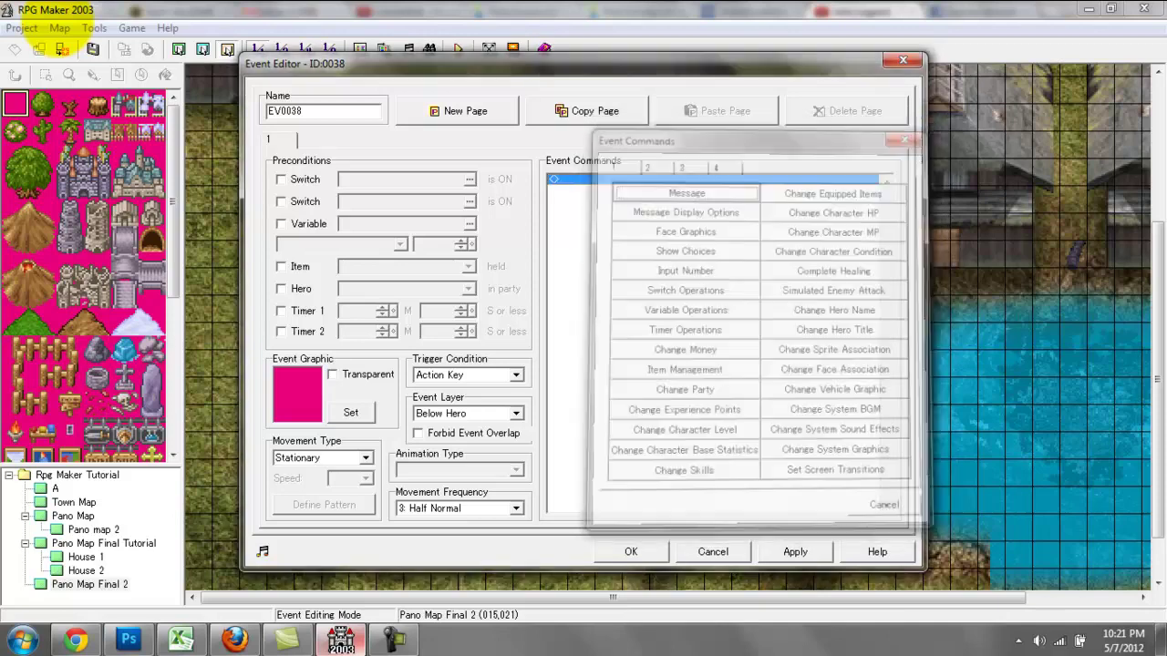
Step: Add the message "Timer set to 1 minute and 25 seconds." to the event and set its trigger condition to Parallel Process
{"action": "double_click", "coordinate": [693, 179]}
{"action": "left_click", "coordinate": [642, 204]}
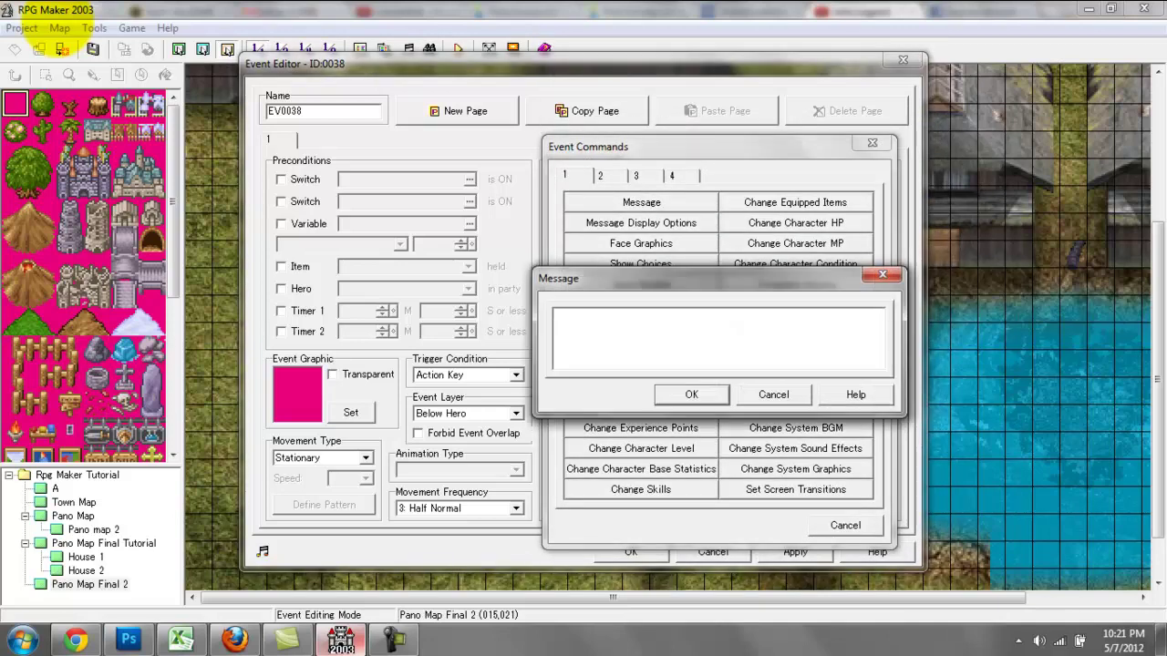
{"action": "type", "text": "Timer set to 1 minute and 25 seco"}
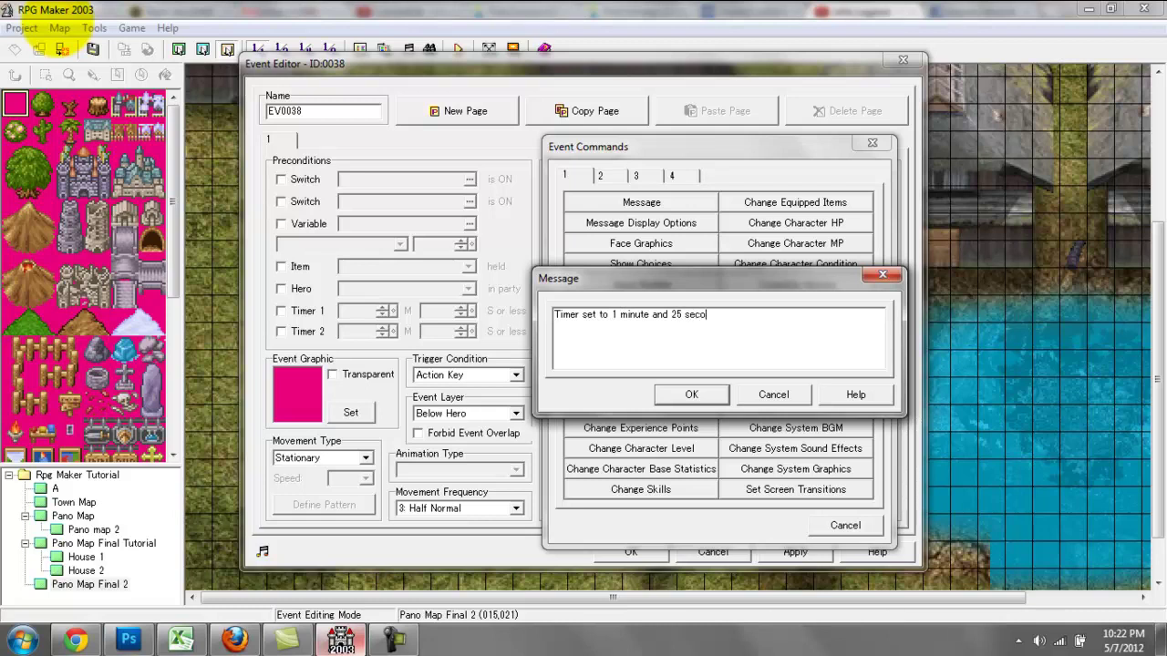
{"action": "type", "text": "nds"}
{"action": "left_click_drag", "start_coordinate": [592, 278], "coordinate": [786, 257]}
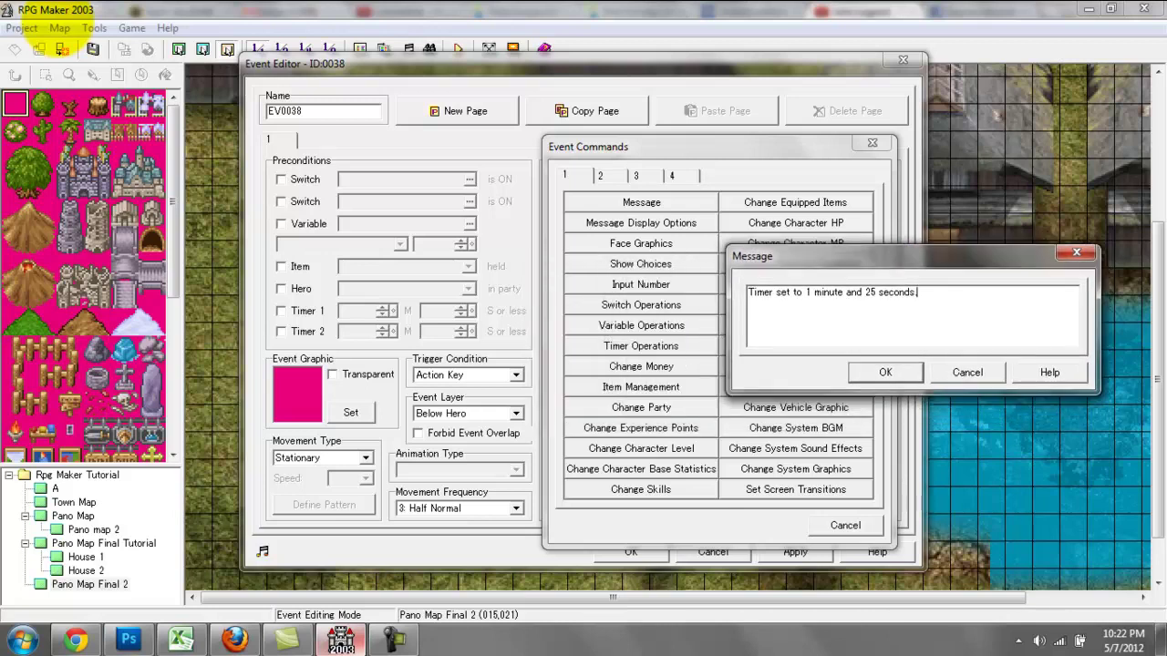
{"action": "key", "text": "Return"}
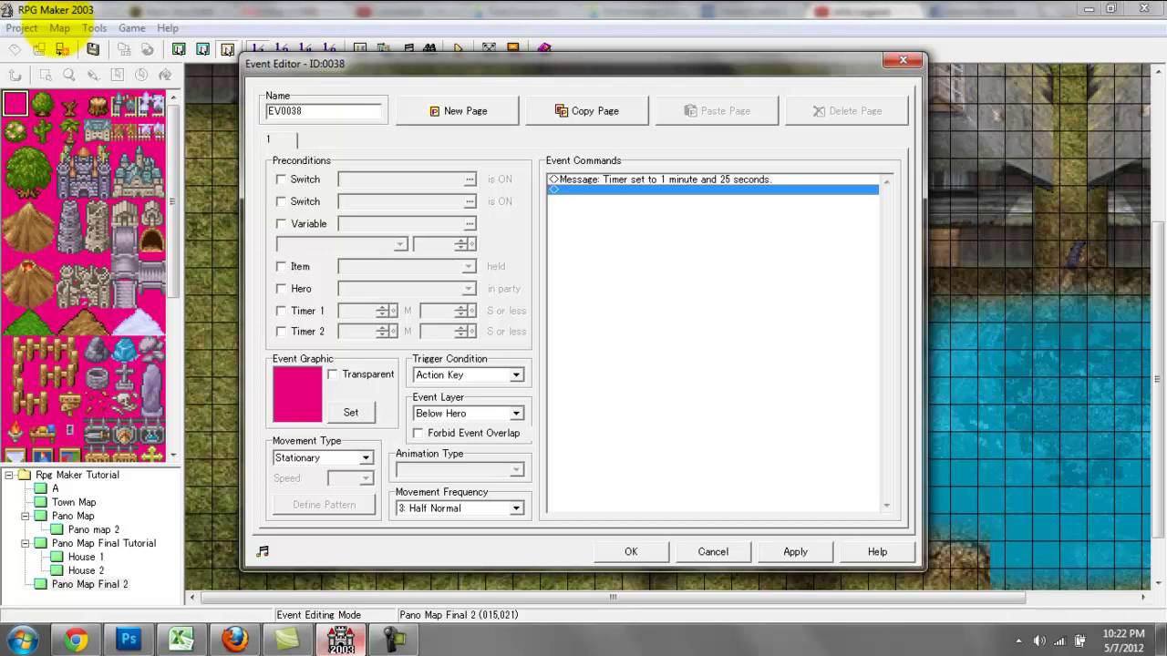
{"action": "left_click", "coordinate": [516, 376]}
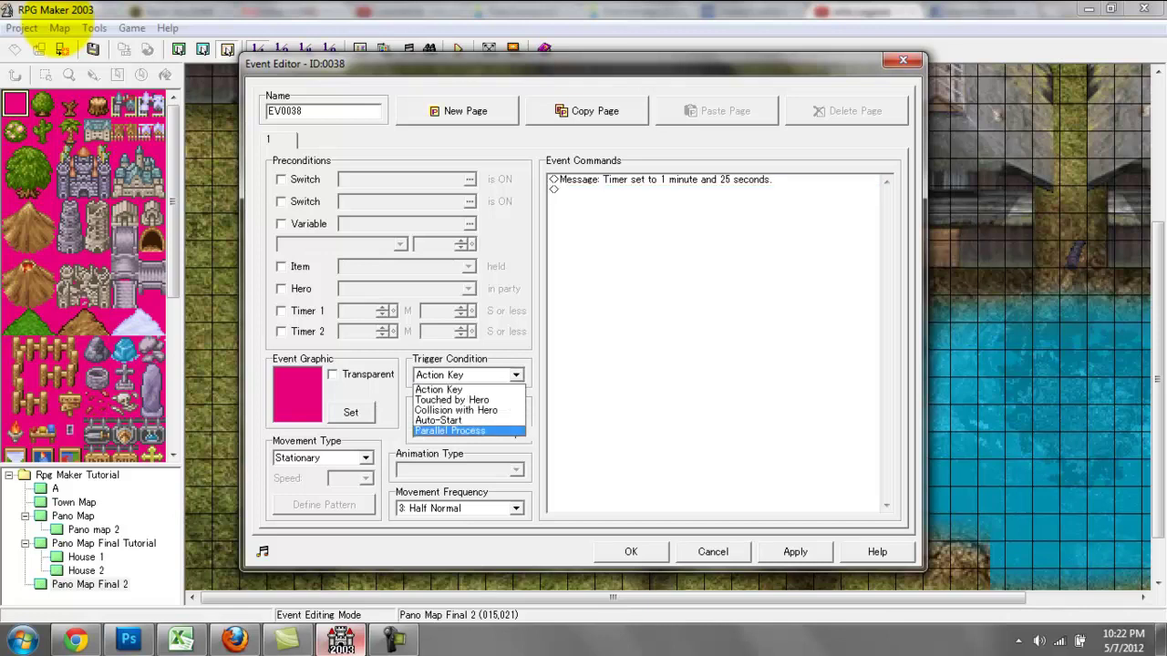
{"action": "left_click", "coordinate": [469, 431]}
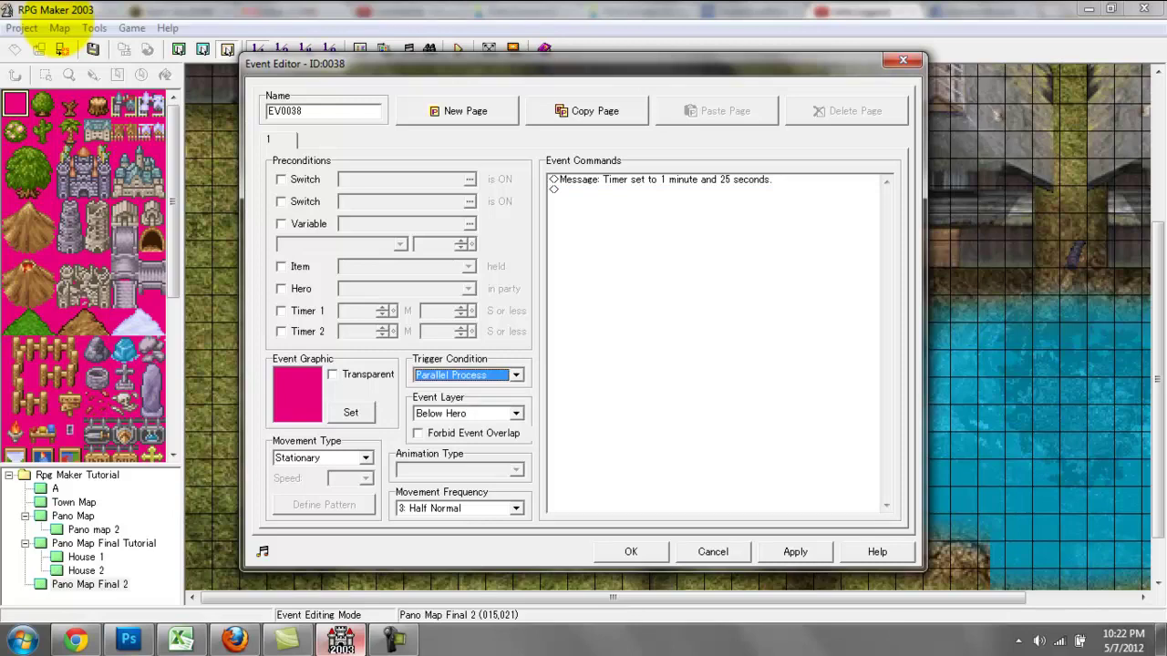
Step: Start a Switch Operations command below the message and name switch 0010 "Timer Event Start"
{"action": "double_click", "coordinate": [638, 190]}
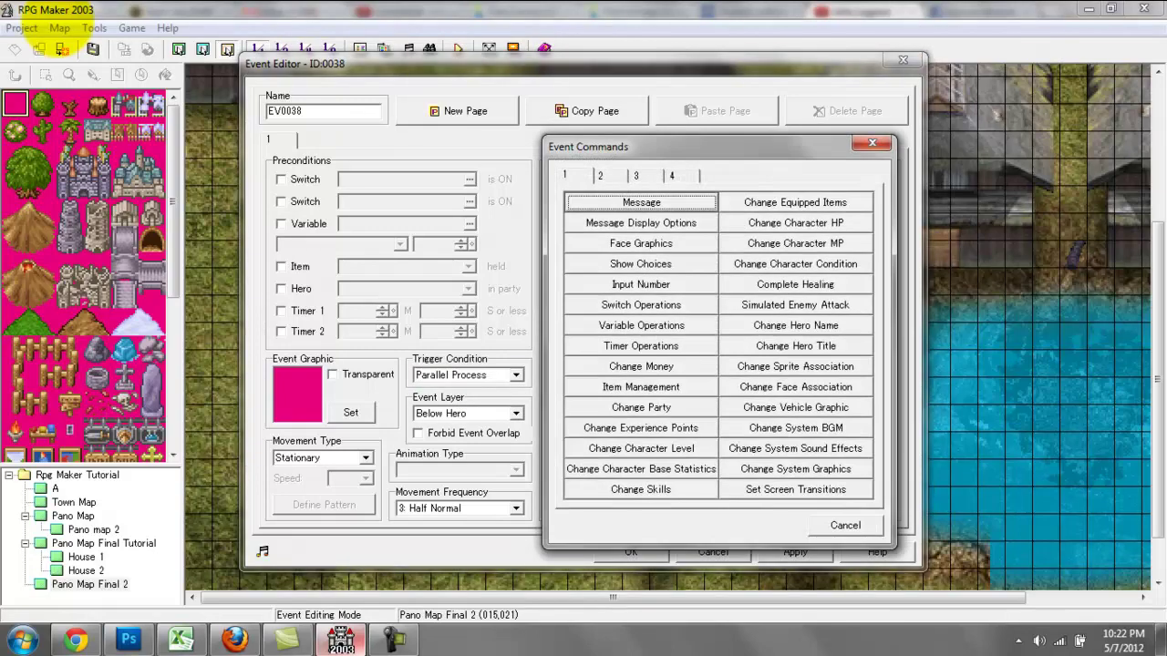
{"action": "left_click", "coordinate": [575, 175]}
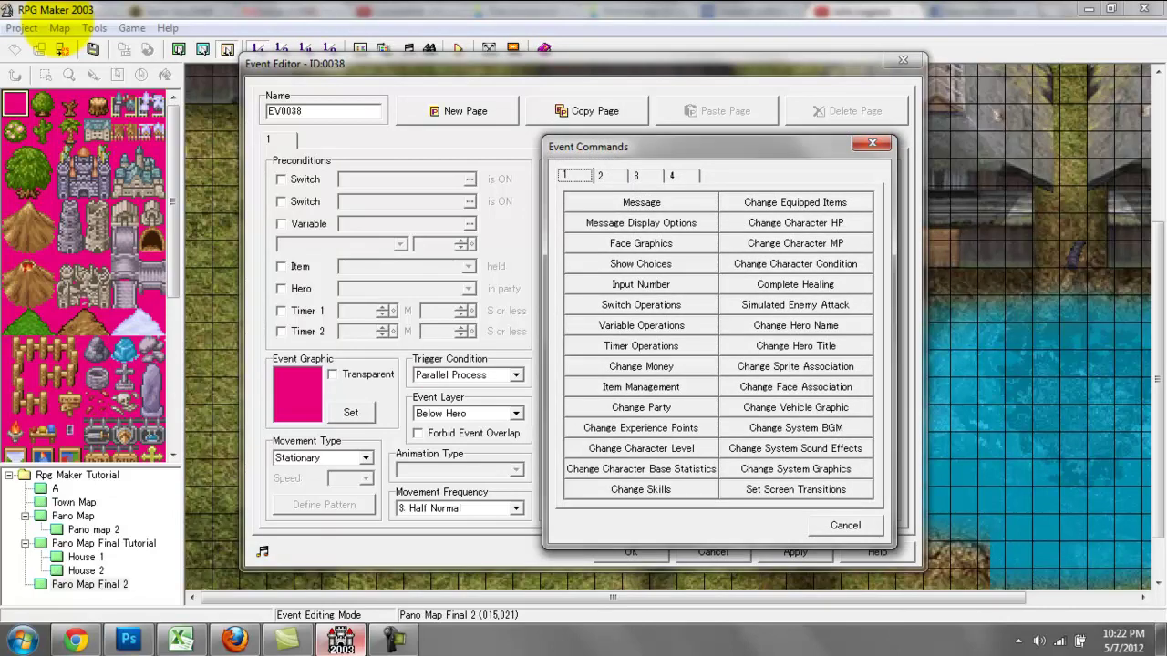
{"action": "left_click", "coordinate": [641, 305]}
{"action": "key", "text": "Tab"}
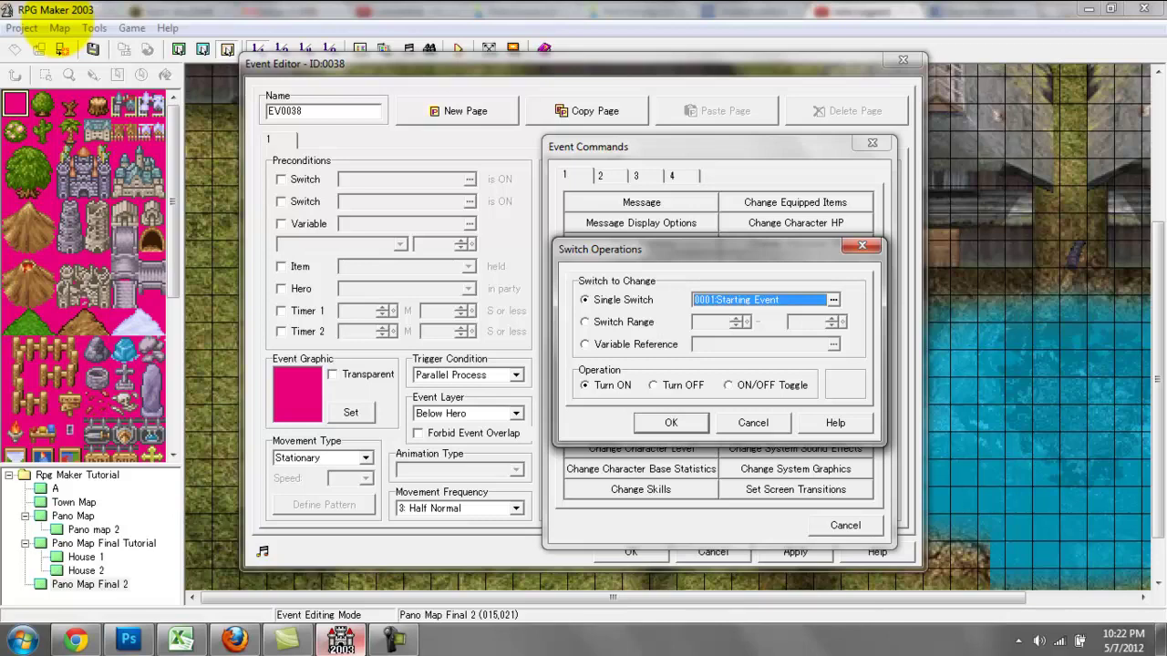
{"action": "left_click", "coordinate": [833, 299]}
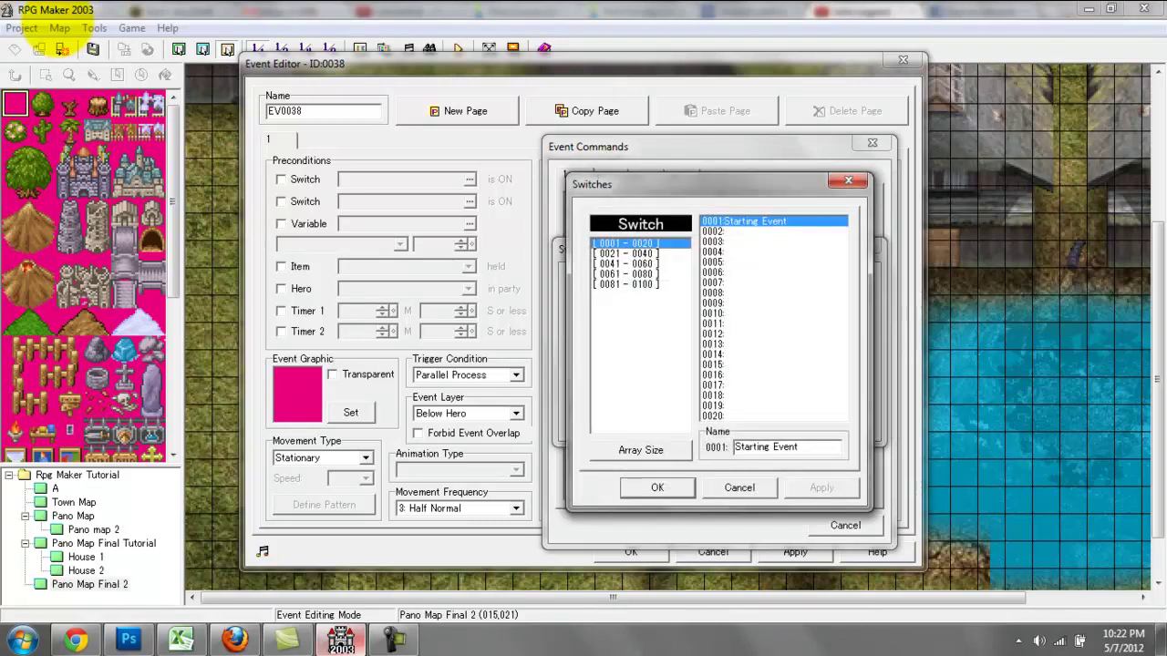
{"action": "left_click", "coordinate": [773, 314]}
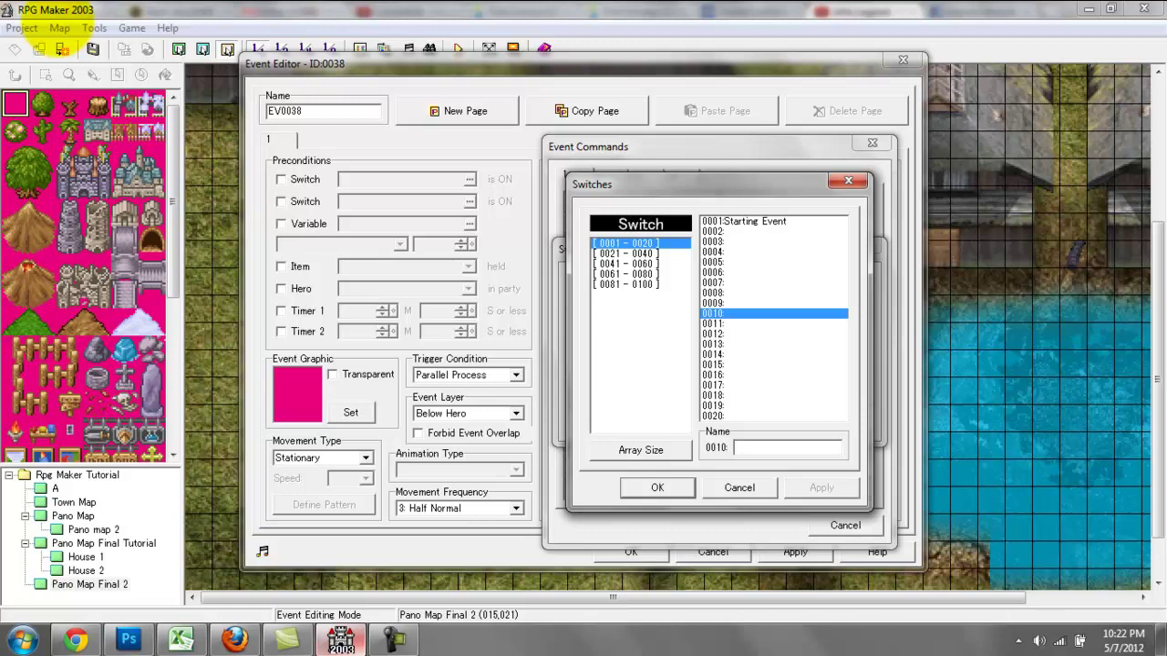
{"action": "type", "text": "Timer Event "}
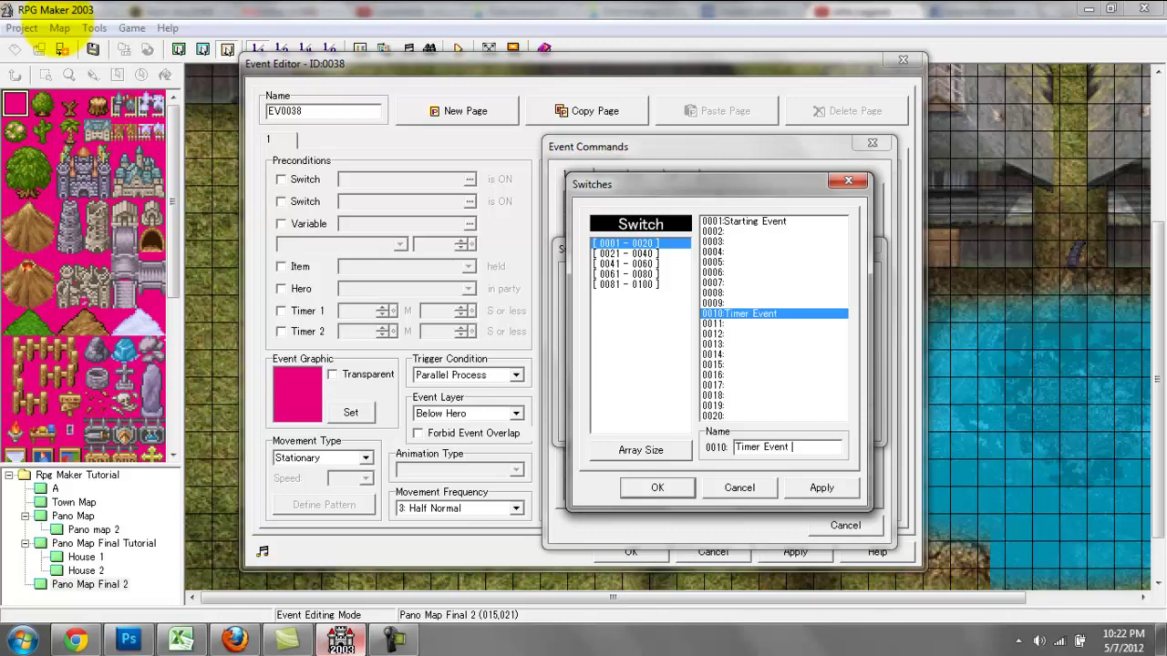
{"action": "type", "text": "Start"}
{"action": "left_click_drag", "start_coordinate": [711, 184], "coordinate": [659, 132]}
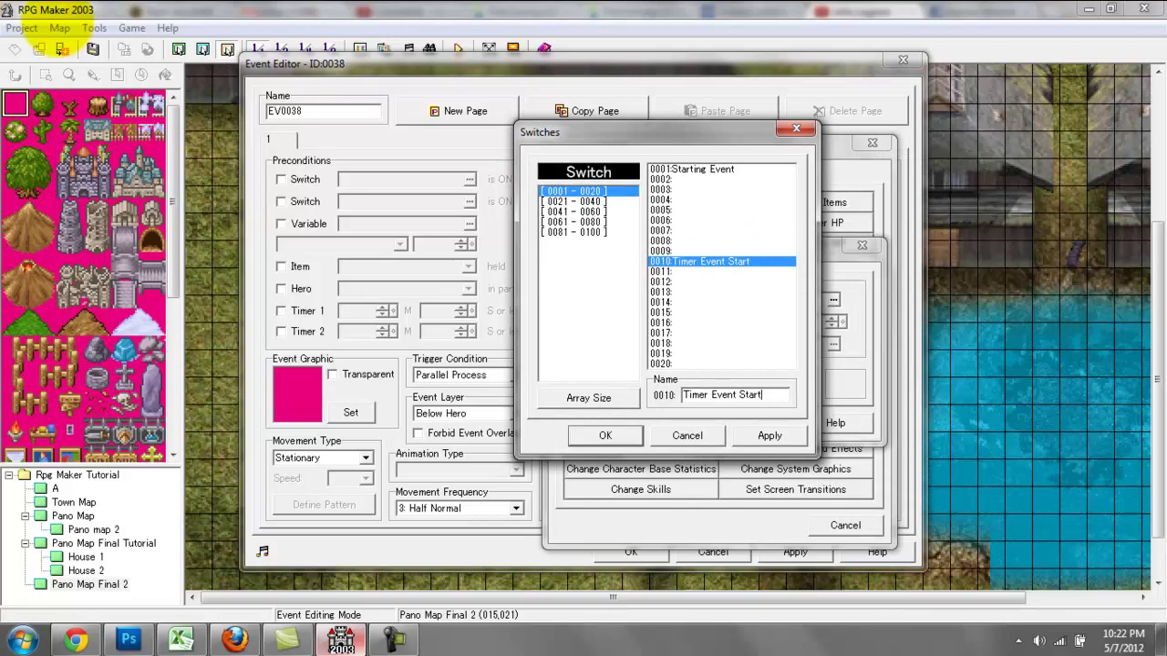
{"action": "left_click", "coordinate": [588, 398]}
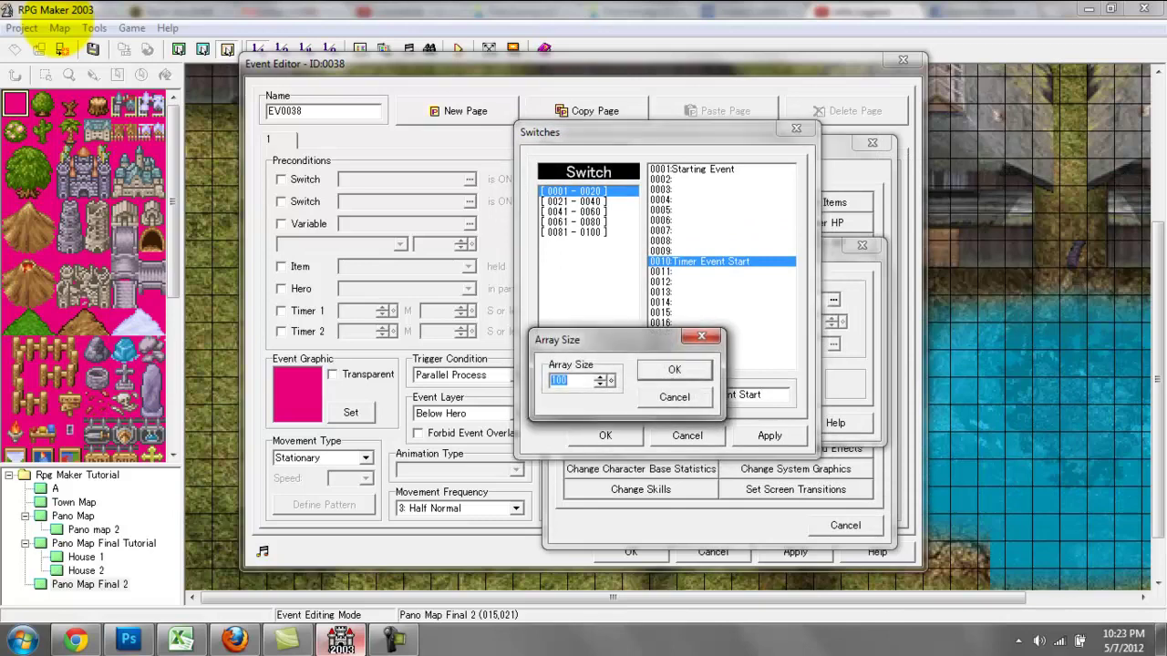
{"action": "type", "text": "5000"}
{"action": "double_click", "coordinate": [561, 381]}
{"action": "left_click", "coordinate": [675, 398]}
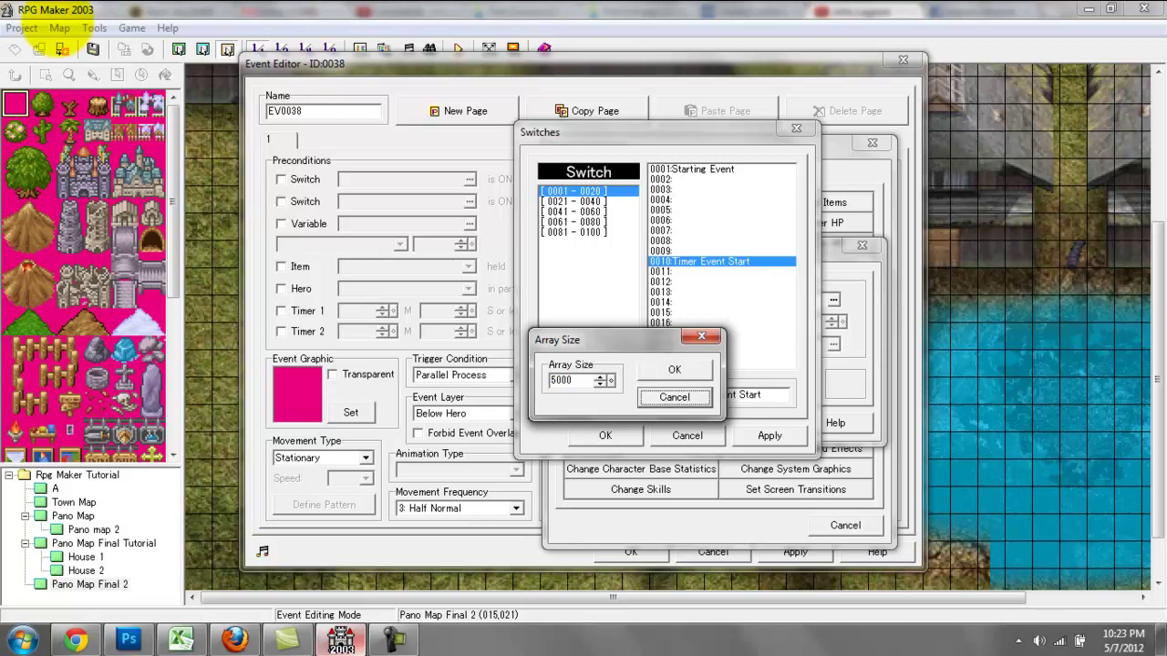
{"action": "left_click", "coordinate": [675, 397]}
Step: Choose switch 0010 Timer Event Start as the single switch to change
{"action": "left_click_drag", "start_coordinate": [721, 221], "coordinate": [720, 364]}
{"action": "left_click", "coordinate": [720, 262]}
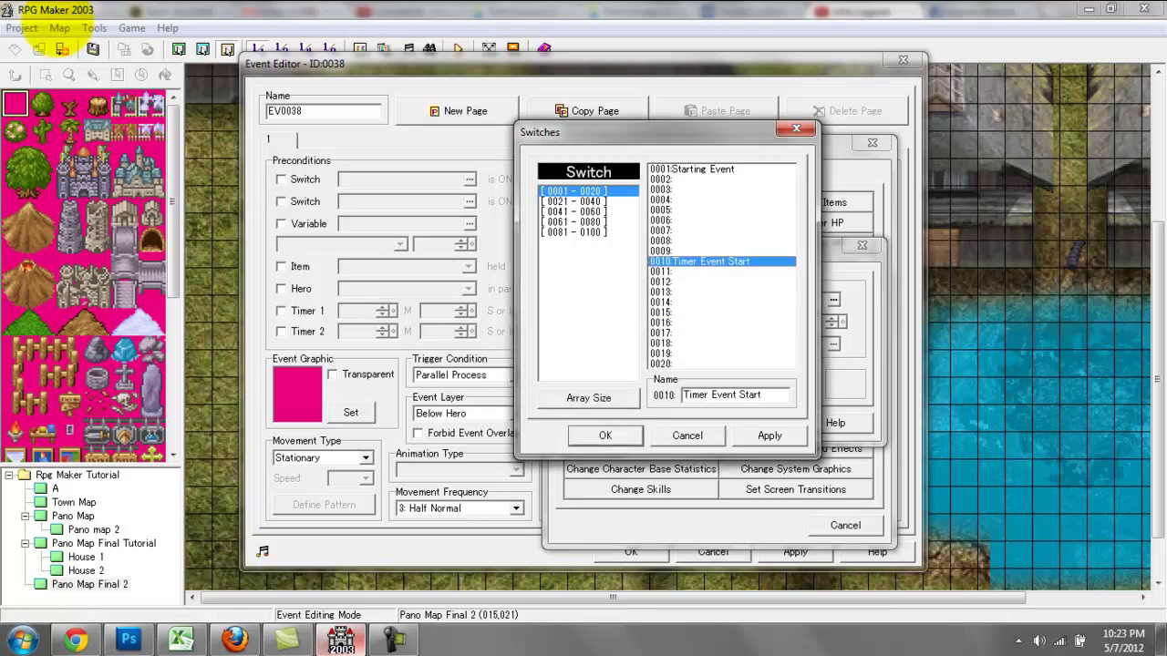
{"action": "left_click", "coordinate": [720, 221]}
{"action": "left_click", "coordinate": [721, 169]}
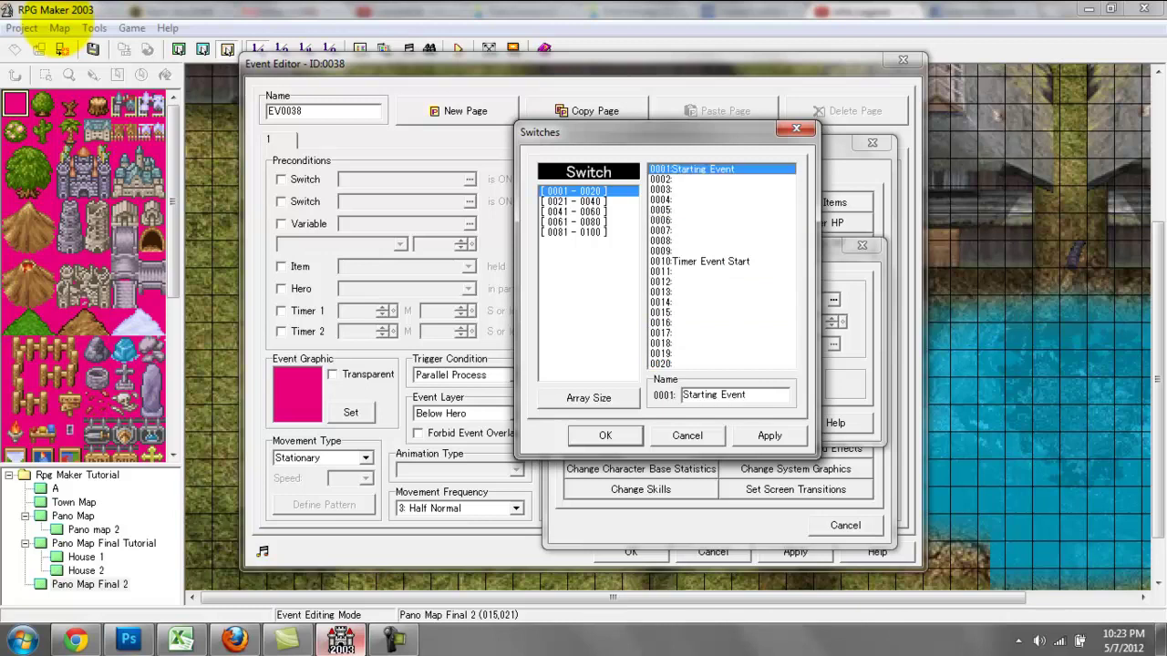
{"action": "left_click", "coordinate": [720, 364]}
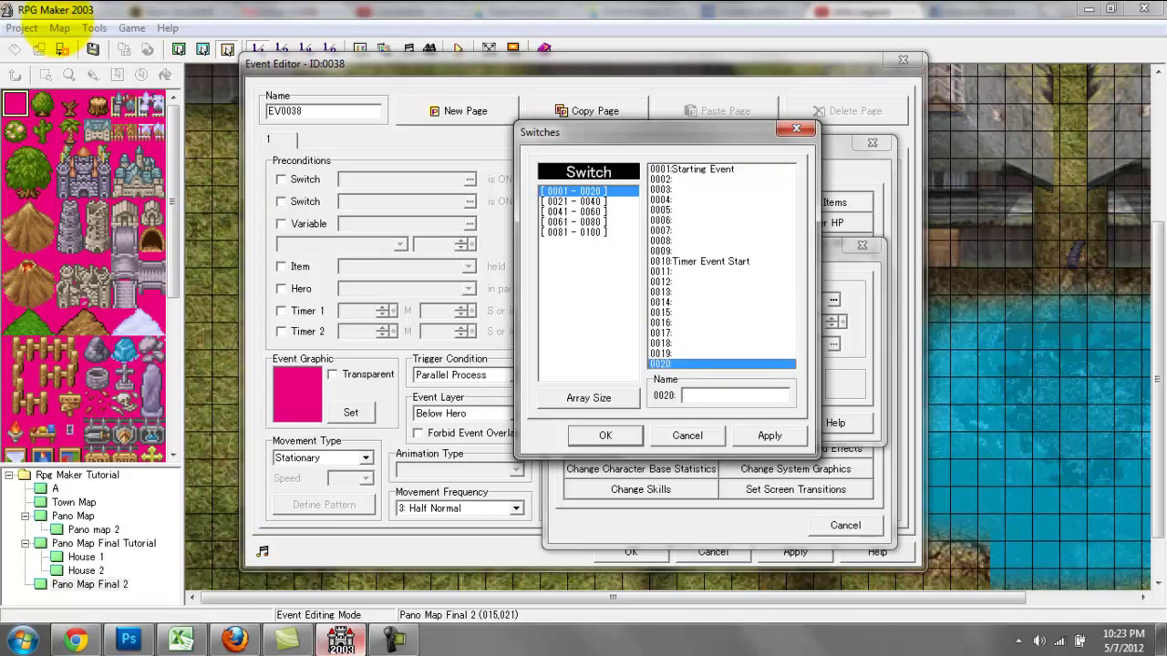
{"action": "mouse_move", "coordinate": [720, 364]}
{"action": "left_mouse_down"}
{"action": "mouse_move", "coordinate": [720, 169]}
{"action": "mouse_move", "coordinate": [720, 364]}
{"action": "left_mouse_up"}
{"action": "left_click", "coordinate": [720, 262]}
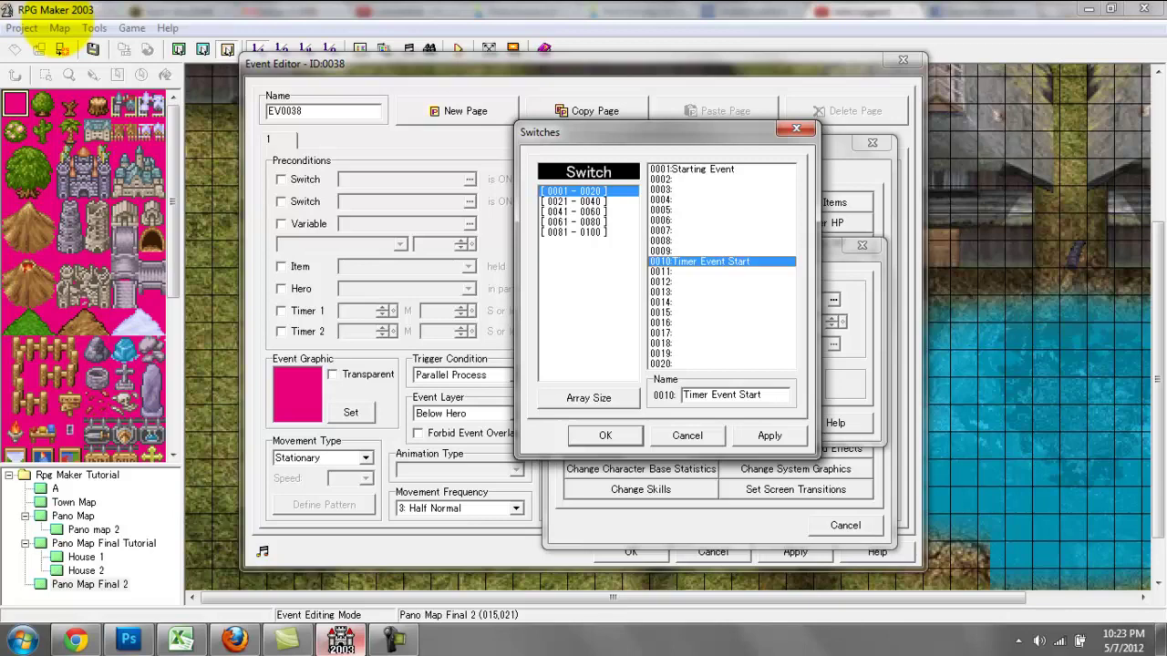
{"action": "key", "text": "Return"}
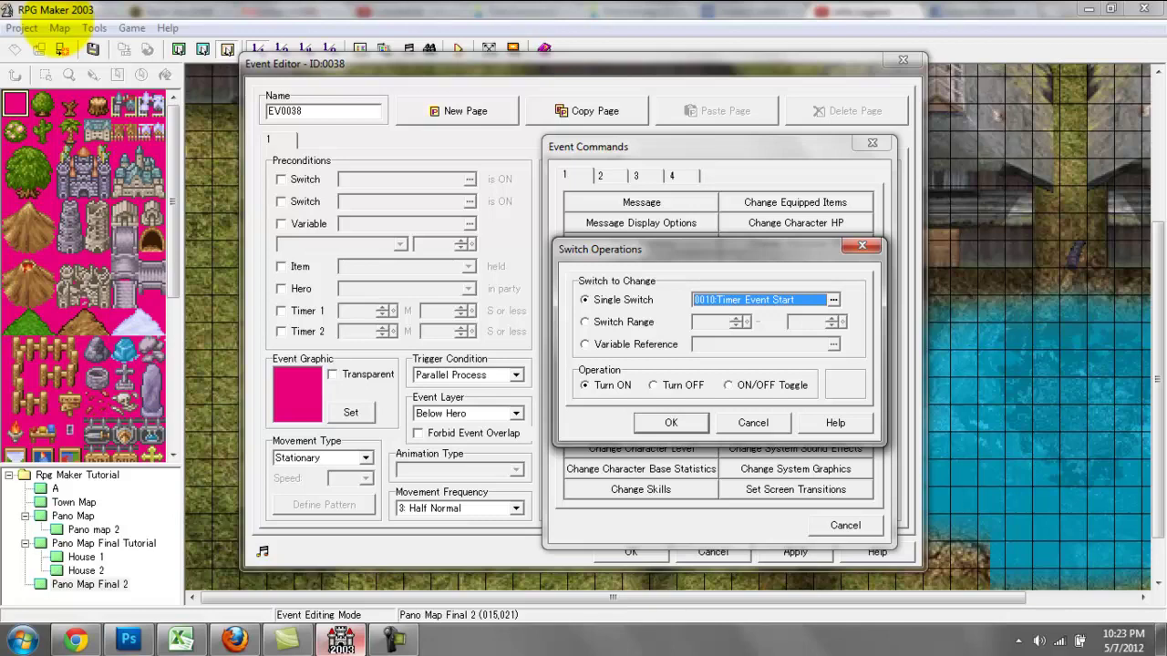
{"action": "left_click", "coordinate": [833, 300]}
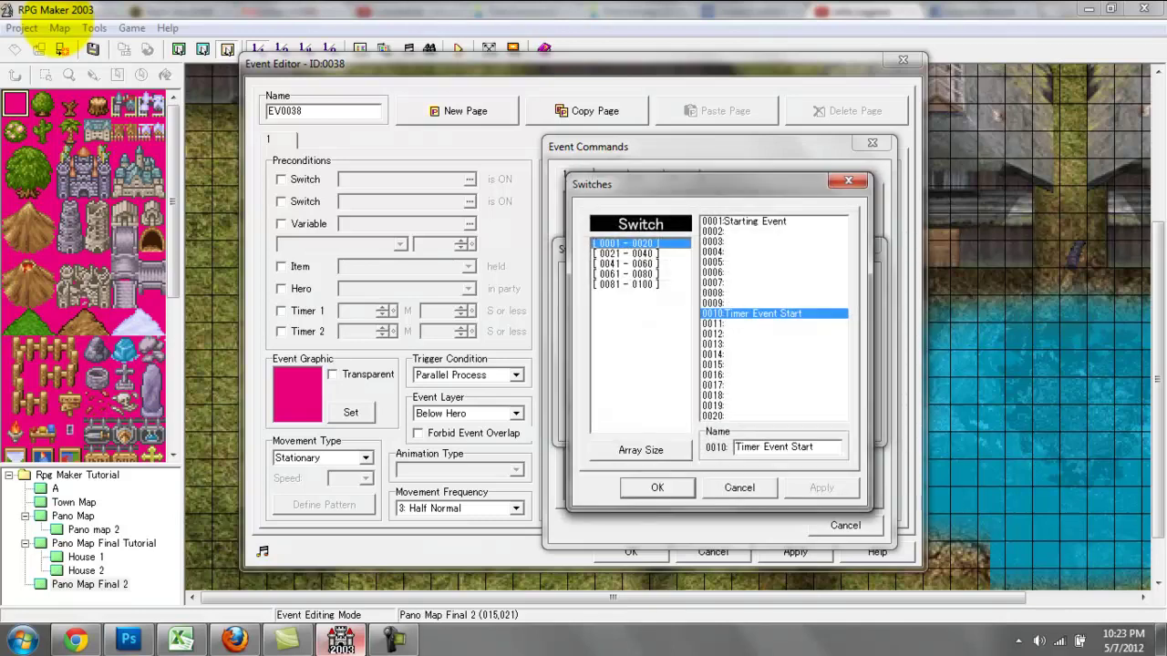
{"action": "key", "text": "Return"}
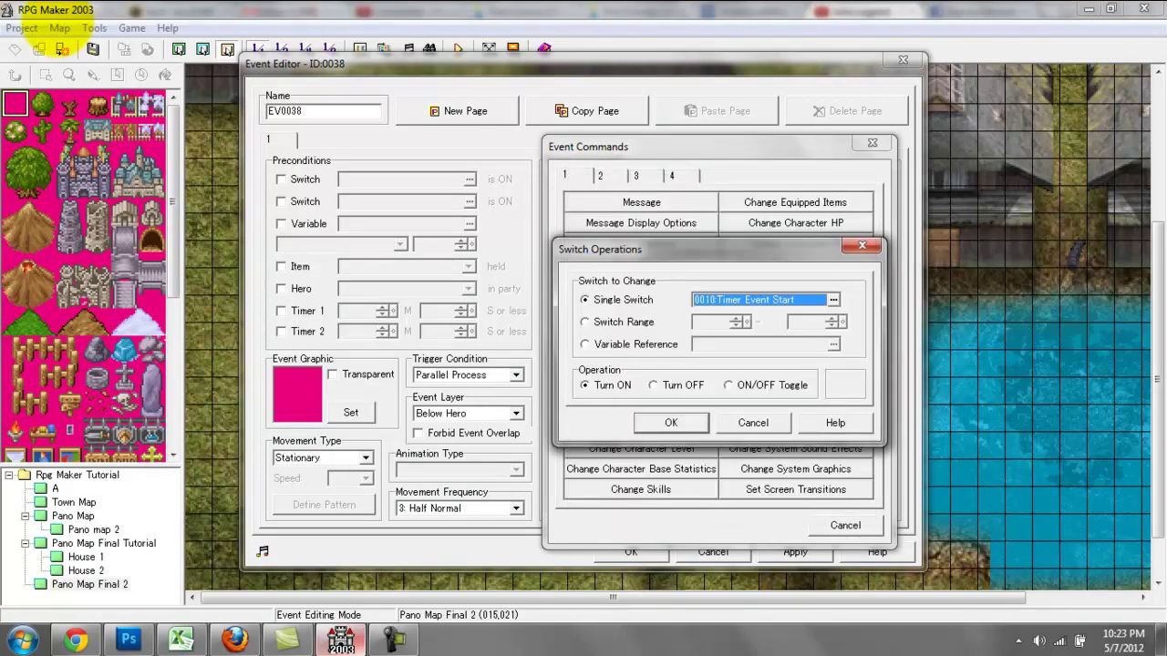
Step: Set the switch operation to ON/OFF Toggle and add it to the event commands
{"action": "left_click", "coordinate": [655, 386]}
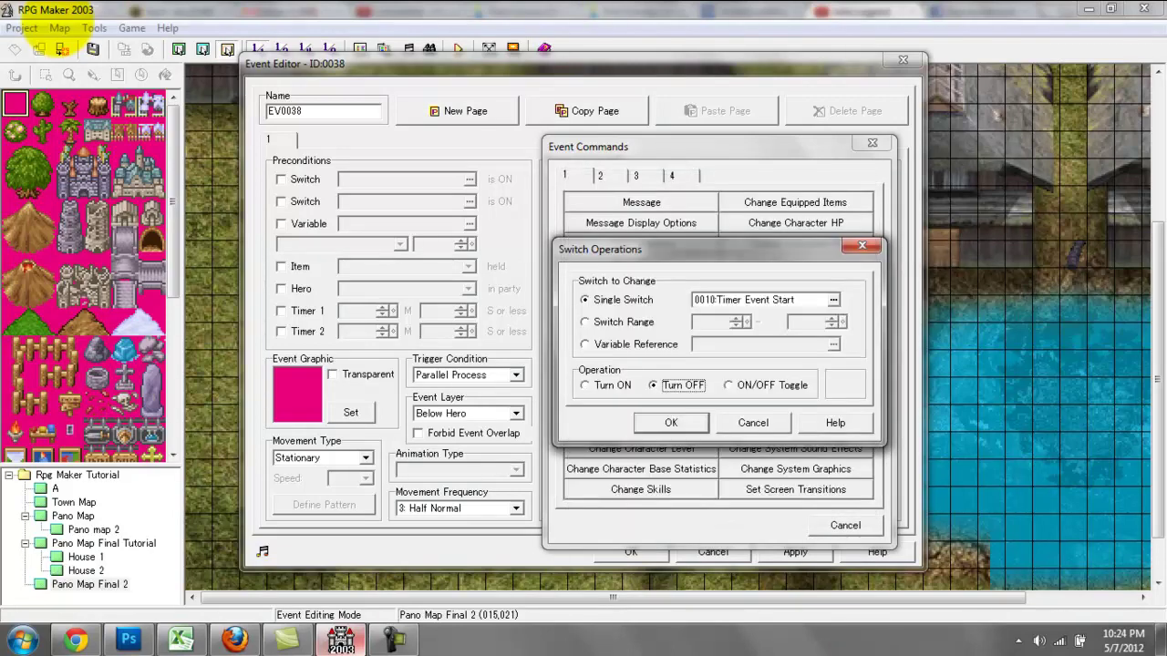
{"action": "left_click", "coordinate": [729, 386]}
{"action": "left_click", "coordinate": [671, 422]}
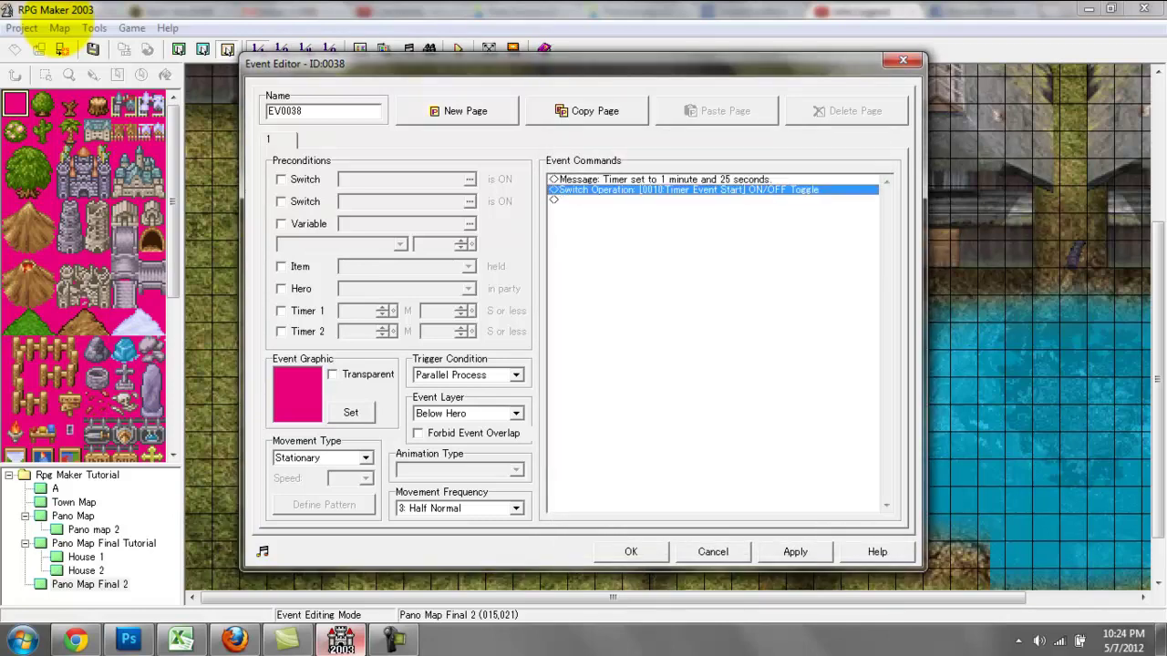
Step: Duplicate the Timer Event Start switch operation and delete the copy again
{"action": "key", "text": "ctrl+v"}
{"action": "key", "text": "space"}
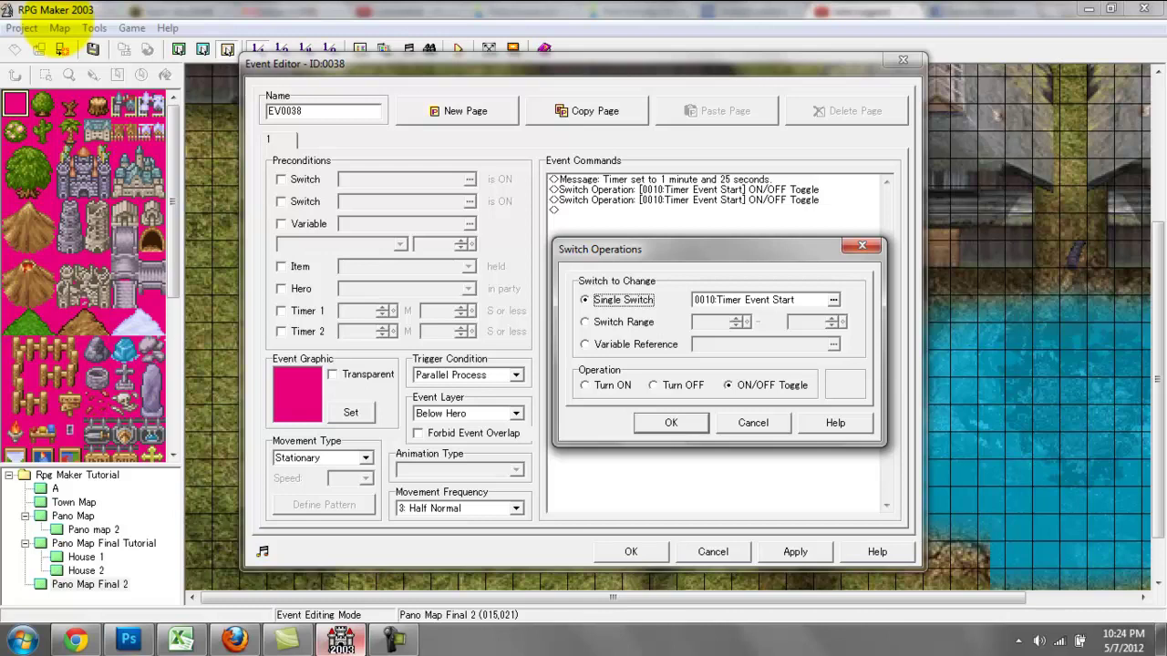
{"action": "key", "text": "Escape"}
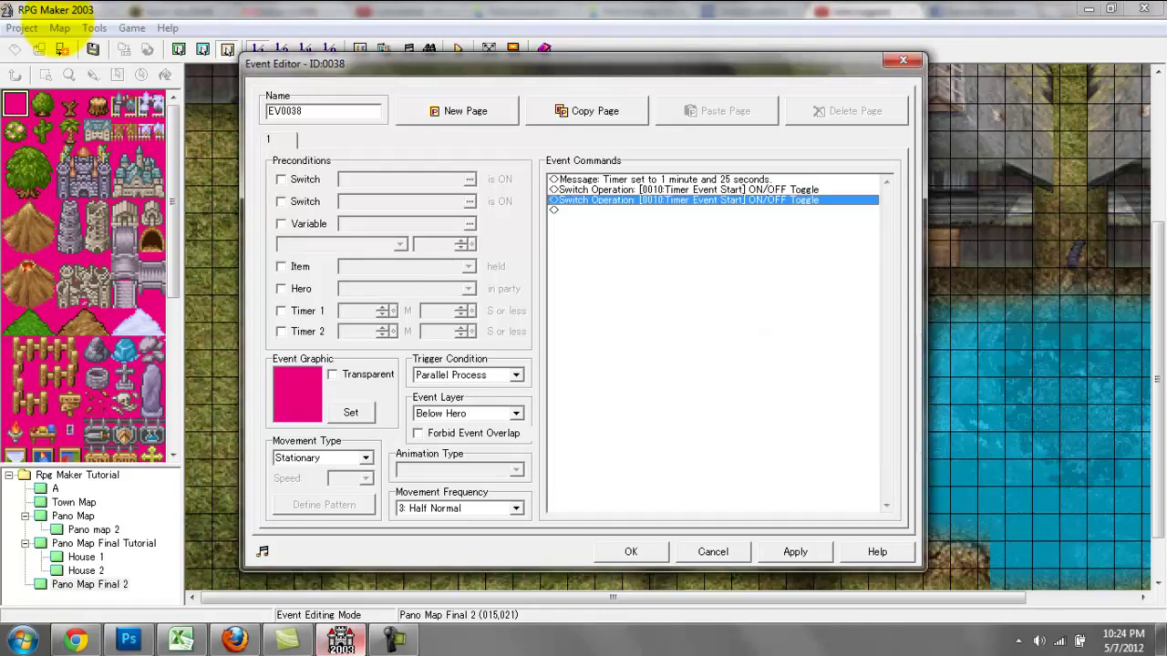
{"action": "key", "text": "Up"}
{"action": "key", "text": "Up"}
{"action": "key", "text": "Down"}
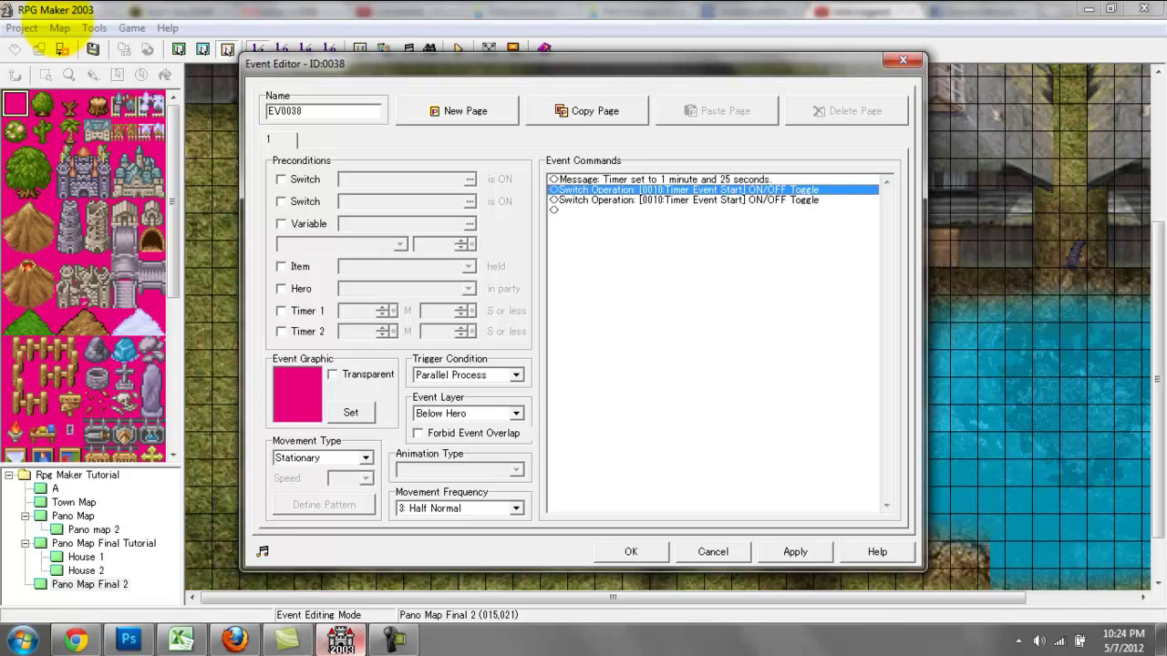
{"action": "key", "text": "Down"}
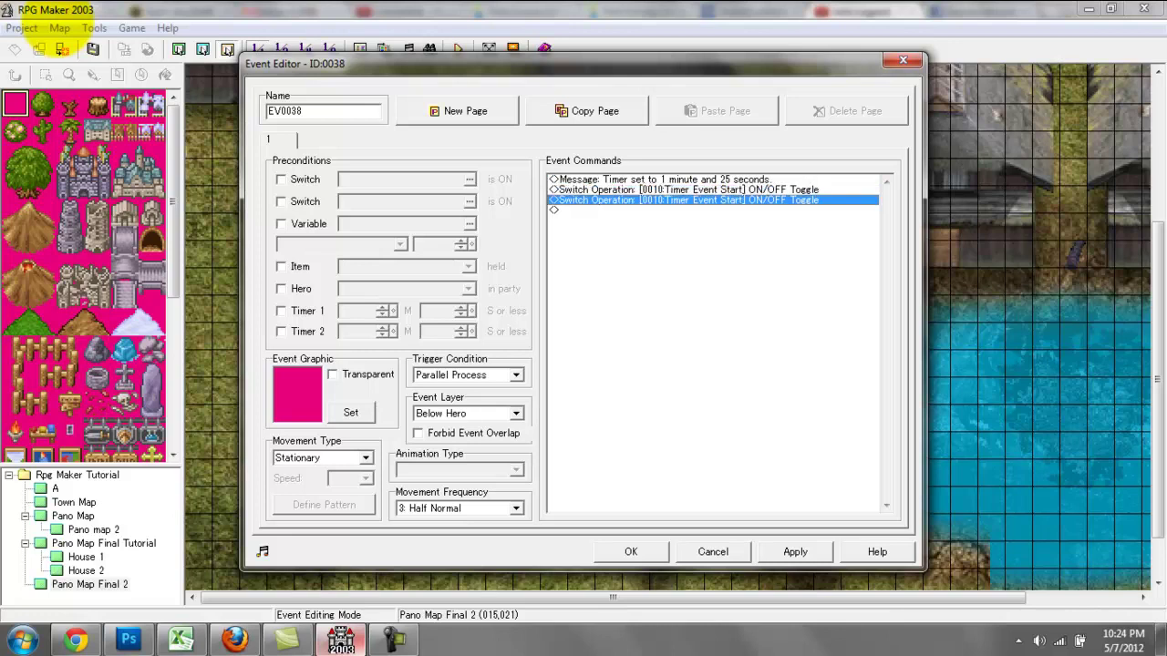
{"action": "key", "text": "Delete"}
Step: Change the Timer Event Start switch operation to turn the switch ON and apply the change to the event
{"action": "key", "text": "Up"}
{"action": "key", "text": "Return"}
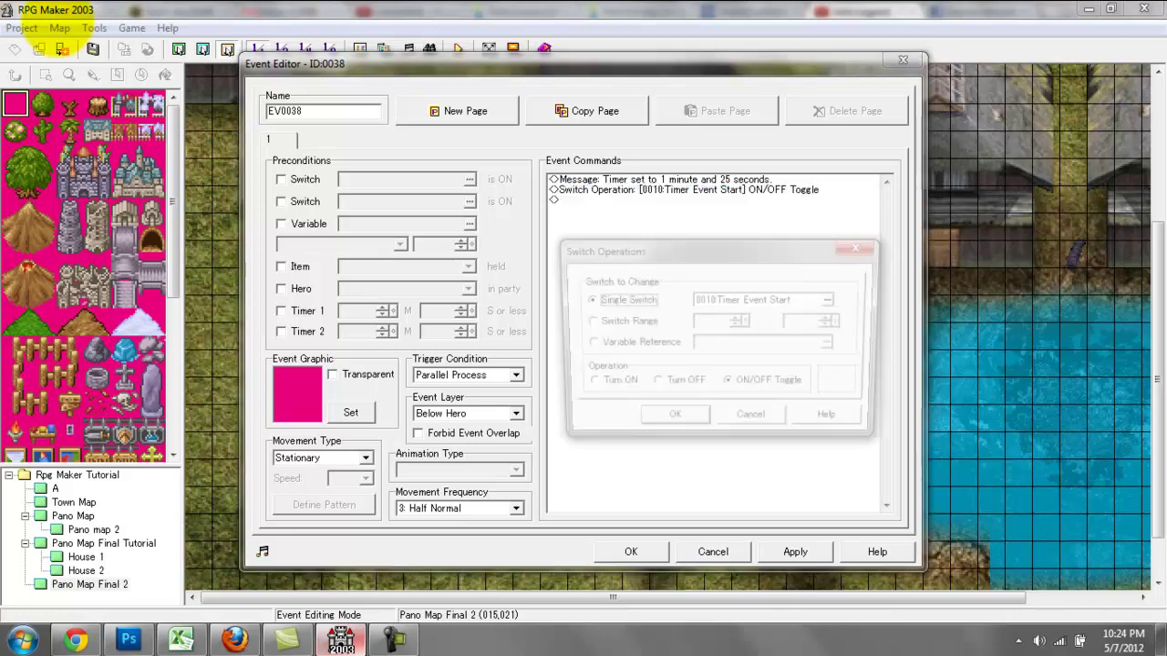
{"action": "left_click", "coordinate": [611, 386]}
{"action": "left_click", "coordinate": [672, 423]}
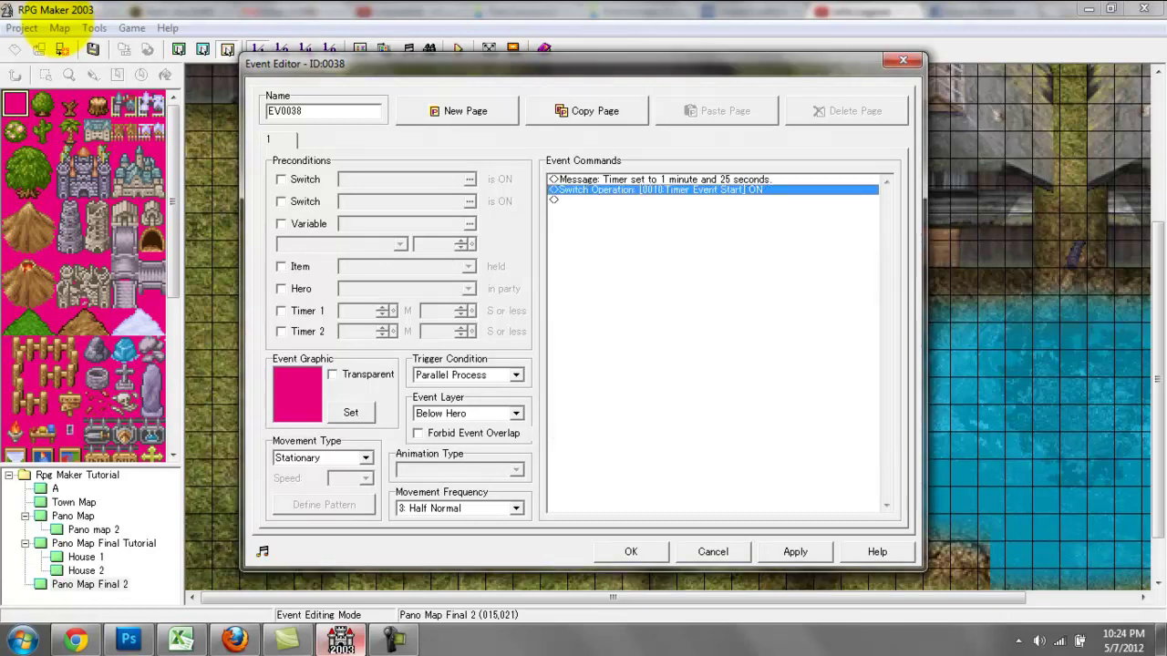
{"action": "left_click", "coordinate": [795, 551]}
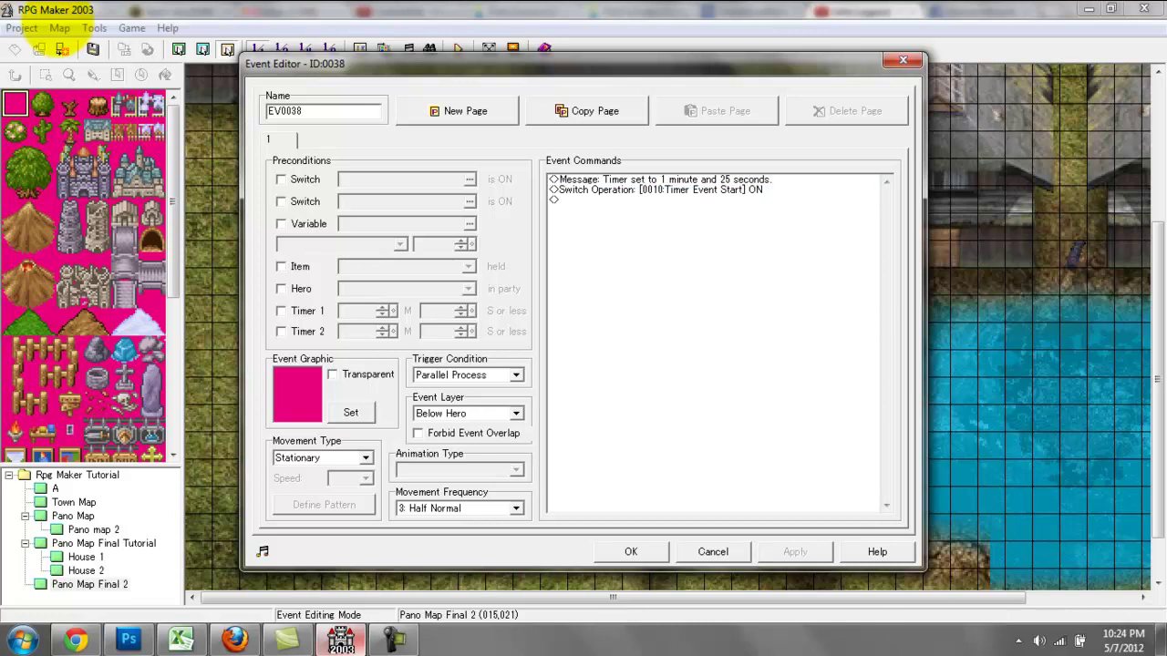
Step: Add a second page to the event with switch 0010 Timer Event Start as its precondition
{"action": "left_click", "coordinate": [457, 111]}
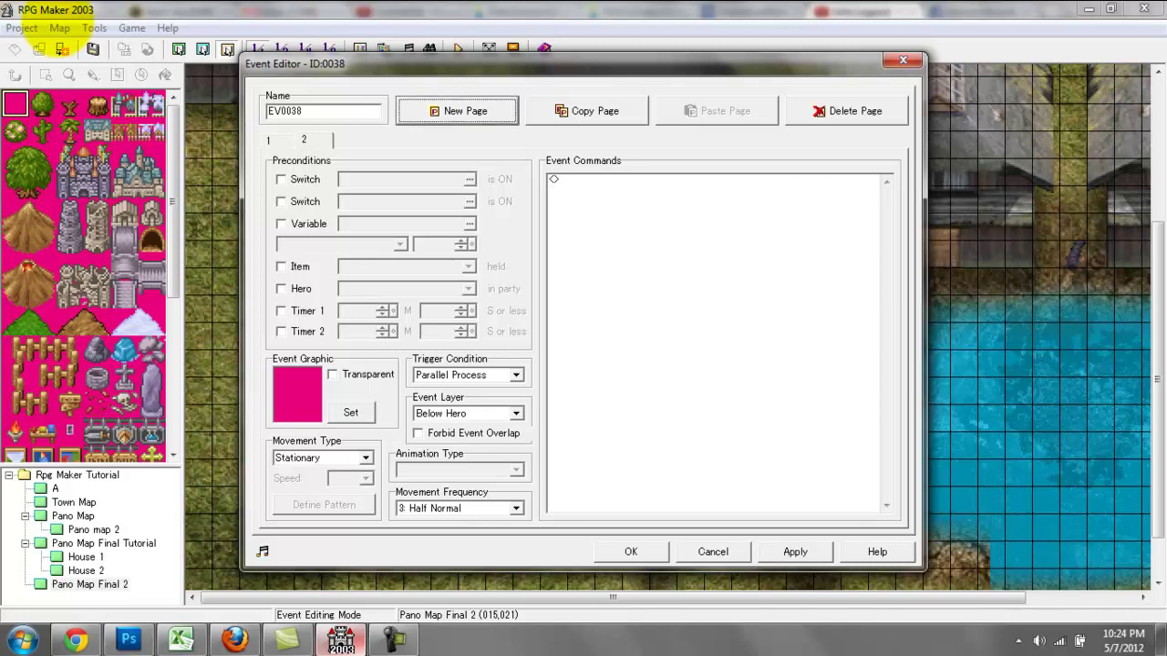
{"action": "left_click", "coordinate": [280, 180]}
{"action": "left_click", "coordinate": [470, 180]}
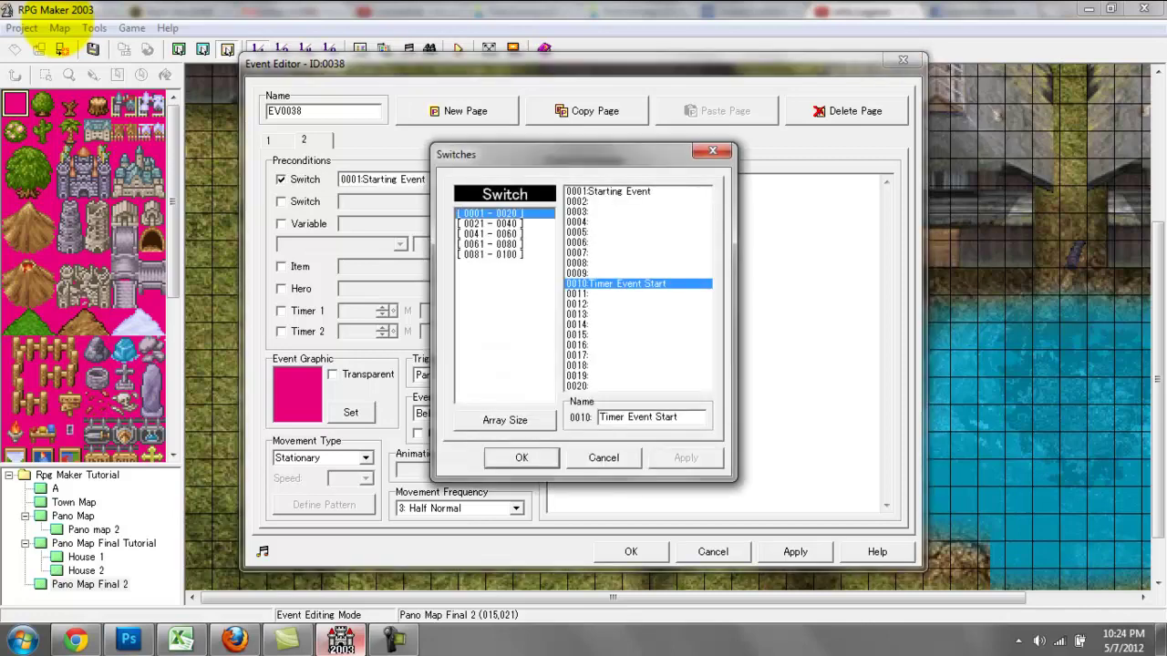
{"action": "key", "text": "Return"}
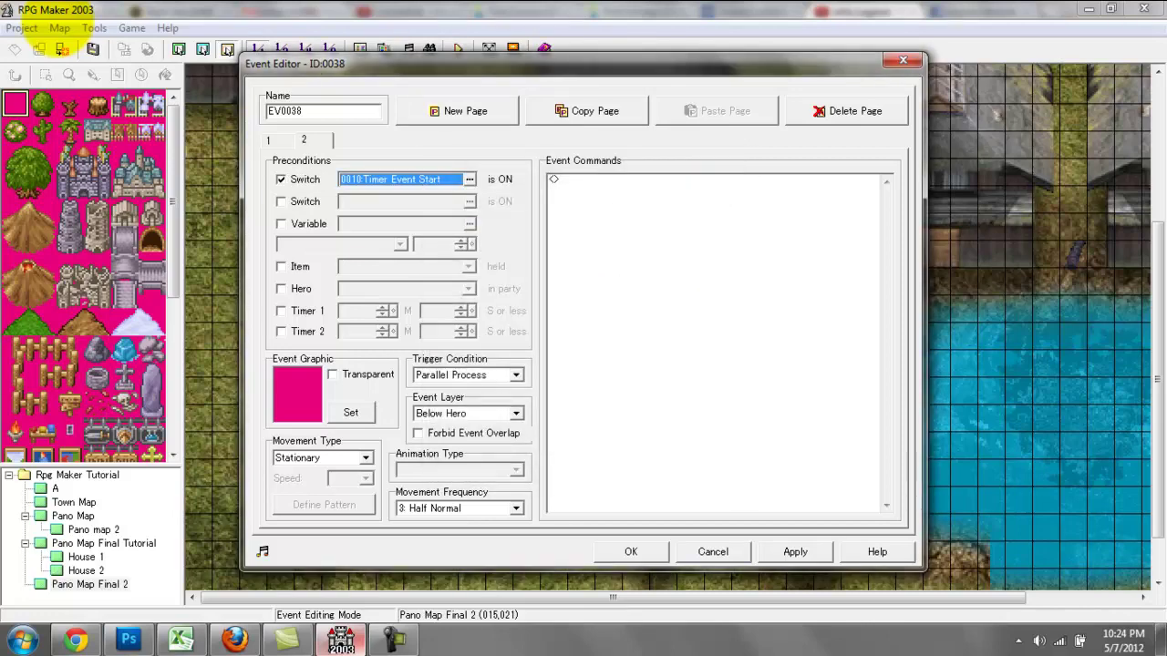
Step: Confirm Parallel Process as the trigger condition on the event's first page and save the event
{"action": "left_click", "coordinate": [274, 140]}
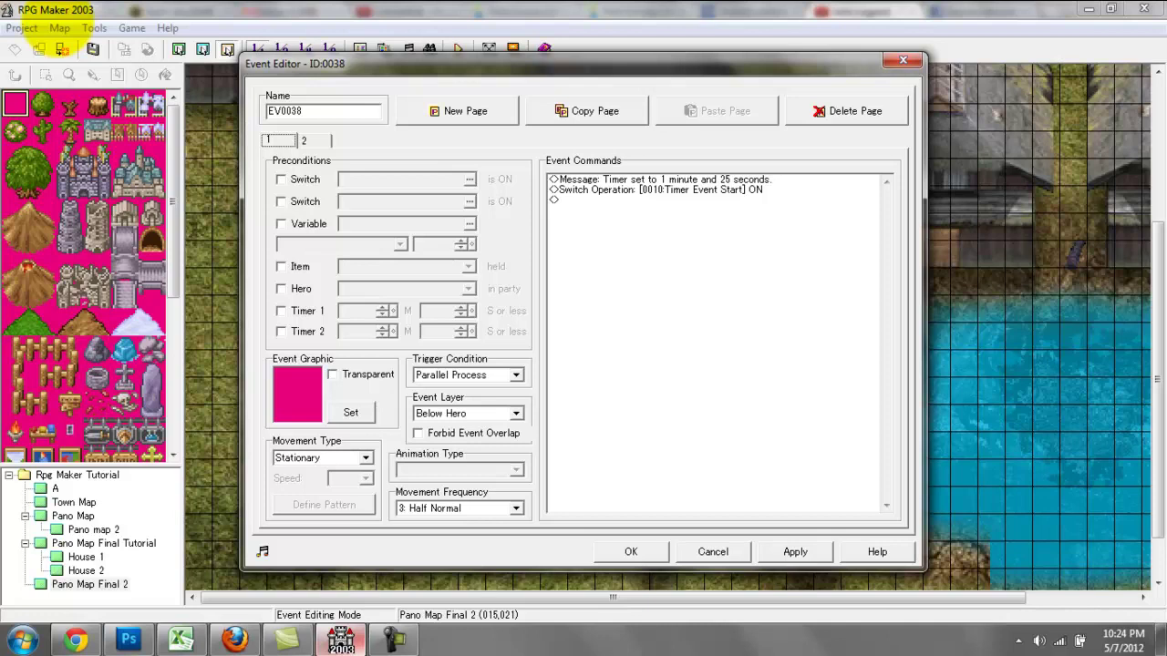
{"action": "left_click", "coordinate": [516, 376]}
{"action": "left_click", "coordinate": [465, 432]}
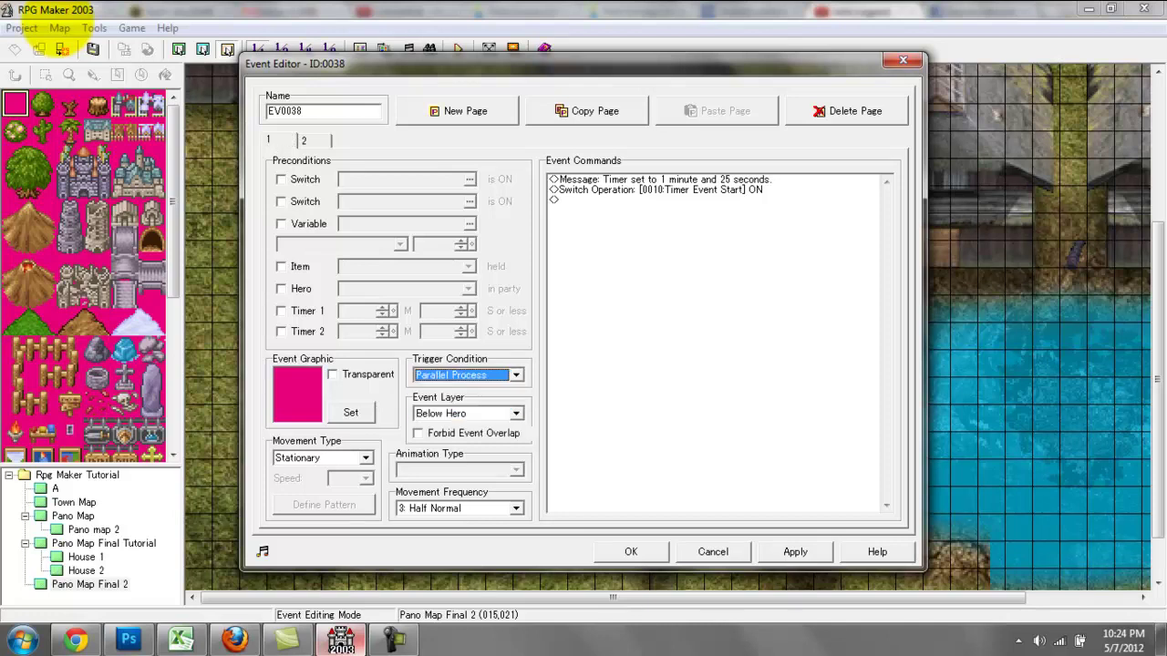
{"action": "left_click", "coordinate": [660, 180]}
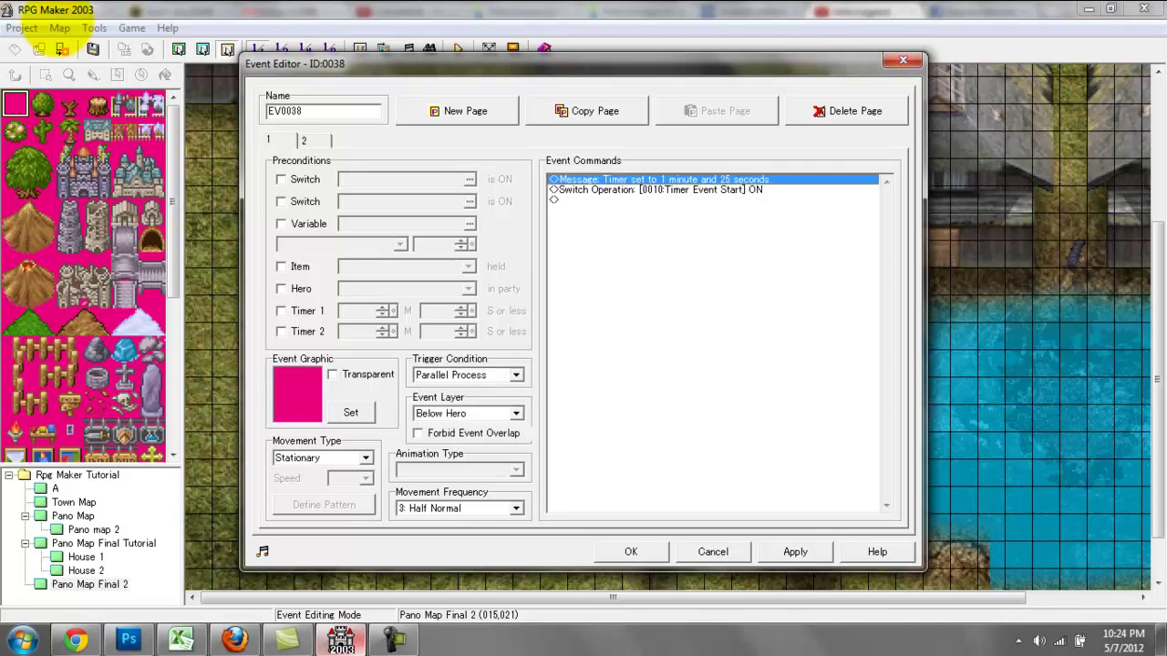
{"action": "left_click", "coordinate": [660, 190]}
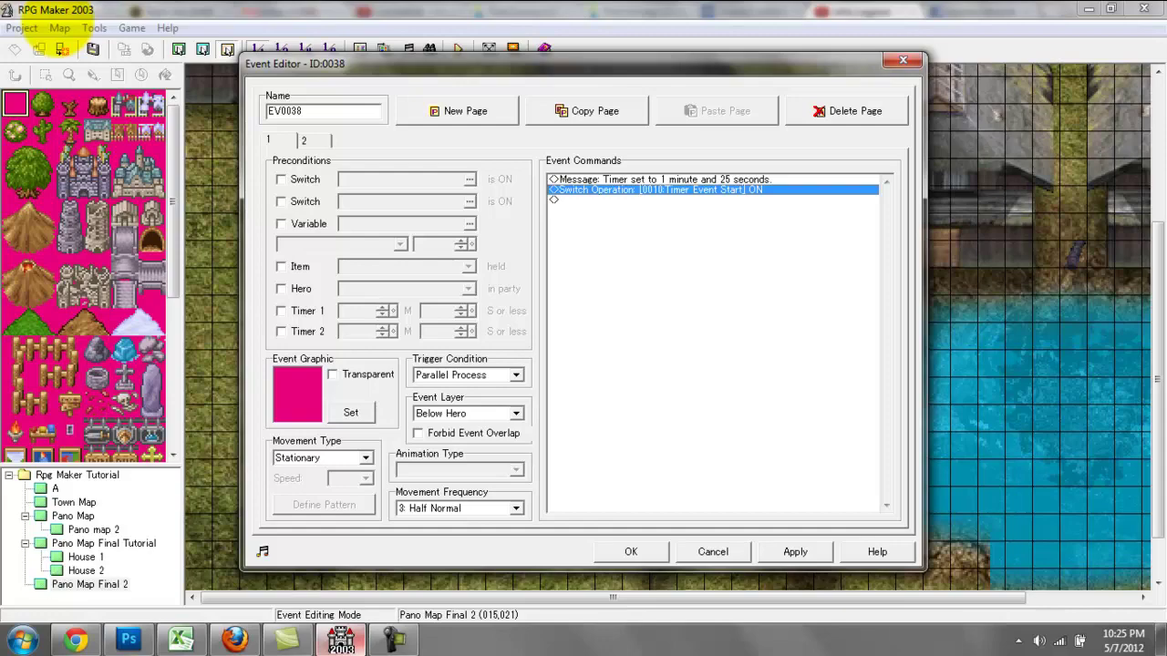
{"action": "key", "text": "Return"}
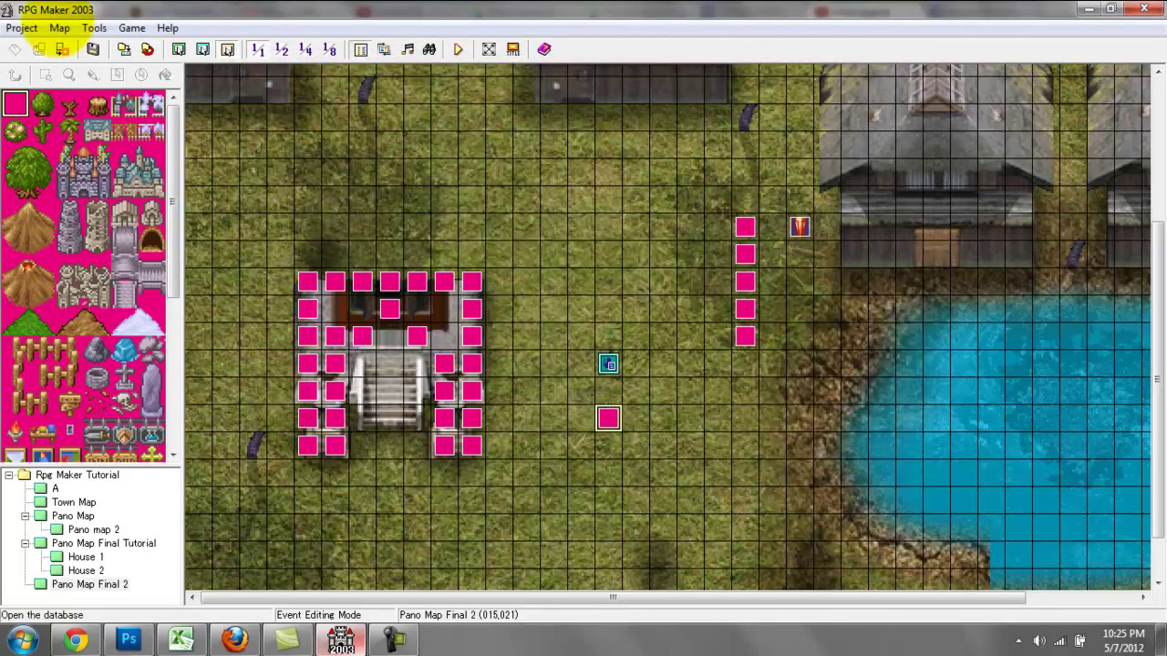
Step: Set common event 0005 in the database to Parallel Process with 0010 Timer Event Start as its trigger switch
{"action": "left_click", "coordinate": [62, 48]}
{"action": "left_click", "coordinate": [834, 94]}
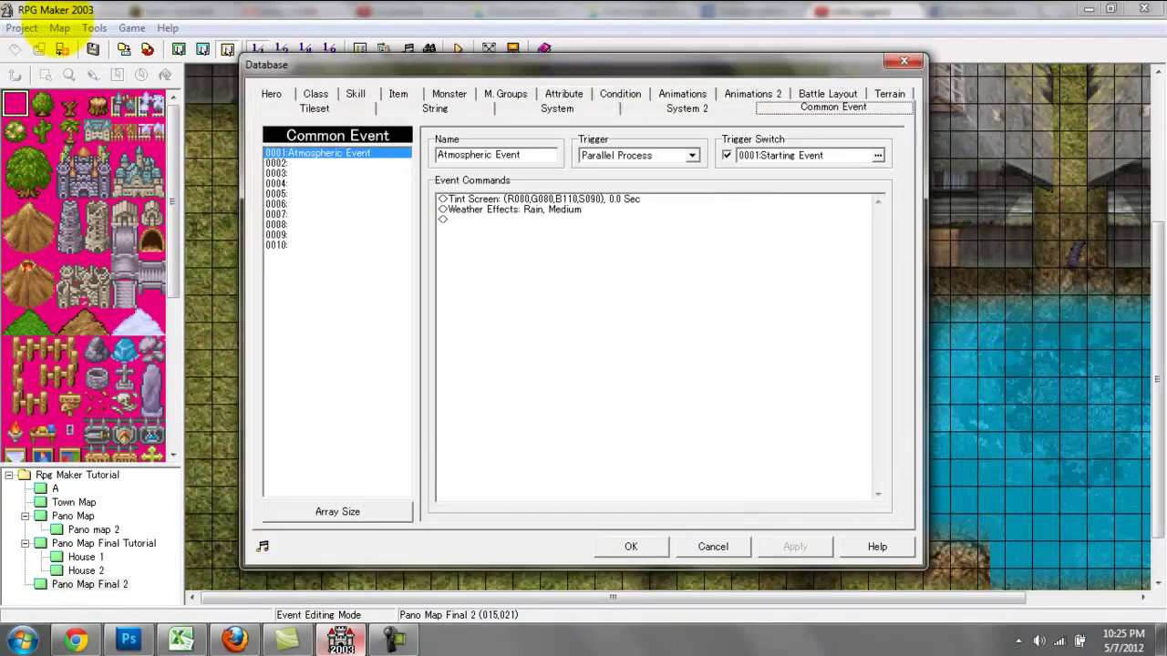
{"action": "left_click_drag", "start_coordinate": [338, 167], "coordinate": [337, 194]}
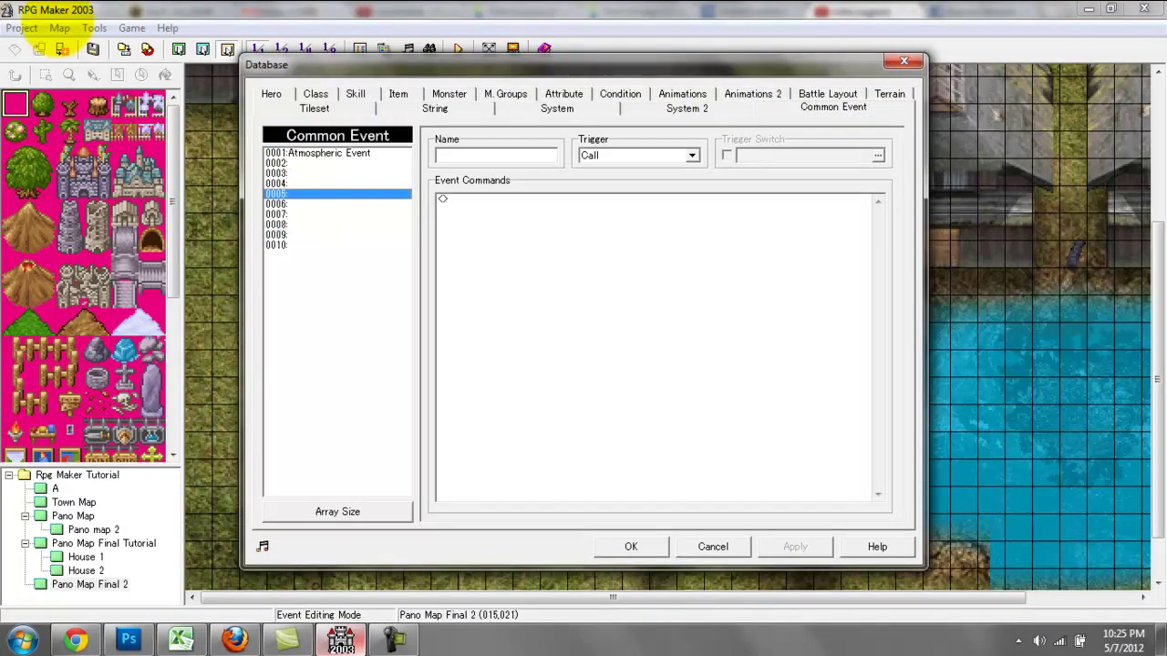
{"action": "left_click", "coordinate": [692, 155]}
{"action": "left_click", "coordinate": [638, 190]}
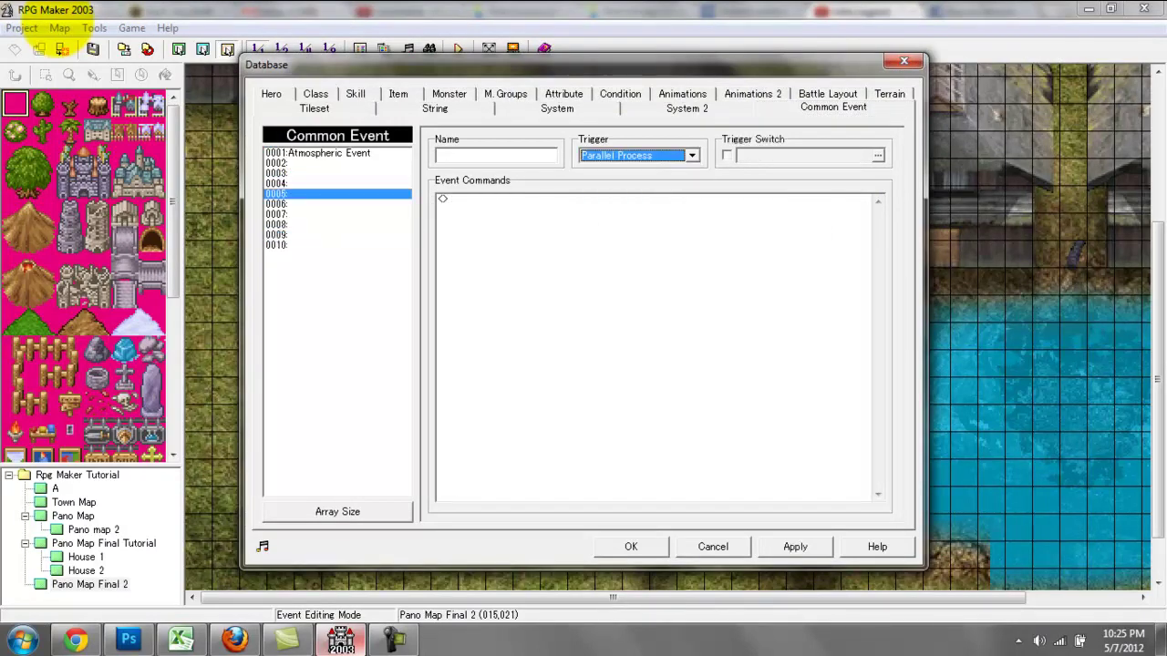
{"action": "left_click", "coordinate": [727, 155]}
{"action": "left_click", "coordinate": [878, 155]}
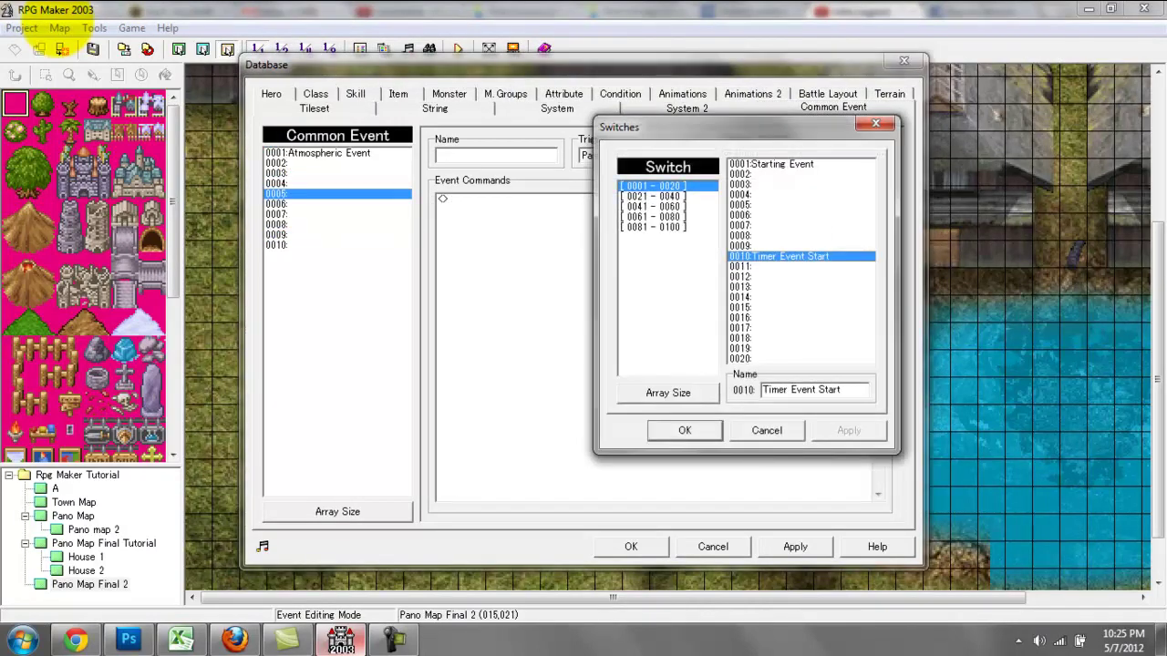
{"action": "left_click", "coordinate": [685, 431]}
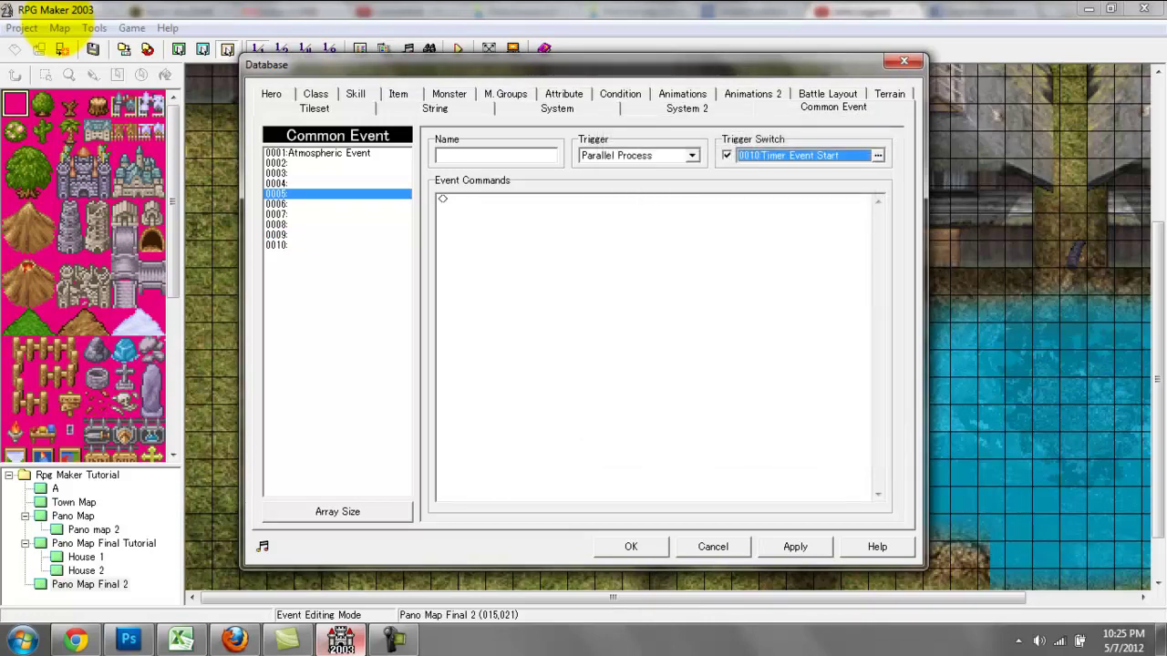
Step: Add a Flash Screen command to common event 0005 with the default single white flash and save the database
{"action": "left_click", "coordinate": [511, 199]}
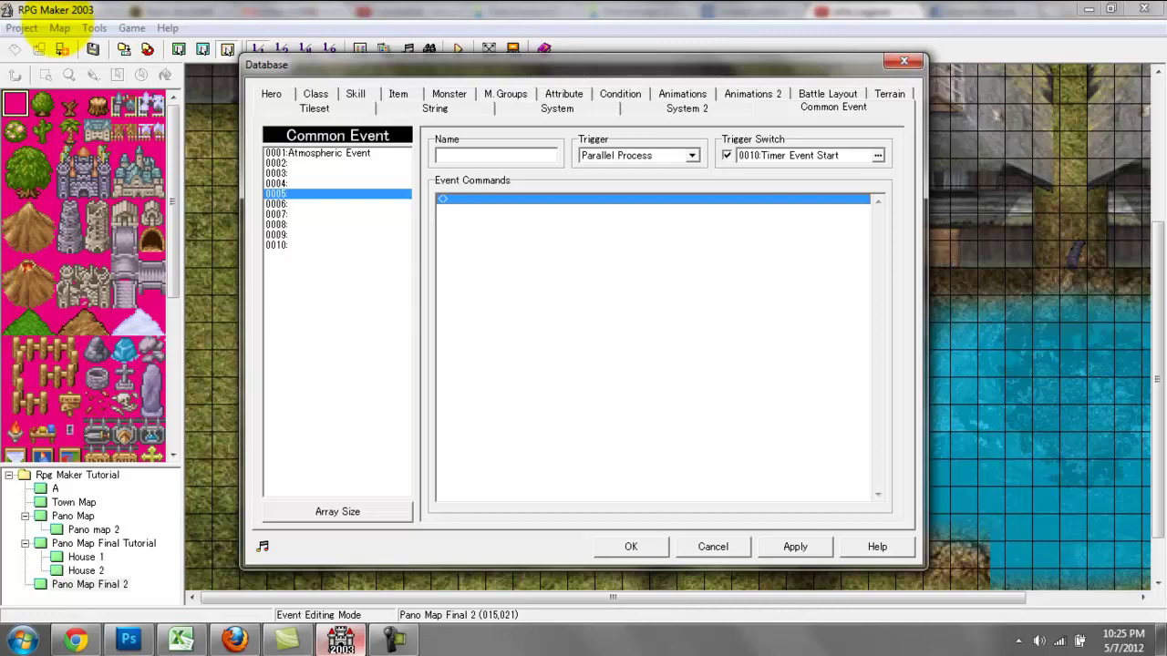
{"action": "double_click", "coordinate": [511, 199]}
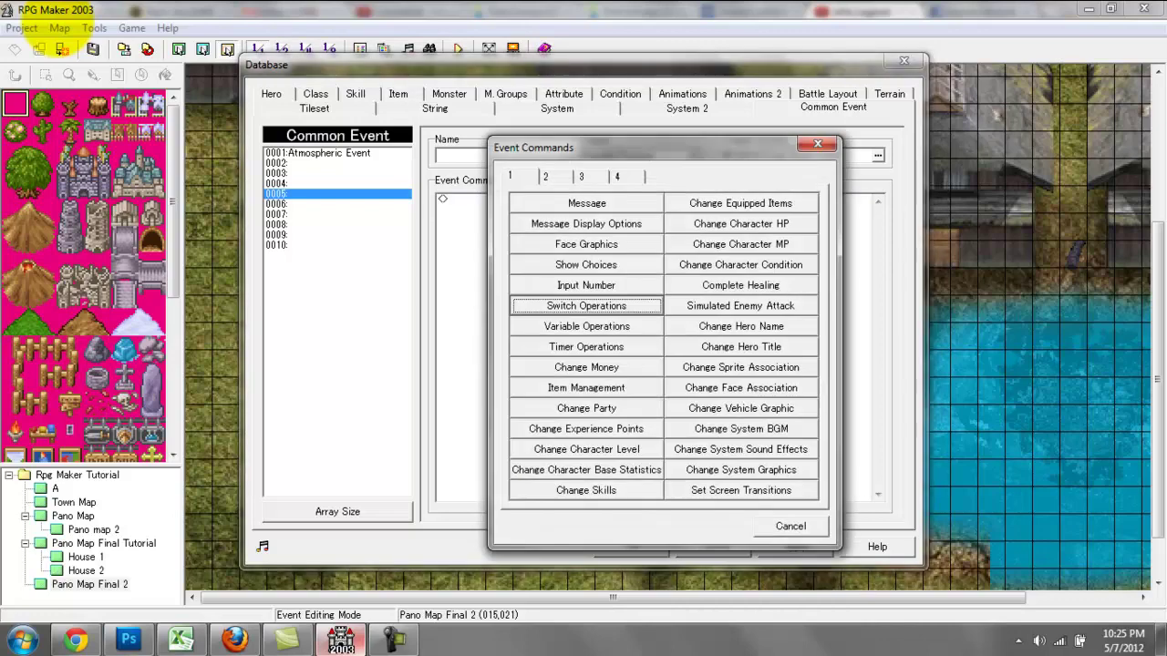
{"action": "left_click", "coordinate": [591, 177]}
{"action": "left_click", "coordinate": [545, 176]}
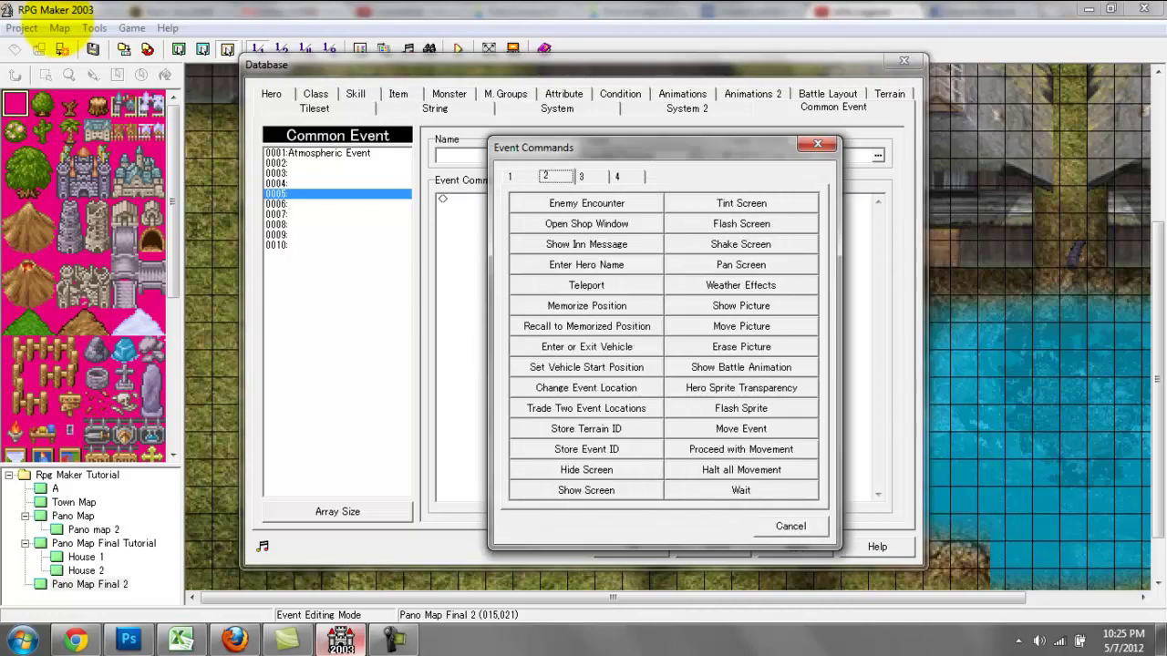
{"action": "left_click", "coordinate": [741, 223]}
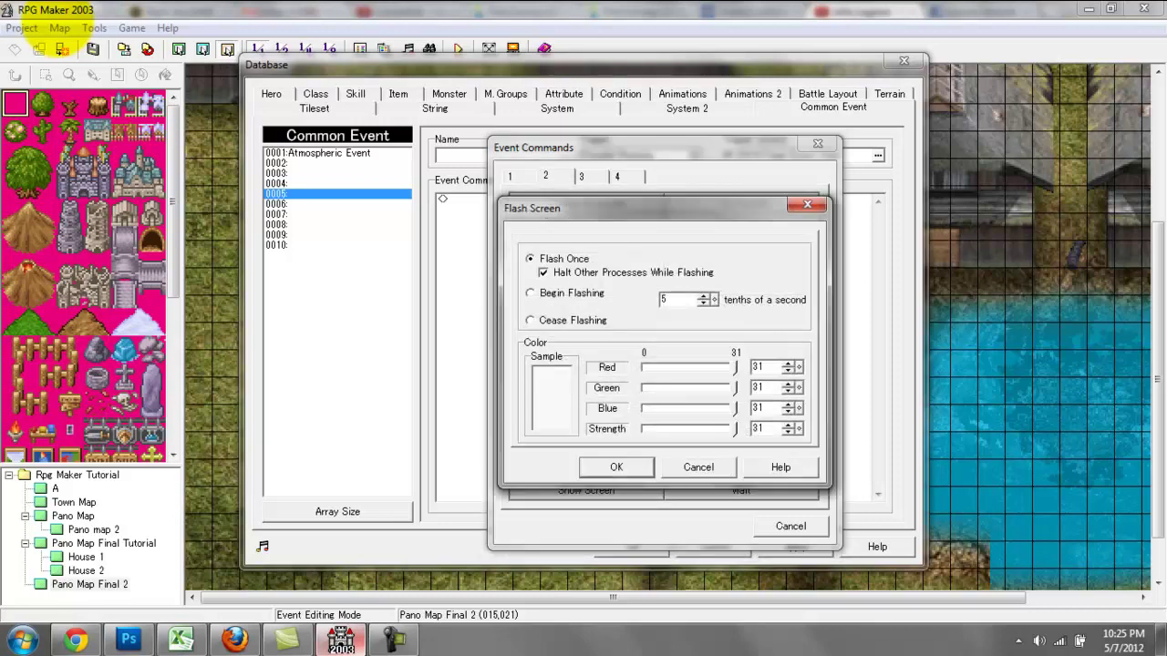
{"action": "key", "text": "Return"}
{"action": "key", "text": "Return"}
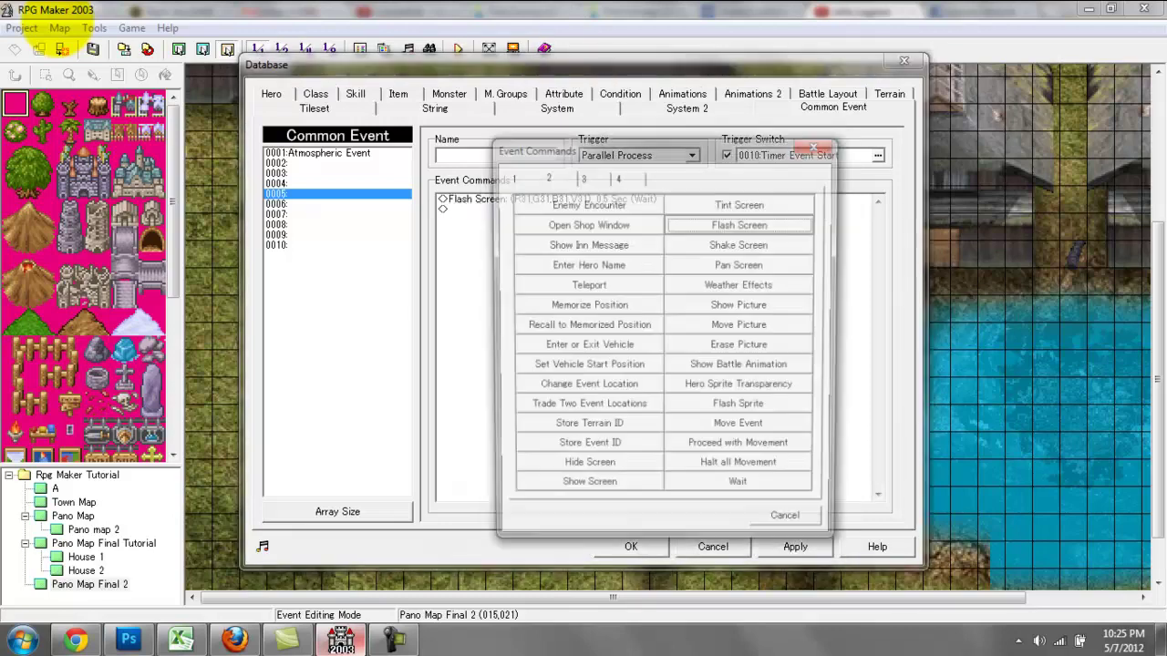
{"action": "left_click", "coordinate": [817, 144]}
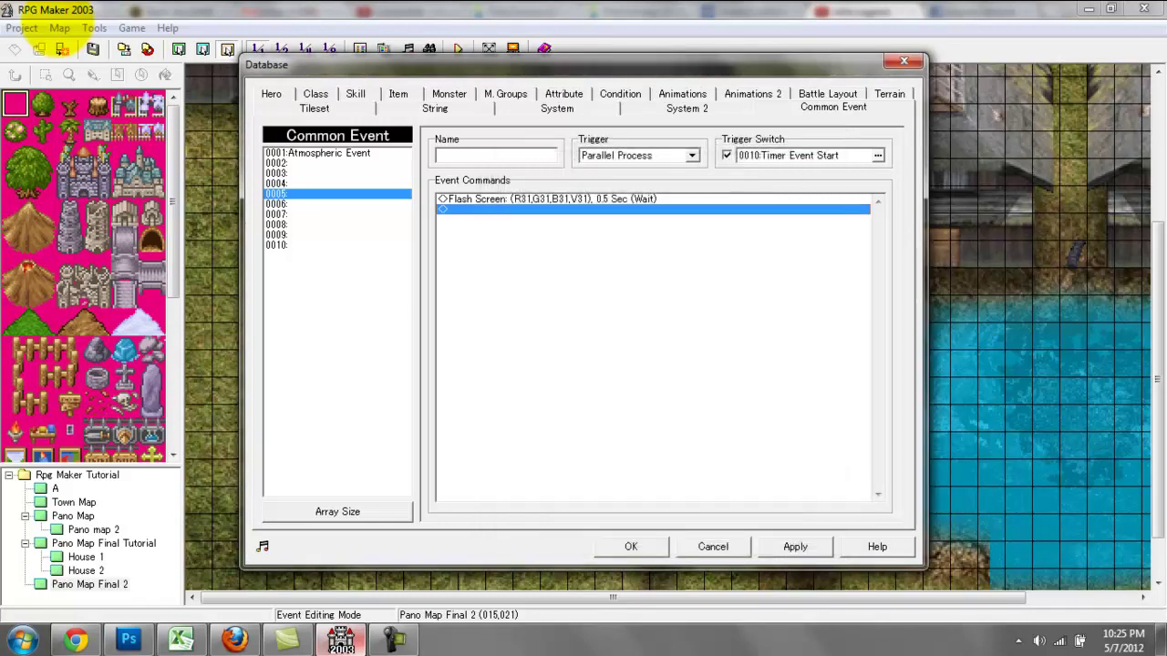
{"action": "left_click", "coordinate": [795, 547]}
{"action": "left_click", "coordinate": [631, 547]}
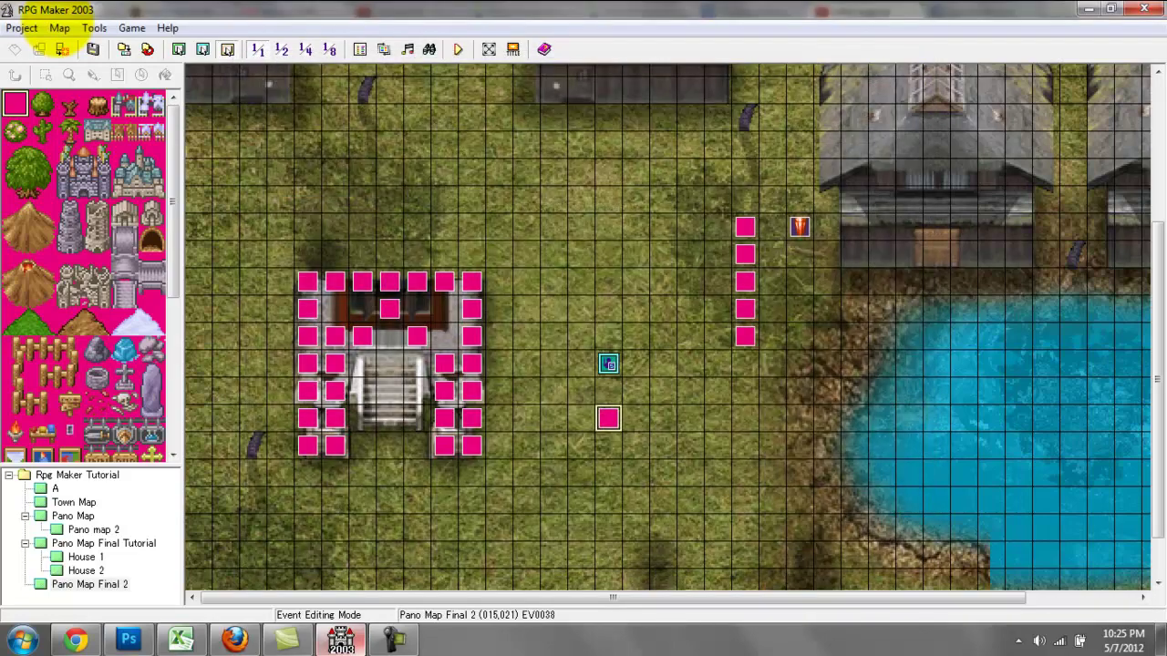
Step: Review how both pages of event EV0038 and common event 0005 use switch 0010 Timer Event Start
{"action": "double_click", "coordinate": [609, 416]}
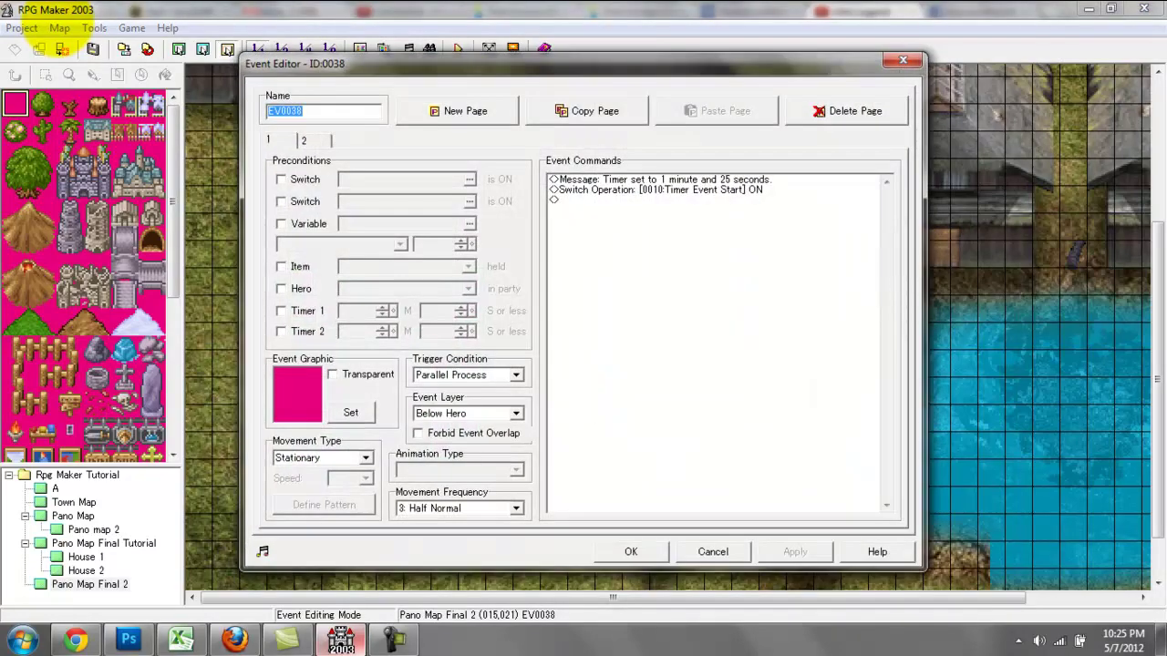
{"action": "left_click", "coordinate": [660, 190]}
{"action": "left_click", "coordinate": [630, 551]}
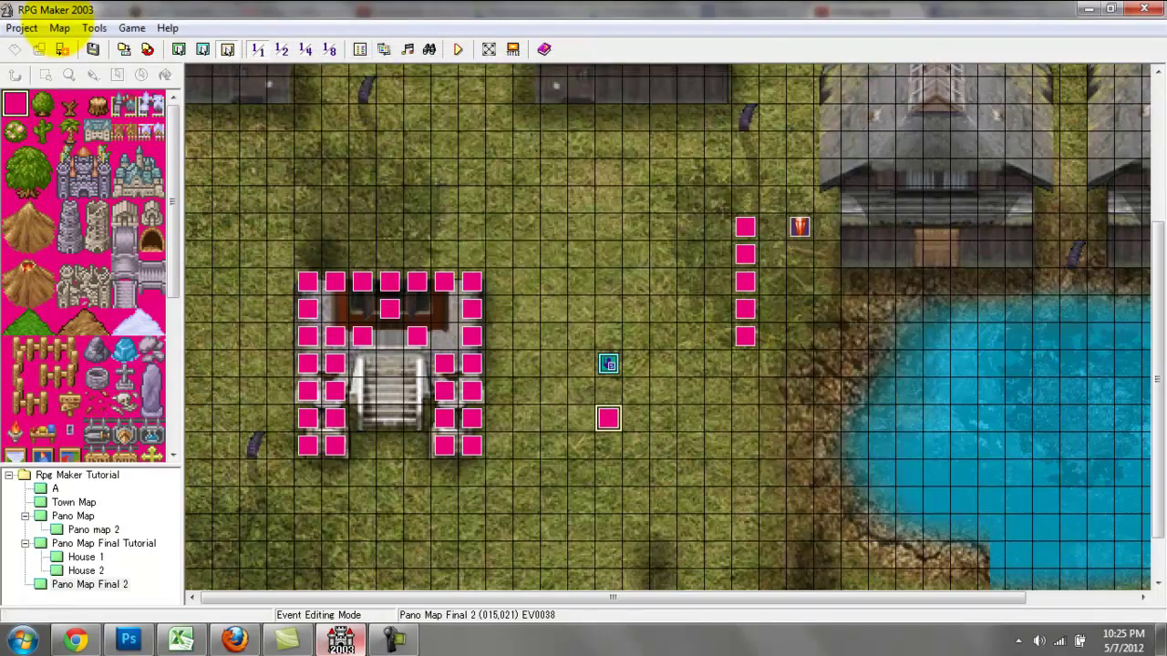
{"action": "key", "text": "Return"}
{"action": "key", "text": "ctrl+Tab"}
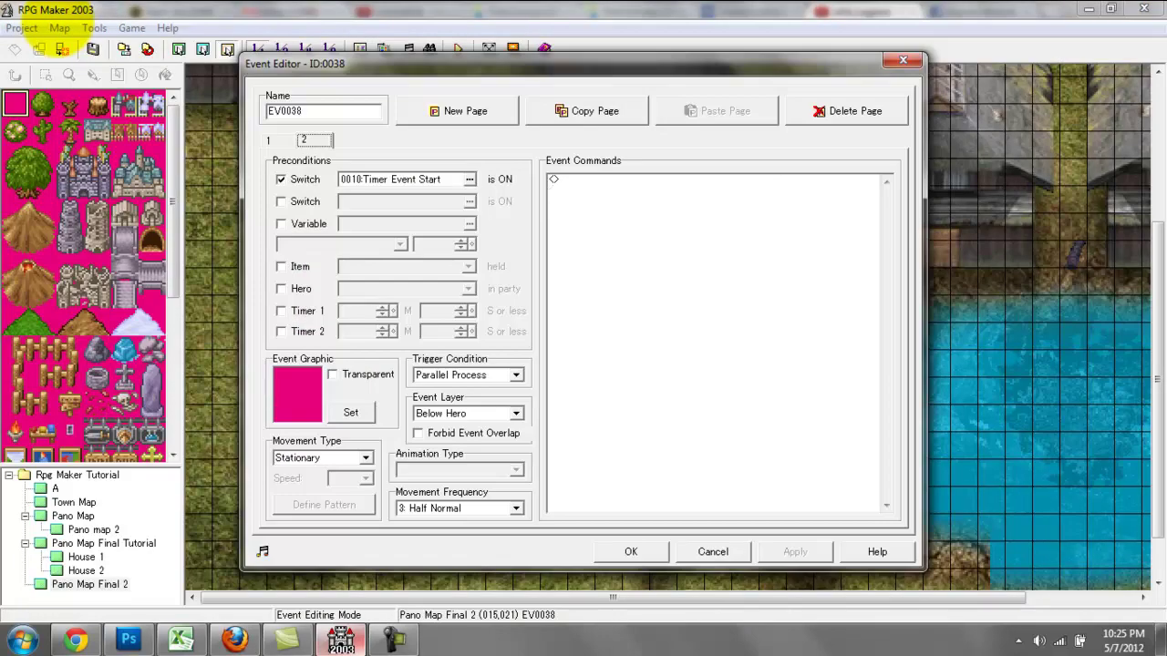
{"action": "key", "text": "Tab"}
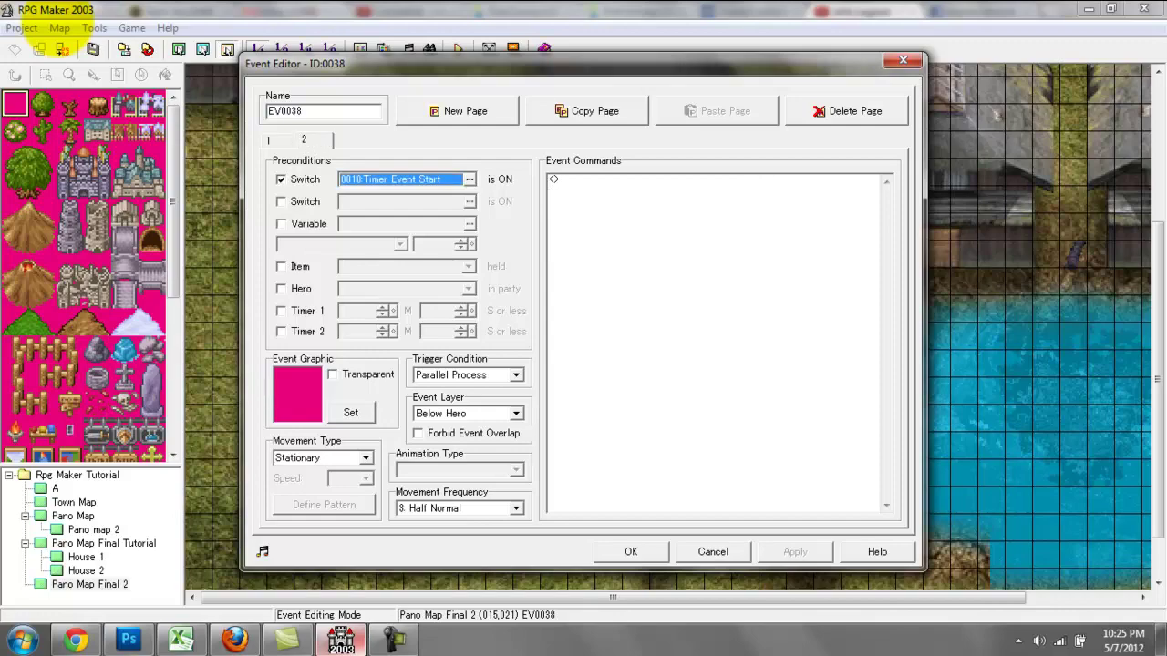
{"action": "key", "text": "Return"}
{"action": "left_click", "coordinate": [62, 48]}
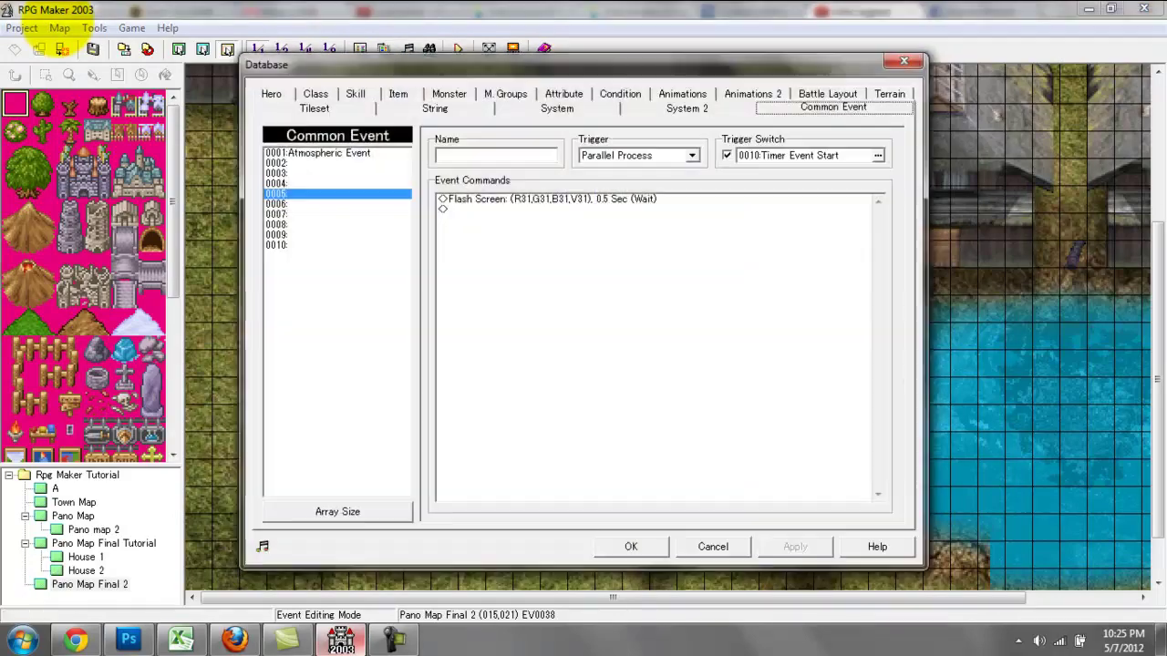
{"action": "key", "text": "Tab"}
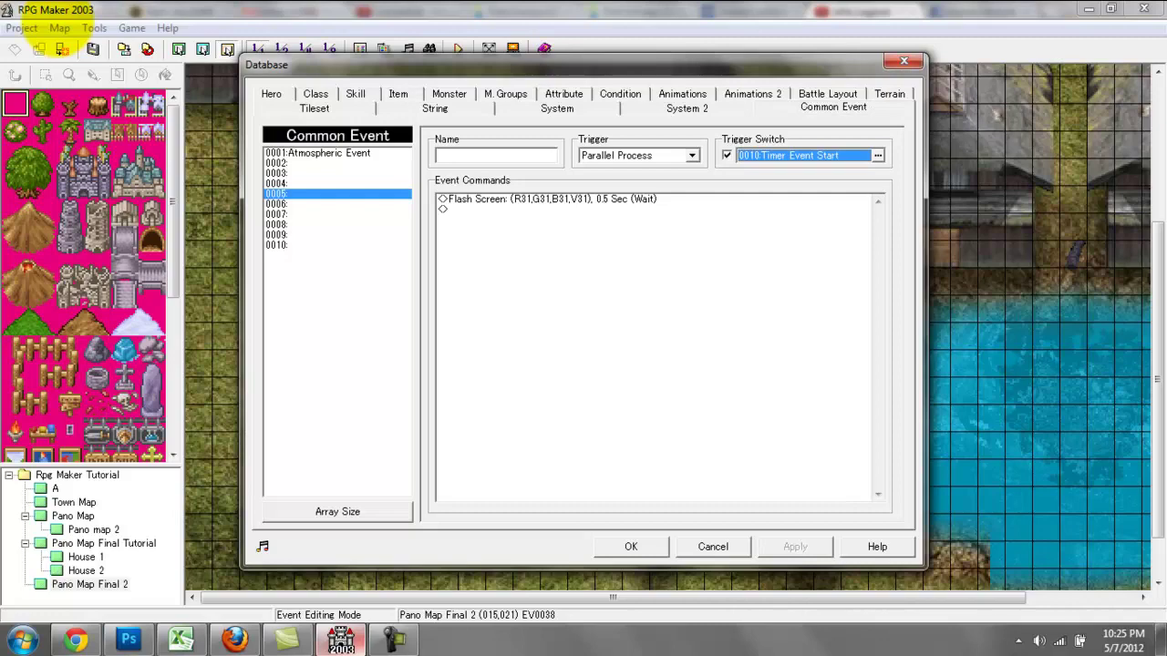
{"action": "key", "text": "Return"}
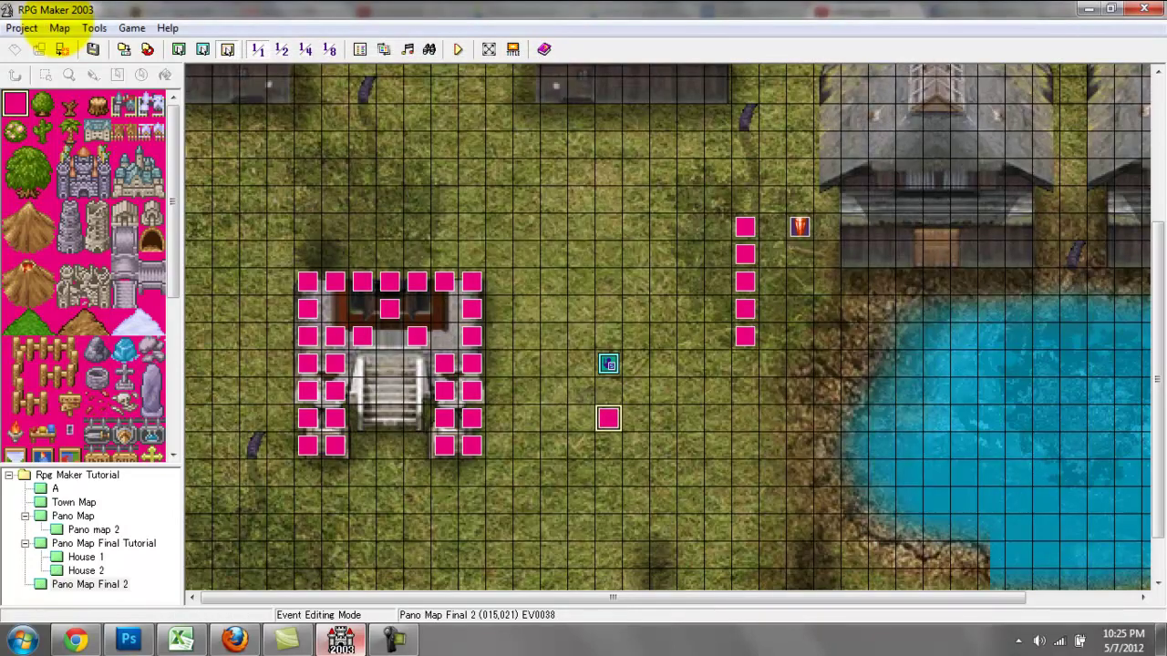
Step: Test play the game past the timer message to check the common event, and close the game window
{"action": "left_click", "coordinate": [458, 48]}
{"action": "key", "text": "Return"}
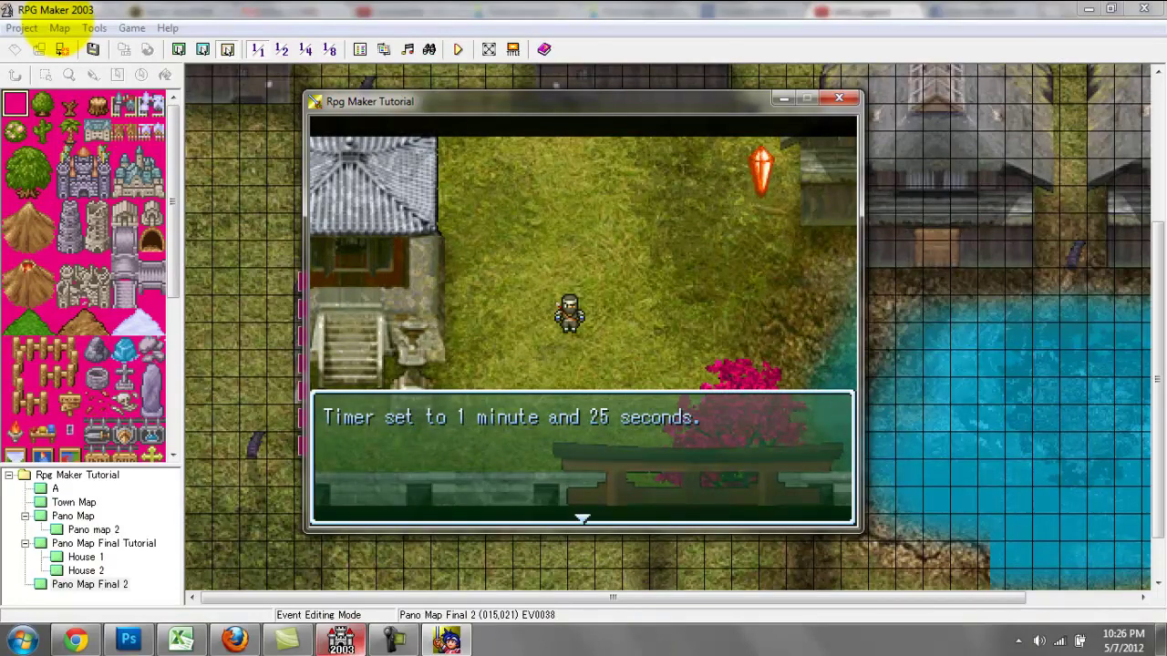
{"action": "key", "text": "Return"}
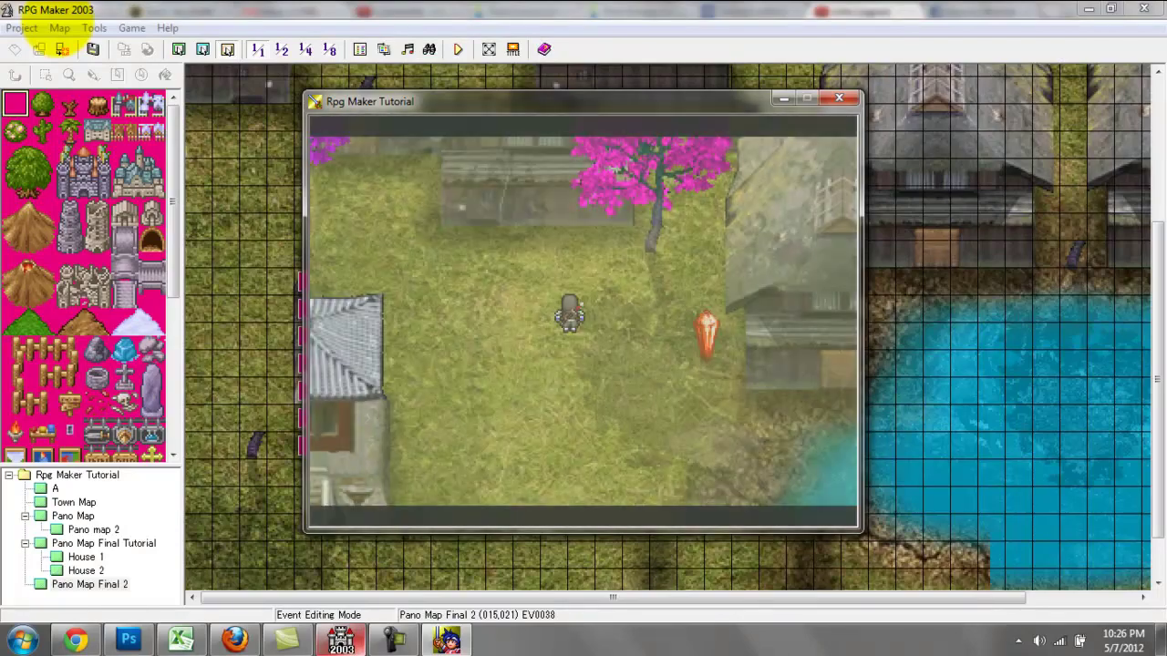
{"action": "left_click", "coordinate": [839, 97]}
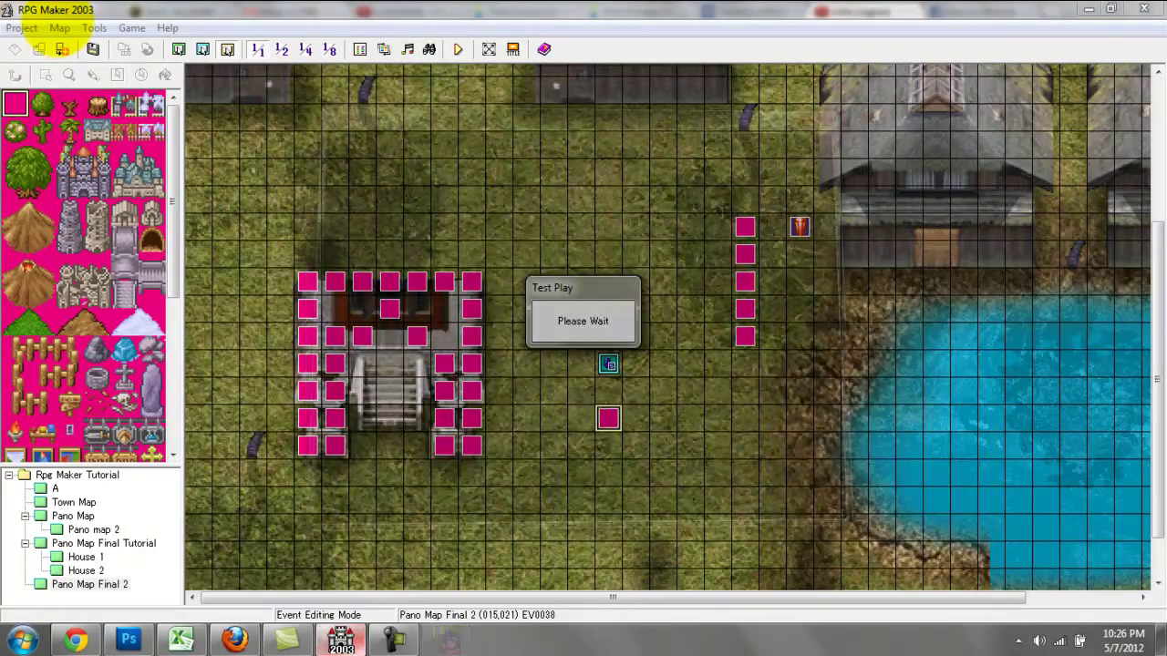
Step: Delete the Flash Screen command from common event 0005 in the database
{"action": "left_click", "coordinate": [360, 49]}
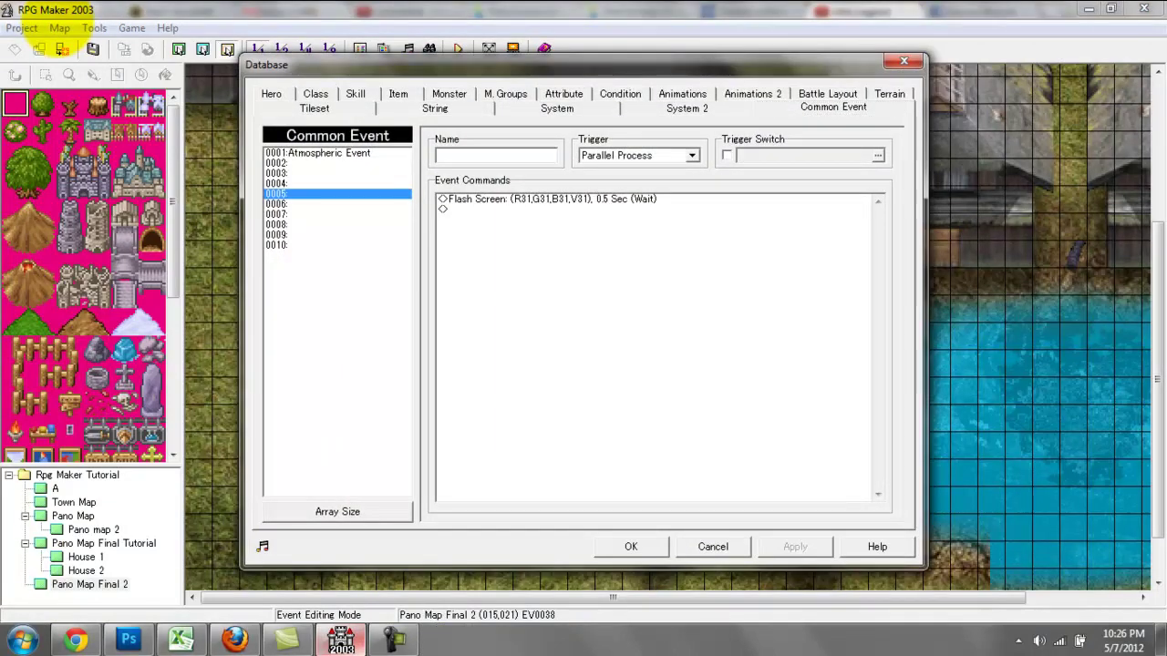
{"action": "left_click", "coordinate": [547, 210]}
{"action": "left_click", "coordinate": [547, 199]}
{"action": "key", "text": "Delete"}
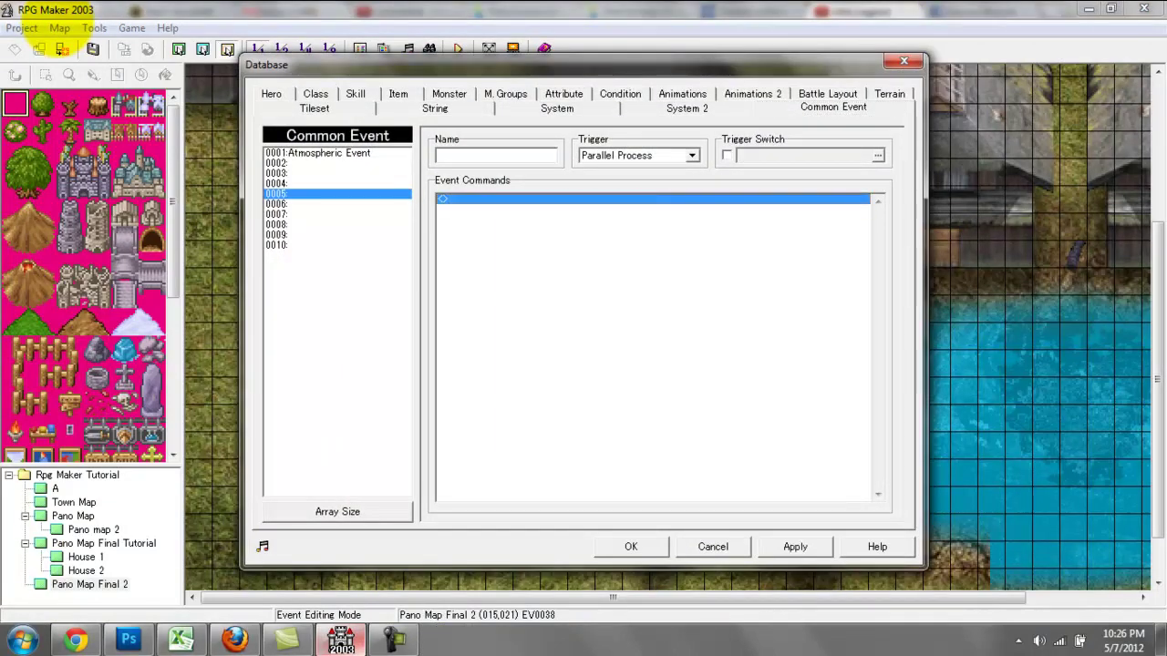
Step: Save the common event changes and close the Database
{"action": "left_click", "coordinate": [795, 547]}
{"action": "left_click", "coordinate": [631, 547]}
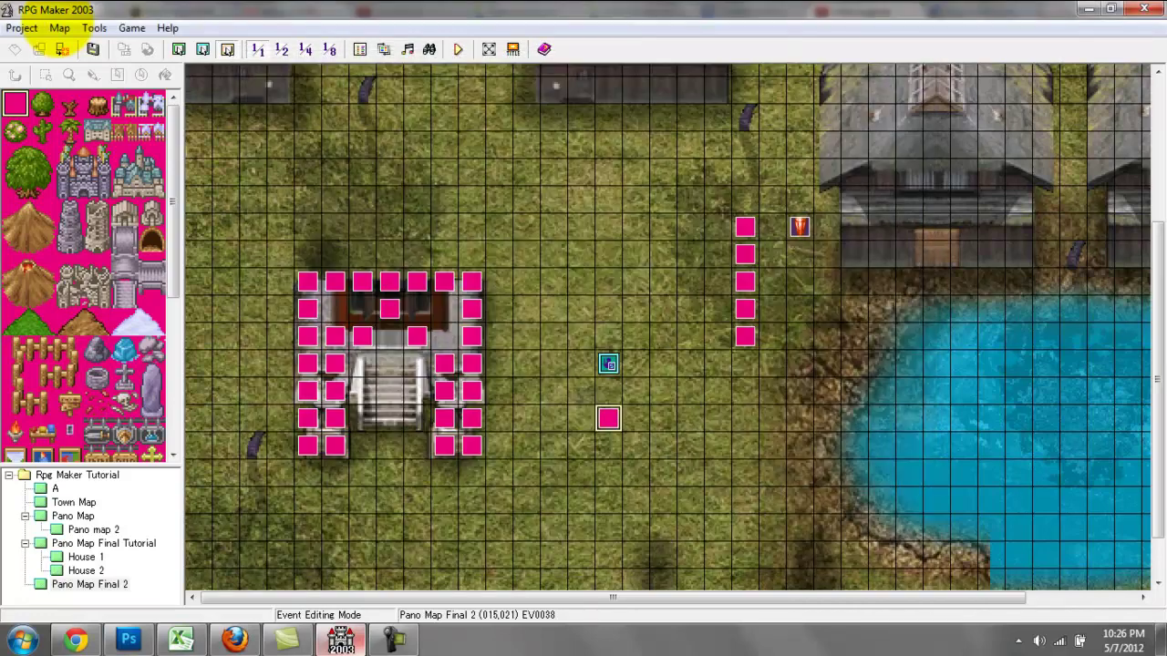
Step: Review the timer message on page 1 of event EV0038 and the switch precondition on page 2
{"action": "left_click", "coordinate": [608, 391]}
{"action": "double_click", "coordinate": [609, 419]}
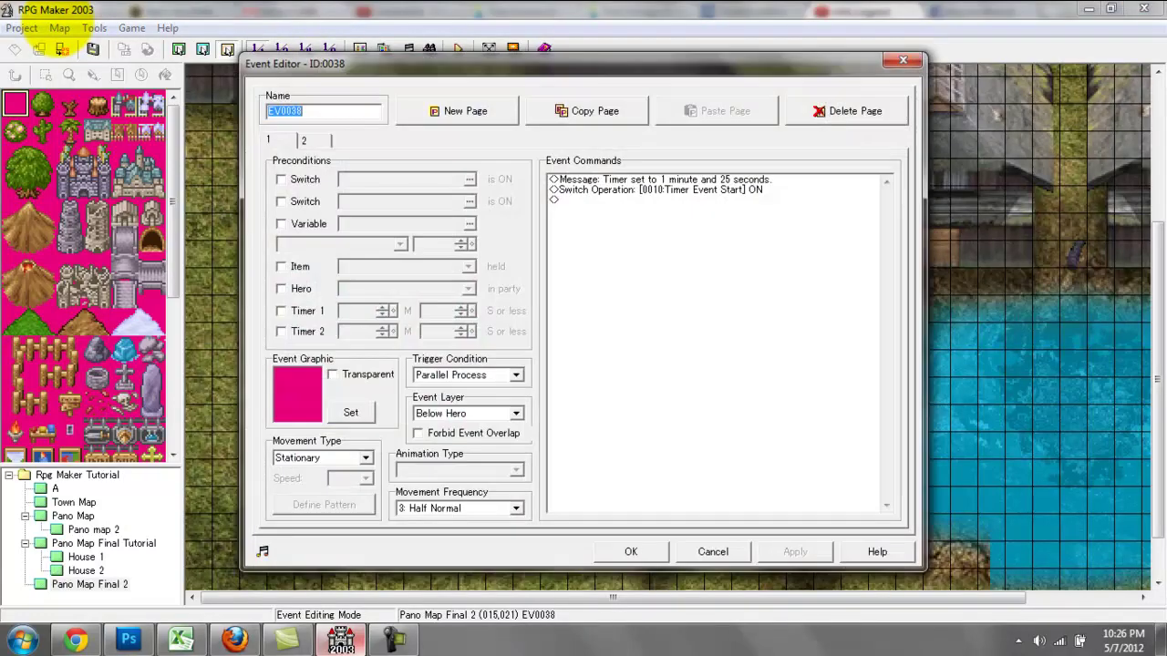
{"action": "left_click", "coordinate": [661, 180]}
{"action": "key", "text": "space"}
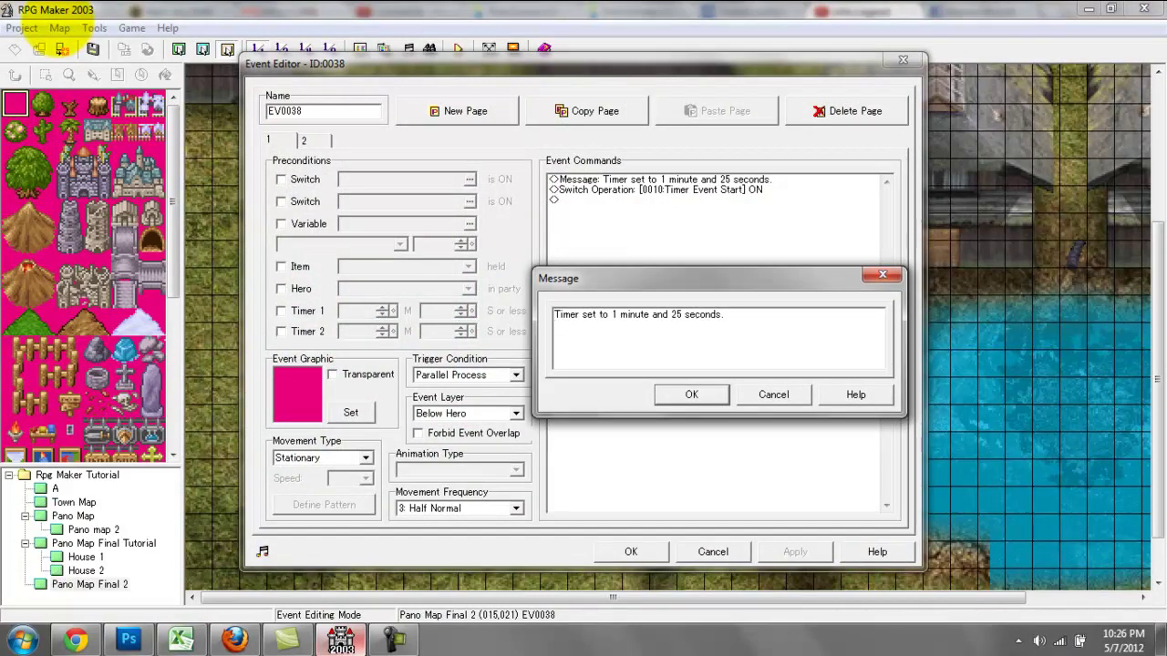
{"action": "key", "text": "Return"}
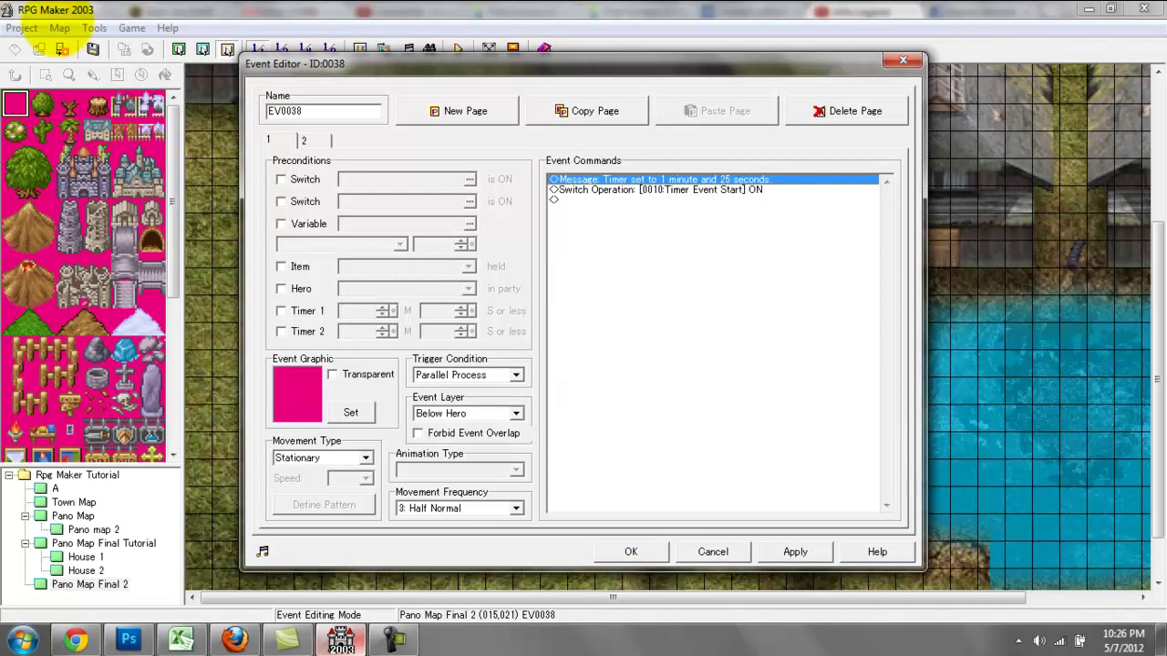
{"action": "left_click", "coordinate": [313, 140]}
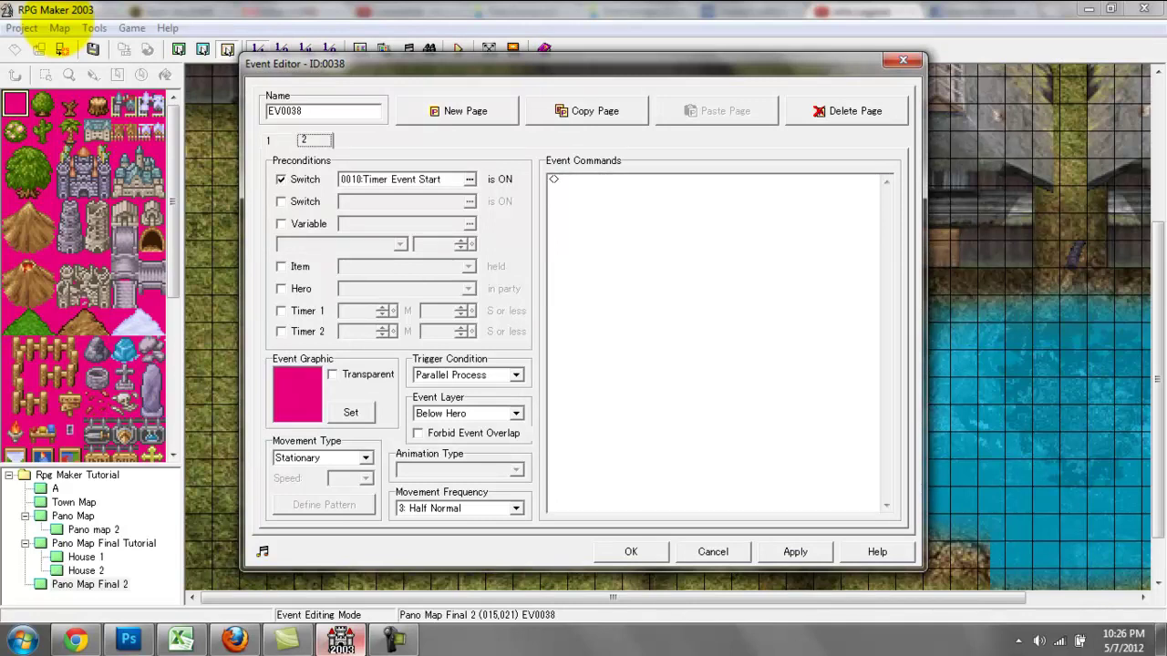
{"action": "key", "text": "Left"}
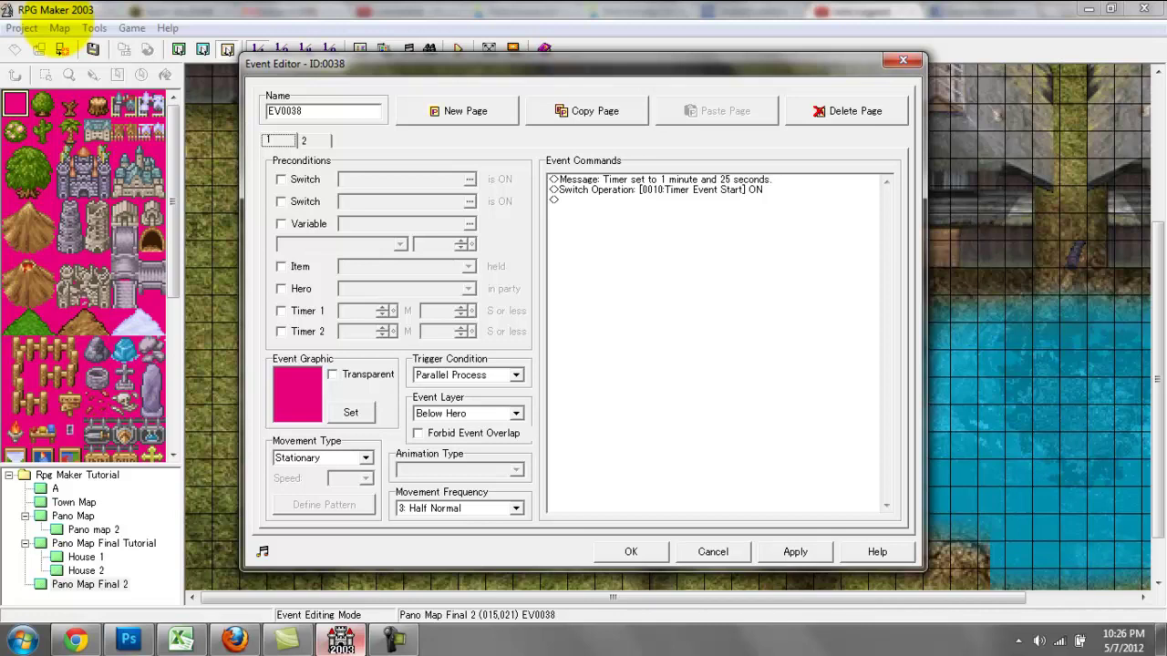
{"action": "left_click", "coordinate": [795, 553]}
Step: Add the two-line message "You have until the timer ends / to open the chest." to page 2 of EV0038
{"action": "left_click", "coordinate": [305, 140]}
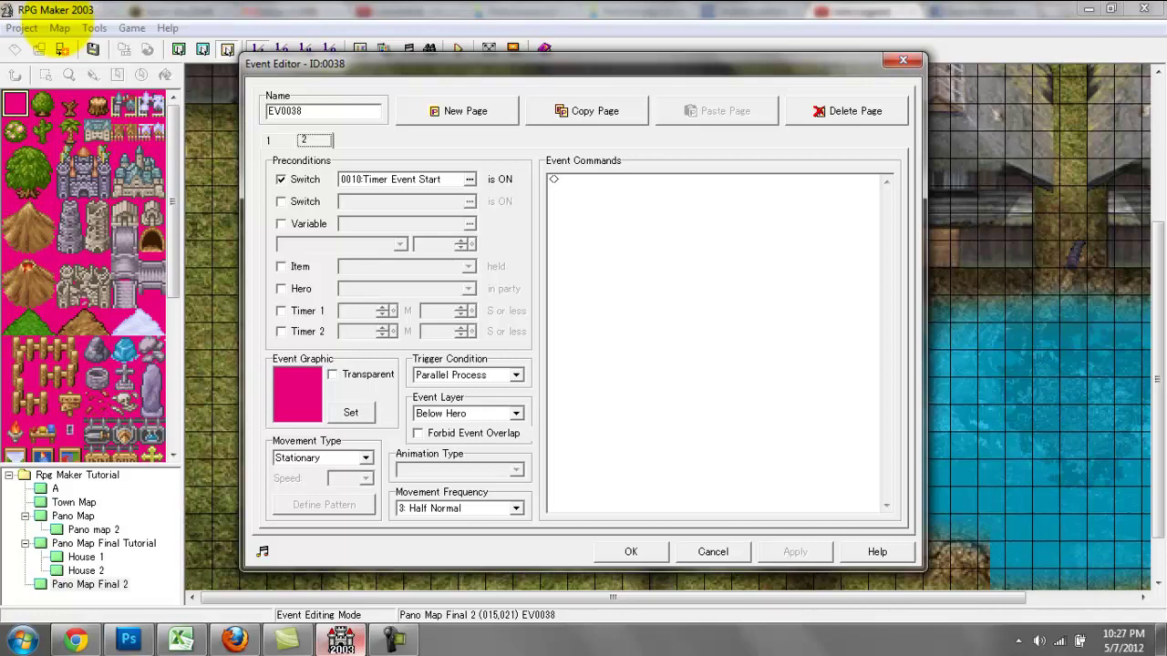
{"action": "double_click", "coordinate": [592, 179]}
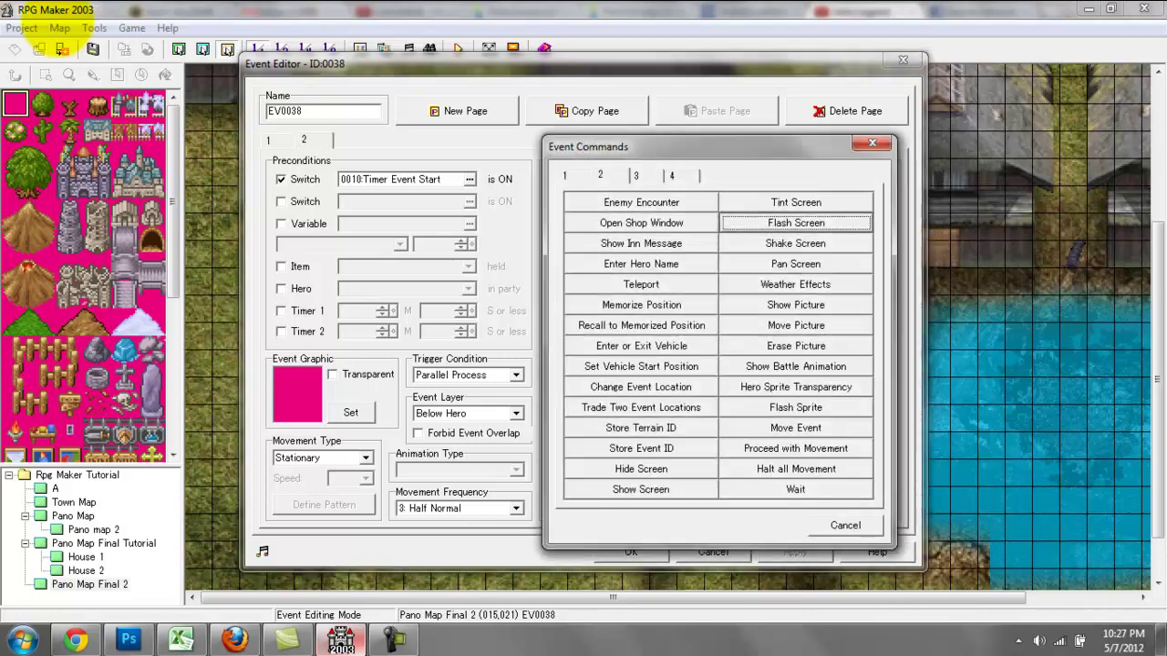
{"action": "left_click", "coordinate": [575, 176]}
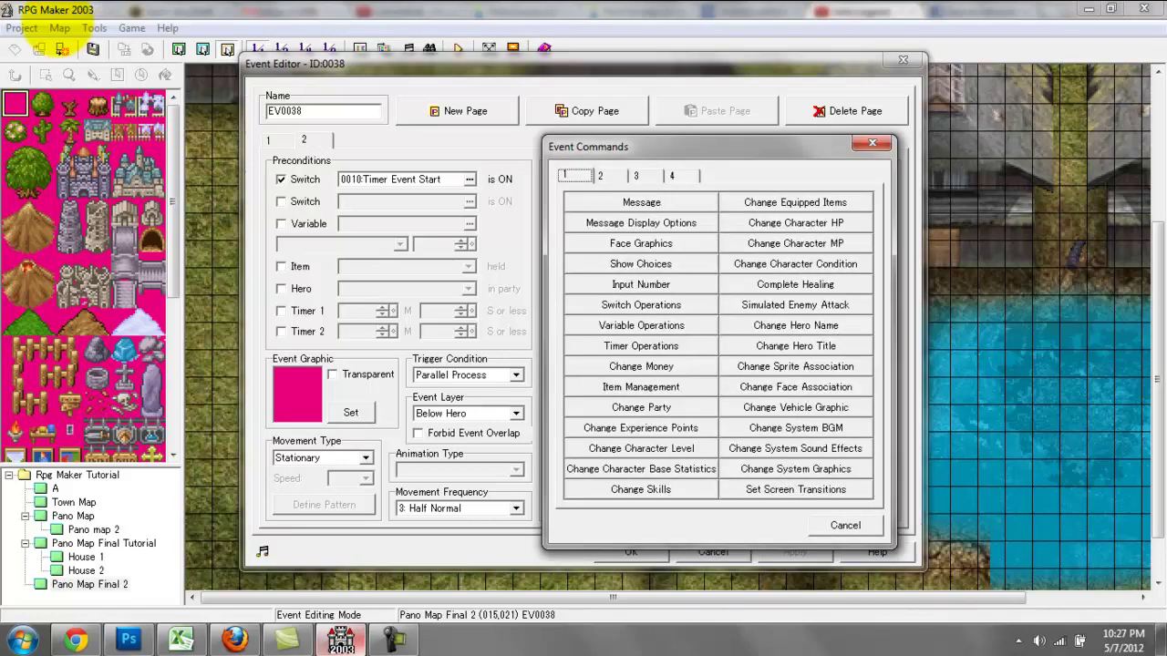
{"action": "left_click", "coordinate": [641, 203]}
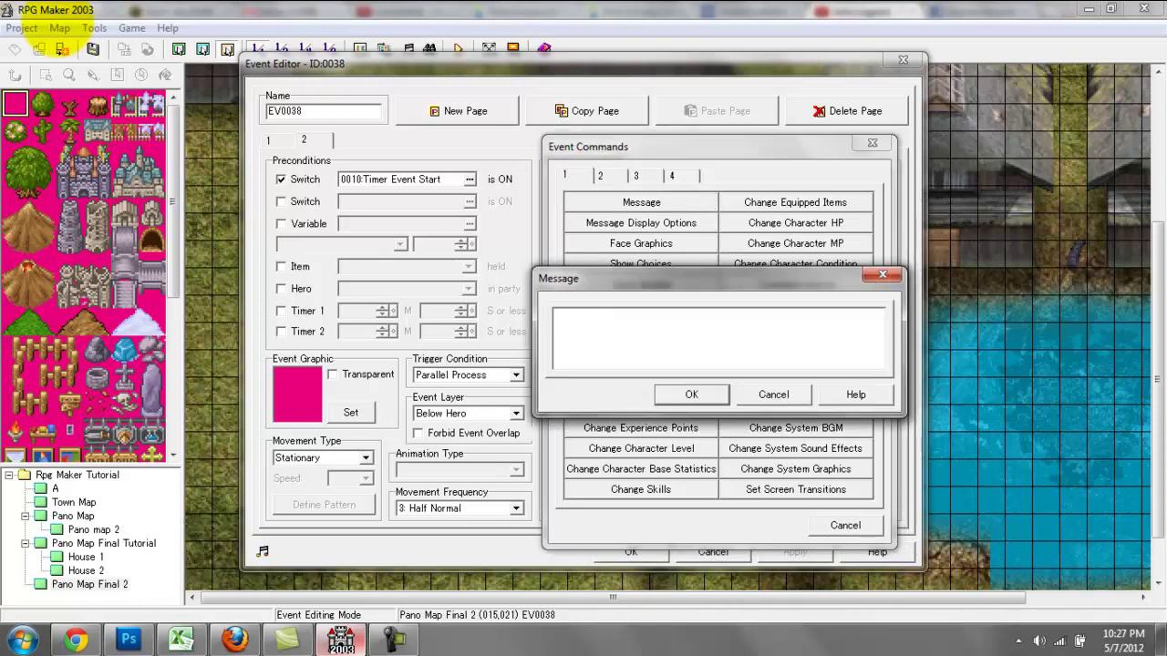
{"action": "type", "text": "You have"}
{"action": "type", "text": "until the timer e"}
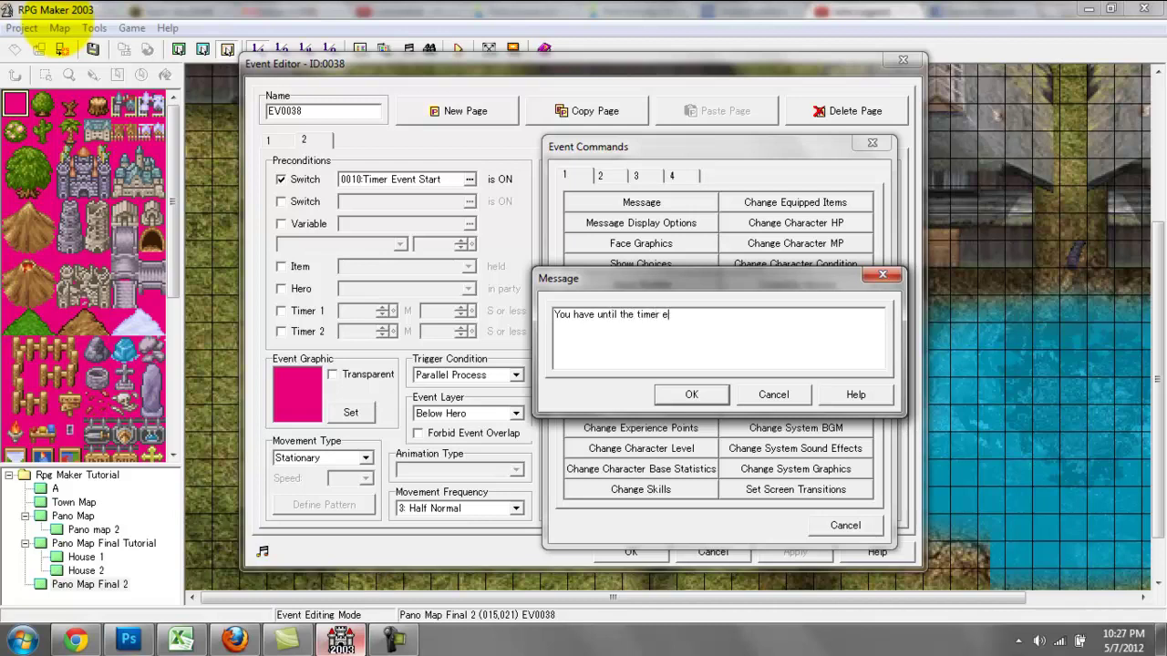
{"action": "type", "text": "nds to open the chest."}
{"action": "left_click", "coordinate": [683, 315]}
{"action": "key", "text": "Return"}
{"action": "key", "text": "Delete"}
{"action": "key", "text": "shift+End"}
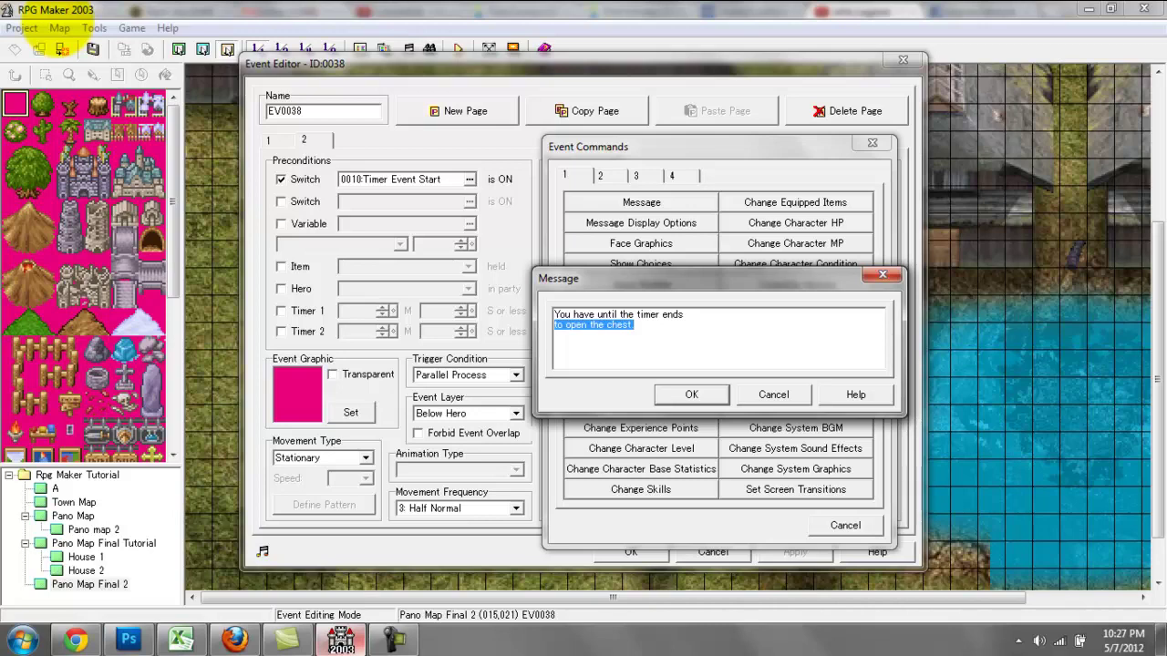
{"action": "key", "text": "Tab"}
{"action": "key", "text": "Return"}
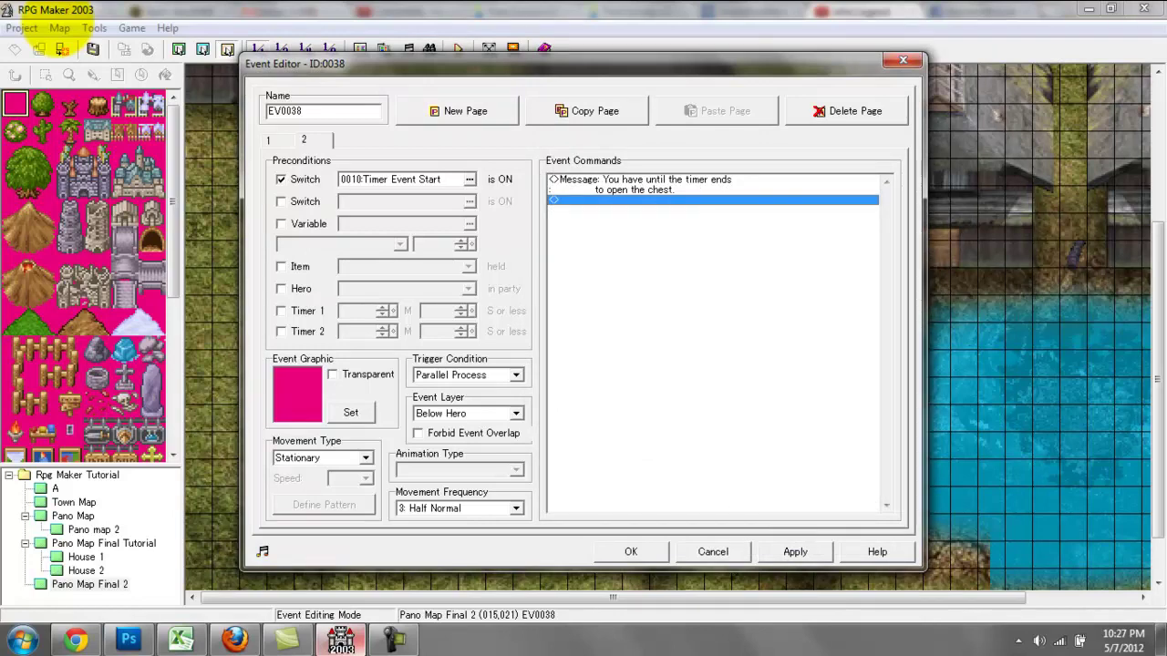
Step: Start a Timer Operations command on page 2 for Timer 1, comparing the timer and operation options and choosing Set
{"action": "key", "text": "Return"}
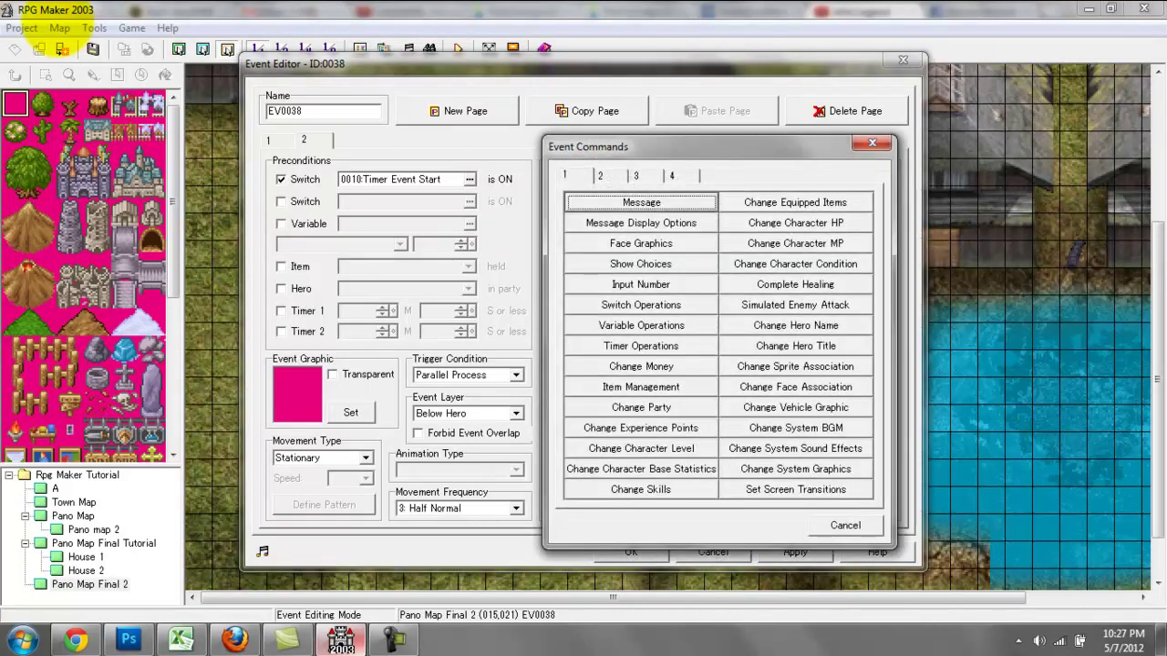
{"action": "left_click", "coordinate": [641, 347]}
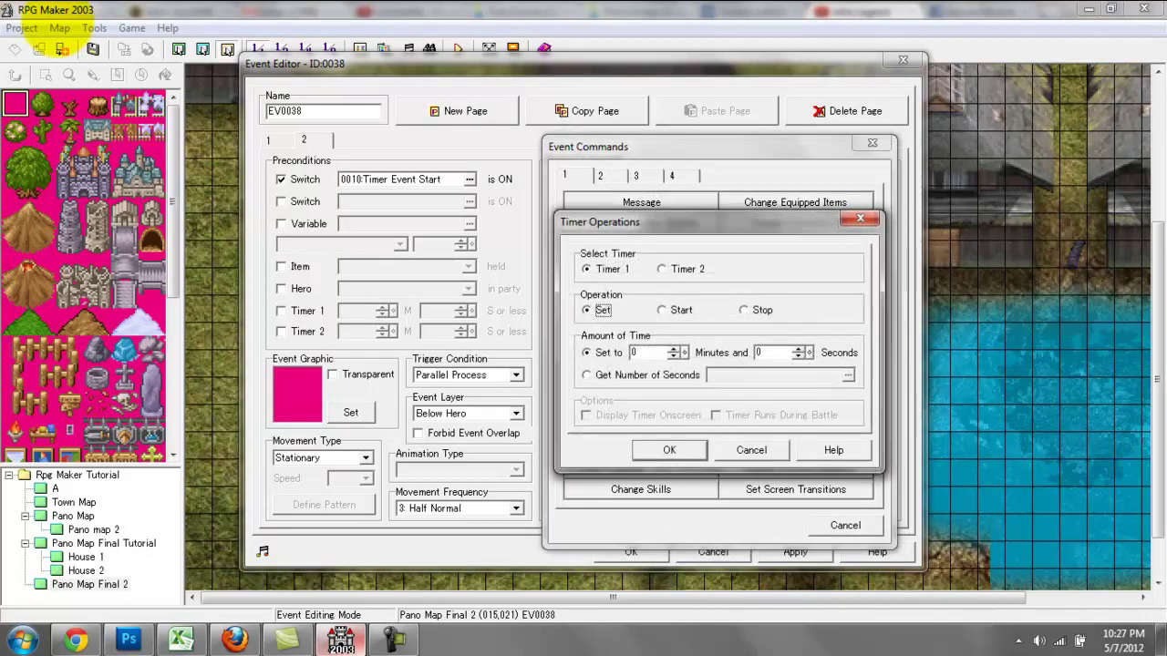
{"action": "left_click", "coordinate": [612, 270]}
{"action": "left_click", "coordinate": [686, 270]}
{"action": "left_click", "coordinate": [612, 270]}
{"action": "left_click", "coordinate": [686, 270]}
{"action": "left_click", "coordinate": [612, 269]}
{"action": "left_click", "coordinate": [681, 310]}
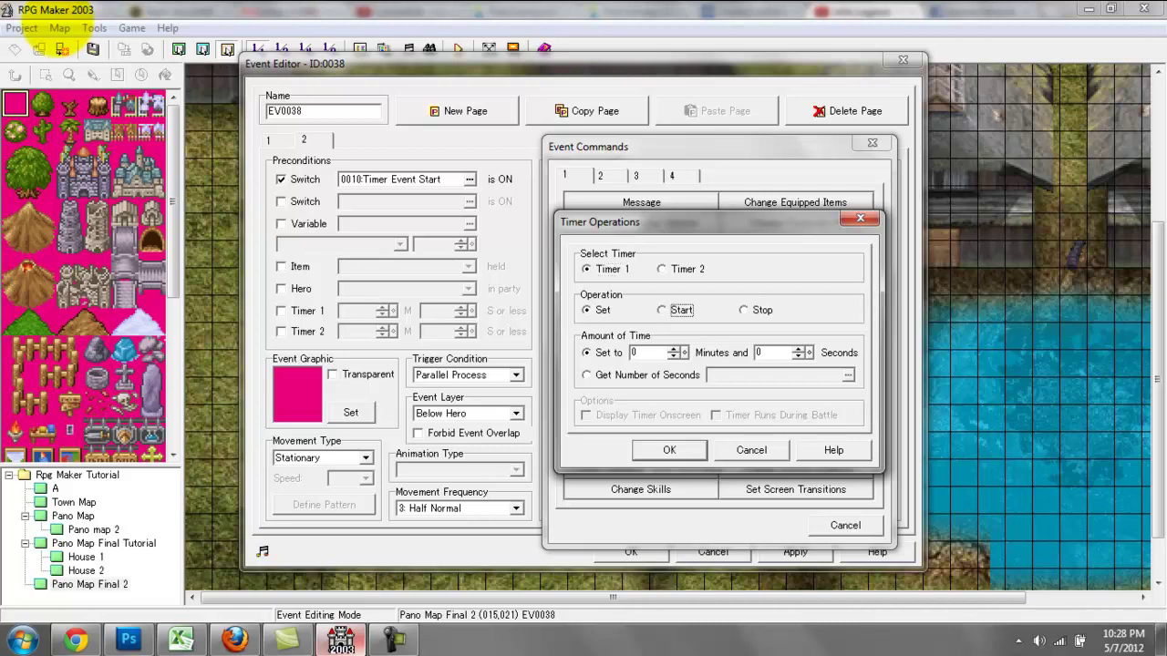
{"action": "left_click", "coordinate": [761, 310]}
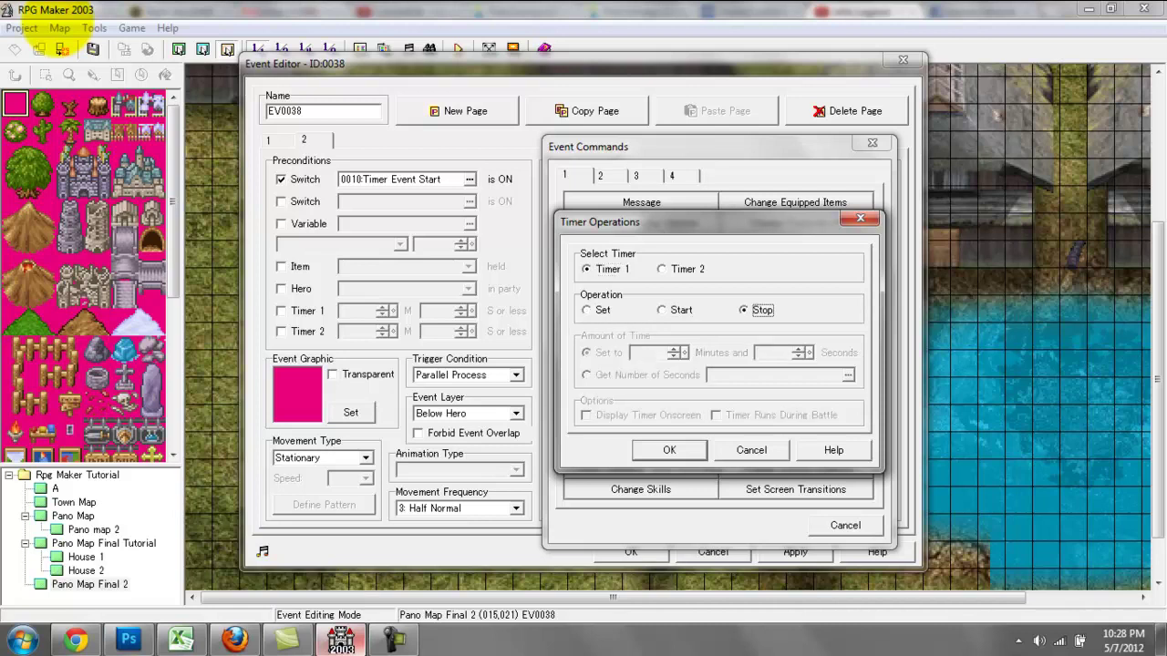
{"action": "left_click", "coordinate": [602, 310]}
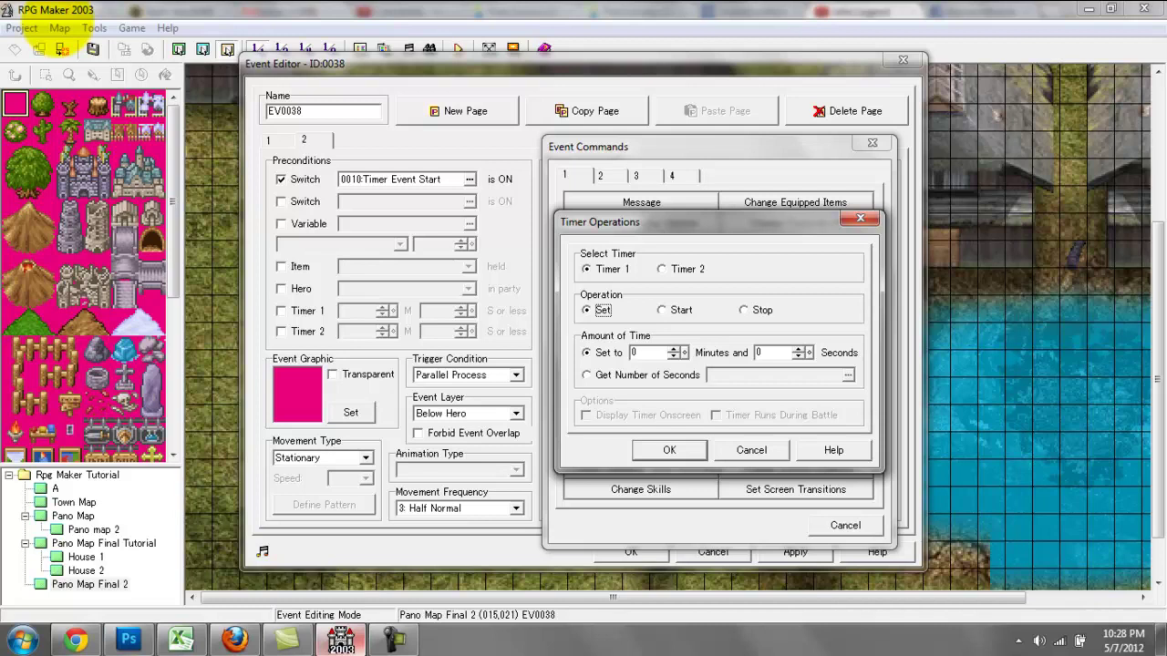
Step: Set the Timer 1 amount to a fixed 1 minute and 25 seconds and insert the command
{"action": "key", "text": "Tab"}
{"action": "type", "text": "1"}
{"action": "key", "text": "Tab"}
{"action": "type", "text": "25"}
{"action": "left_click", "coordinate": [587, 375]}
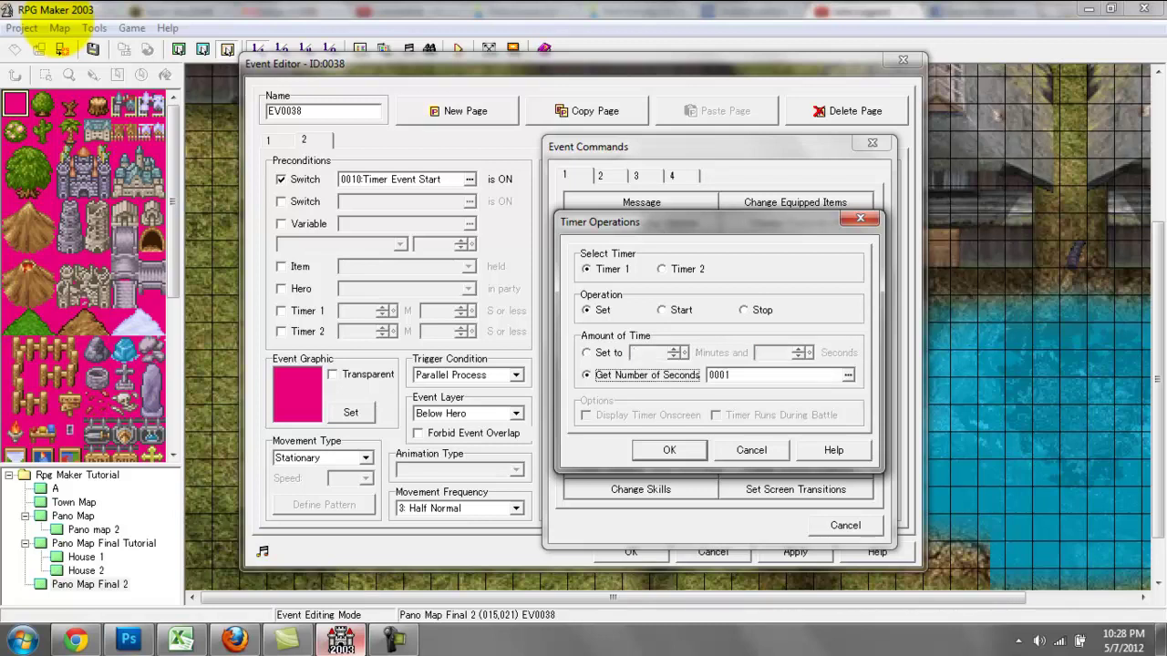
{"action": "left_click", "coordinate": [587, 353]}
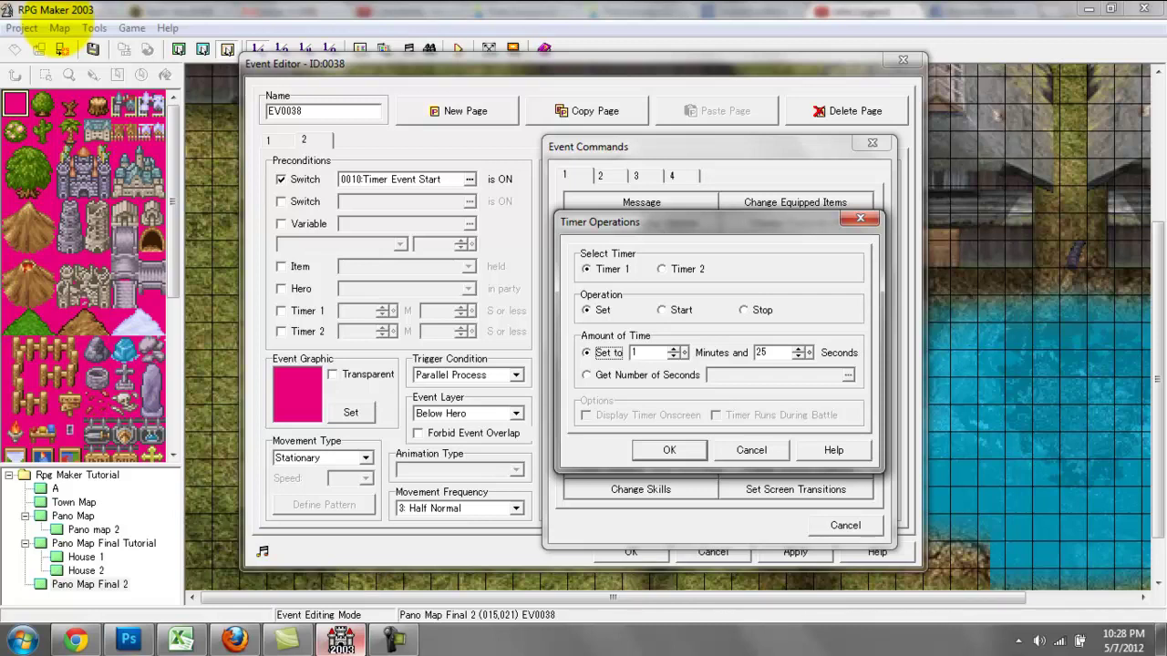
{"action": "key", "text": "Return"}
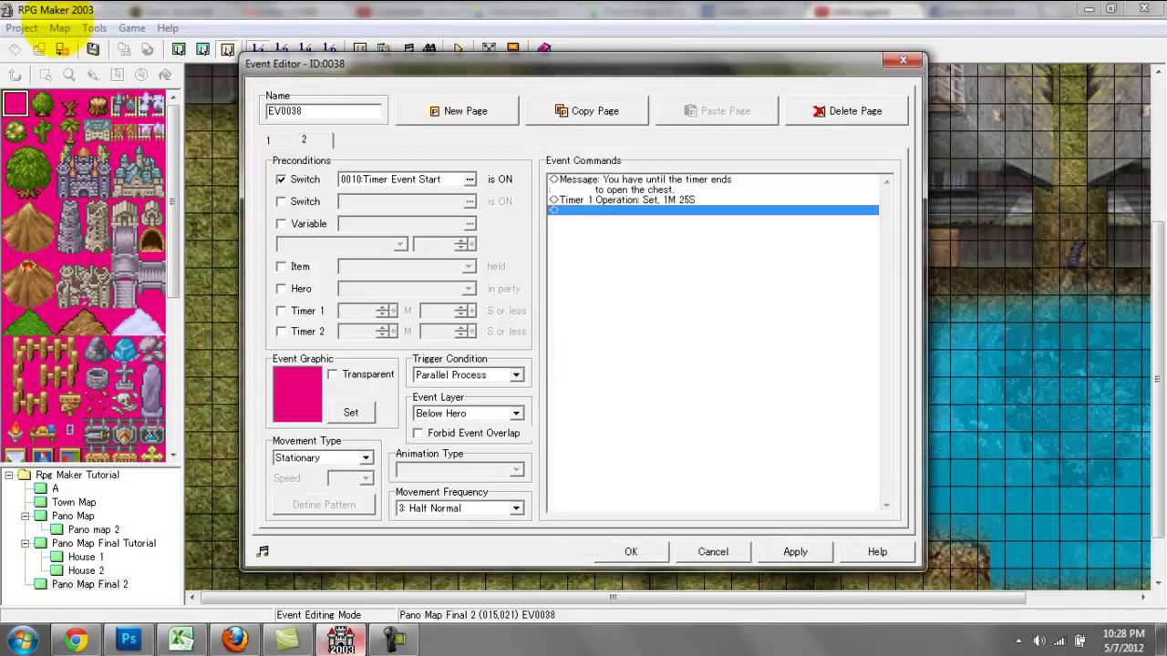
Step: Duplicate the Timer 1 command and change the copy to Start, toggling Display Timer Onscreen and Timer Runs During Battle, and apply the event
{"action": "left_click", "coordinate": [629, 189]}
{"action": "left_click", "coordinate": [629, 199]}
{"action": "key", "text": "ctrl+c"}
{"action": "key", "text": "ctrl+v"}
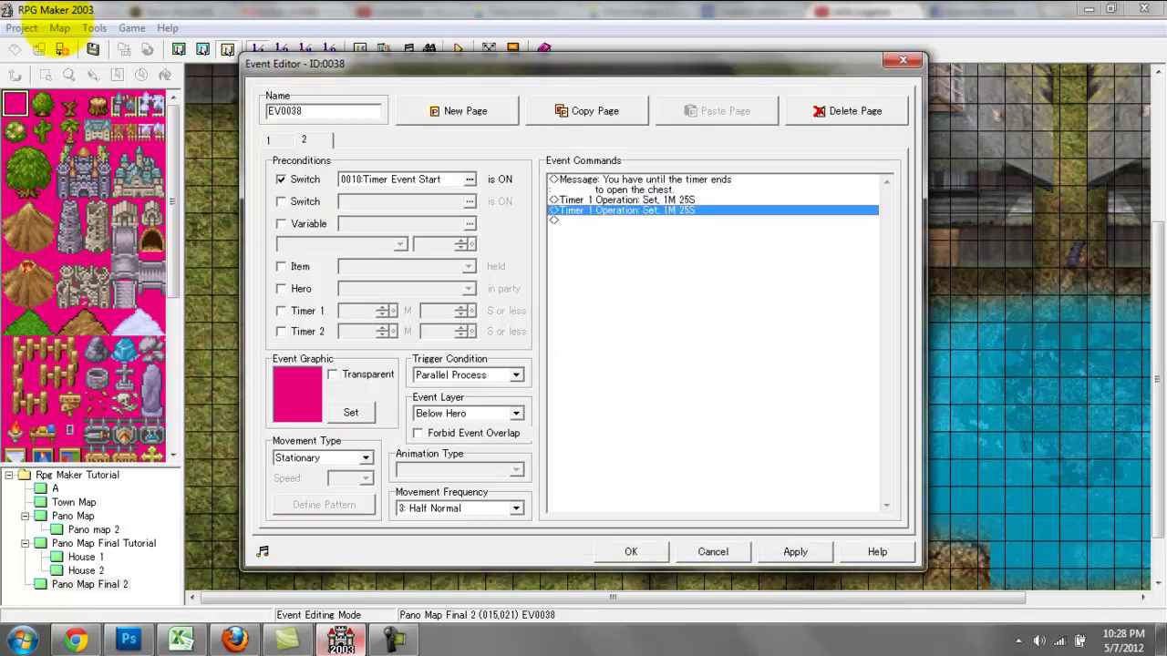
{"action": "key", "text": "space"}
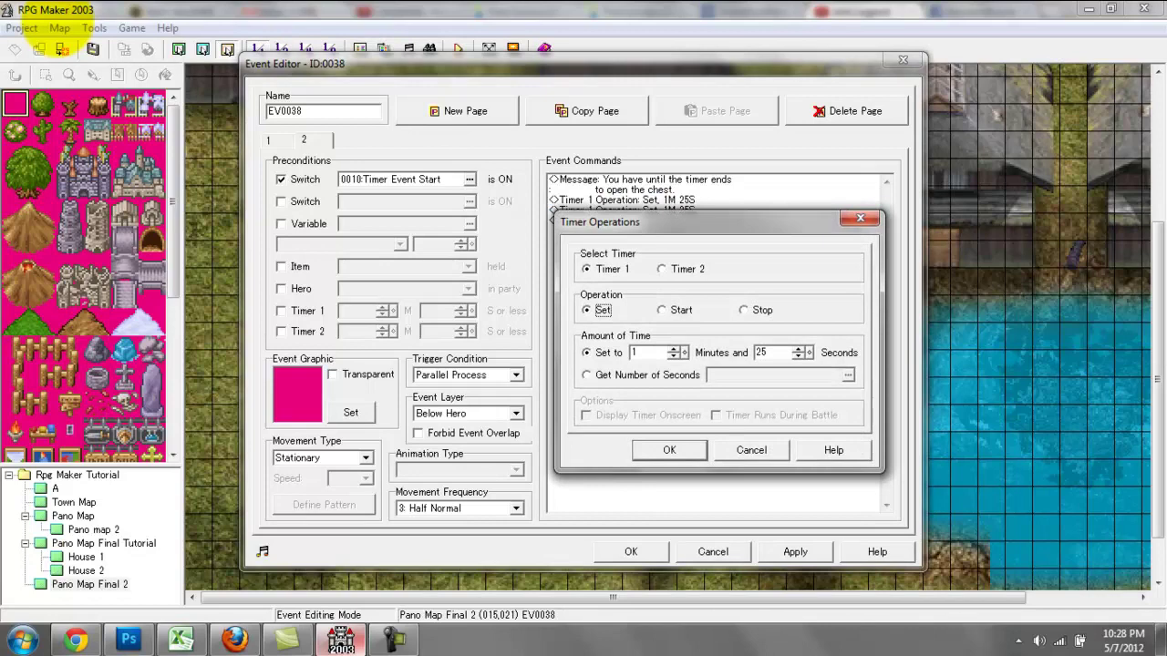
{"action": "key", "text": "Right"}
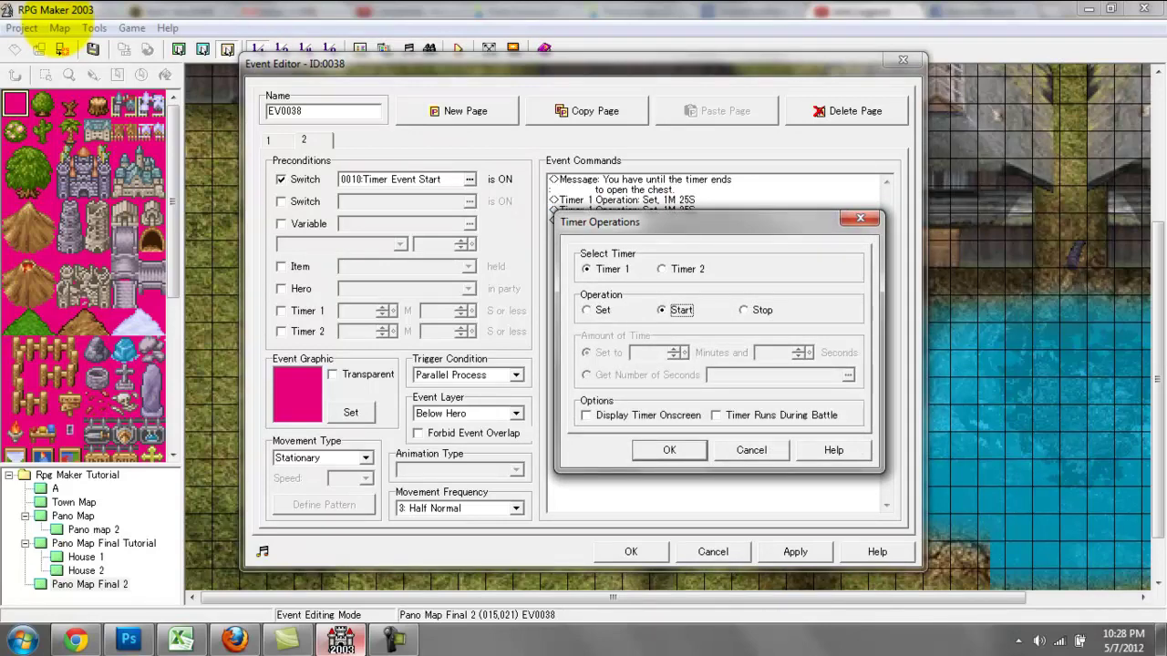
{"action": "key", "text": "Tab"}
{"action": "key", "text": "space"}
{"action": "key", "text": "Tab"}
{"action": "key", "text": "space"}
{"action": "left_click", "coordinate": [670, 451]}
{"action": "left_click", "coordinate": [795, 552]}
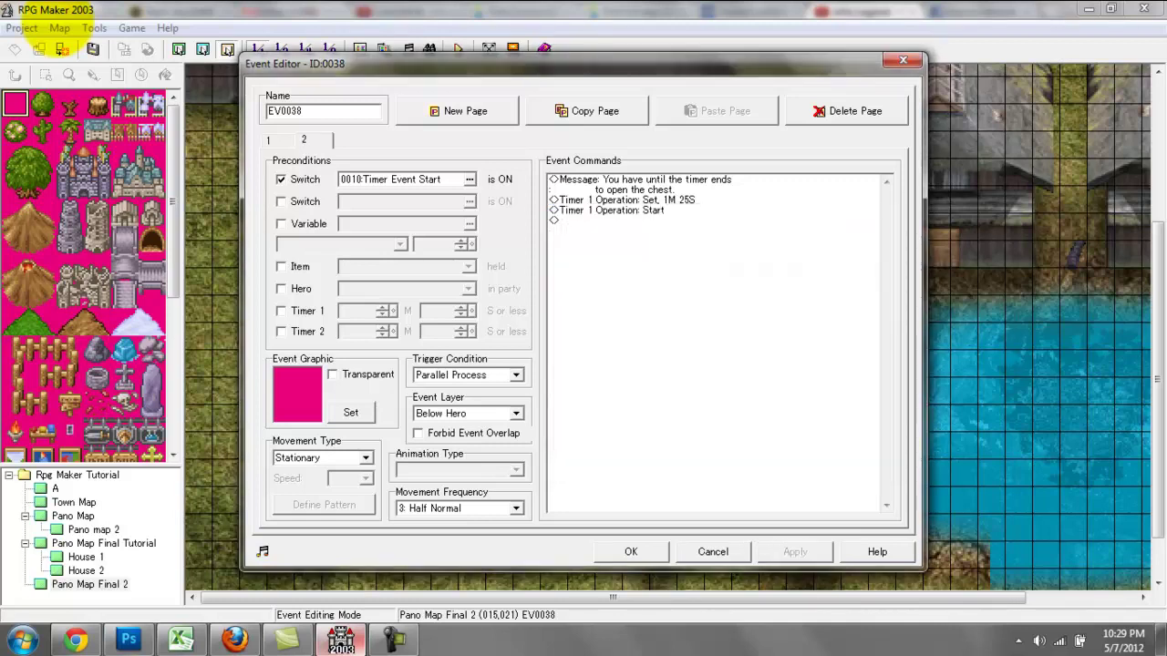
Step: Name switch 0011 Timer Start and add a Switch Operation turning it ON at the end of page 2
{"action": "left_click", "coordinate": [638, 220]}
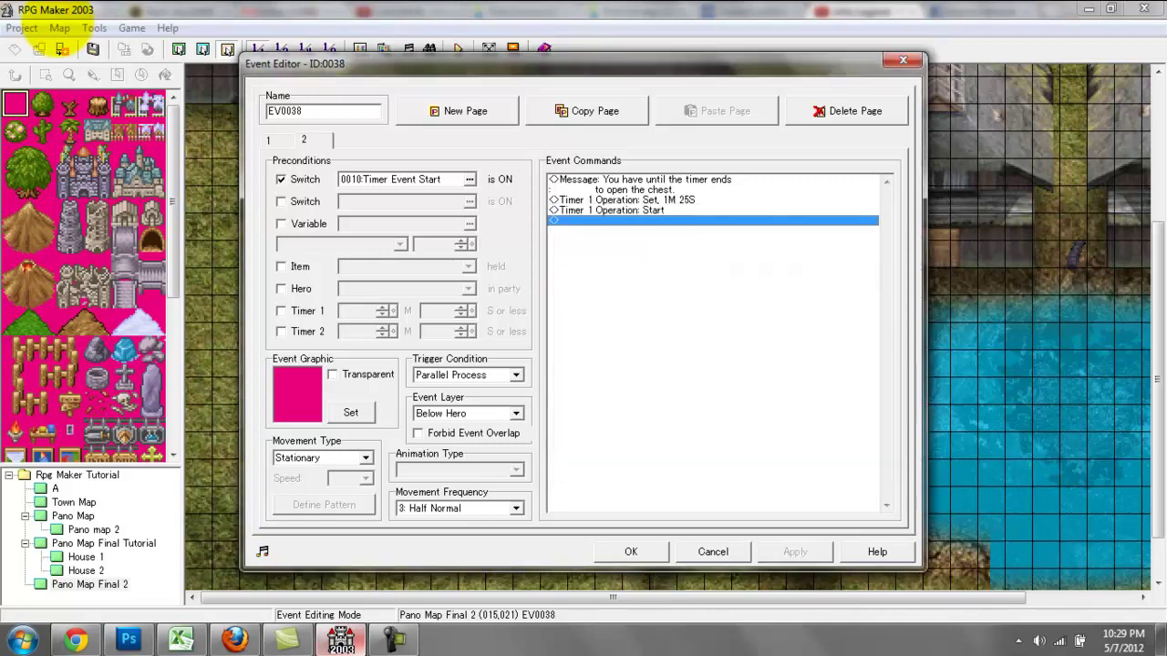
{"action": "double_click", "coordinate": [638, 220]}
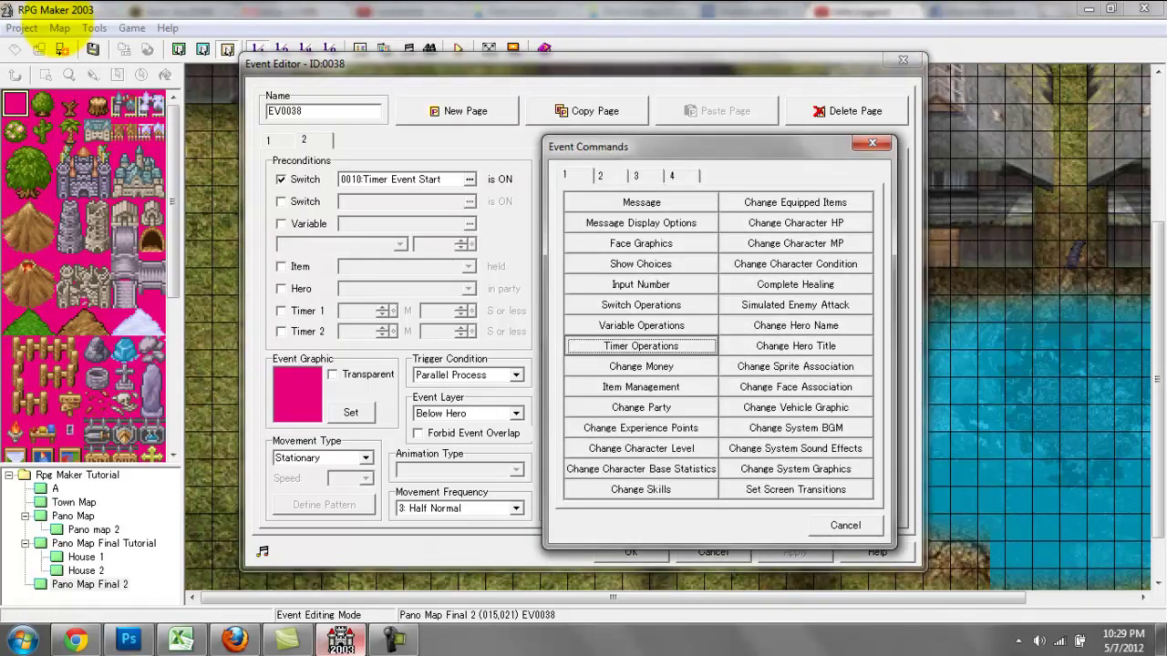
{"action": "left_click", "coordinate": [574, 175]}
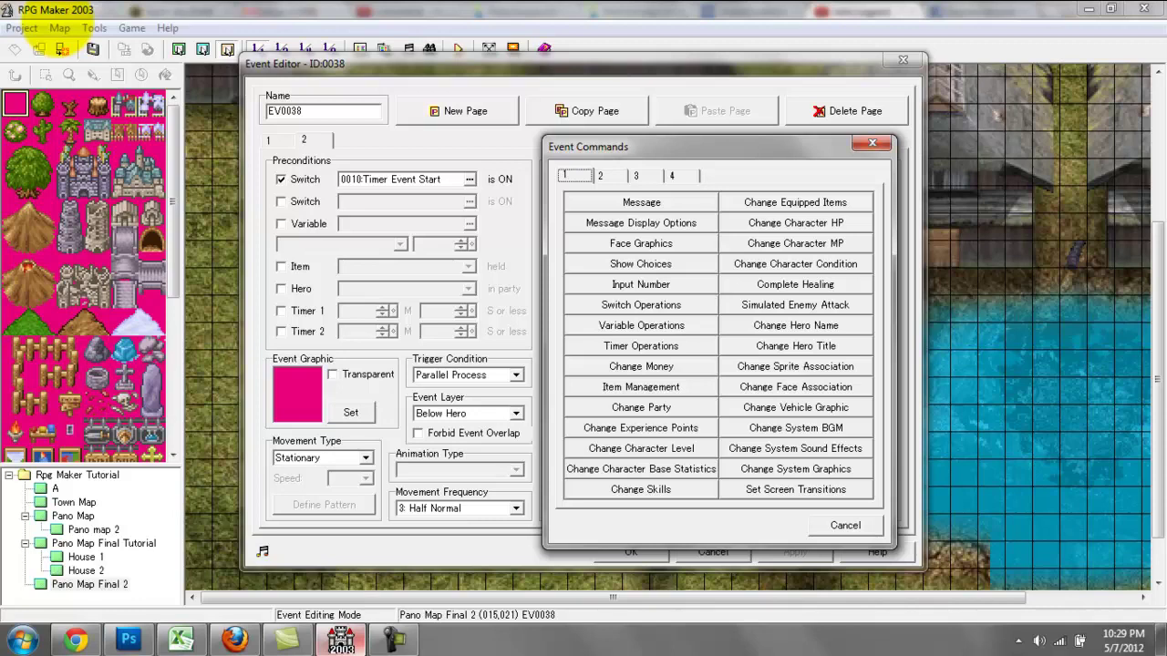
{"action": "left_click", "coordinate": [641, 305]}
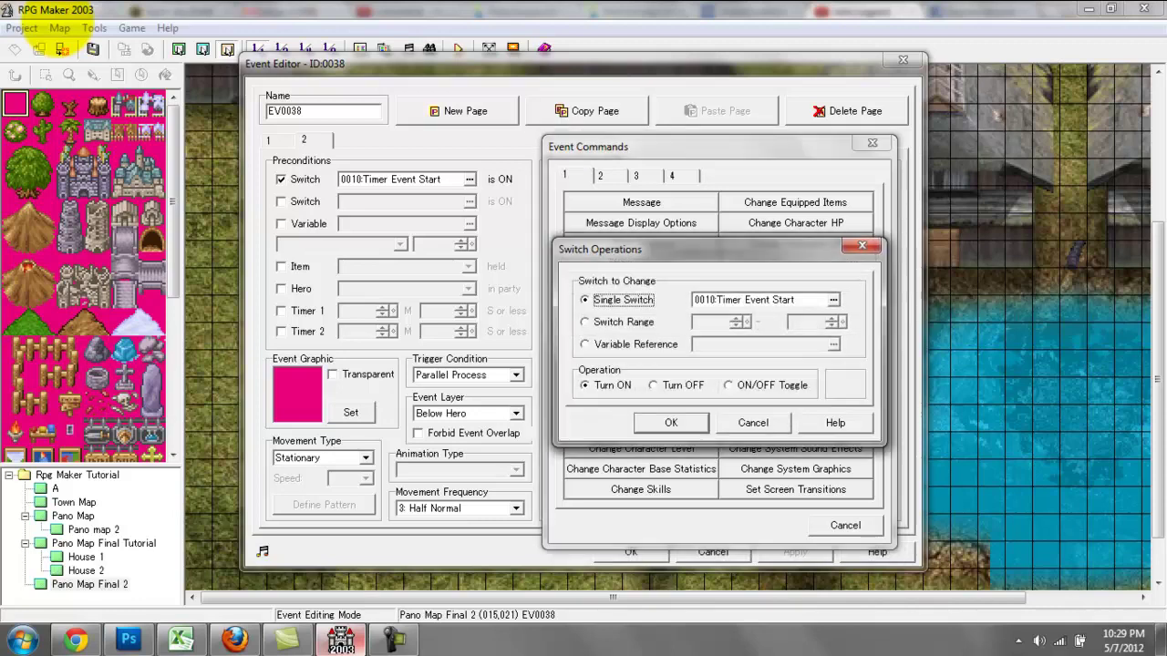
{"action": "left_click", "coordinate": [833, 300]}
{"action": "left_click", "coordinate": [773, 324]}
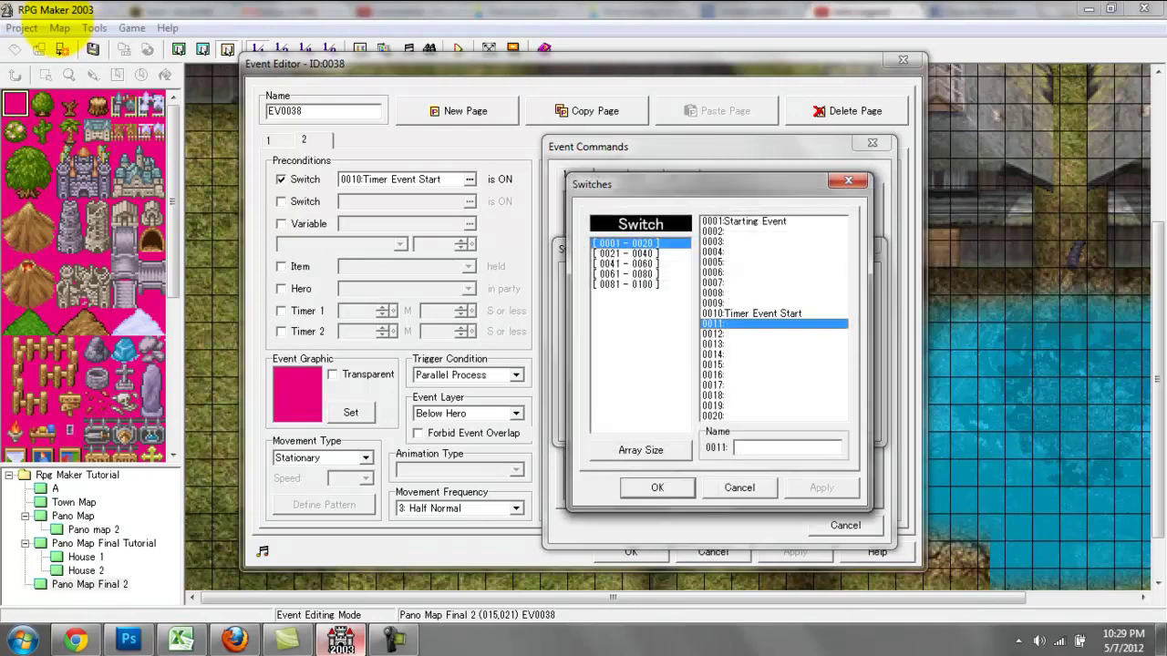
{"action": "type", "text": "Timer Start"}
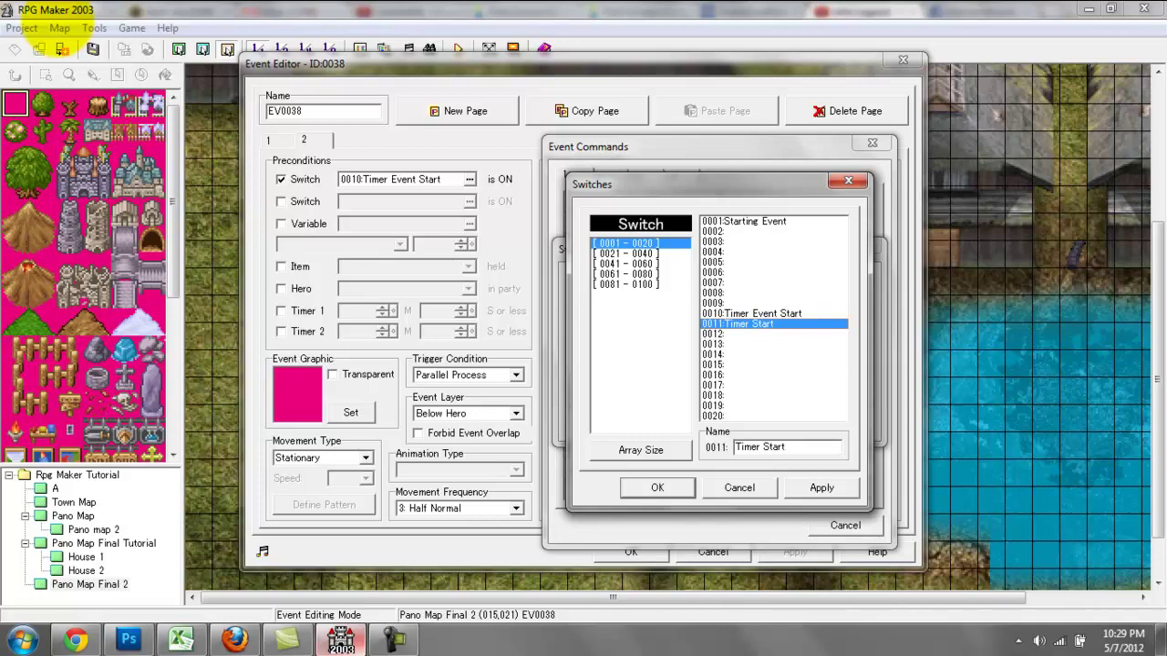
{"action": "key", "text": "Return"}
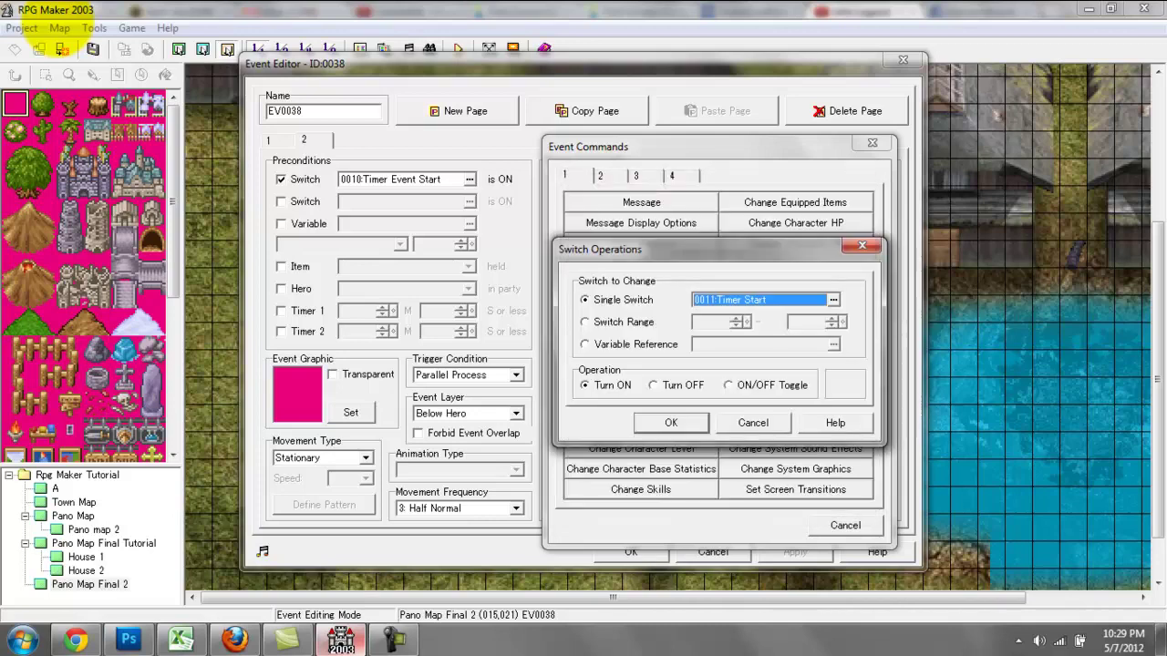
{"action": "left_click", "coordinate": [613, 385]}
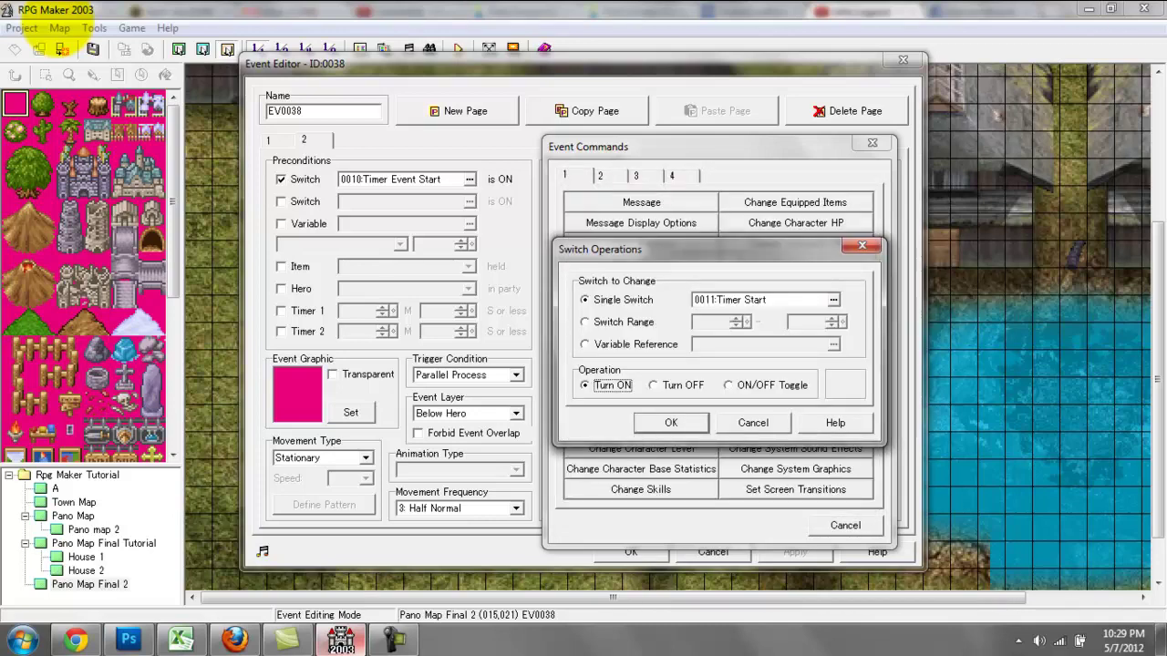
{"action": "key", "text": "Return"}
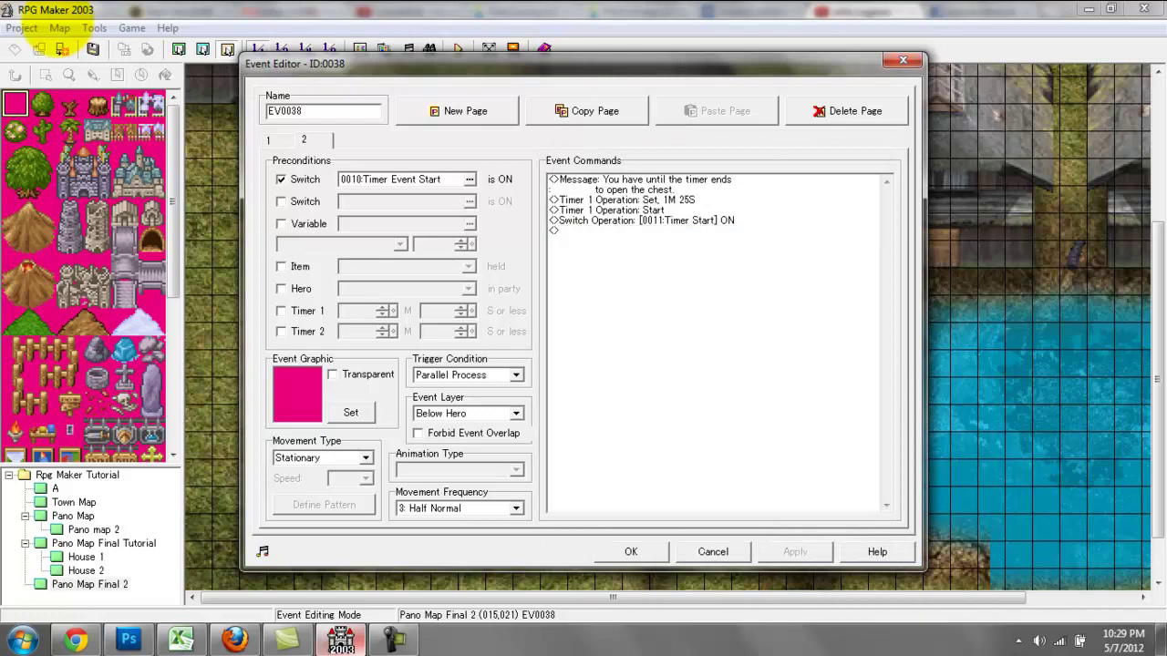
Step: Add page 3 to the event with switch 0011:Timer Start ON as its precondition, and apply the change
{"action": "left_click", "coordinate": [457, 110]}
{"action": "left_click", "coordinate": [281, 179]}
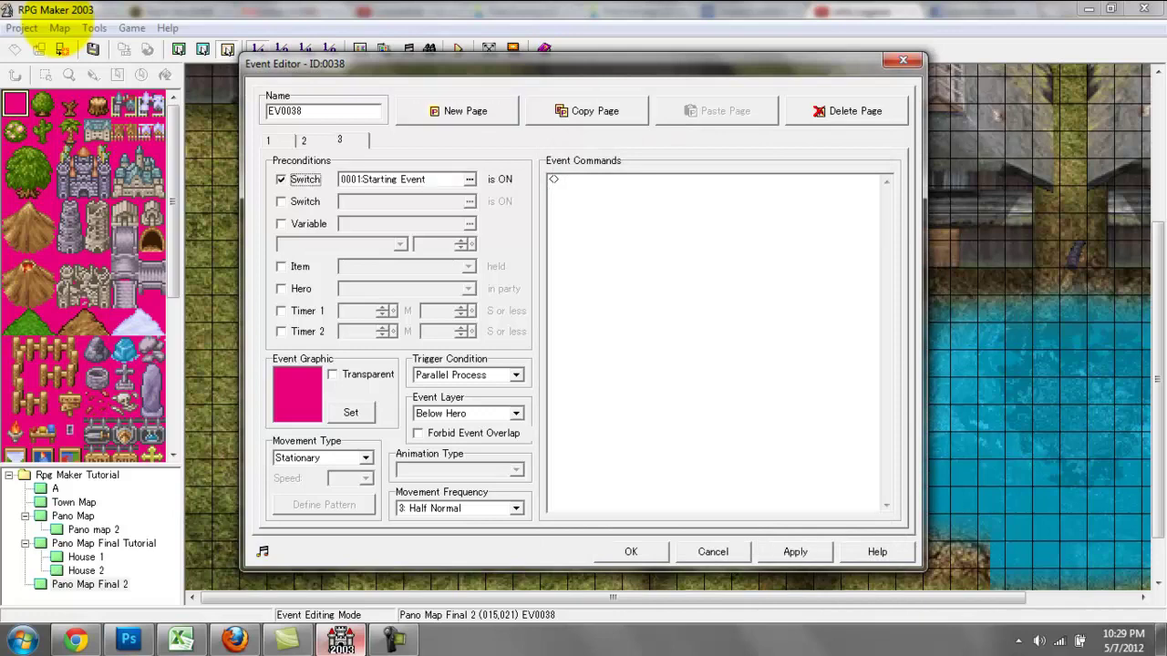
{"action": "left_click", "coordinate": [470, 180]}
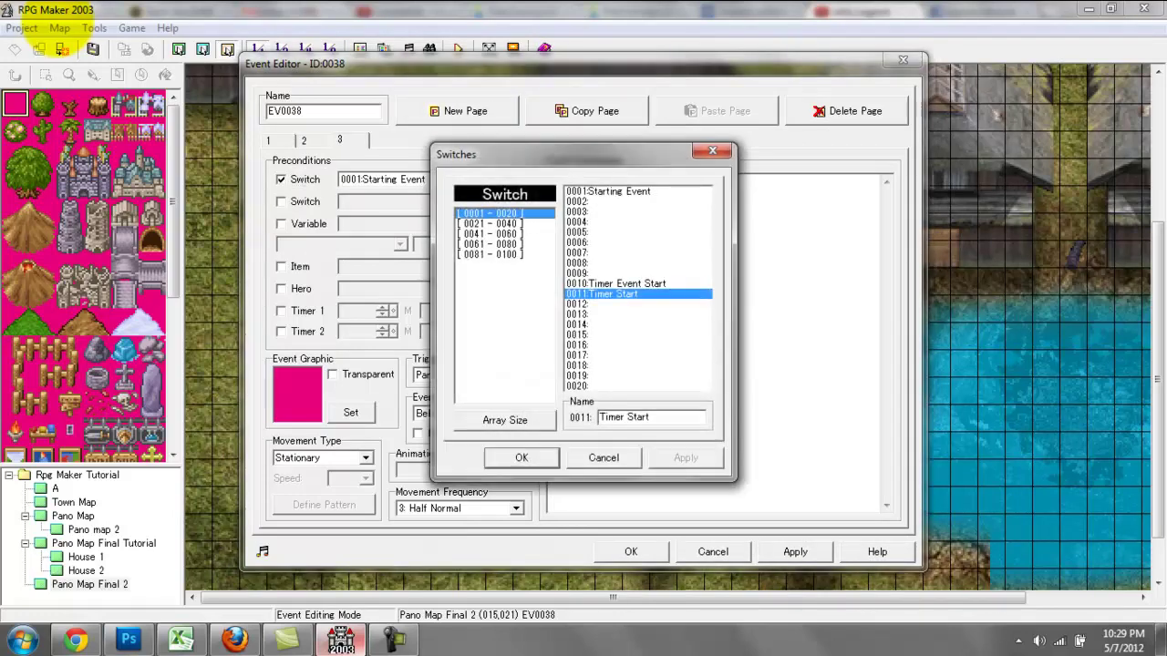
{"action": "left_click", "coordinate": [522, 457]}
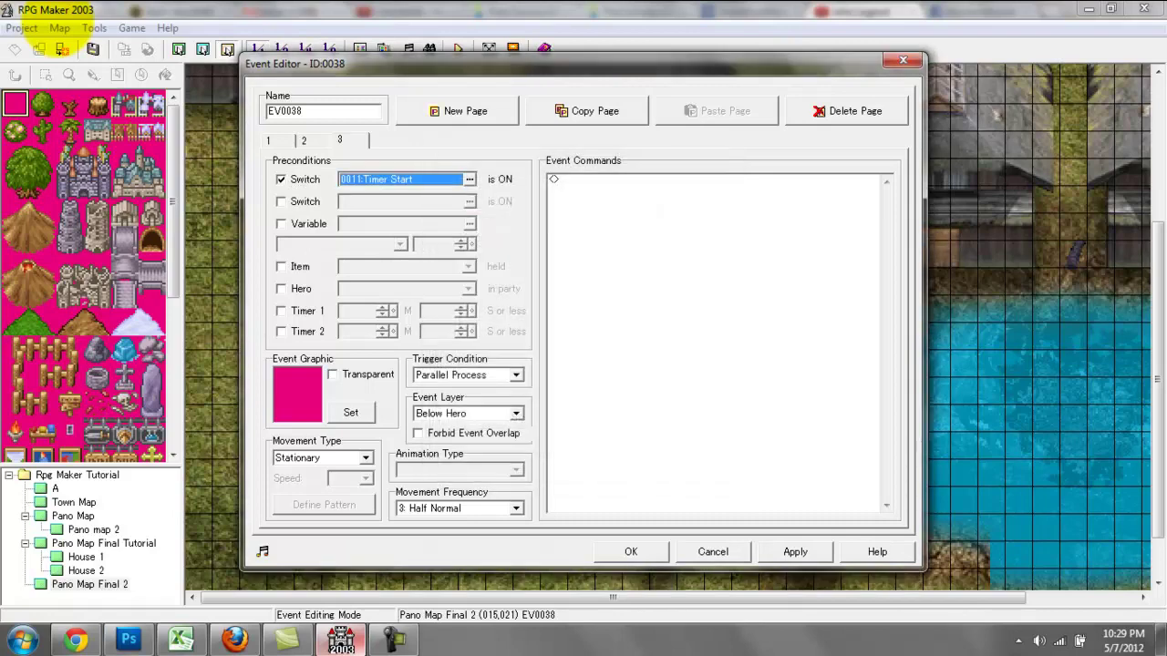
{"action": "left_click", "coordinate": [795, 552]}
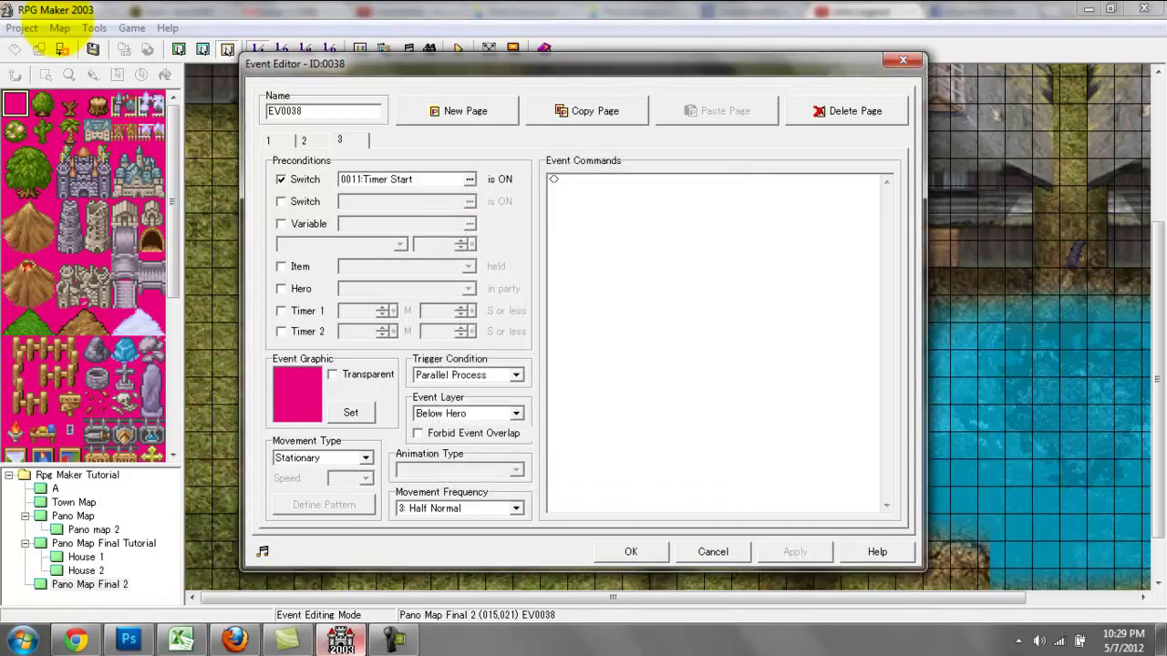
Step: Review page 2's message, timer and switch commands, and examine how the switches link the three event pages
{"action": "left_click", "coordinate": [305, 140]}
{"action": "left_click", "coordinate": [643, 184]}
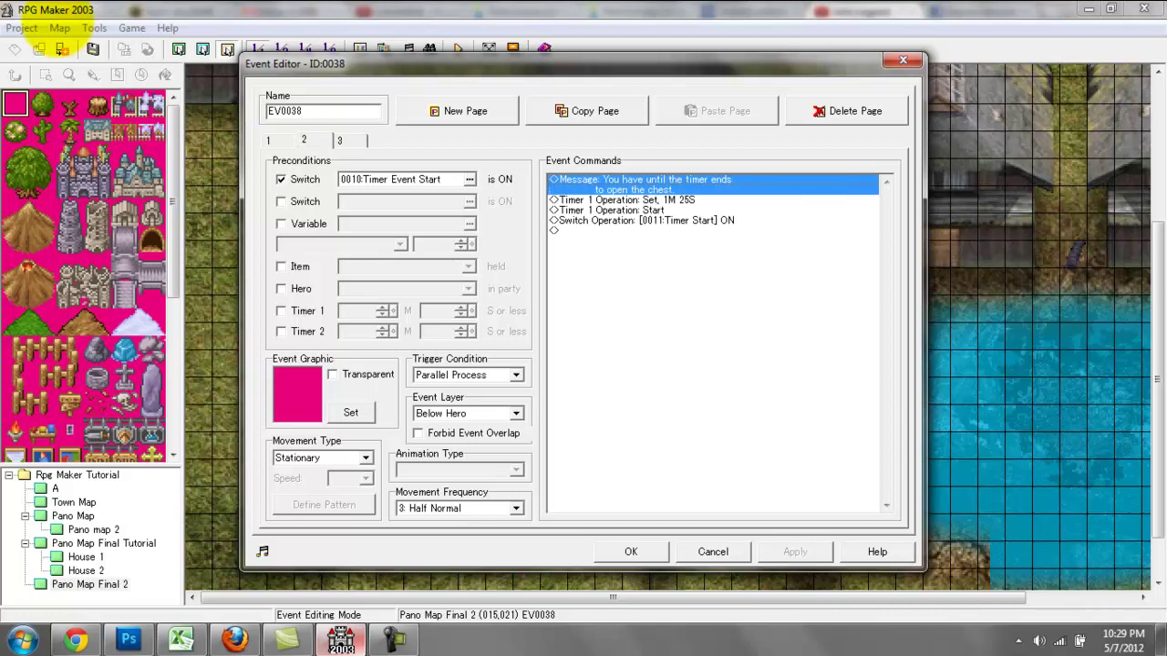
{"action": "left_click", "coordinate": [643, 199]}
{"action": "left_click", "coordinate": [644, 211]}
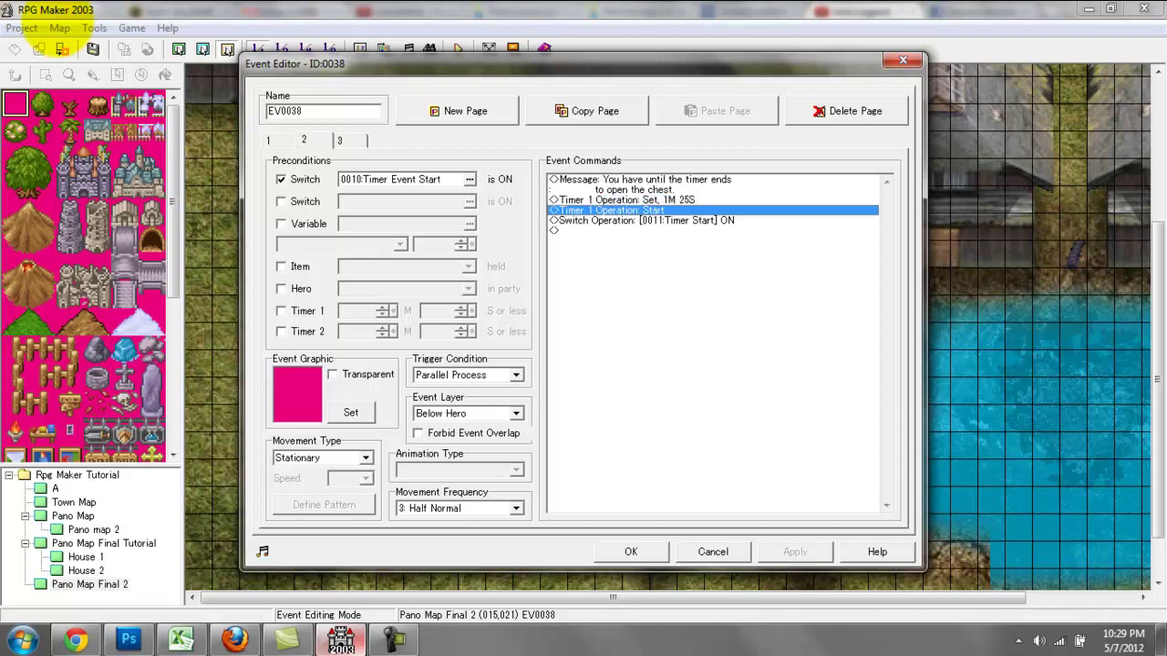
{"action": "left_click", "coordinate": [644, 220]}
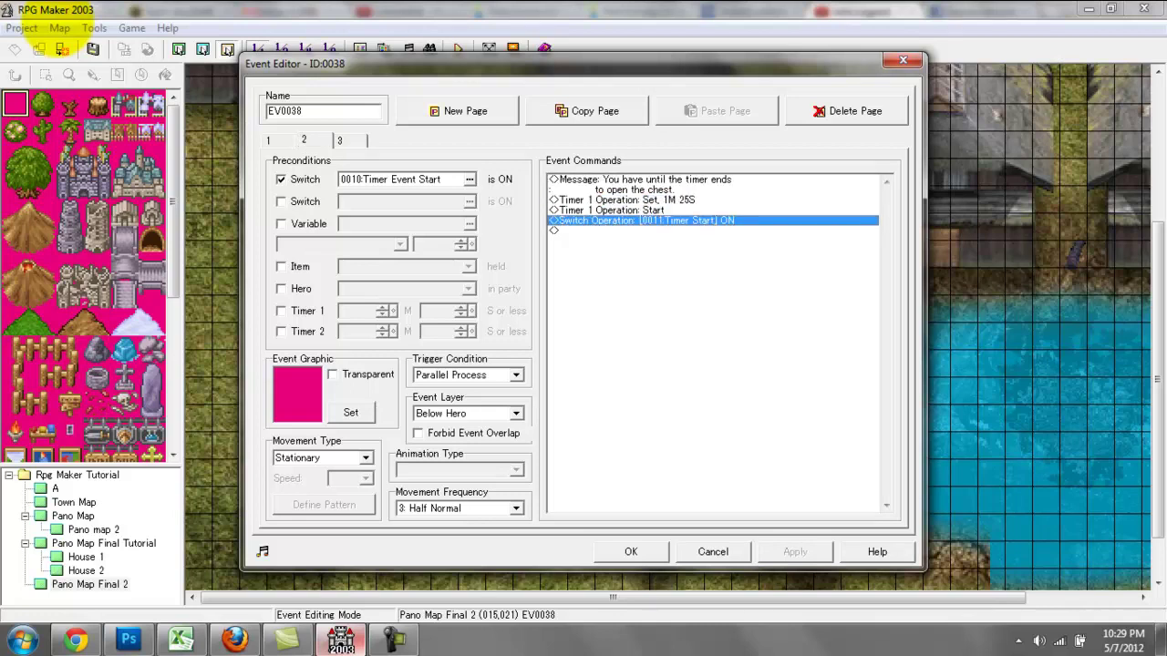
{"action": "left_click", "coordinate": [349, 140]}
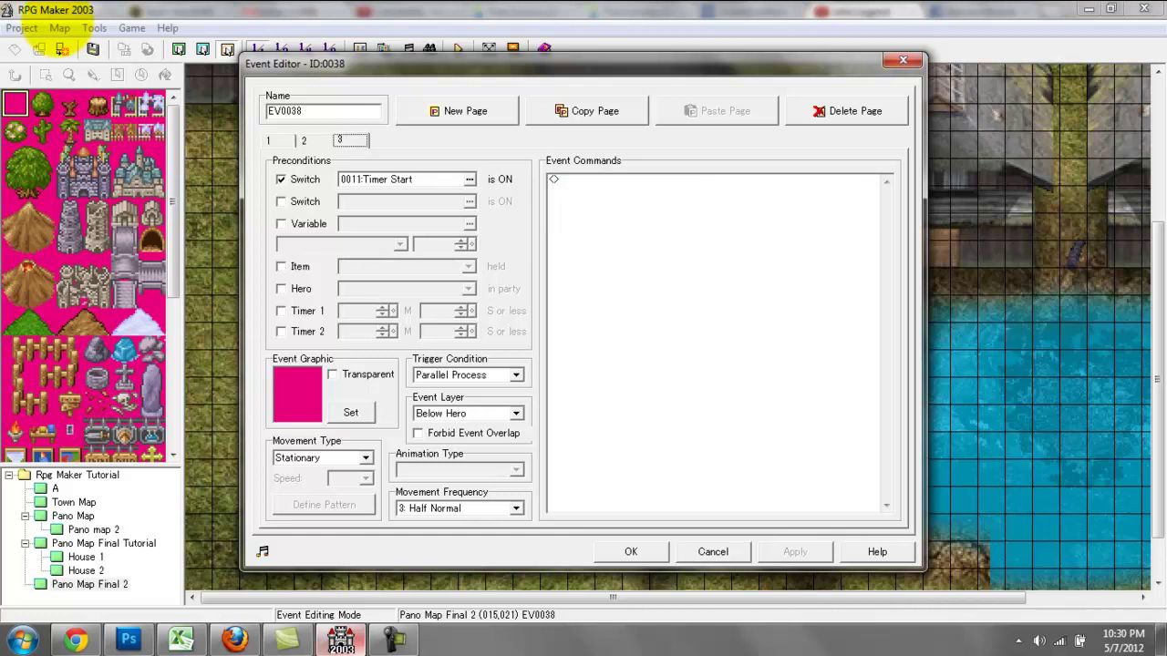
{"action": "left_click", "coordinate": [311, 140]}
{"action": "left_click", "coordinate": [278, 140]}
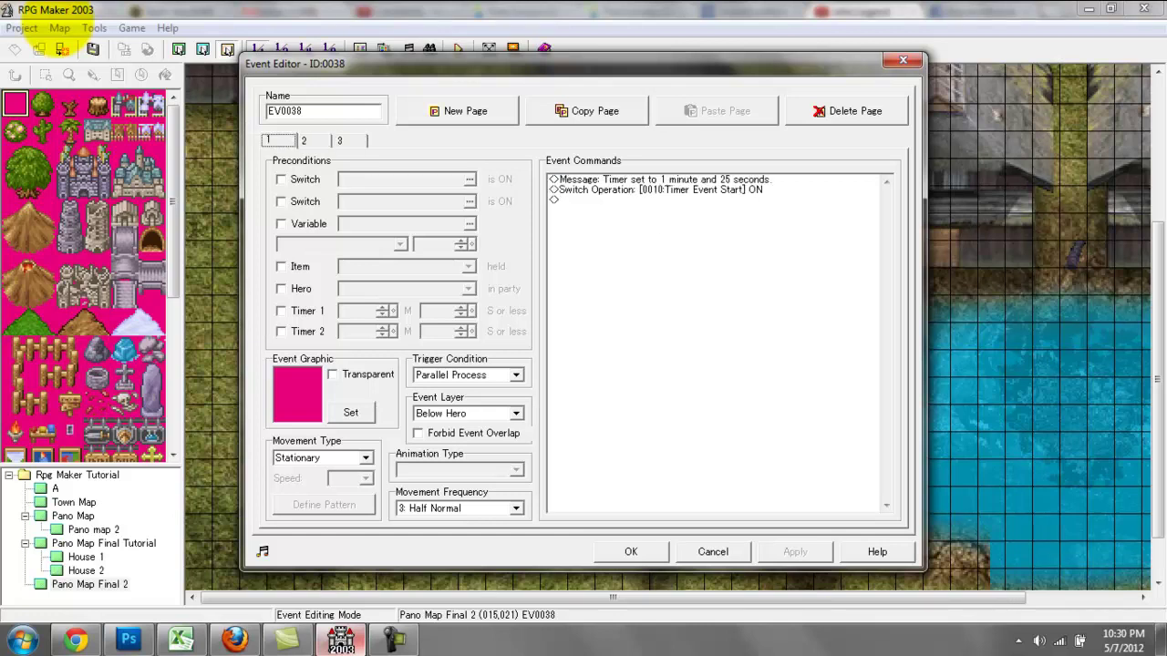
{"action": "left_click", "coordinate": [311, 140]}
{"action": "left_click", "coordinate": [277, 140]}
{"action": "left_click", "coordinate": [310, 140]}
{"action": "left_click", "coordinate": [277, 140]}
{"action": "left_click", "coordinate": [311, 140]}
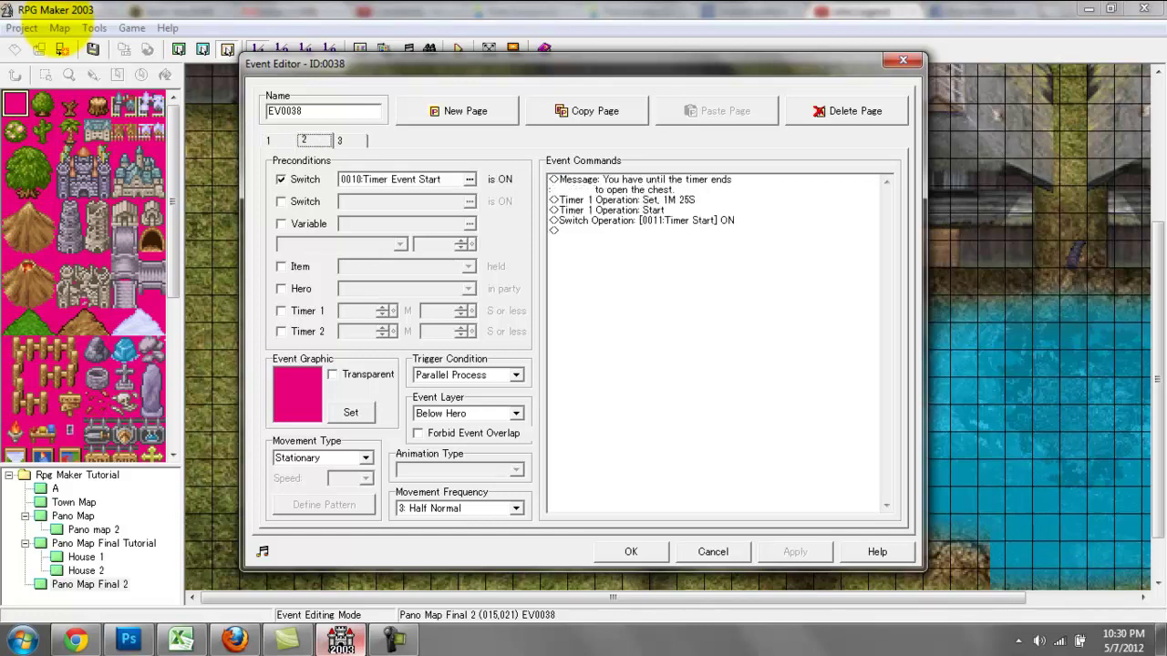
{"action": "left_click", "coordinate": [349, 141]}
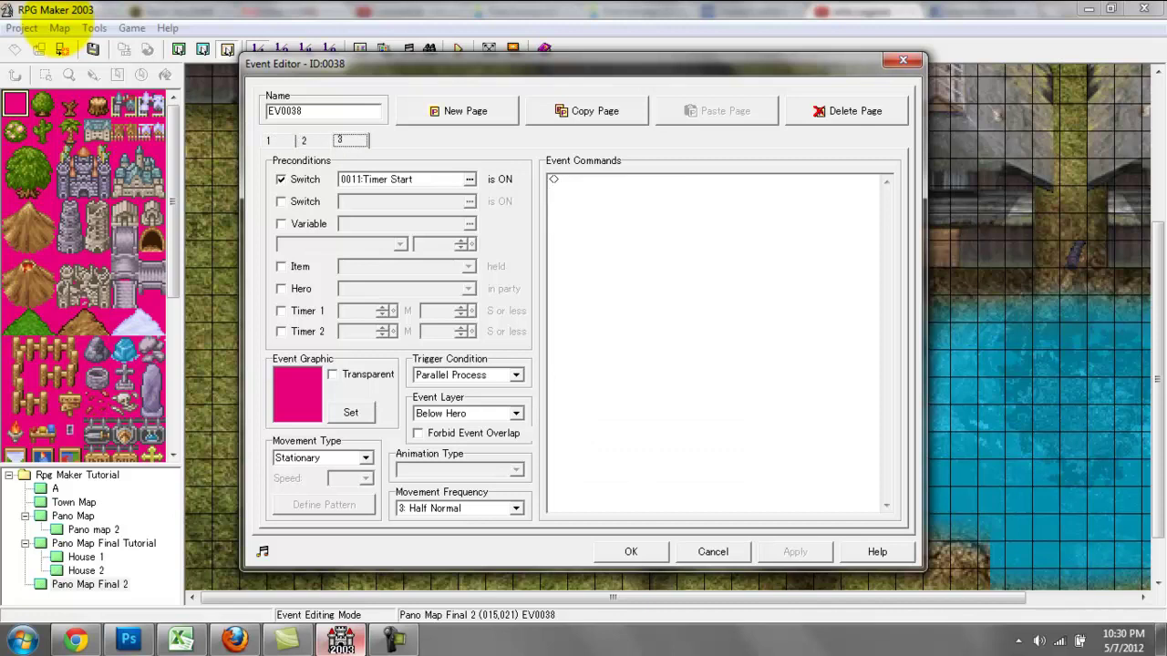
Step: Compare page 3's switch precondition with page 2's final Switch Operation, and check page 1's Timer Event Start switch command
{"action": "key", "text": "Tab"}
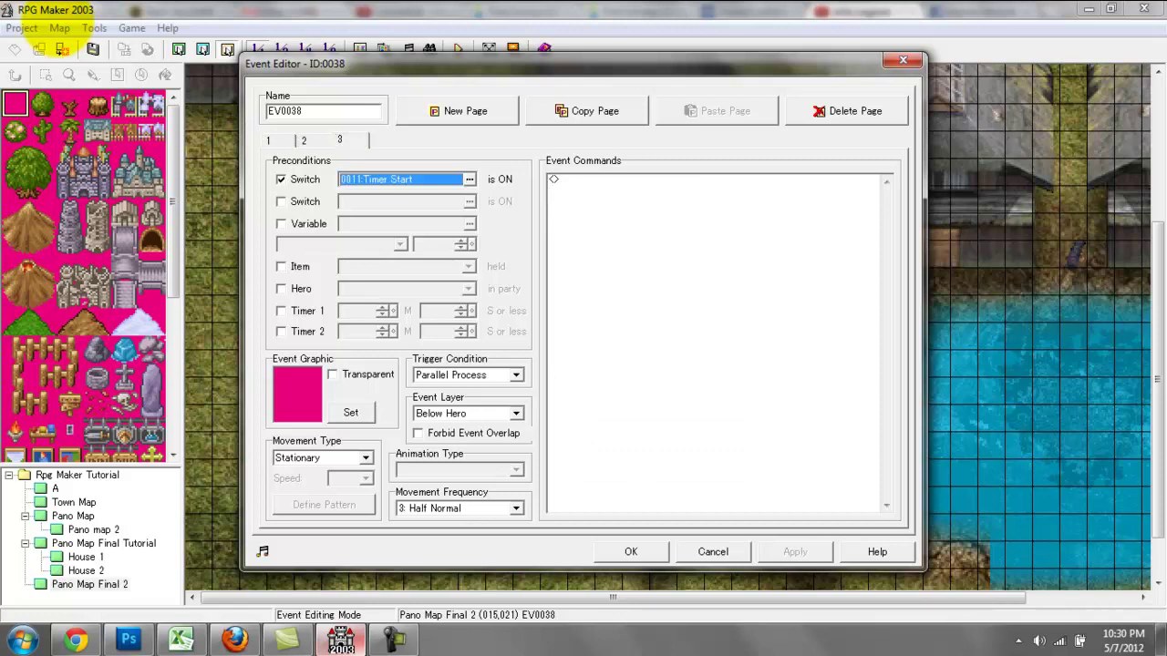
{"action": "left_click", "coordinate": [306, 140]}
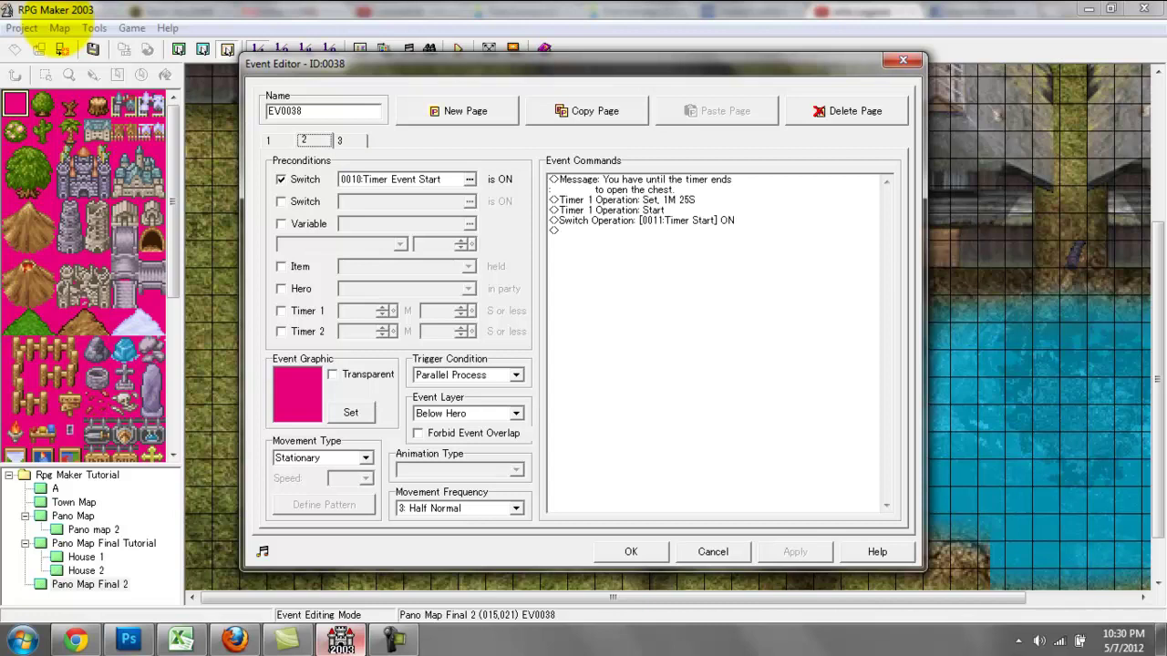
{"action": "left_click", "coordinate": [348, 141]}
{"action": "key", "text": "Left"}
{"action": "key", "text": "Right"}
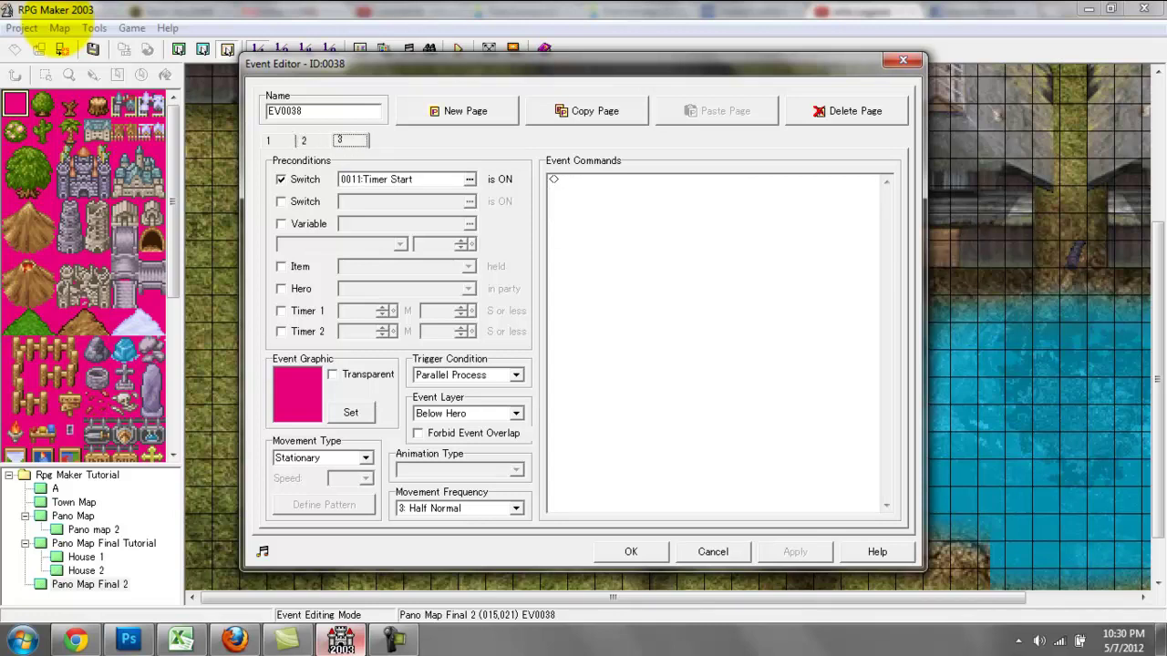
{"action": "key", "text": "Left"}
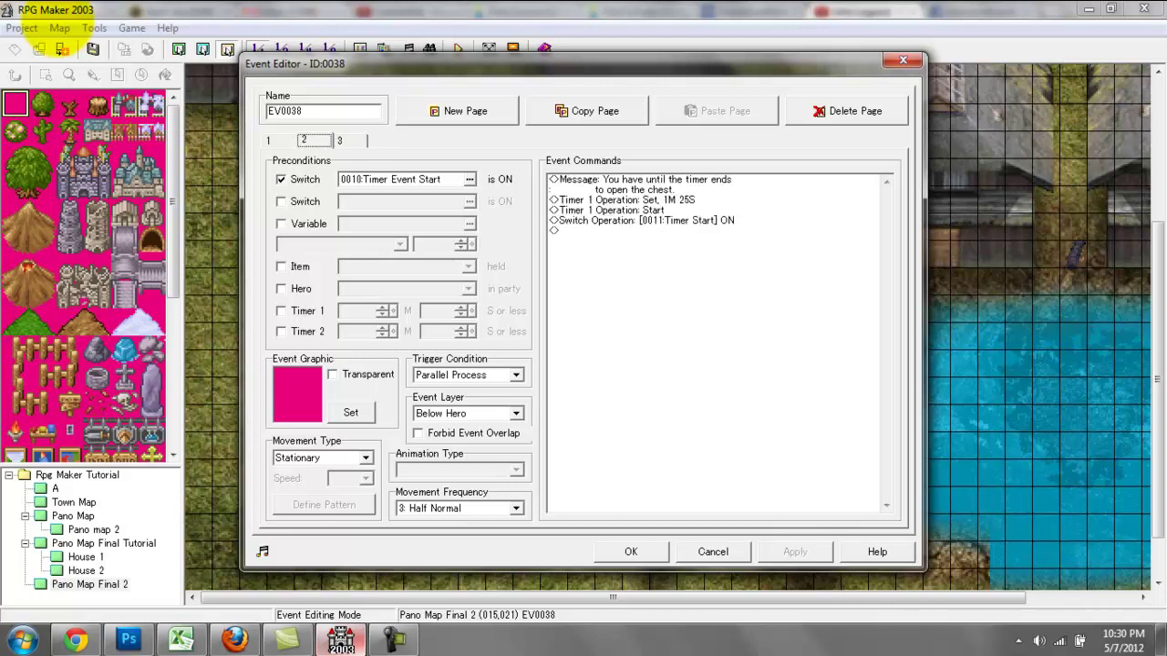
{"action": "key", "text": "Right"}
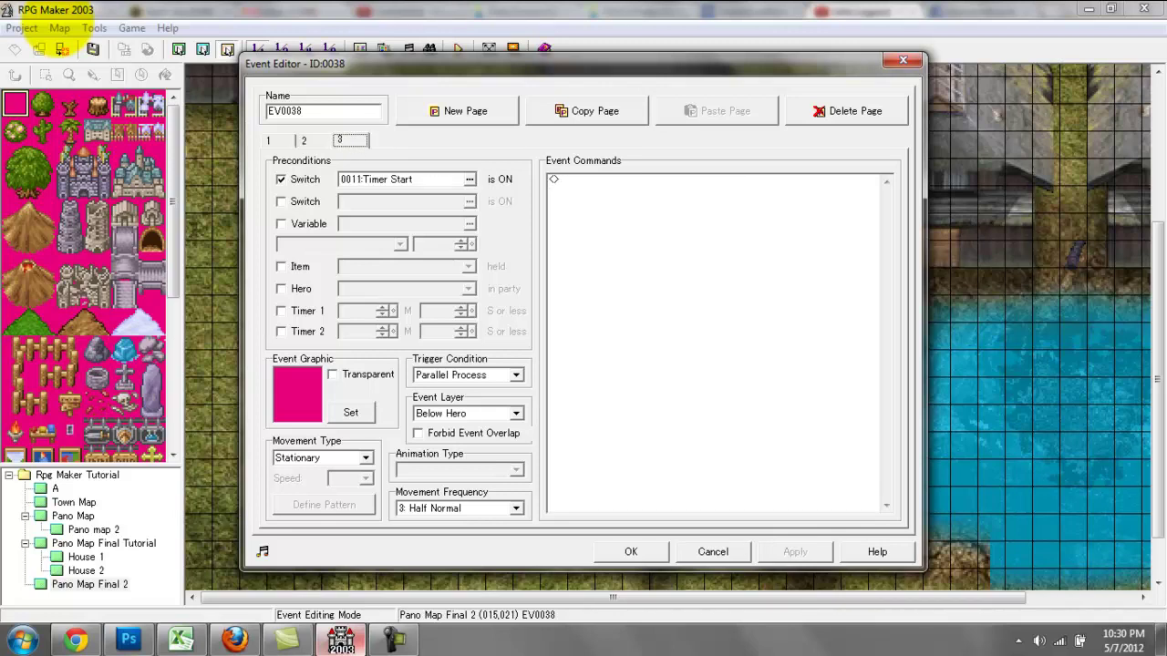
{"action": "key", "text": "Left"}
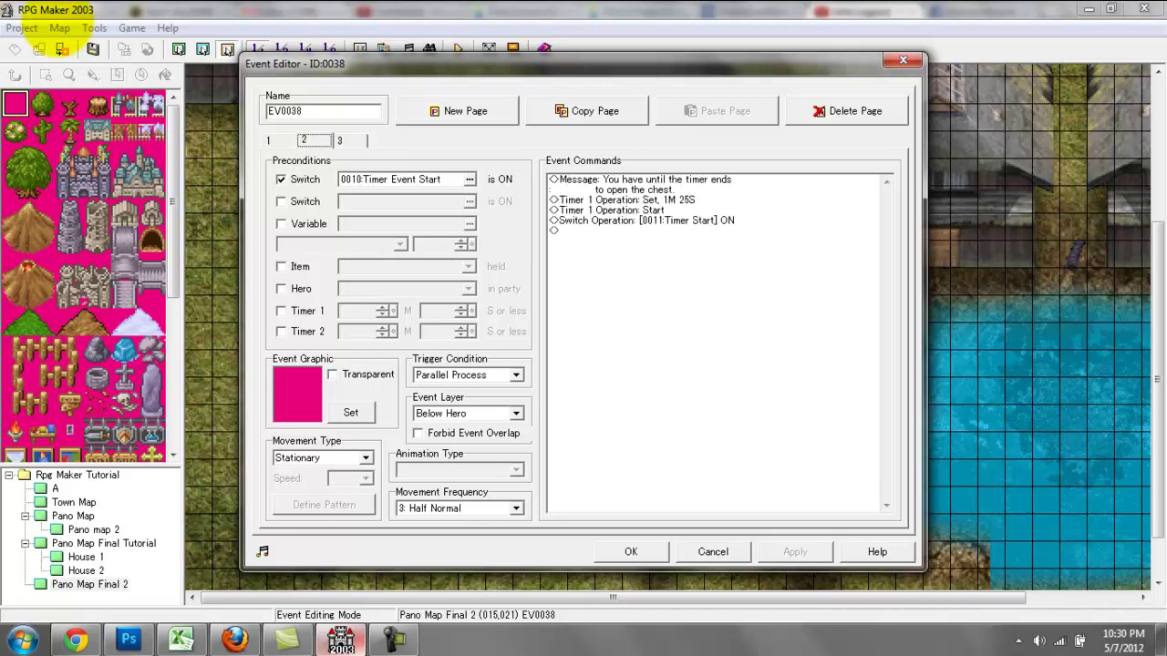
{"action": "key", "text": "Right"}
{"action": "key", "text": "Left"}
{"action": "left_click", "coordinate": [633, 231]}
{"action": "right_click", "coordinate": [611, 220]}
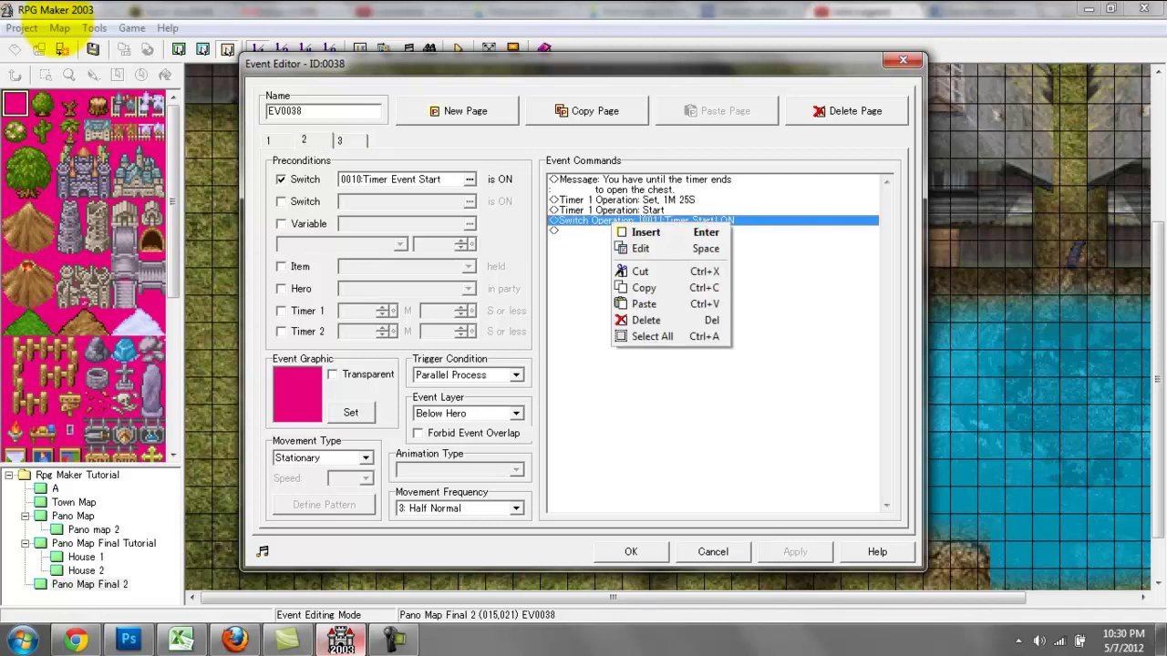
{"action": "left_click", "coordinate": [606, 211]}
{"action": "left_click", "coordinate": [269, 141]}
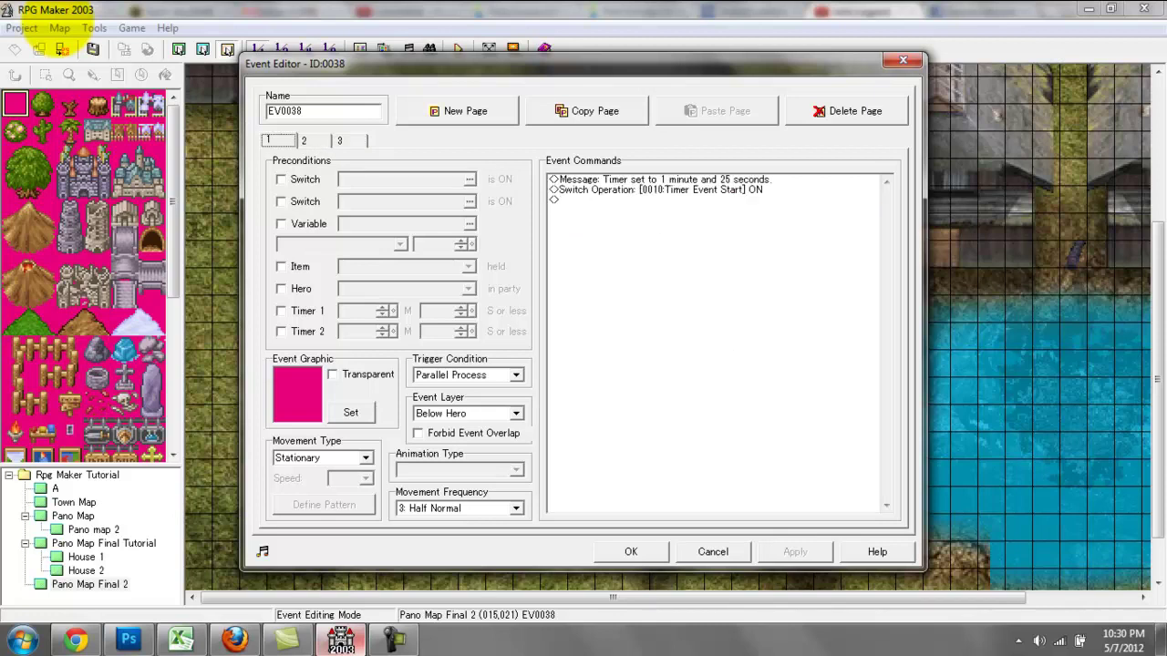
{"action": "left_click", "coordinate": [657, 189]}
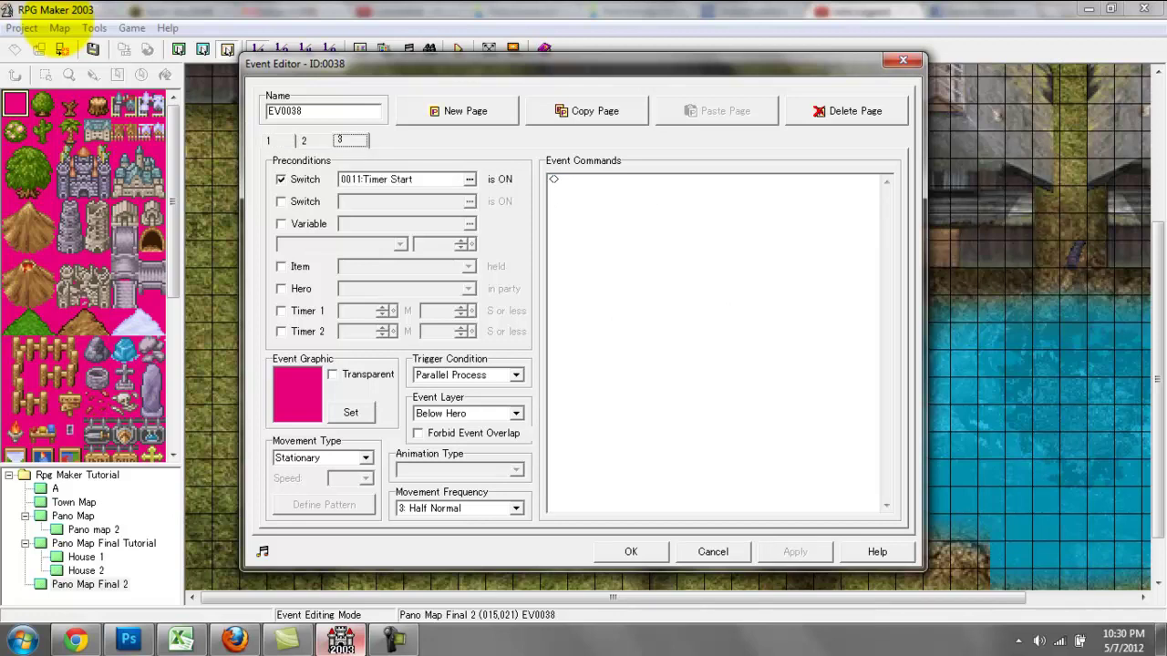
Step: Accept the three-page timer event and save the map
{"action": "left_click", "coordinate": [631, 551]}
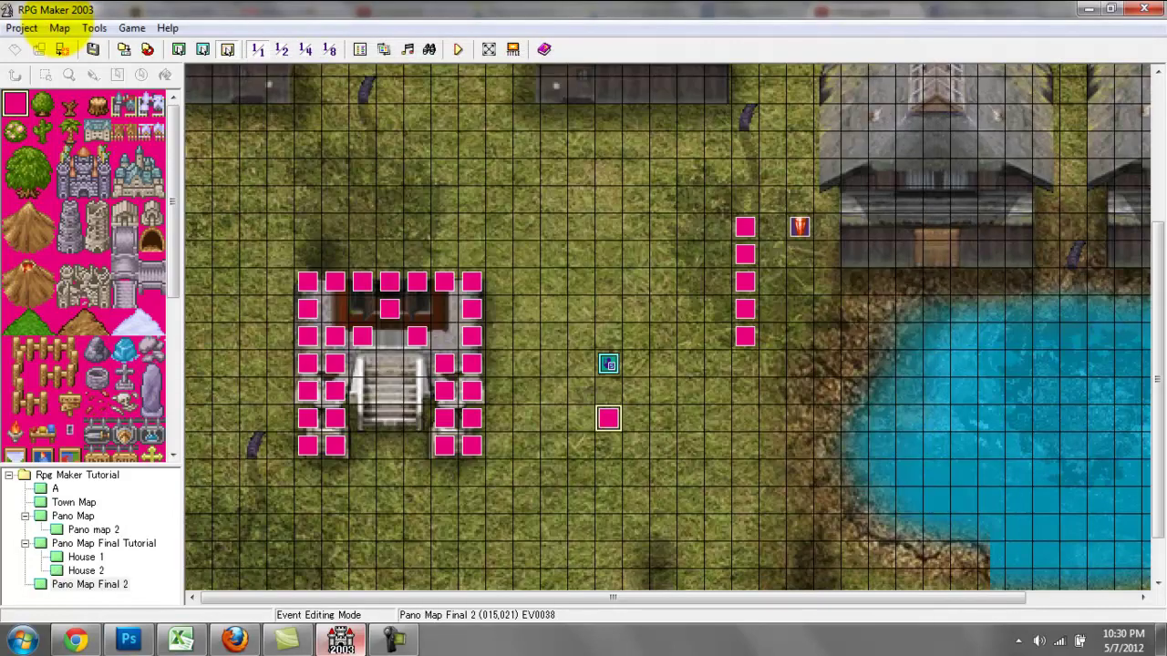
{"action": "left_click", "coordinate": [59, 28]}
{"action": "left_click", "coordinate": [62, 45]}
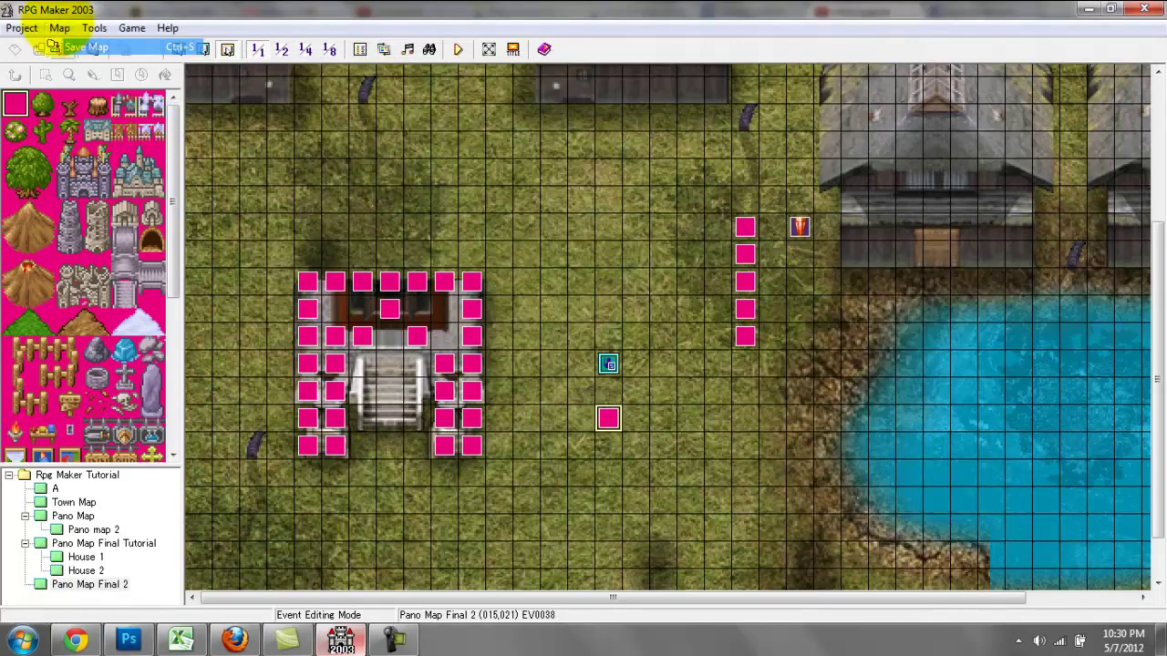
Step: Playtest the game, advance through both timer messages, walk the hero around to check the on-screen countdown, and close the test
{"action": "key", "text": "F9"}
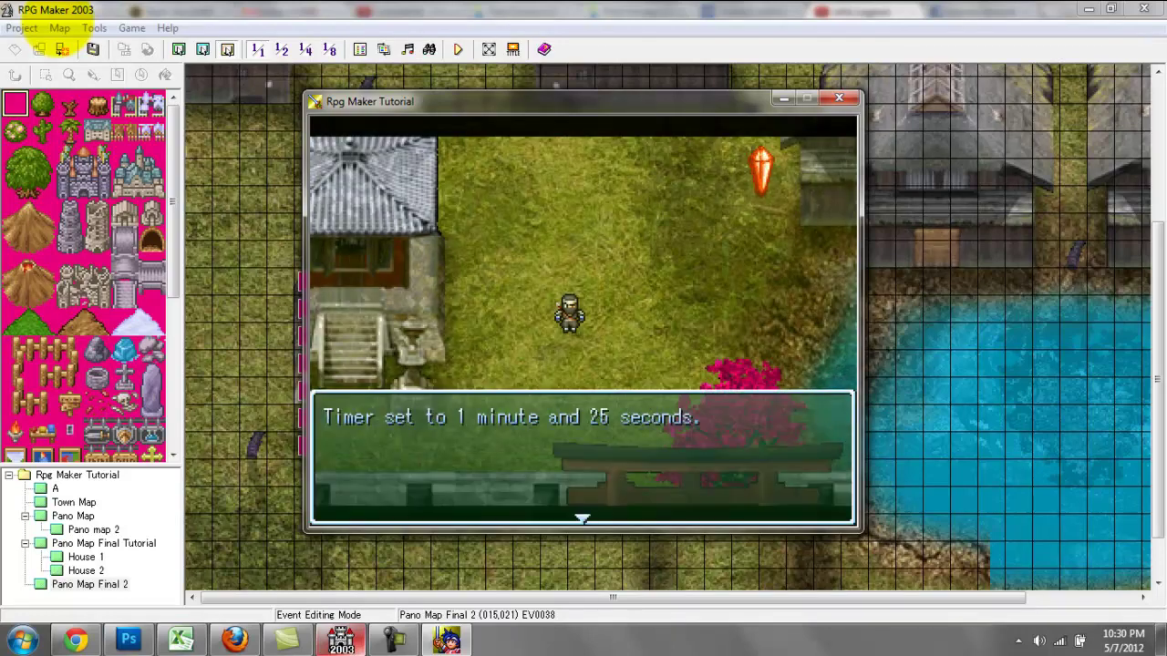
{"action": "key", "text": "Return"}
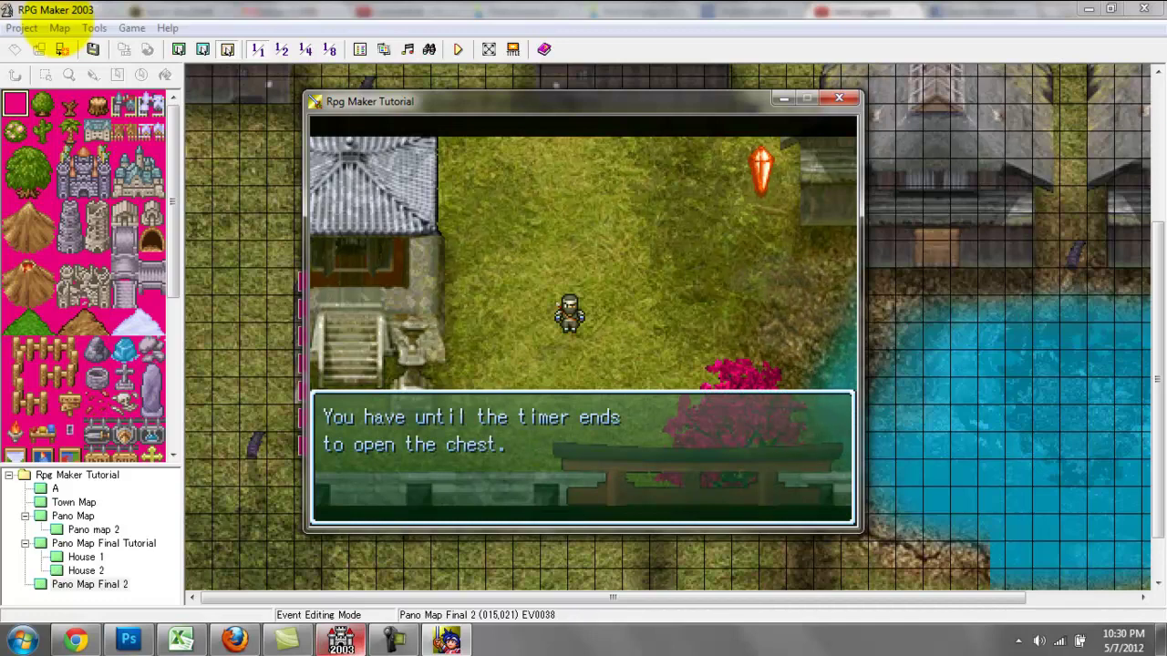
{"action": "key", "text": "Return"}
{"action": "key", "text": "Up"}
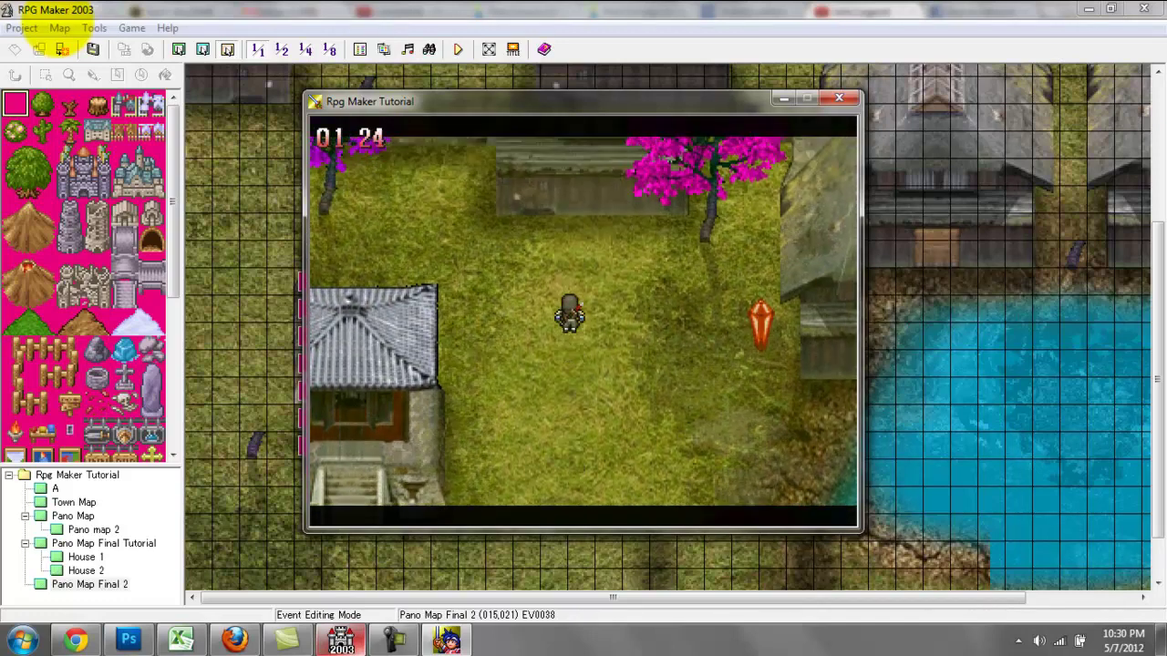
{"action": "key", "text": "Down"}
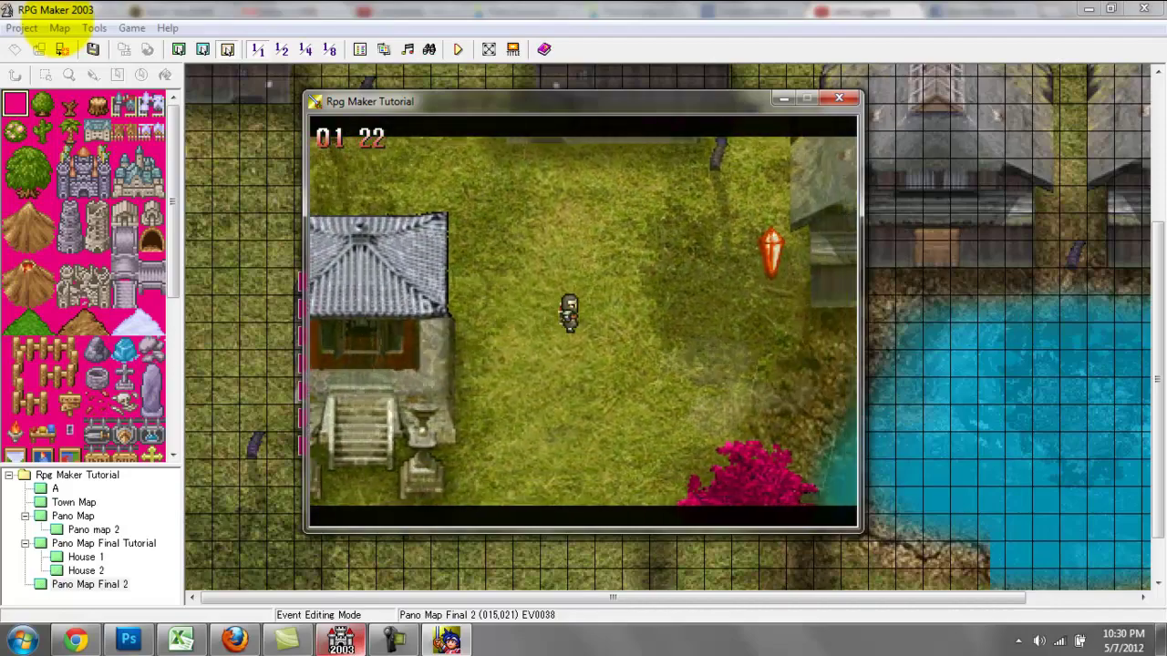
{"action": "key", "text": "Down"}
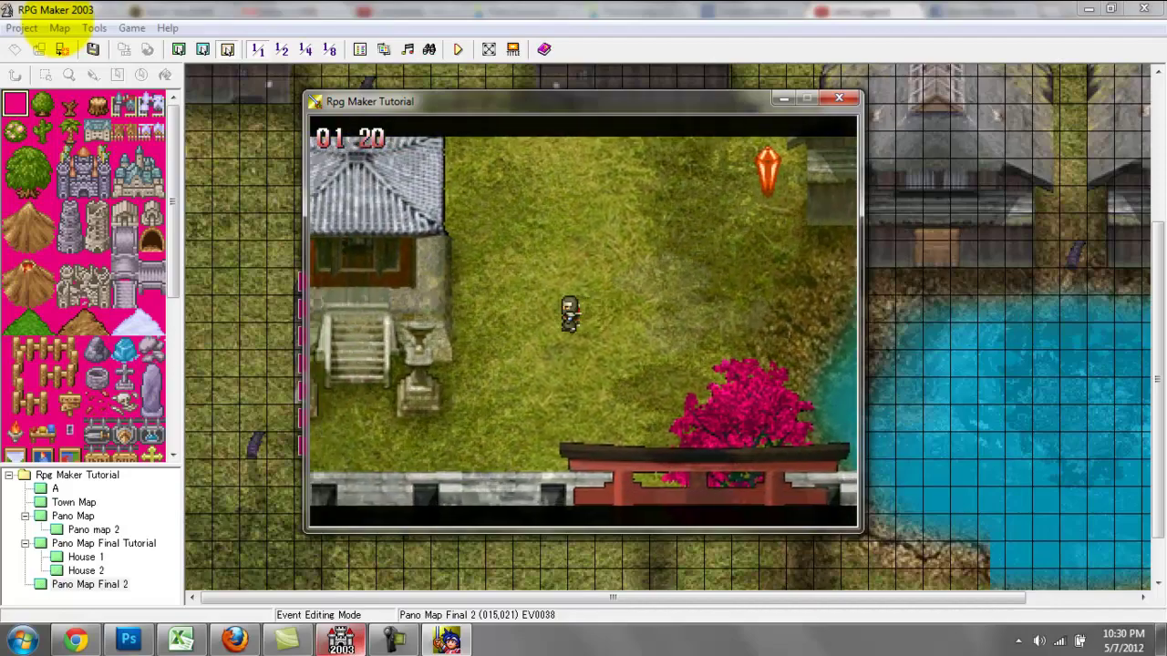
{"action": "key", "text": "Up"}
{"action": "key", "text": "Right"}
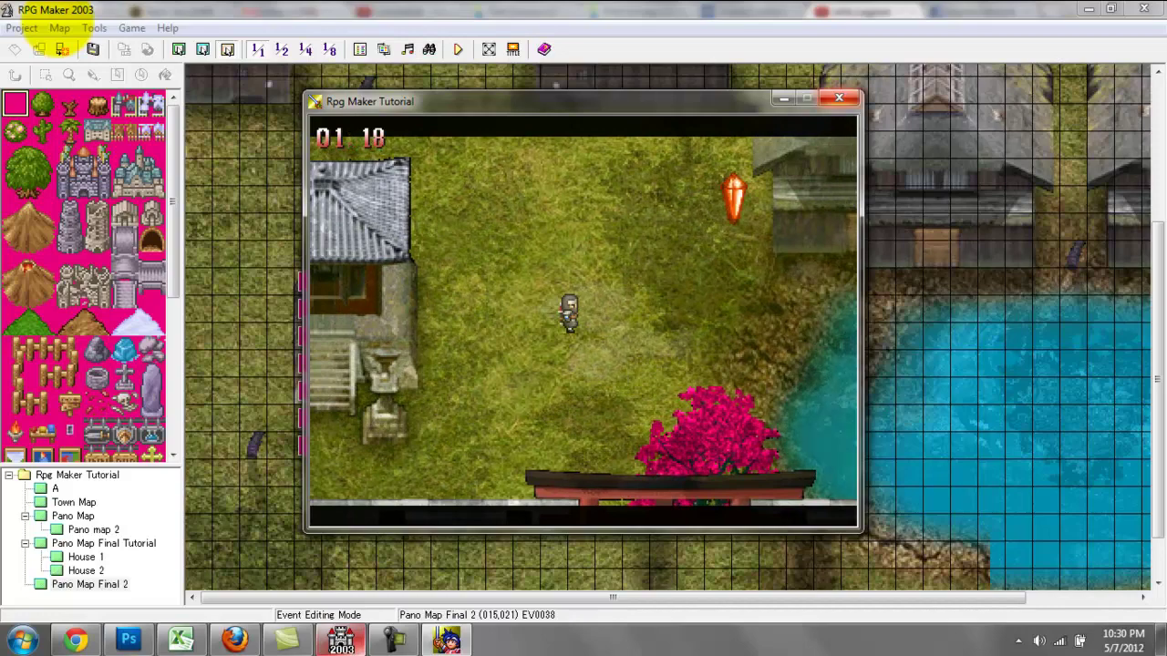
{"action": "key", "text": "alt+F4"}
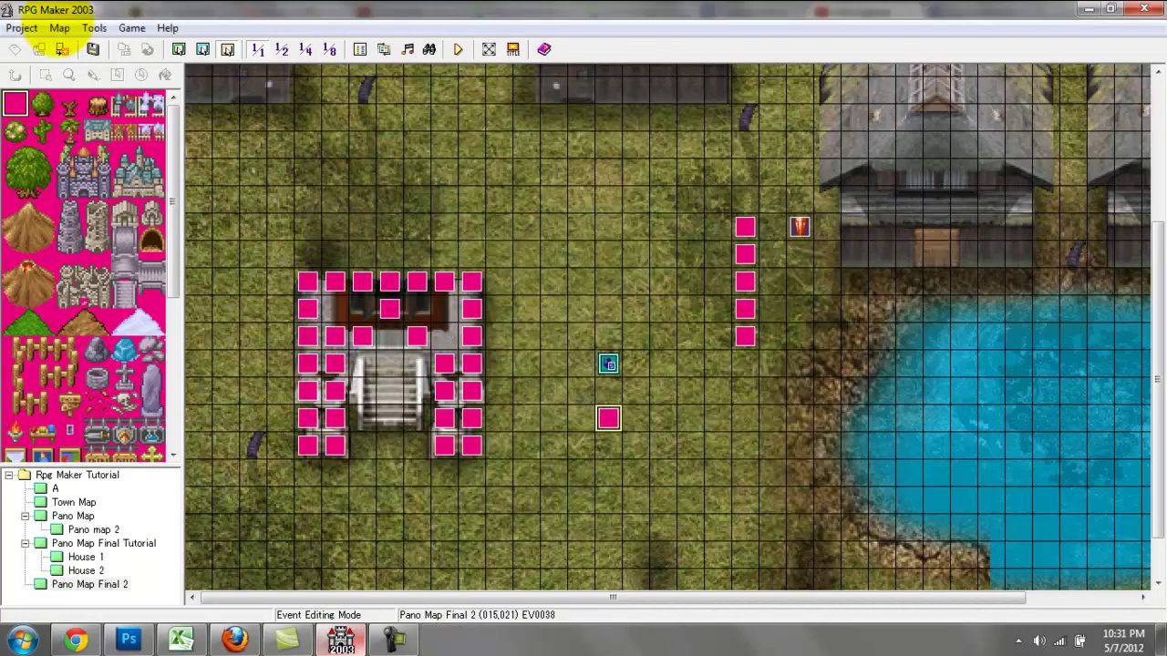
Step: Reopen the timer event EV0038, check page 3's precondition and command list, and close the editor
{"action": "double_click", "coordinate": [608, 419]}
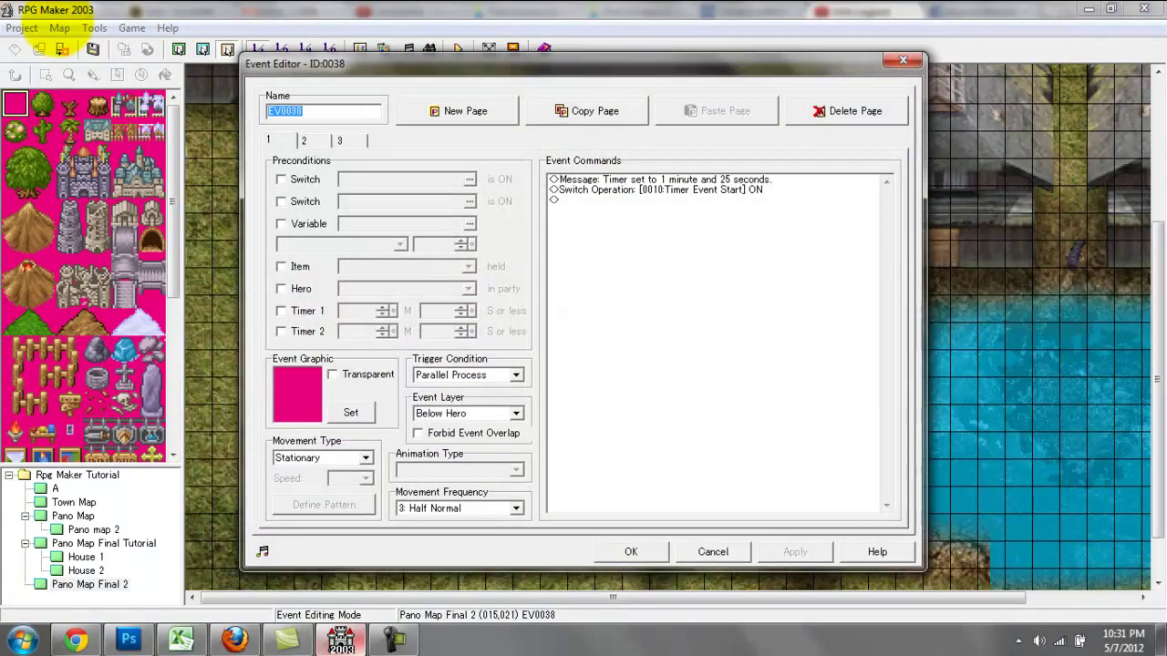
{"action": "left_click", "coordinate": [341, 141]}
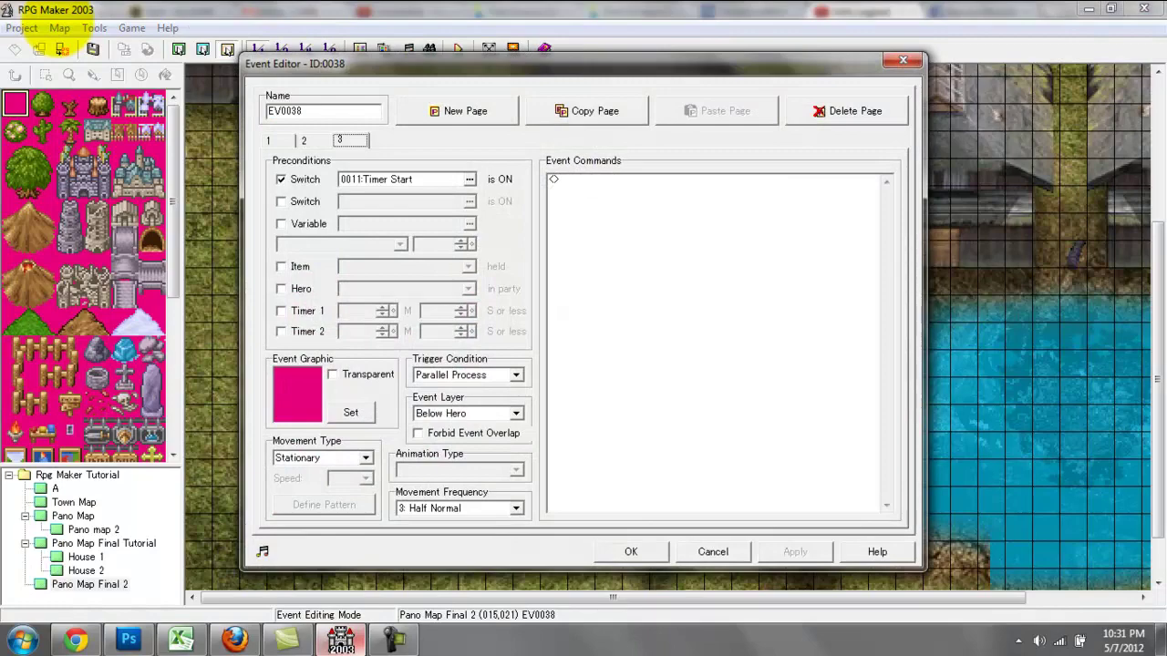
{"action": "left_click", "coordinate": [631, 552]}
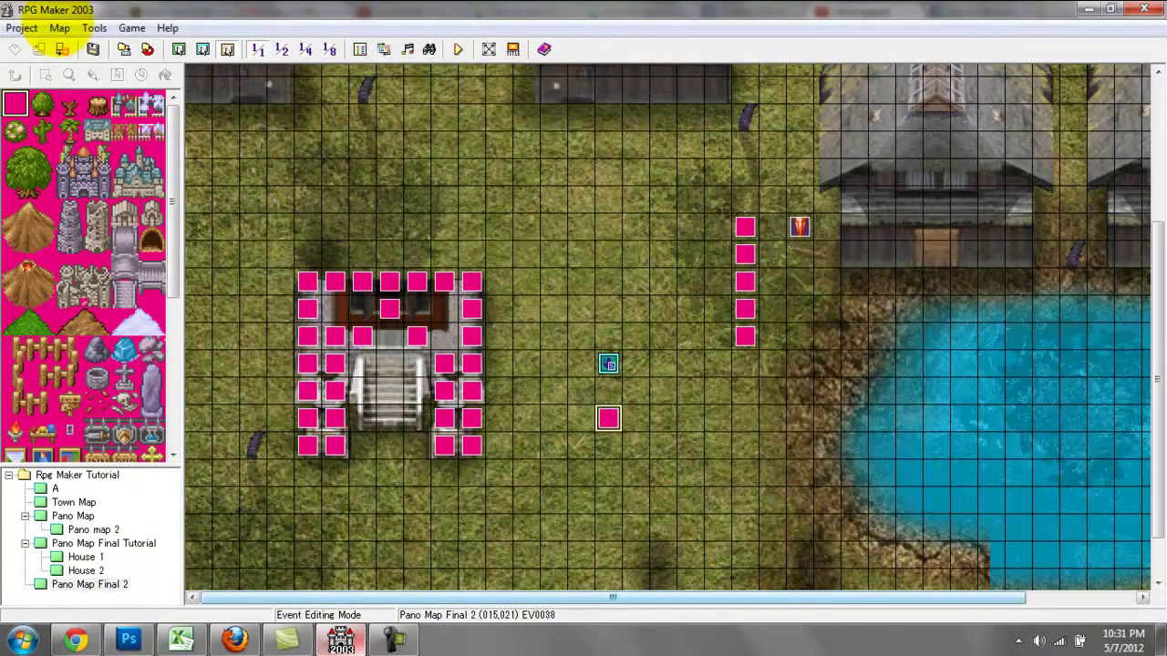
Step: Create a new event named Treasure Chest on tile (001,010), just below the upper-left house on Pano Map Final 2
{"action": "left_click_drag", "start_coordinate": [1158, 388], "coordinate": [1158, 289]}
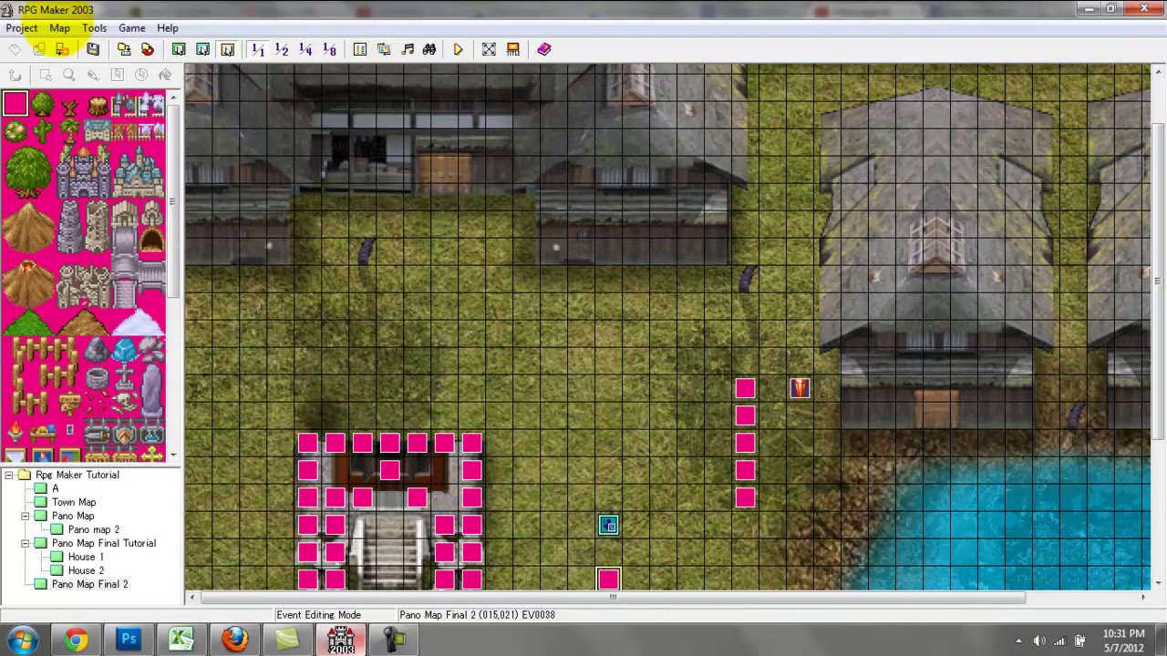
{"action": "double_click", "coordinate": [225, 279]}
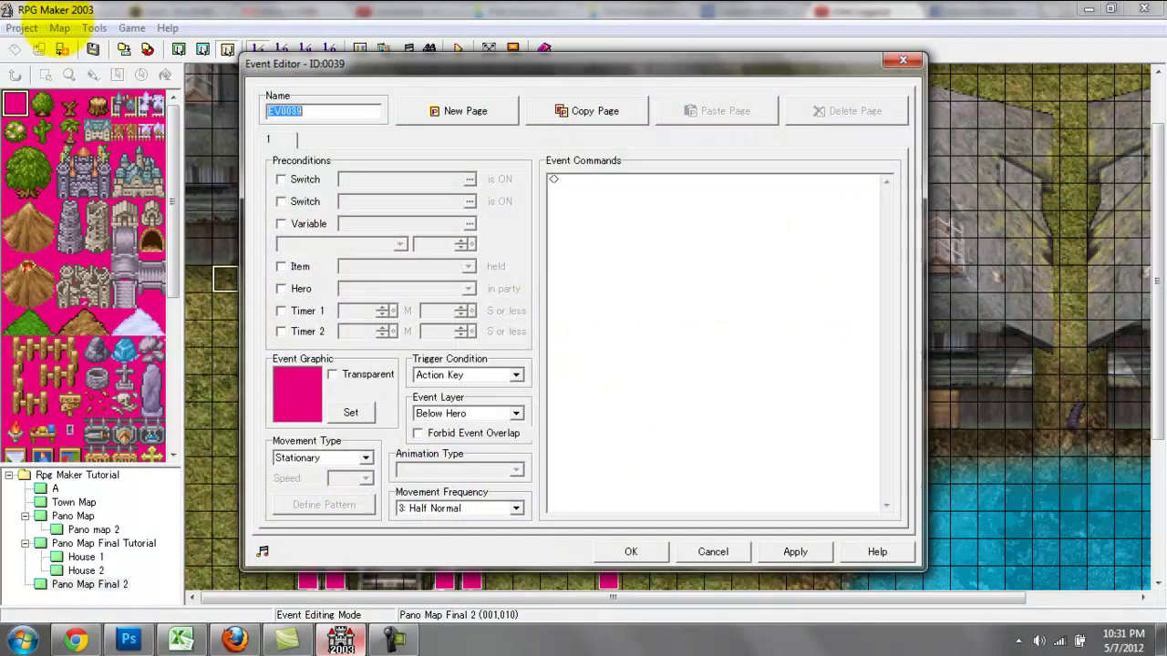
{"action": "type", "text": "Treasy"}
{"action": "key", "text": "BackSpace"}
{"action": "type", "text": "ure Chest"}
{"action": "key", "text": "ctrl+a"}
{"action": "key", "text": "Return"}
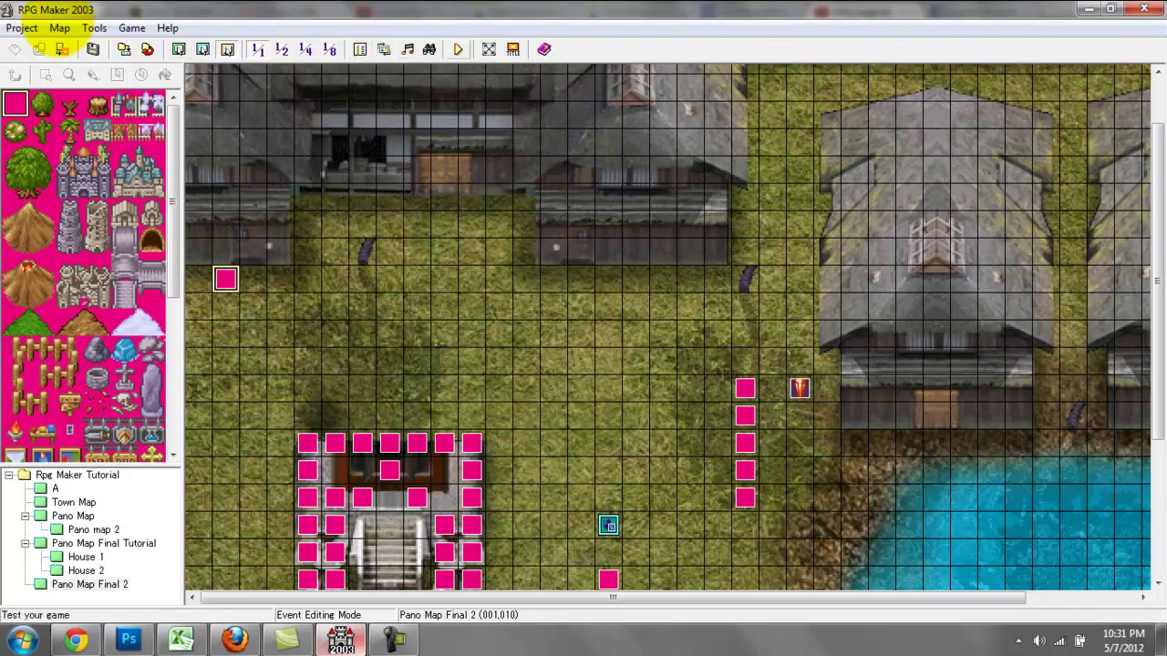
Step: Open the event search and look through its variable, event name and switch search parameters
{"action": "left_click", "coordinate": [428, 49]}
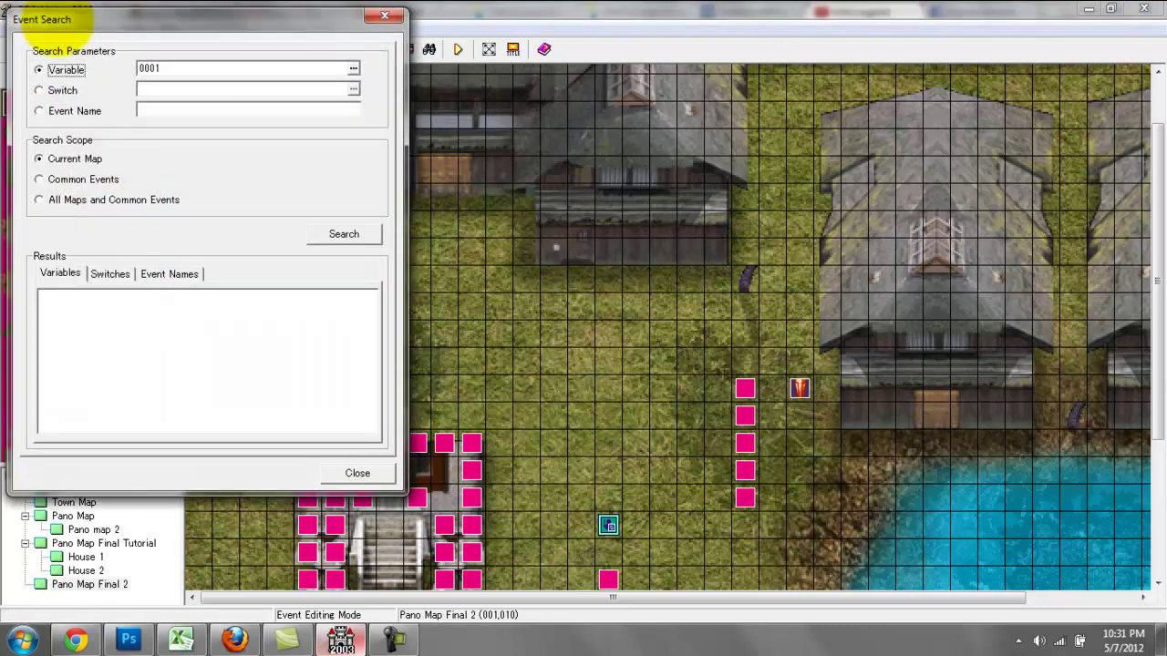
{"action": "left_click_drag", "start_coordinate": [247, 39], "coordinate": [645, 120]}
{"action": "left_click", "coordinate": [523, 211]}
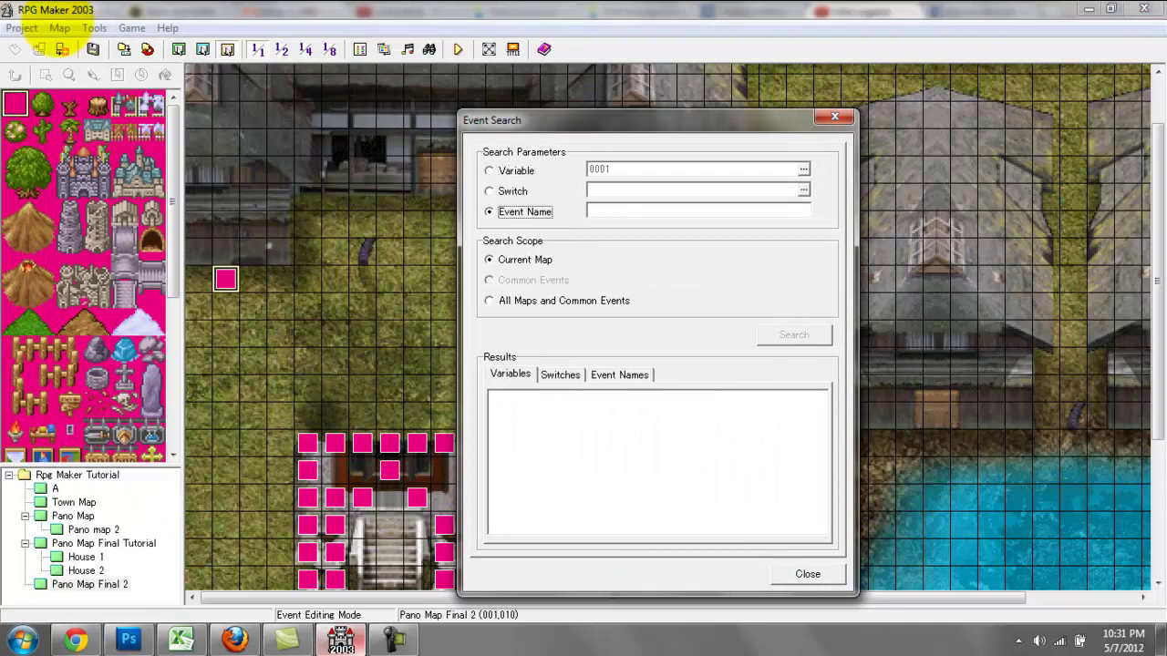
{"action": "left_click", "coordinate": [516, 170]}
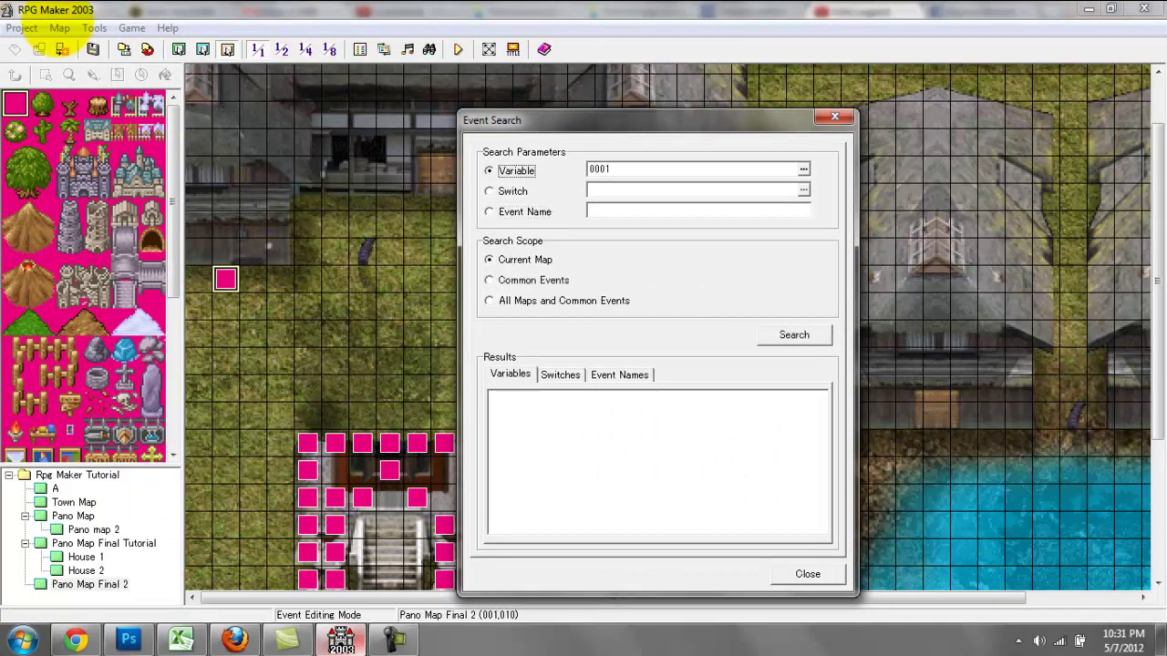
{"action": "left_click", "coordinate": [513, 191]}
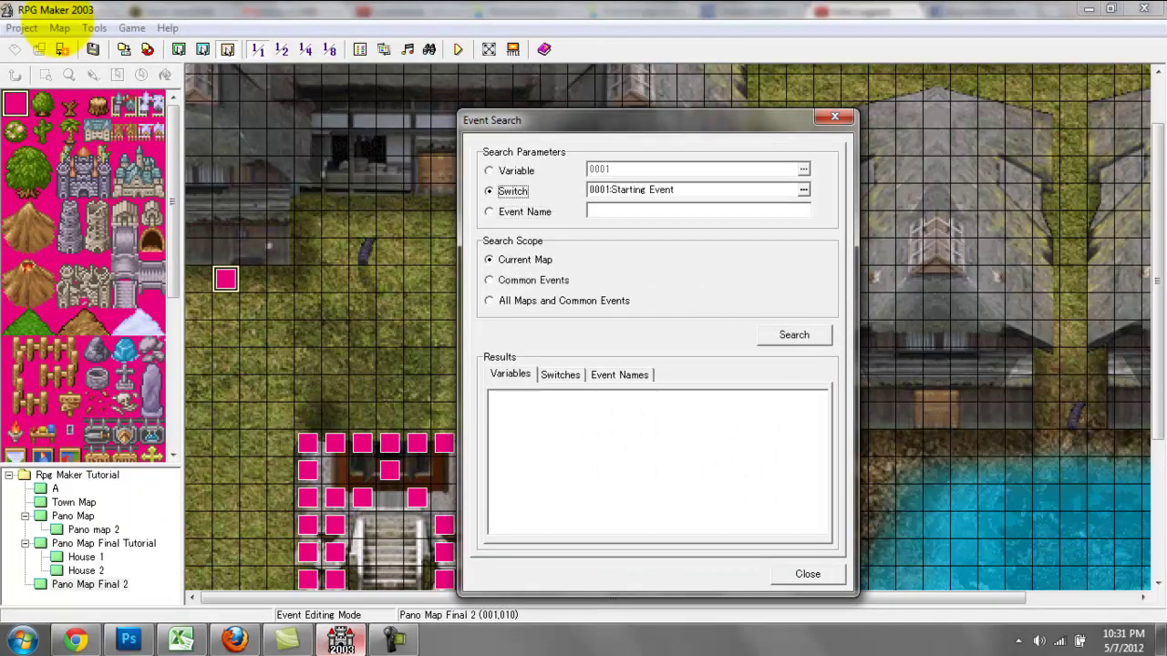
Step: Search the current map for events using switch 0010:Timer Event Start, select the result, and close the search
{"action": "left_click", "coordinate": [803, 189]}
{"action": "double_click", "coordinate": [677, 253]}
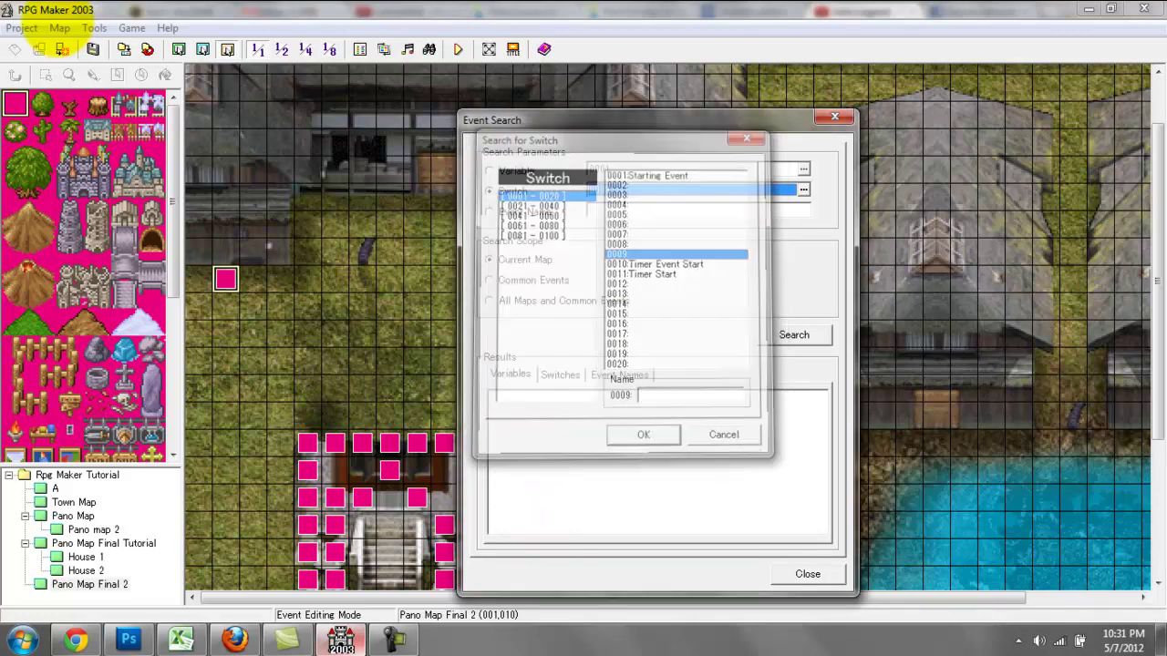
{"action": "left_click", "coordinate": [803, 189]}
{"action": "left_click", "coordinate": [678, 263]}
{"action": "double_click", "coordinate": [678, 264]}
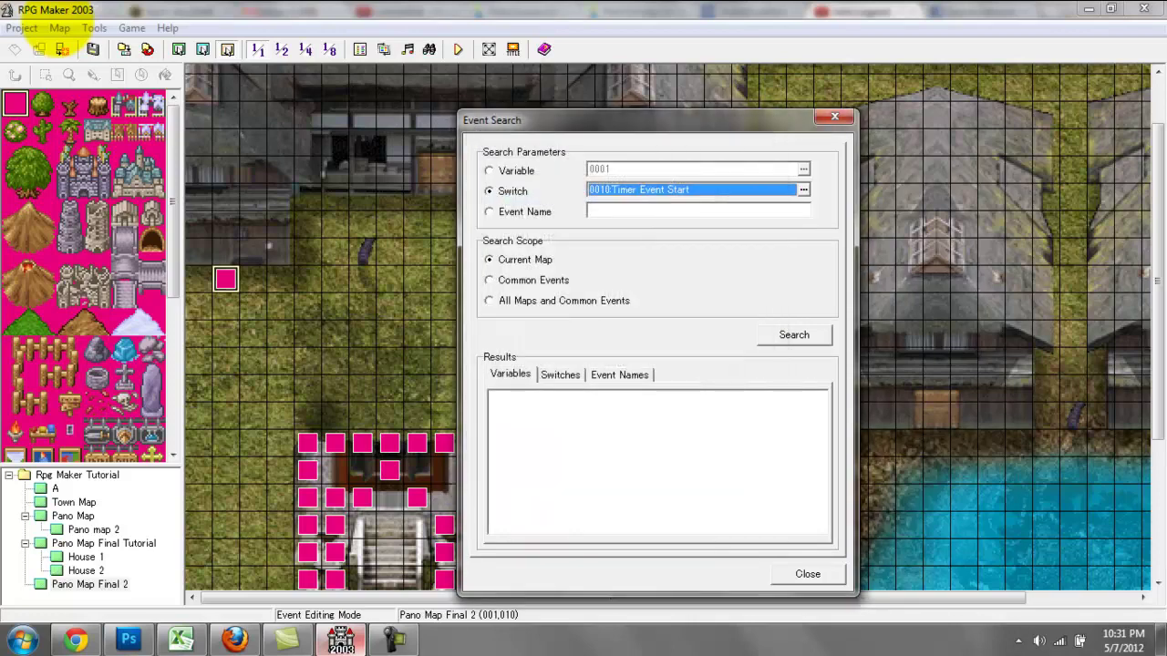
{"action": "left_click_drag", "start_coordinate": [656, 121], "coordinate": [659, 26]}
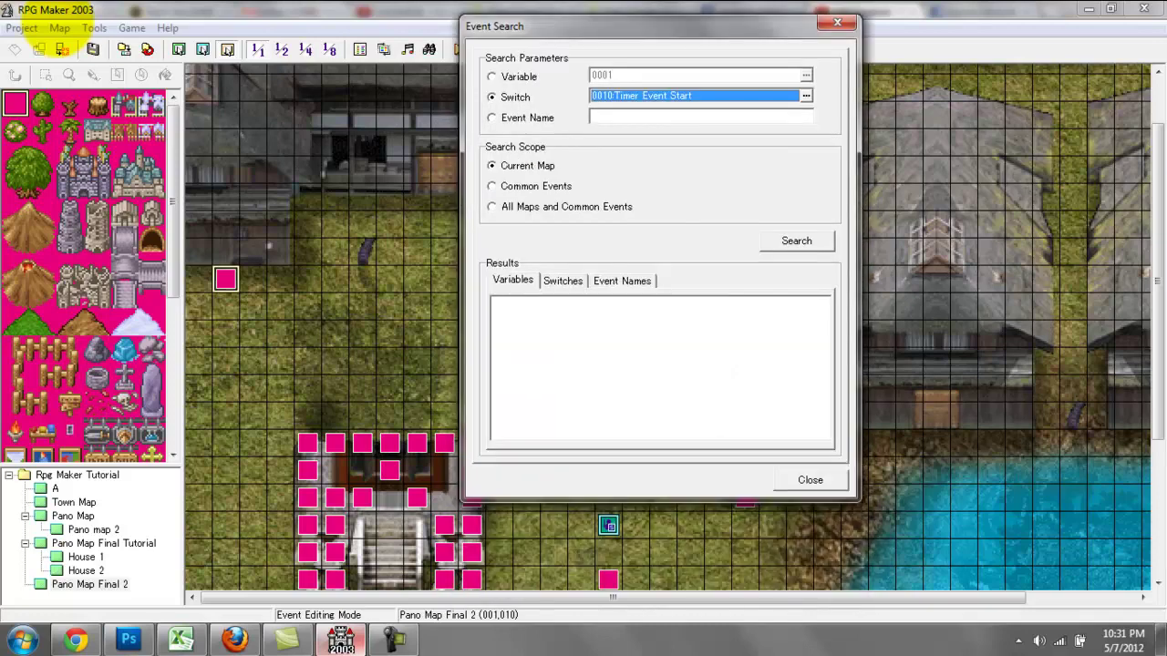
{"action": "left_click", "coordinate": [796, 241]}
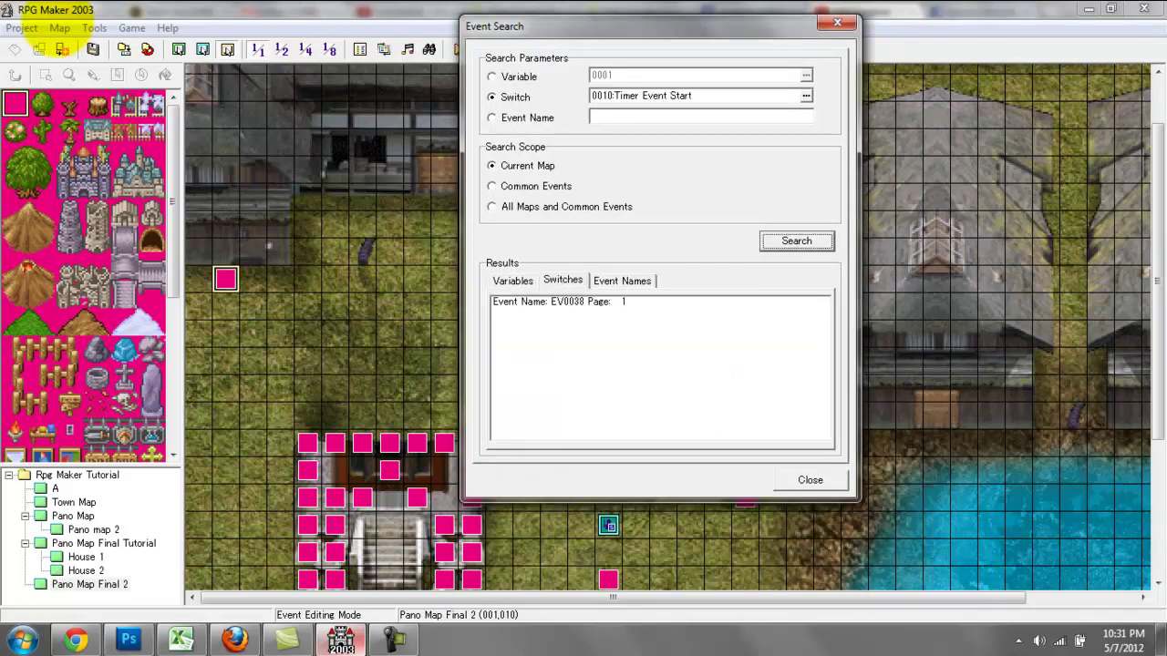
{"action": "left_click", "coordinate": [604, 302]}
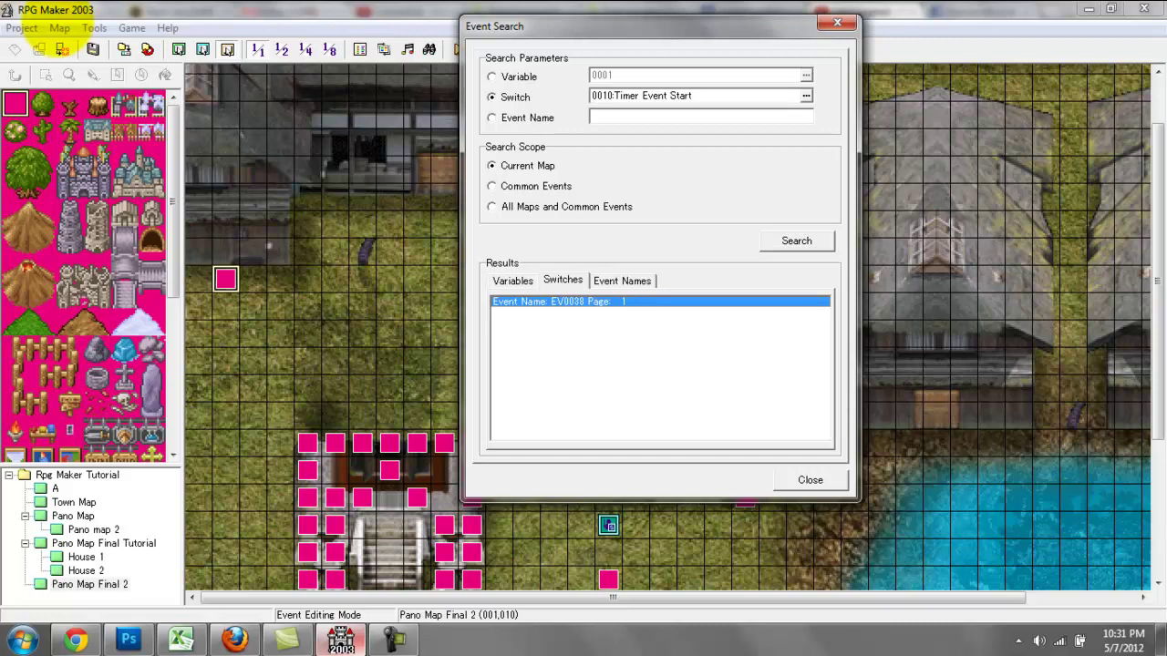
{"action": "left_click", "coordinate": [810, 481]}
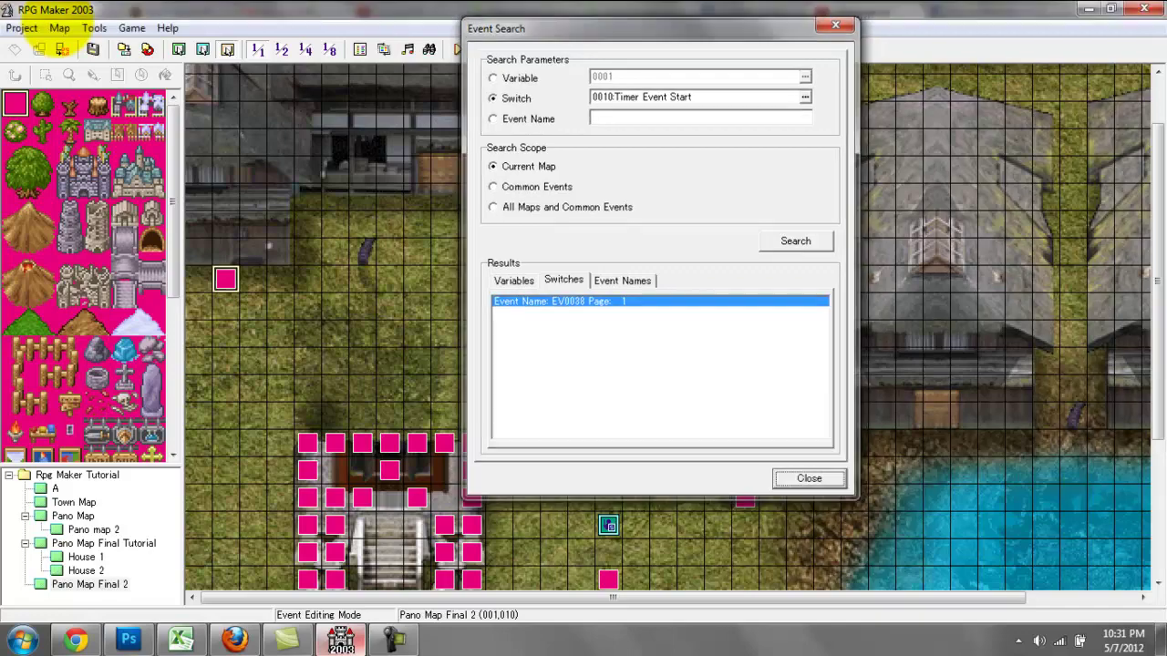
Step: Open the timer event EV0038 to check the commands on page 1, and close the editor
{"action": "scroll", "coordinate": [675, 328], "scroll_direction": "down", "scroll_amount": 3}
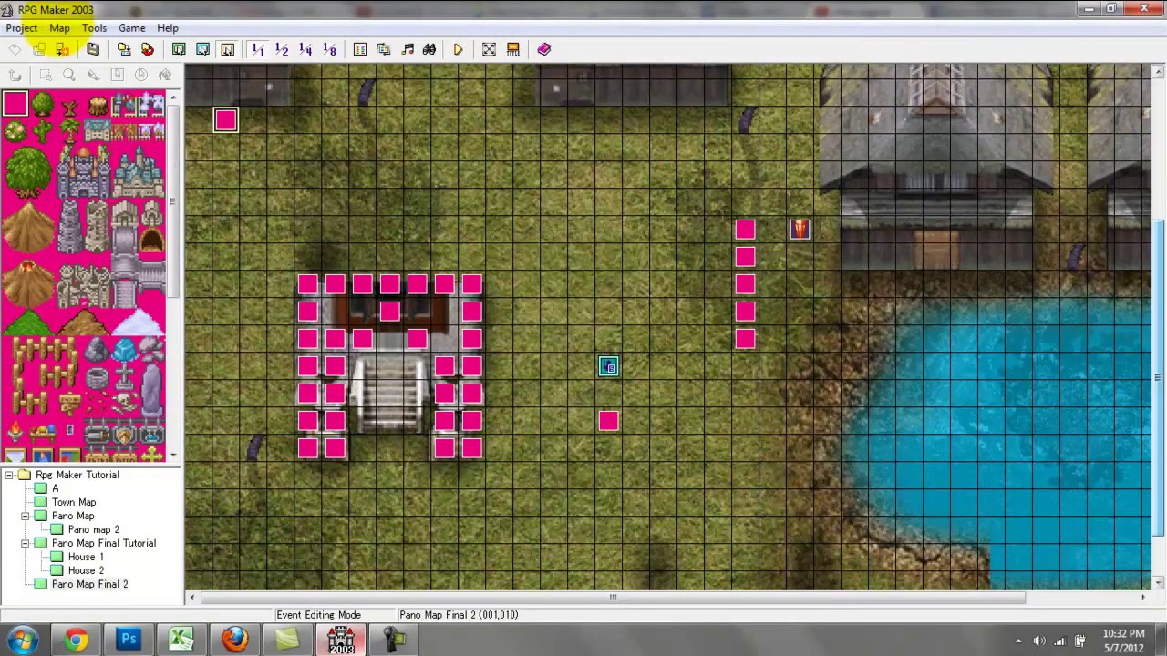
{"action": "double_click", "coordinate": [609, 421]}
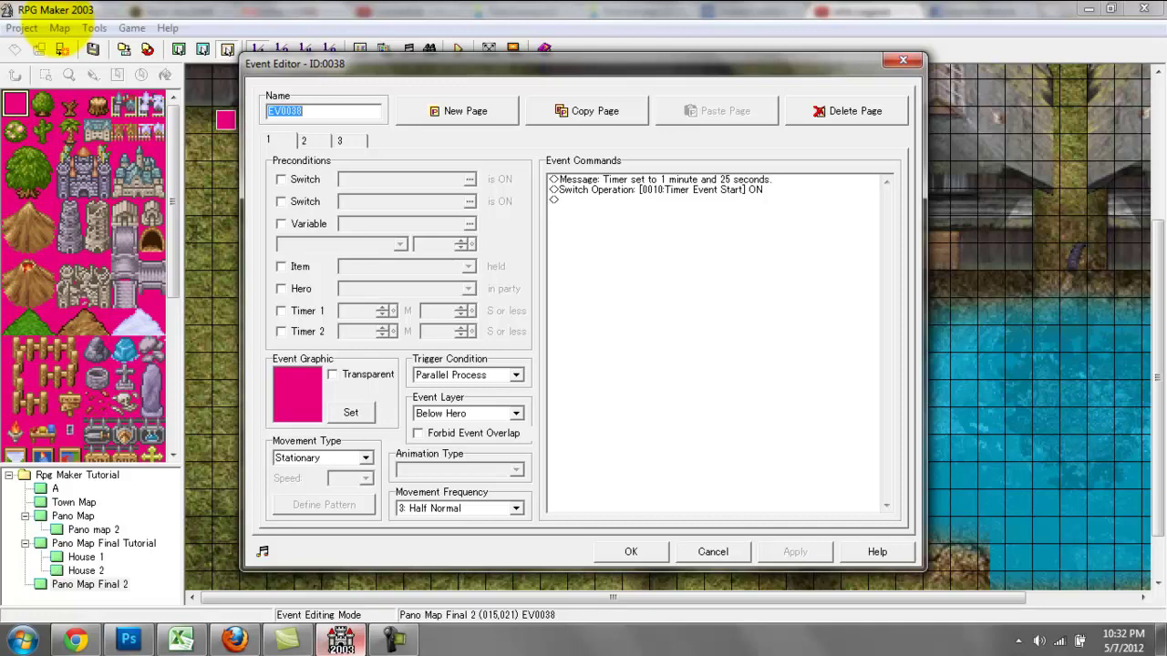
{"action": "key", "text": "Return"}
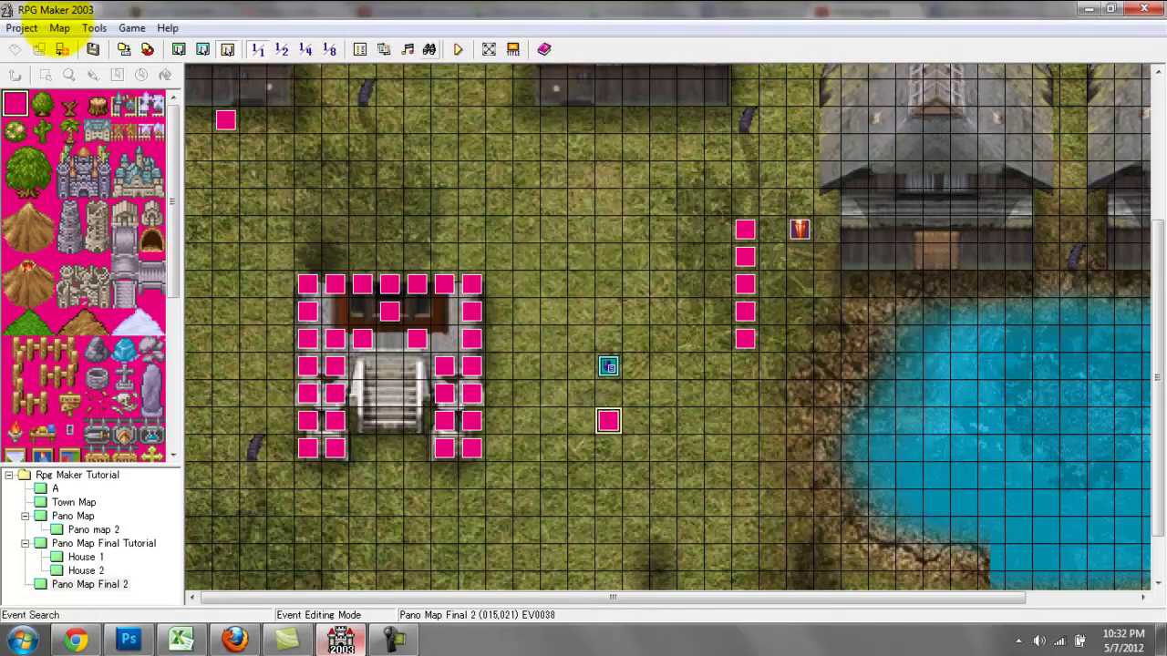
Step: Search the current map for the event named Treasure Chest, select the result, and close the search
{"action": "left_click_drag", "start_coordinate": [59, 19], "coordinate": [633, 88]}
{"action": "left_click", "coordinate": [648, 181]}
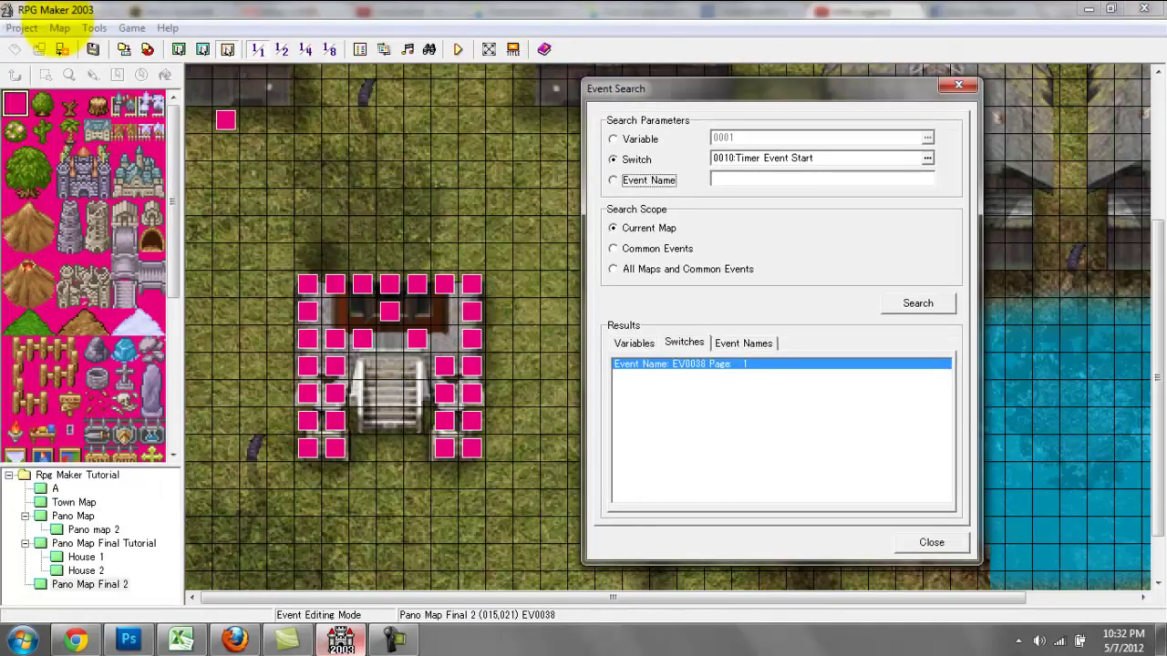
{"action": "left_click", "coordinate": [803, 180]}
{"action": "type", "text": "Treasure"}
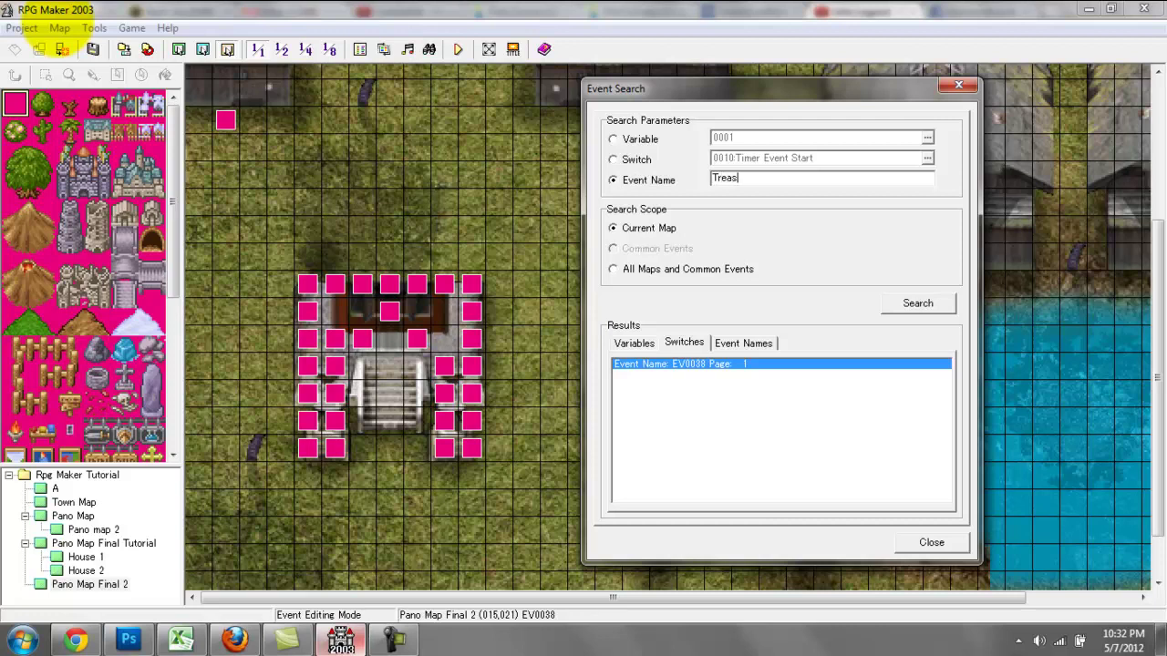
{"action": "key", "text": "BackSpace"}
{"action": "key", "text": "BackSpace"}
{"action": "type", "text": "re Chest"}
{"action": "key", "text": "Return"}
{"action": "left_click", "coordinate": [644, 364]}
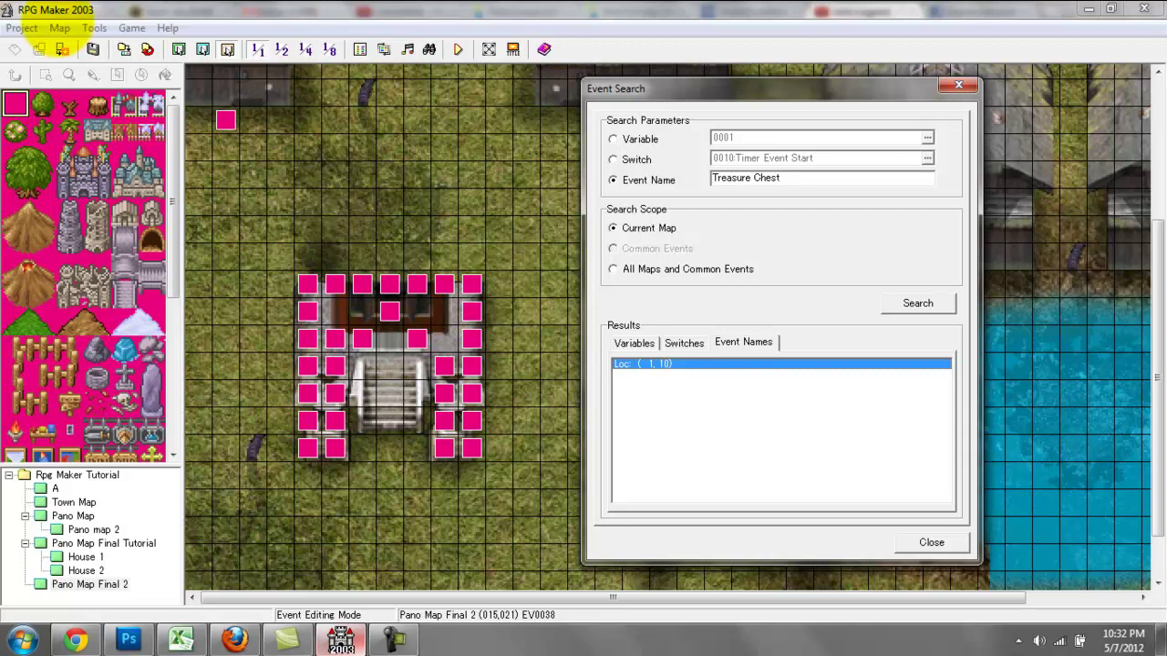
{"action": "left_click", "coordinate": [932, 544]}
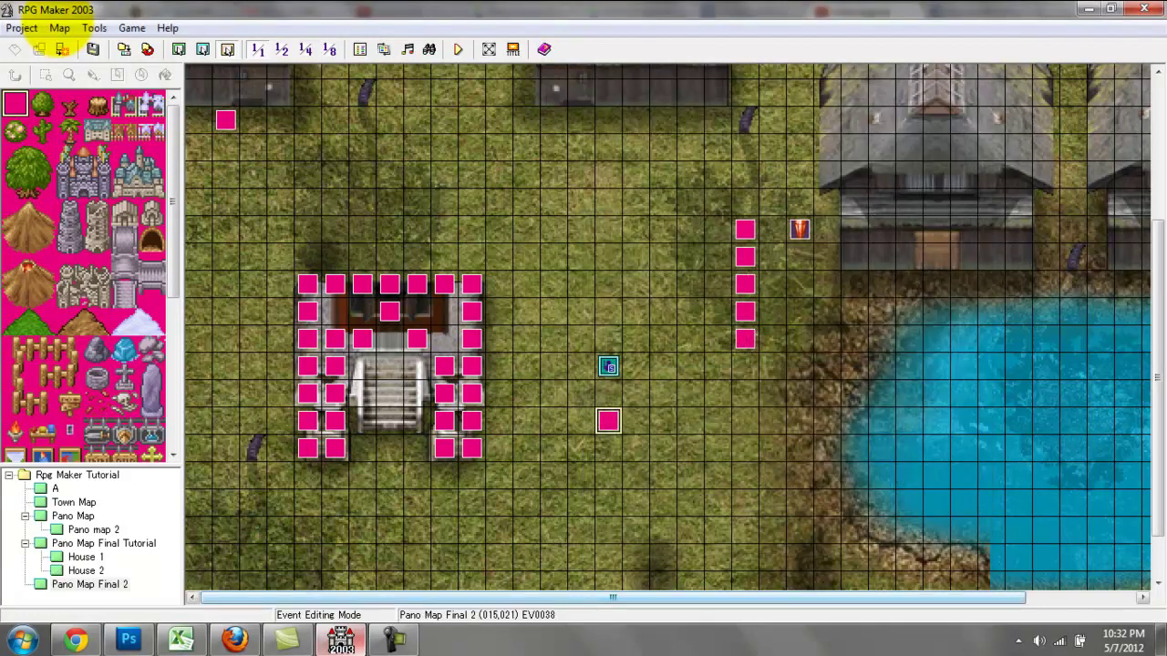
Step: Locate the Treasure Chest event on tile (001,010), open it to check its name, and close the editor
{"action": "left_click", "coordinate": [199, 121]}
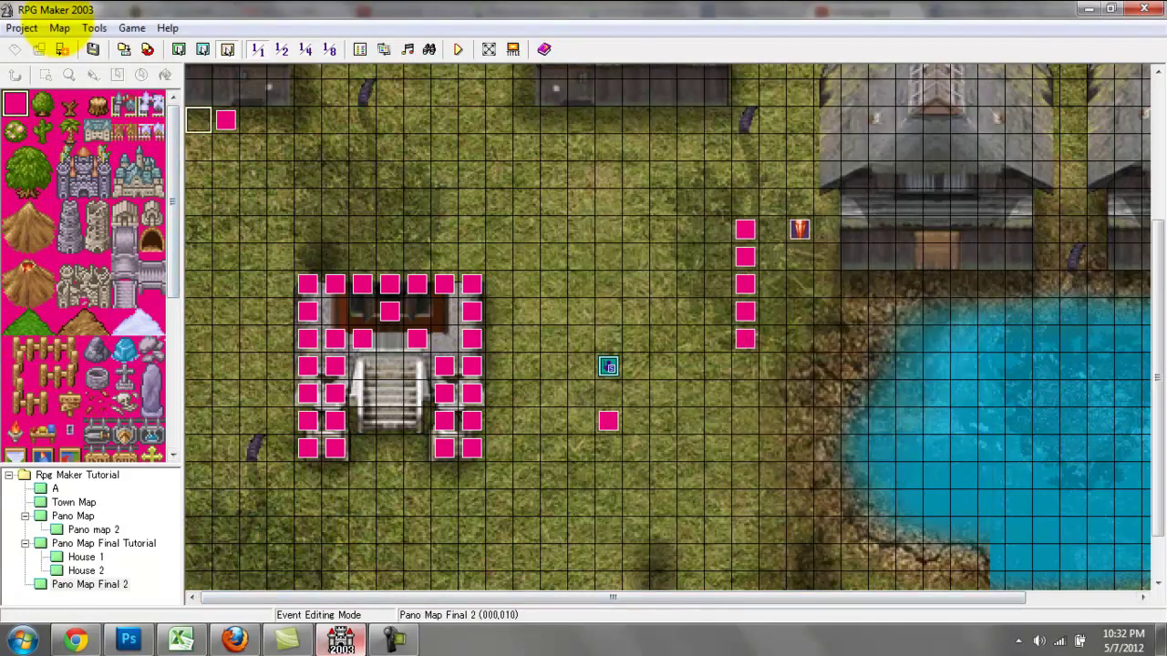
{"action": "left_click", "coordinate": [1158, 146]}
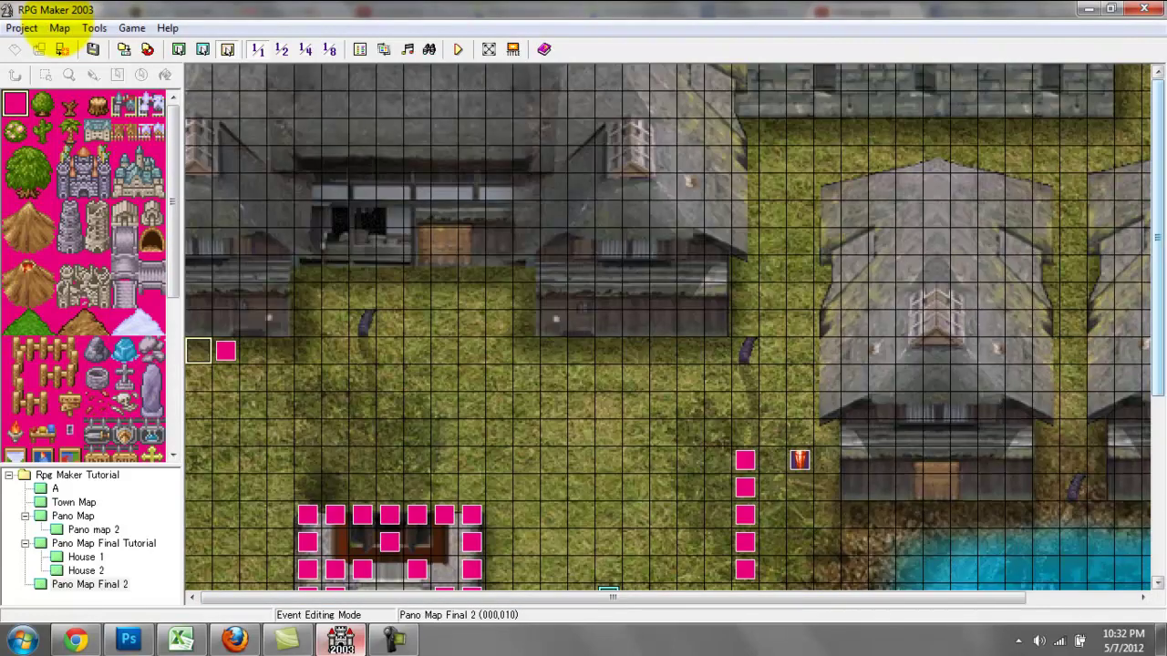
{"action": "left_click", "coordinate": [227, 351]}
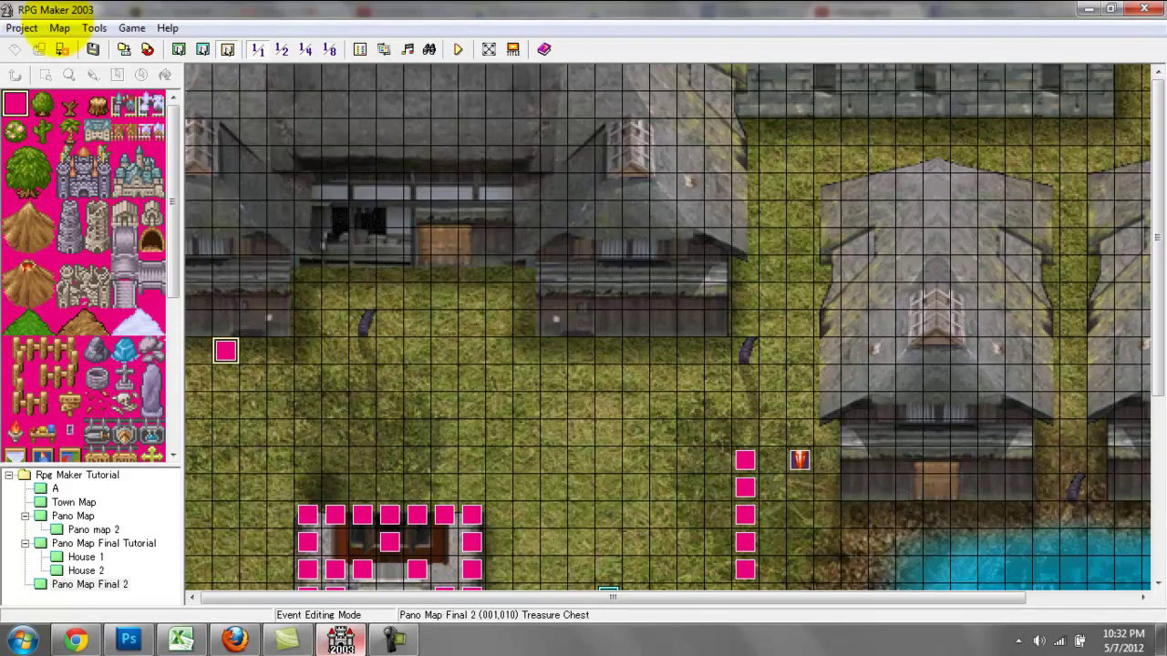
{"action": "double_click", "coordinate": [226, 351]}
{"action": "left_click", "coordinate": [907, 60]}
{"action": "double_click", "coordinate": [226, 351]}
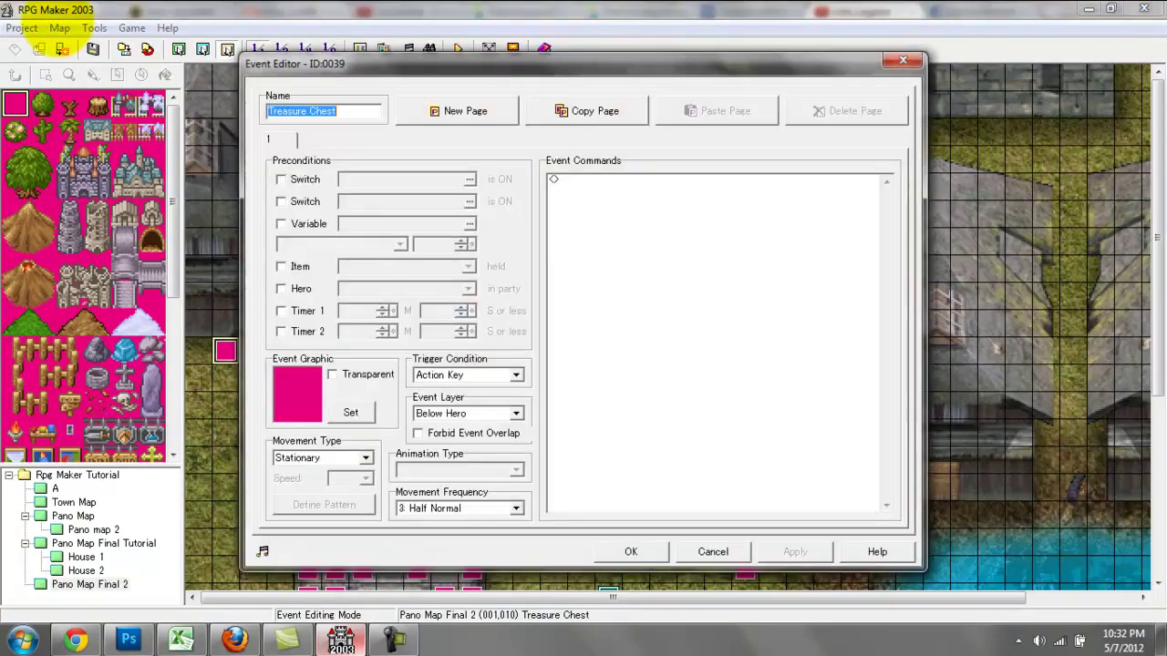
{"action": "left_click", "coordinate": [631, 552]}
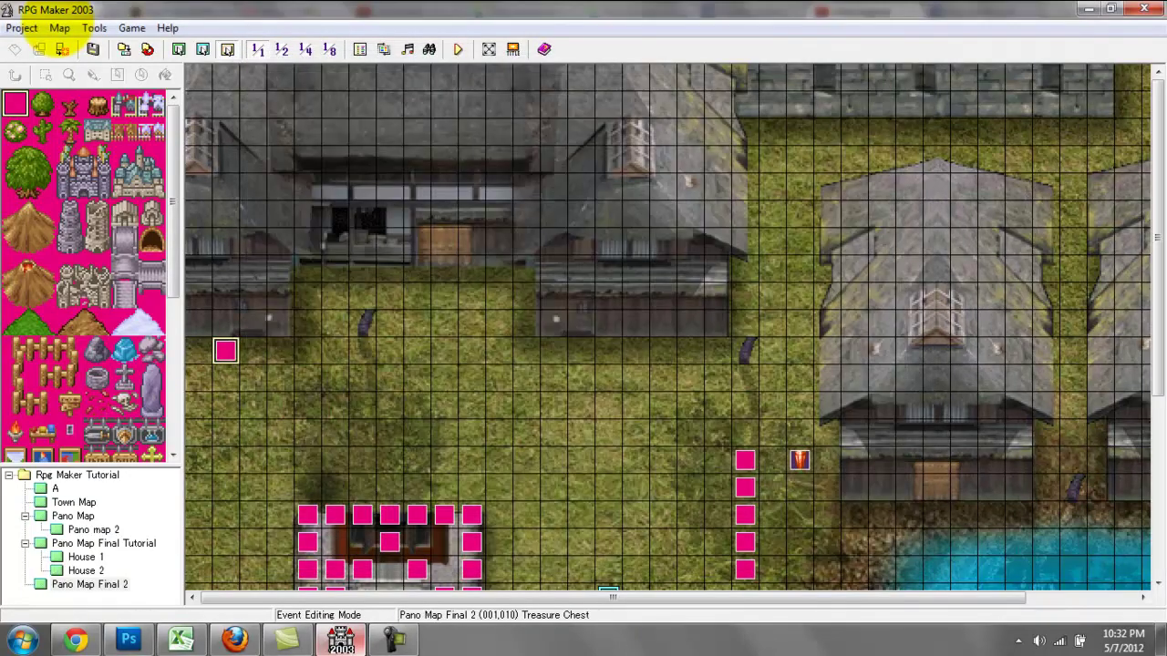
Step: Review the command lists of events EV0001, EV0033 and EV0034 in the column near the torch
{"action": "double_click", "coordinate": [745, 460]}
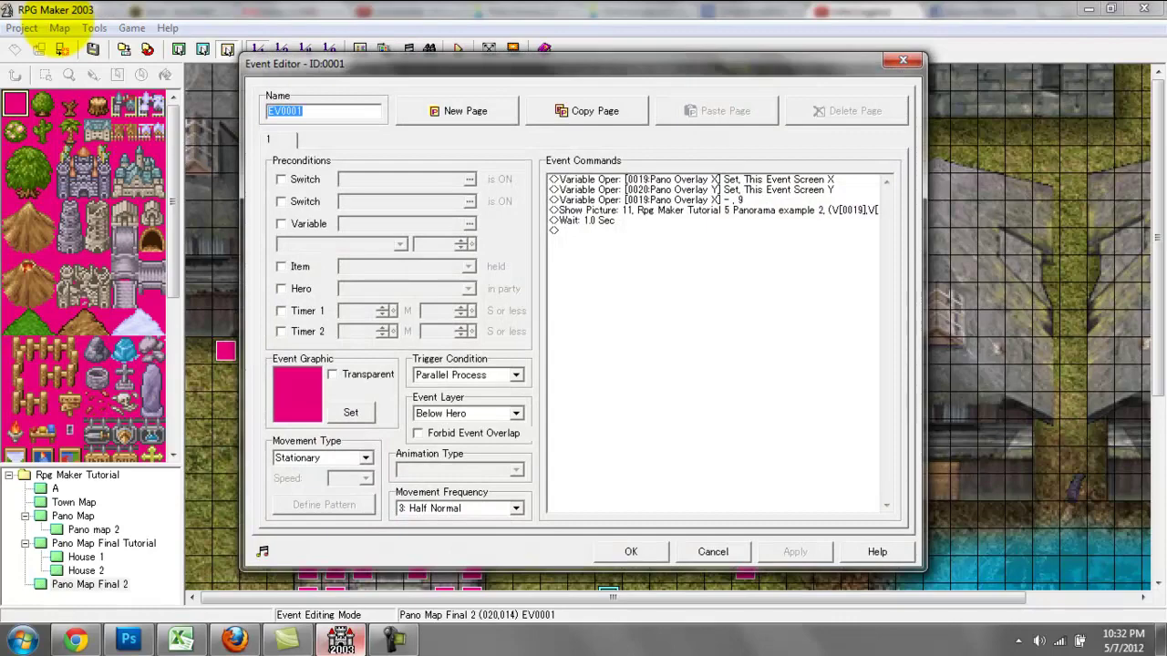
{"action": "left_click", "coordinate": [631, 551]}
{"action": "double_click", "coordinate": [745, 489]}
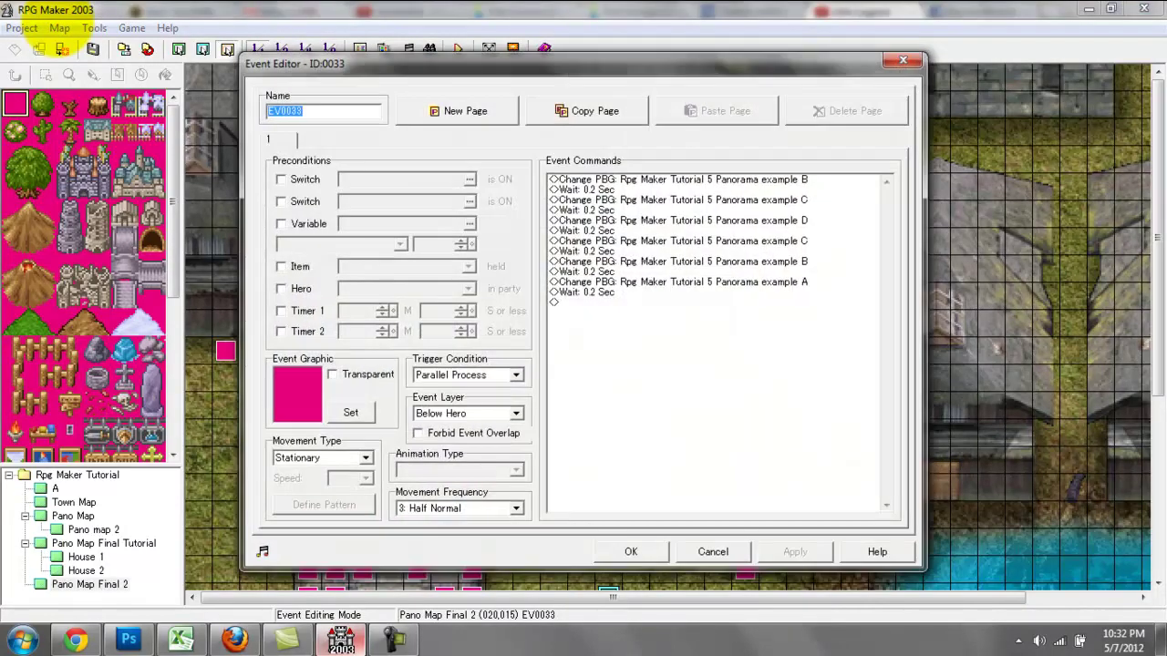
{"action": "left_click", "coordinate": [631, 551]}
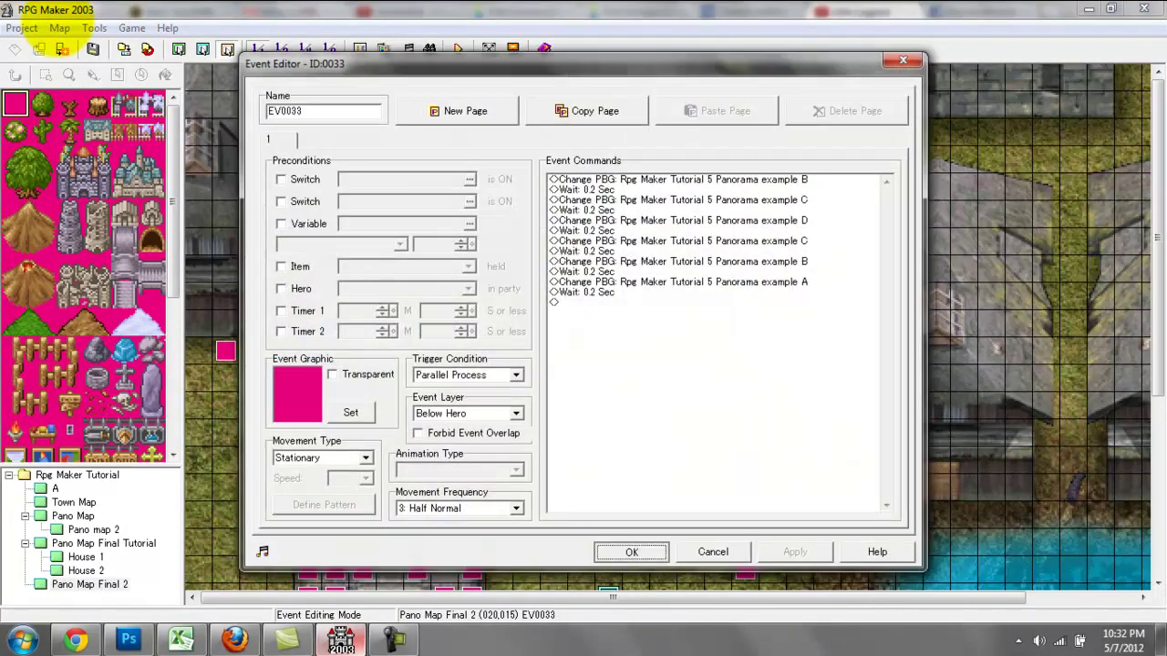
{"action": "double_click", "coordinate": [745, 515]}
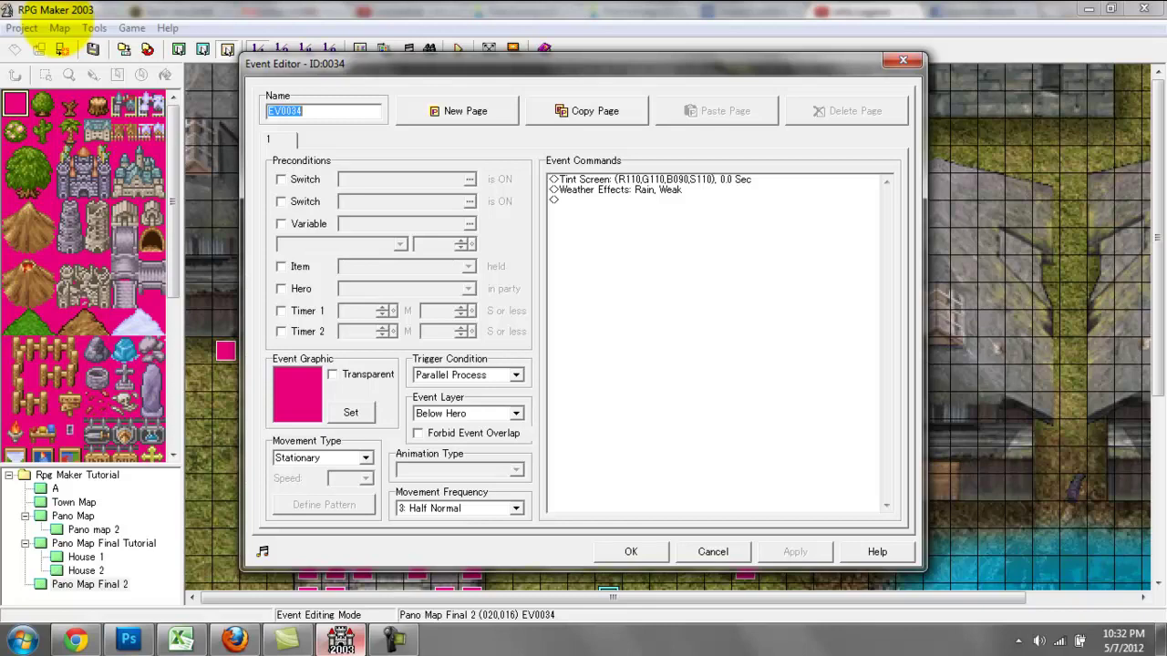
{"action": "left_click", "coordinate": [631, 551]}
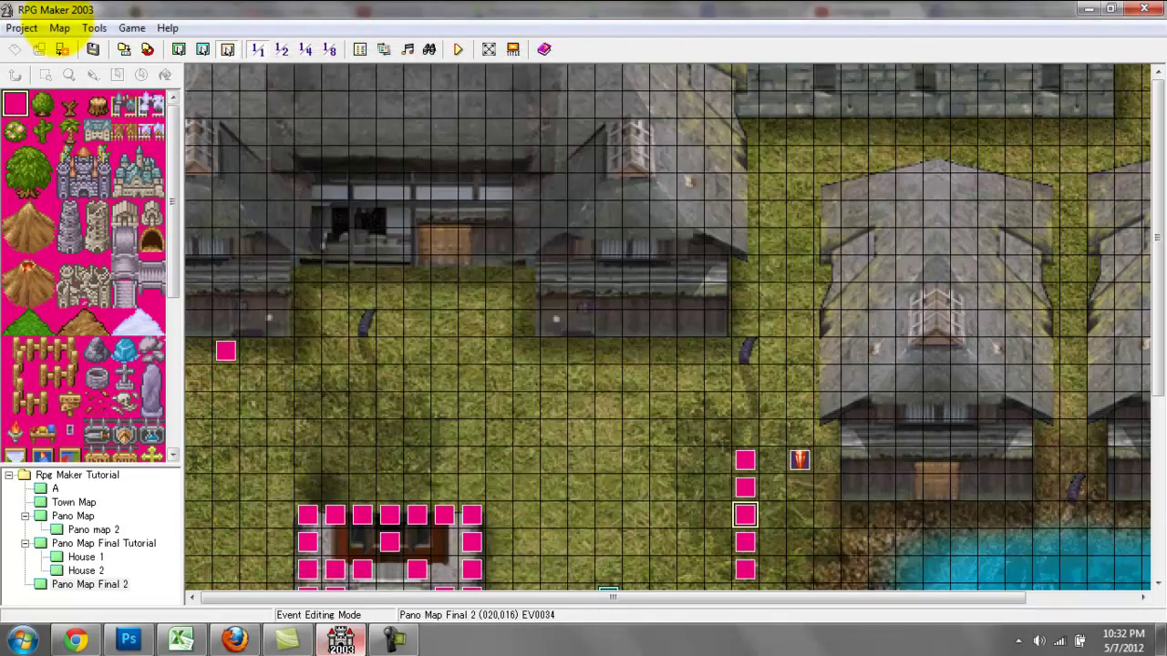
Step: Set the Treasure Chest event's graphic to the closed red chest from the object1 <RTP> set
{"action": "double_click", "coordinate": [225, 351]}
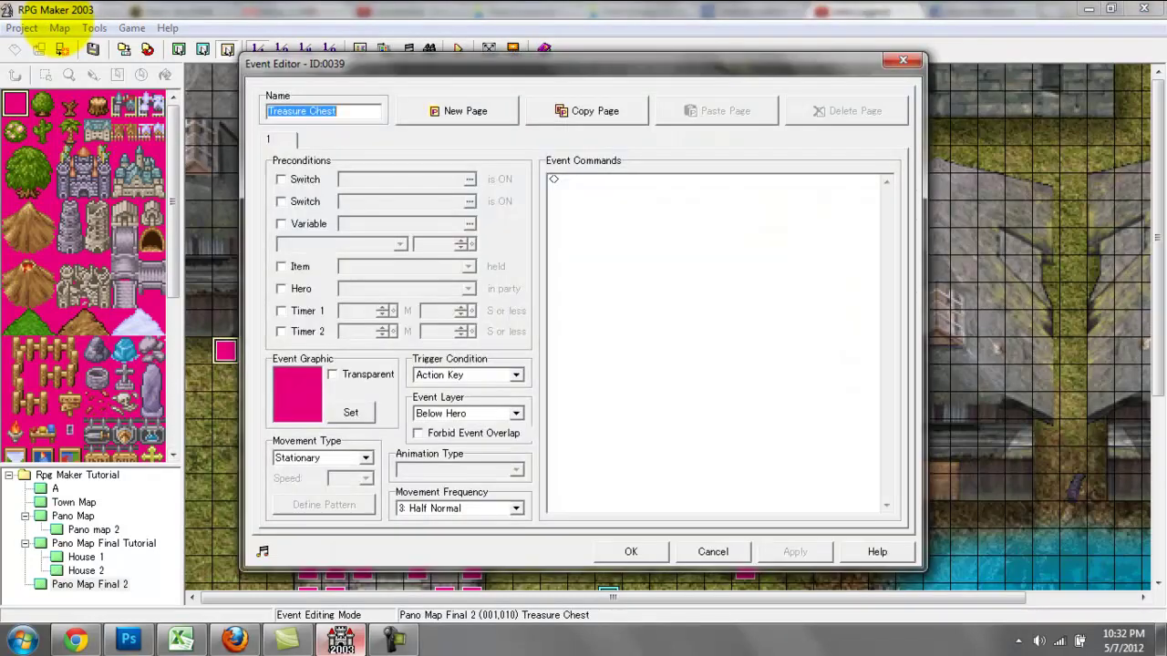
{"action": "left_click", "coordinate": [351, 413]}
{"action": "left_click", "coordinate": [332, 391]}
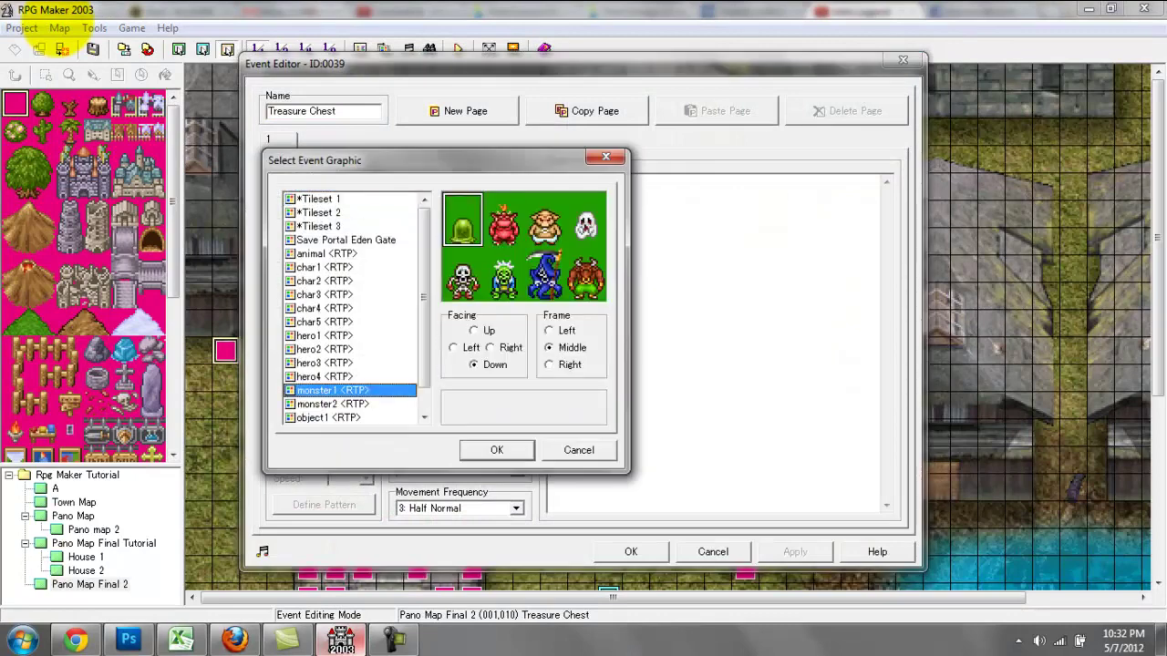
{"action": "left_click", "coordinate": [325, 376]}
{"action": "left_click", "coordinate": [324, 349]}
{"action": "key", "text": "Down"}
{"action": "key", "text": "Down"}
{"action": "key", "text": "Down"}
{"action": "key", "text": "Down"}
{"action": "key", "text": "Down"}
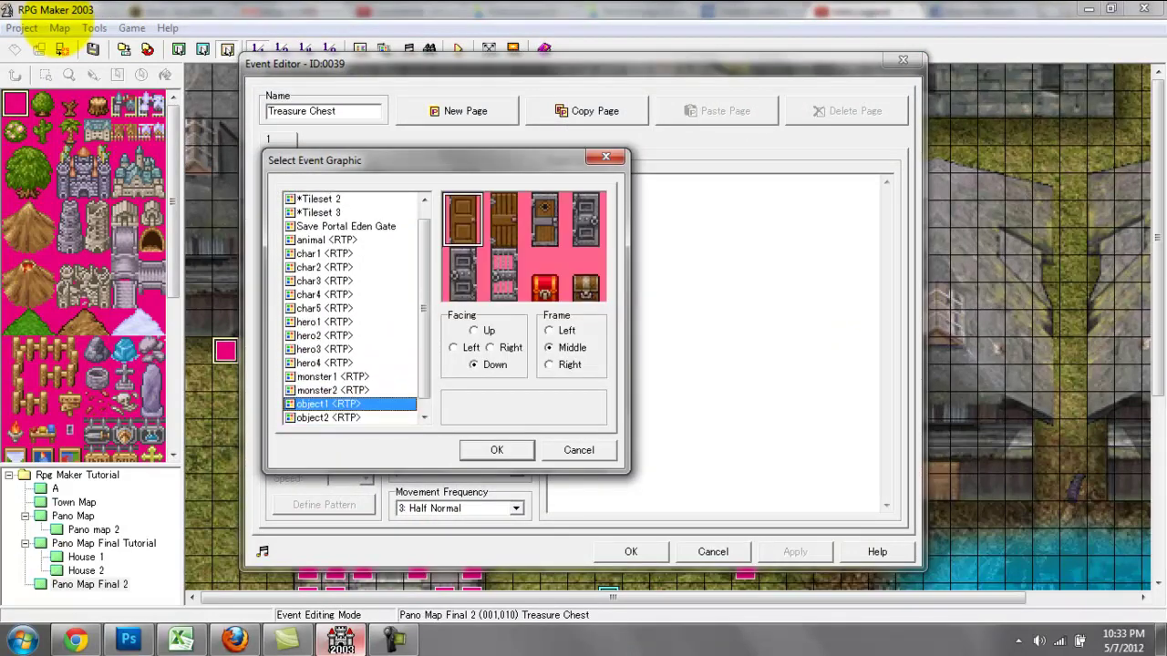
{"action": "left_click", "coordinate": [545, 280]}
{"action": "left_click", "coordinate": [586, 281]}
{"action": "left_click", "coordinate": [546, 281]}
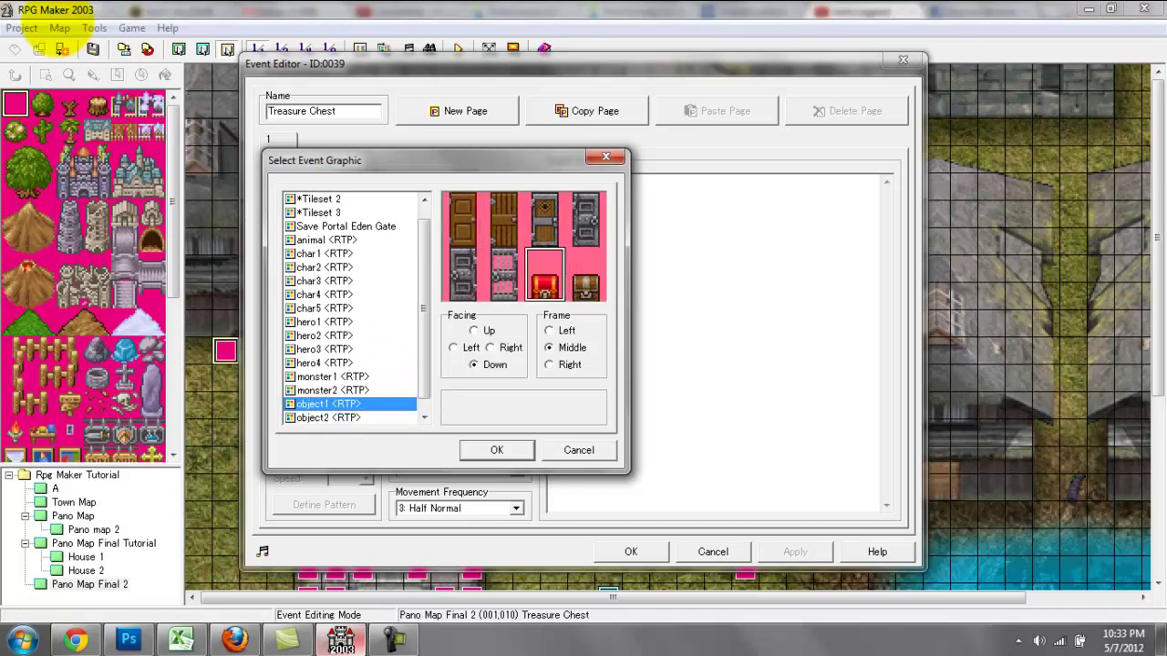
{"action": "key", "text": "Return"}
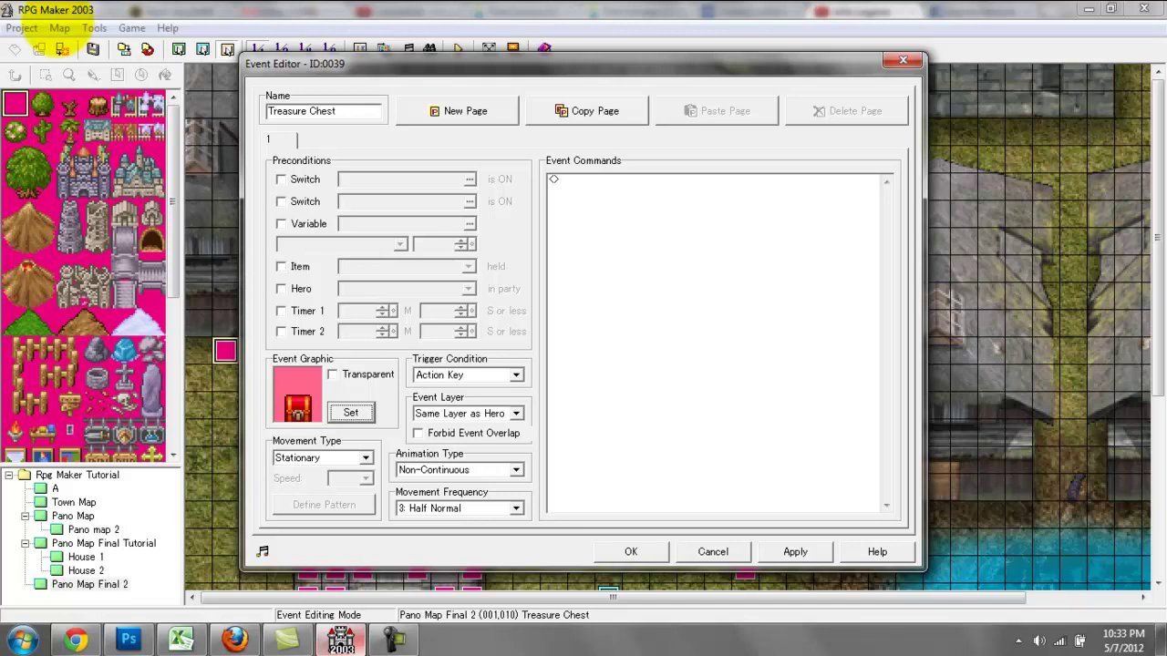
{"action": "double_click", "coordinate": [603, 180]}
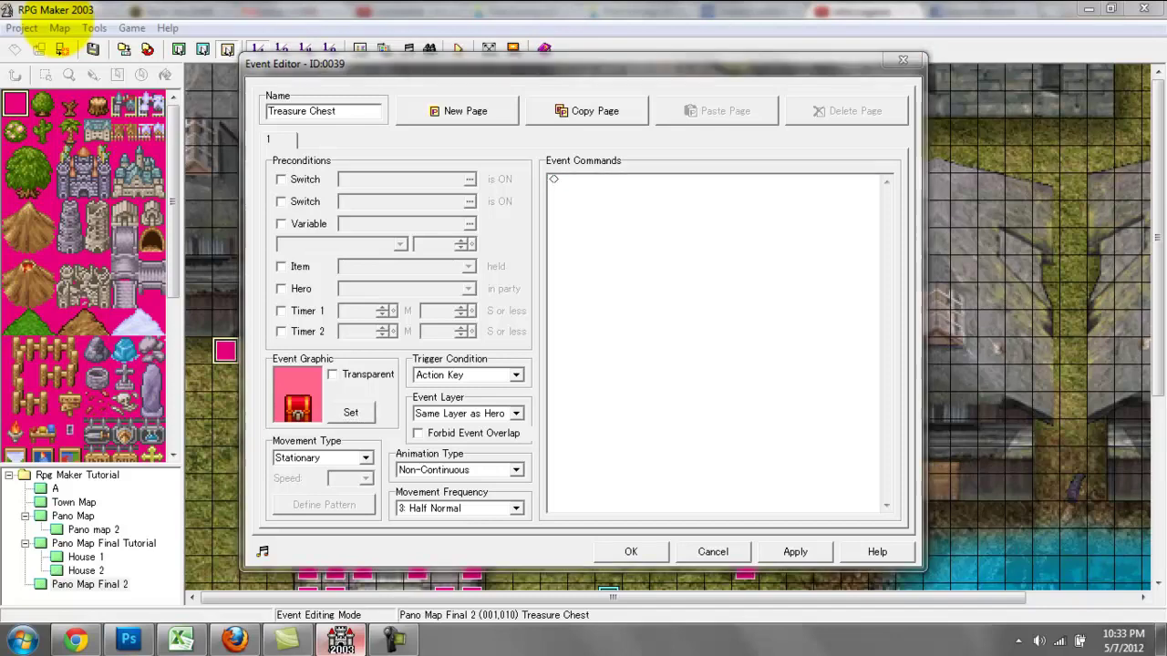
{"action": "left_click", "coordinate": [606, 176]}
{"action": "left_click", "coordinate": [796, 490]}
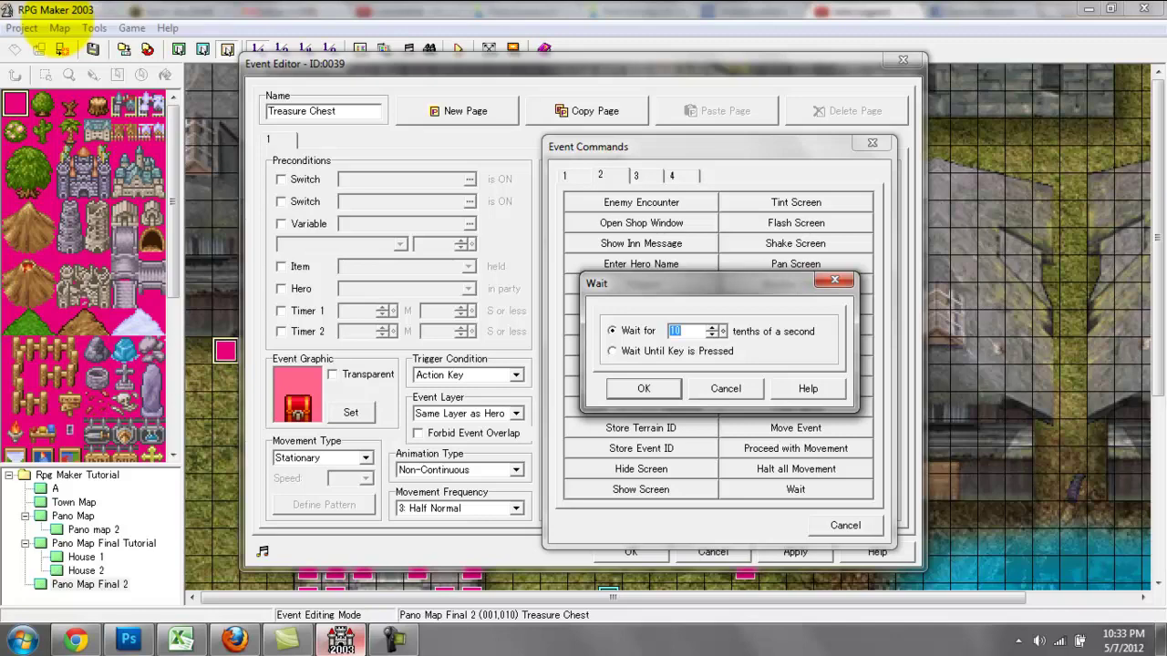
{"action": "left_click", "coordinate": [726, 389]}
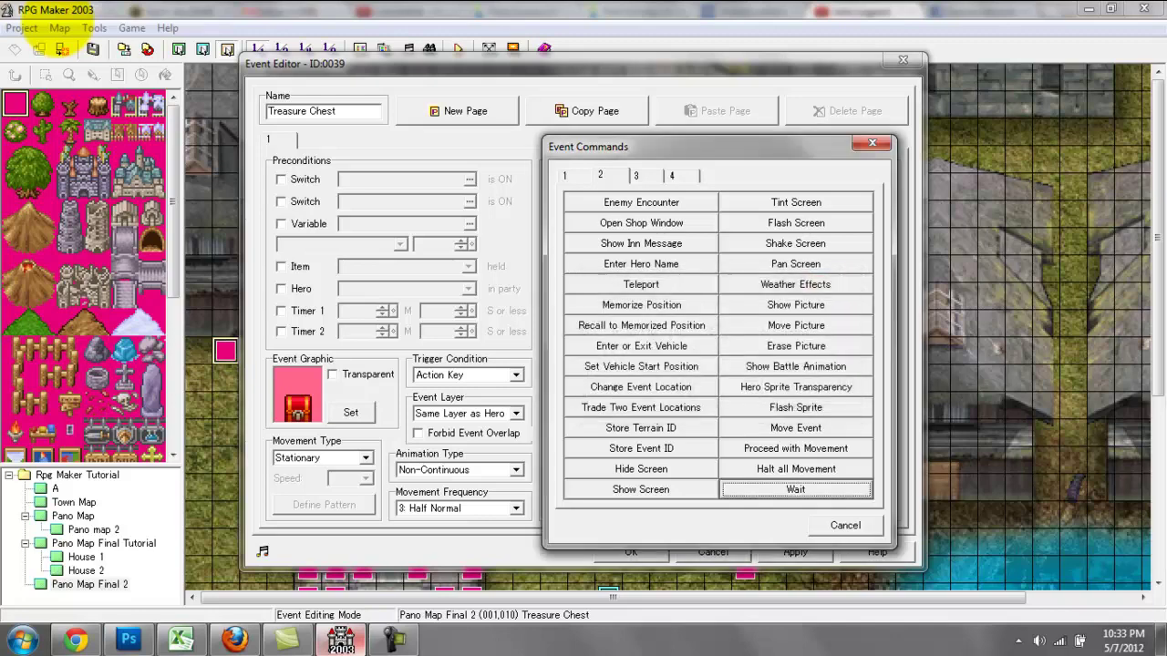
{"action": "left_click", "coordinate": [646, 176]}
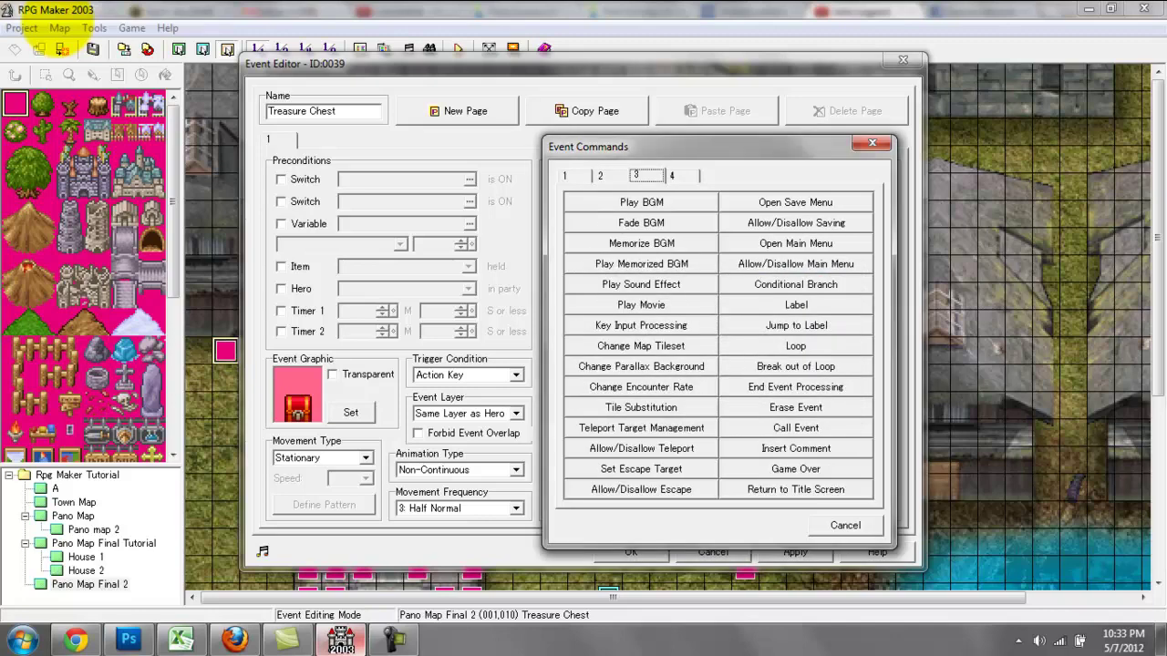
{"action": "left_click", "coordinate": [796, 285]}
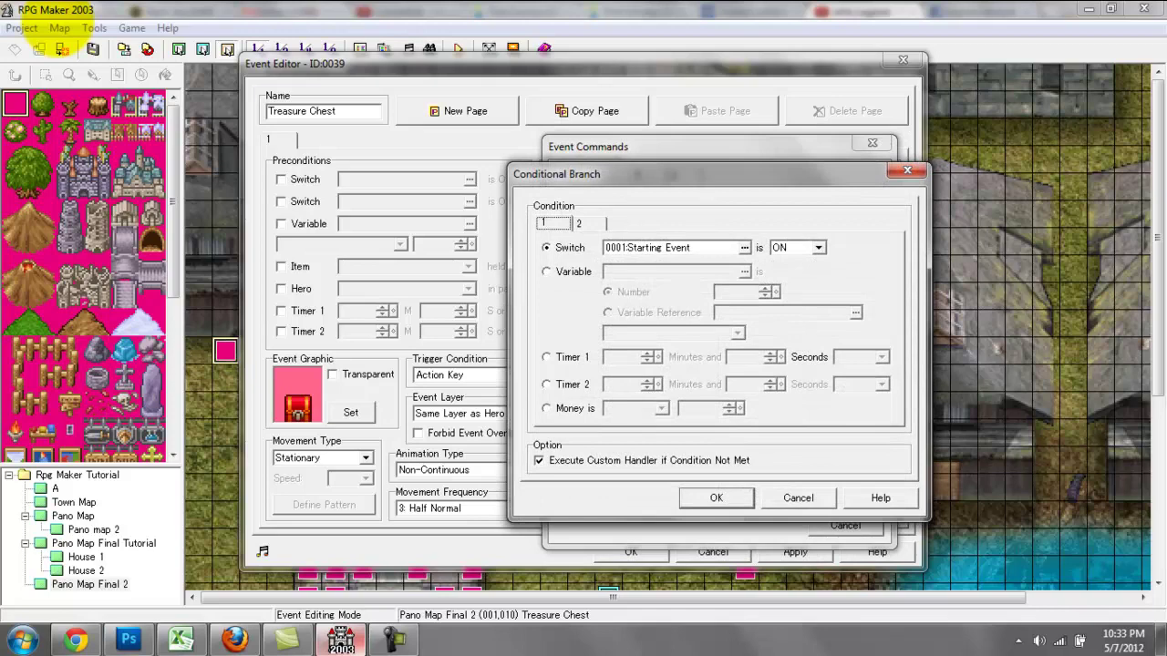
{"action": "left_click", "coordinate": [588, 224]}
{"action": "left_click", "coordinate": [552, 223]}
{"action": "left_click", "coordinate": [588, 223]}
{"action": "left_click", "coordinate": [552, 224]}
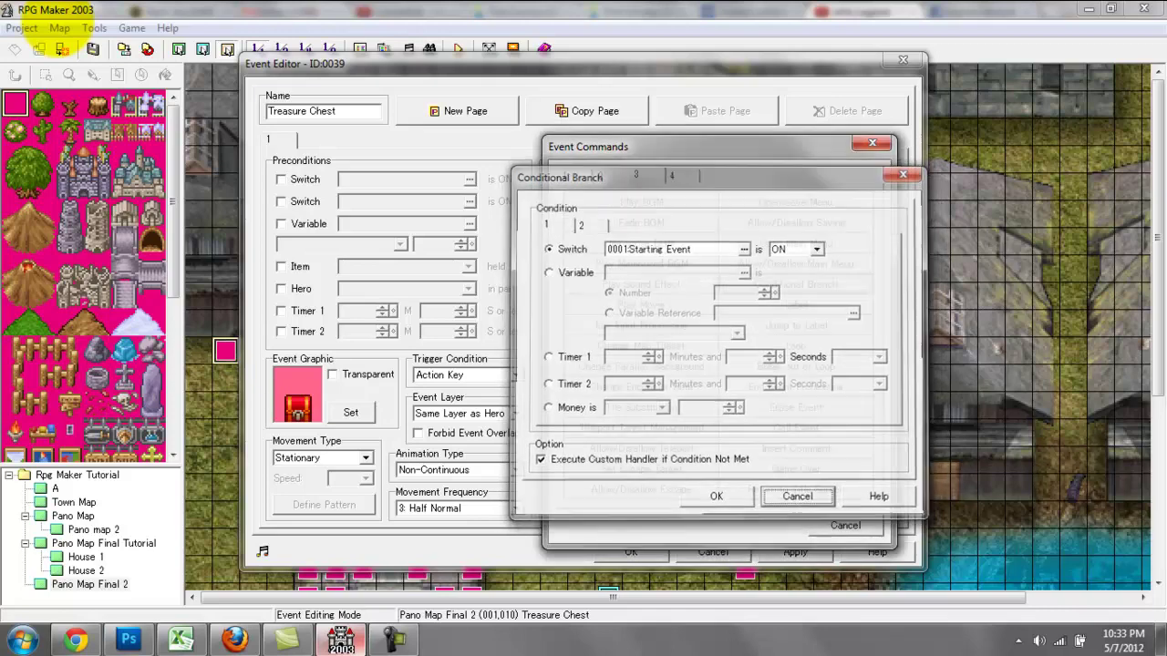
{"action": "key", "text": "Escape"}
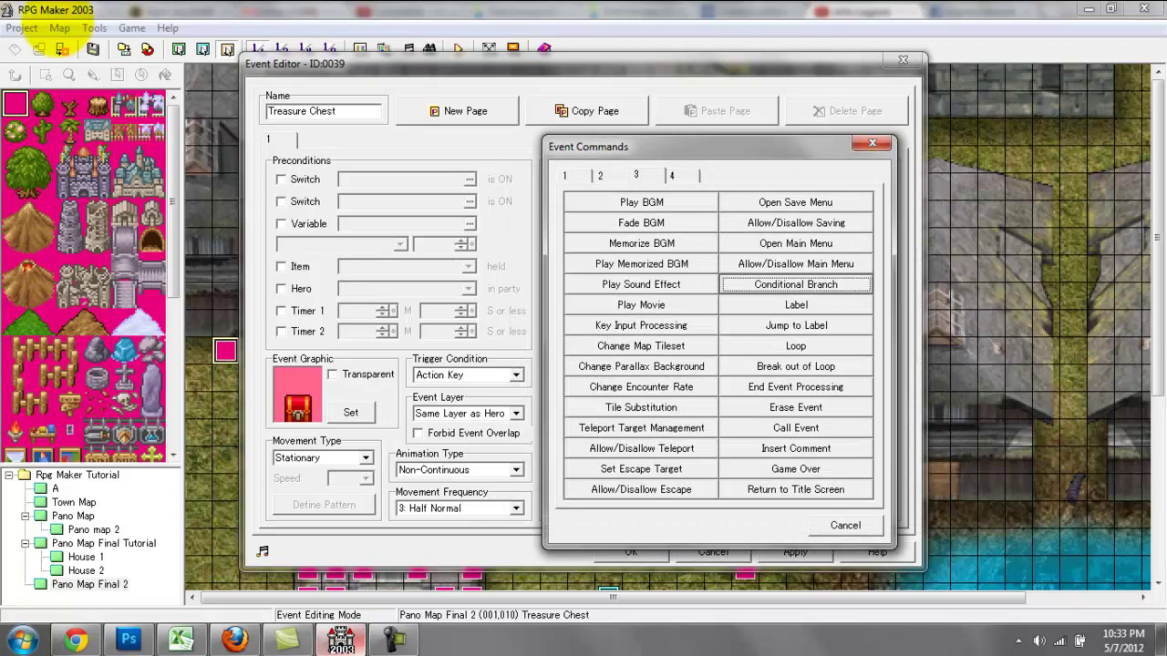
{"action": "left_click", "coordinate": [602, 176]}
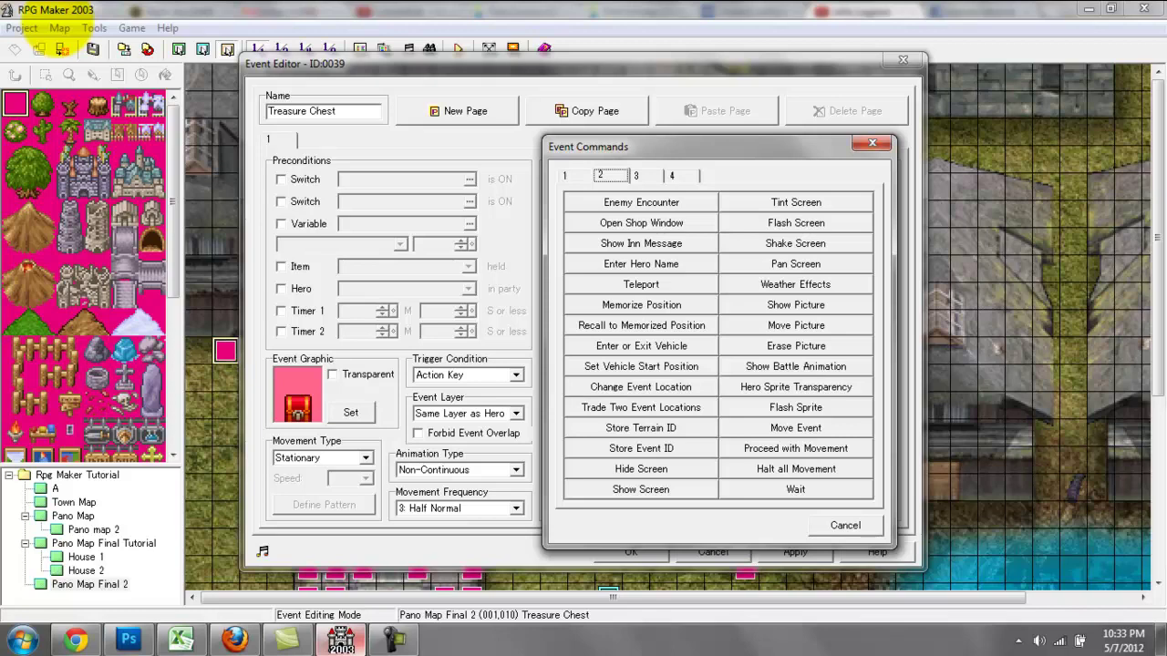
{"action": "left_click", "coordinate": [845, 526]}
Step: Save the Treasure Chest event, and rename the event EV0038 on tile (015,021) as Timer Start
{"action": "left_click", "coordinate": [631, 552]}
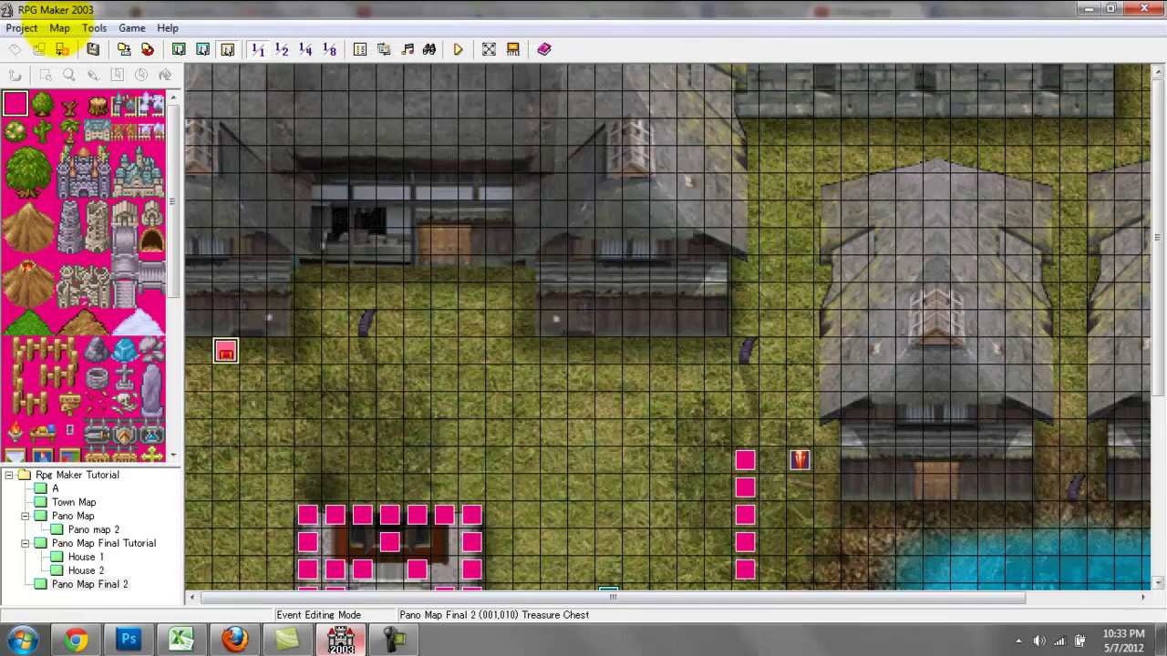
{"action": "left_click", "coordinate": [1158, 510]}
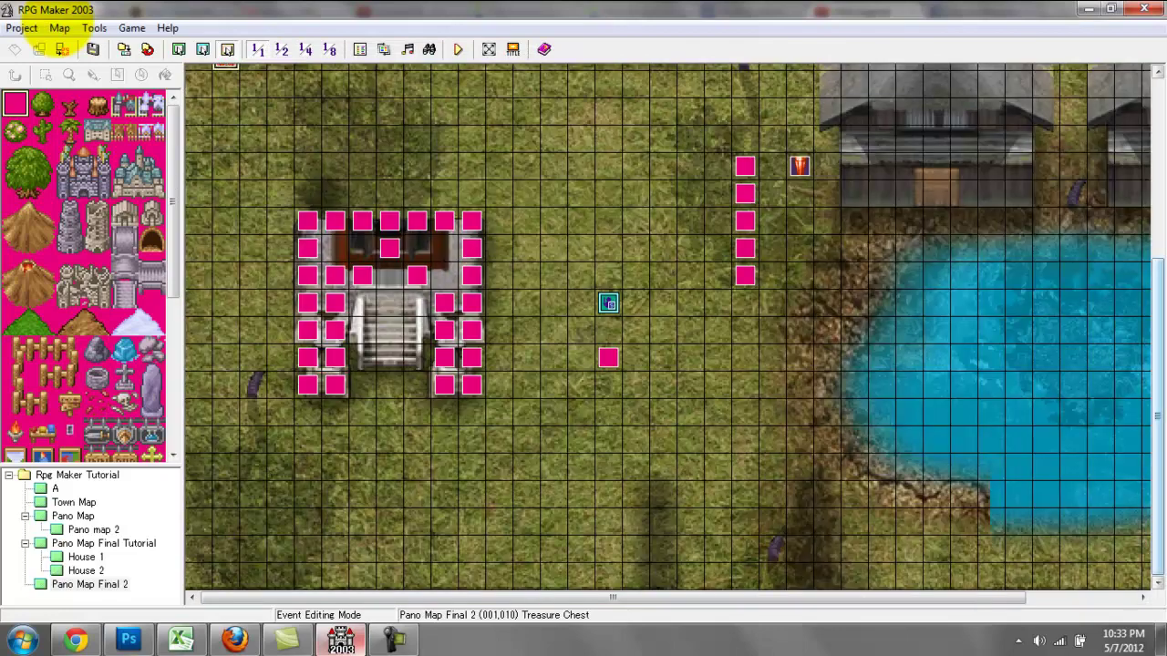
{"action": "double_click", "coordinate": [608, 357]}
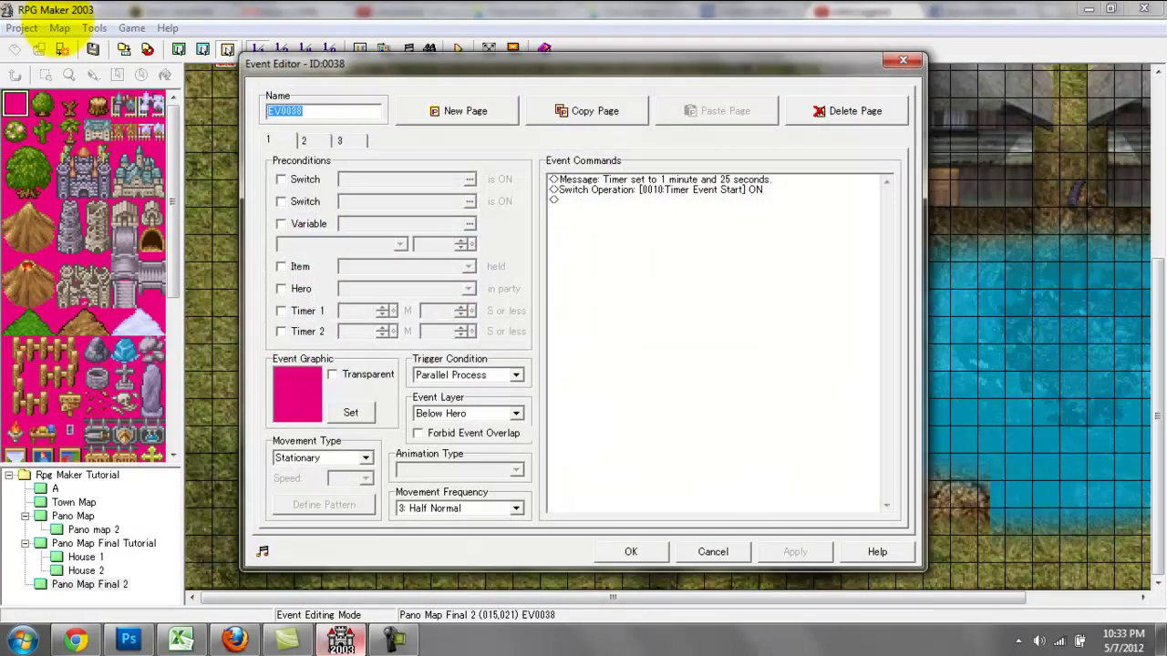
{"action": "type", "text": "Timer Start"}
Step: Add a Wait command of 600 tenths of a second to page 3 of the Timer Start event
{"action": "left_click", "coordinate": [341, 141]}
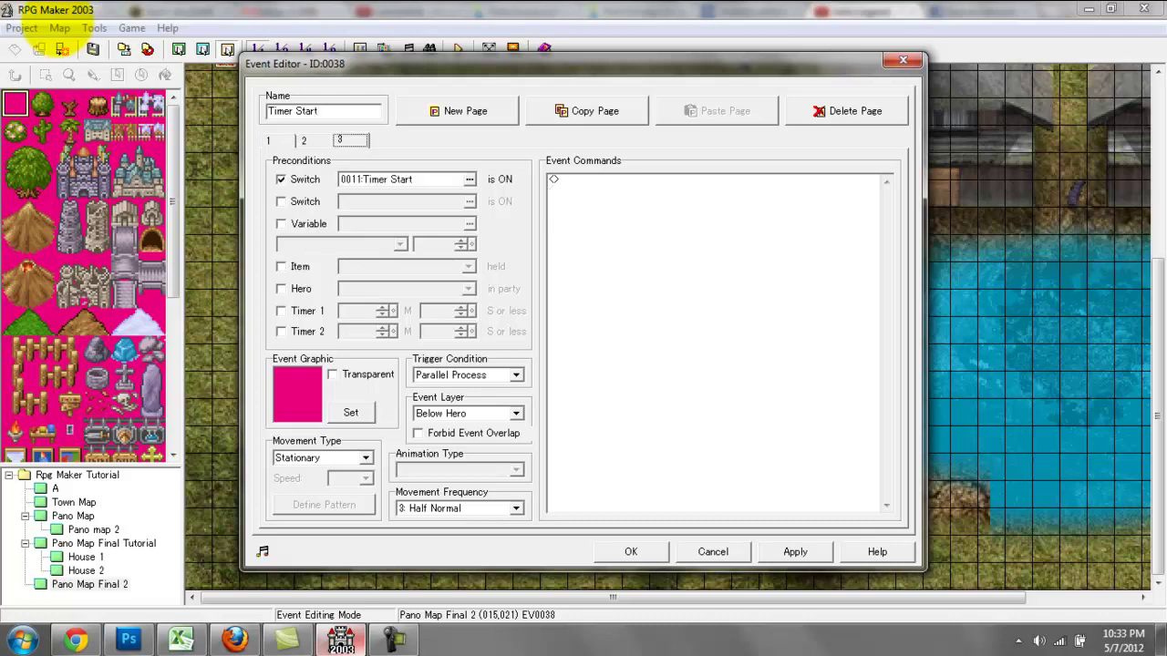
{"action": "double_click", "coordinate": [620, 180]}
{"action": "left_click", "coordinate": [601, 175]}
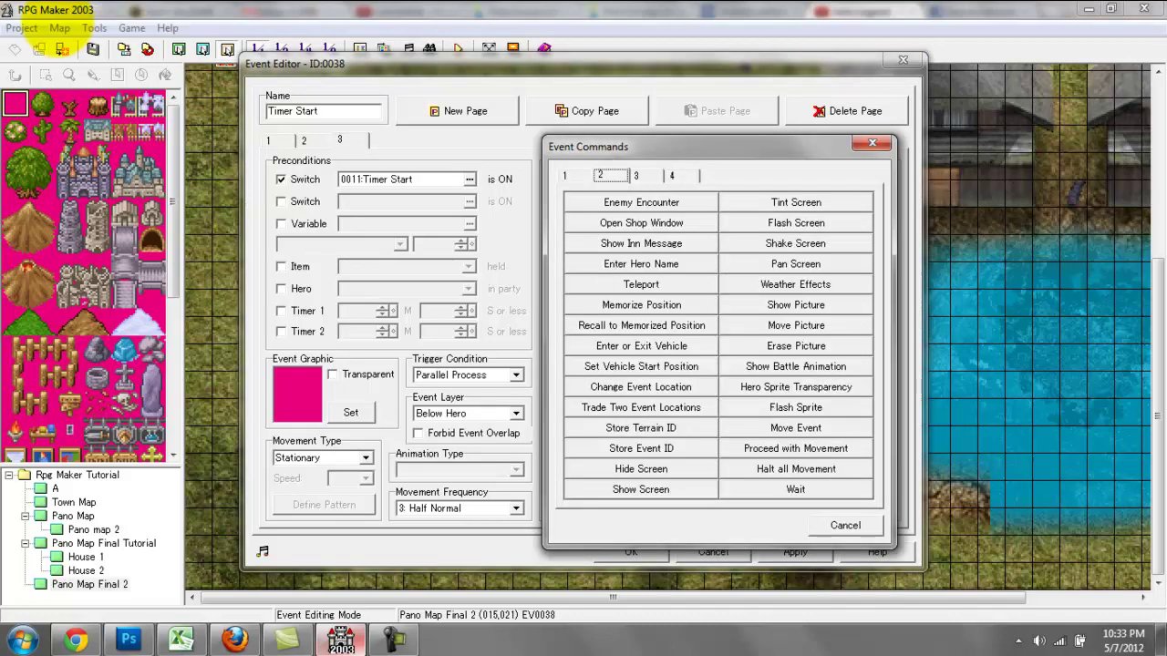
{"action": "left_click", "coordinate": [795, 489]}
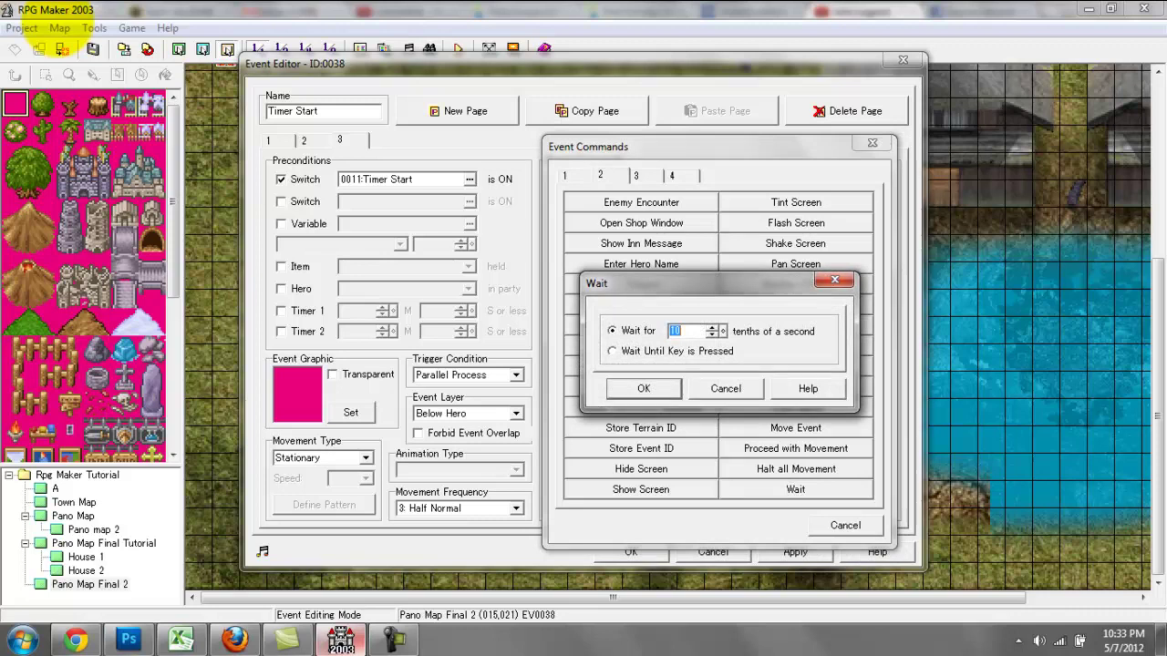
{"action": "type", "text": "600"}
{"action": "key", "text": "Return"}
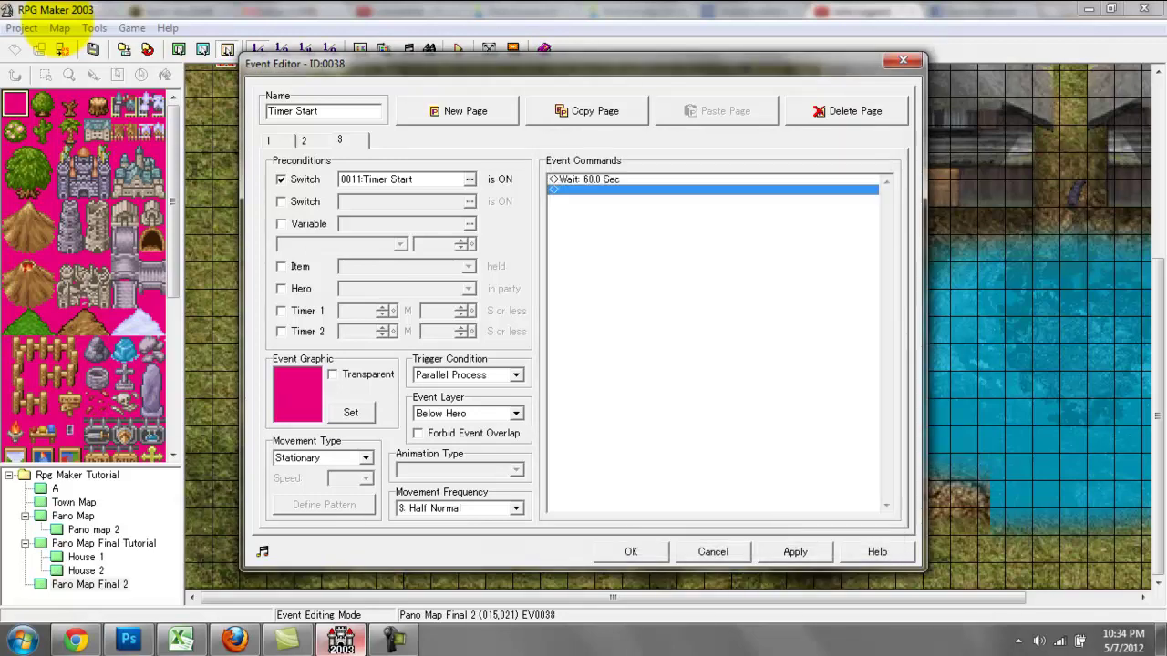
Step: Duplicate the Wait command on page 3 and set the second one to 250 tenths of a second
{"action": "left_click", "coordinate": [620, 180]}
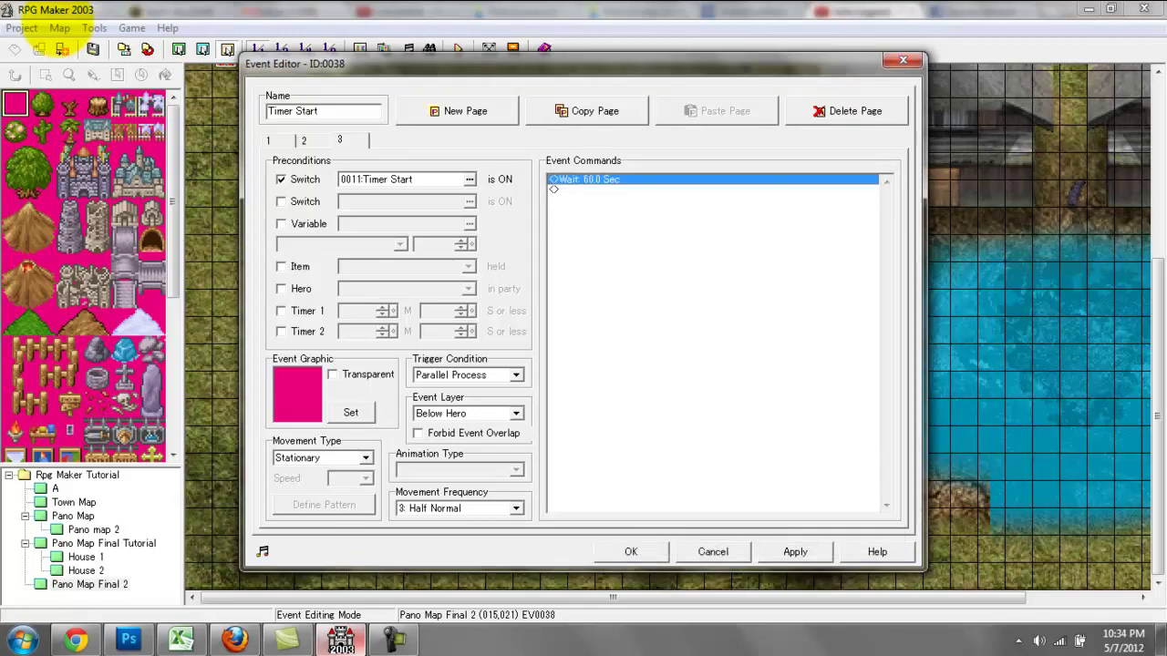
{"action": "key", "text": "ctrl+c"}
{"action": "key", "text": "ctrl+v"}
{"action": "key", "text": "Return"}
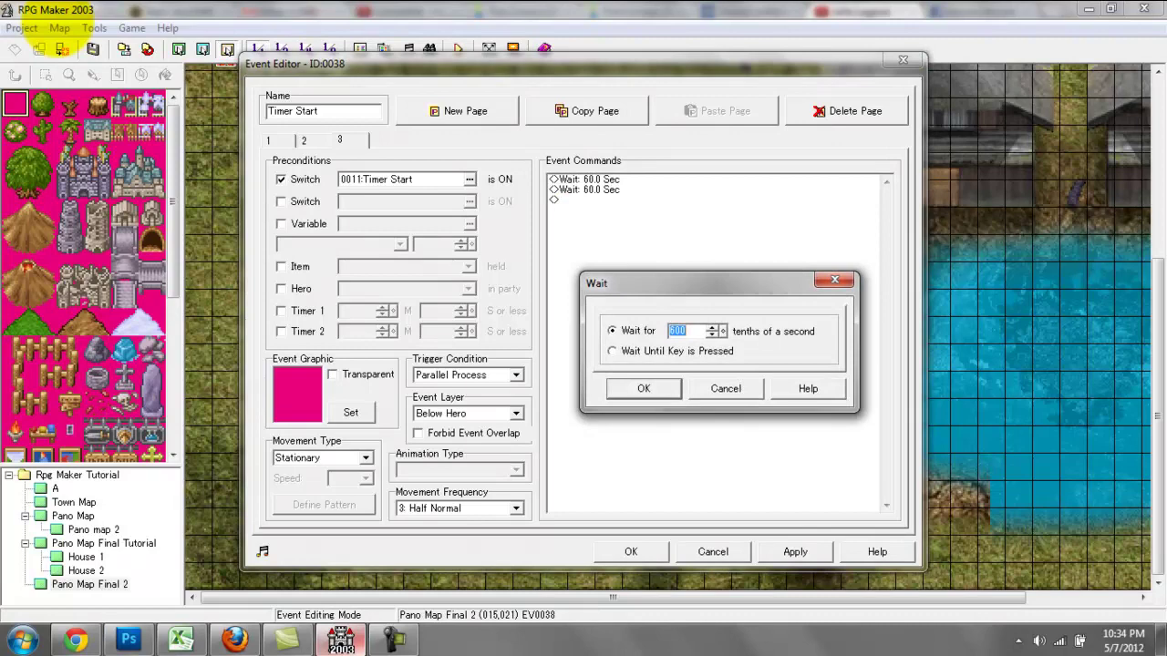
{"action": "type", "text": "250"}
{"action": "key", "text": "Return"}
{"action": "left_click", "coordinate": [620, 179]}
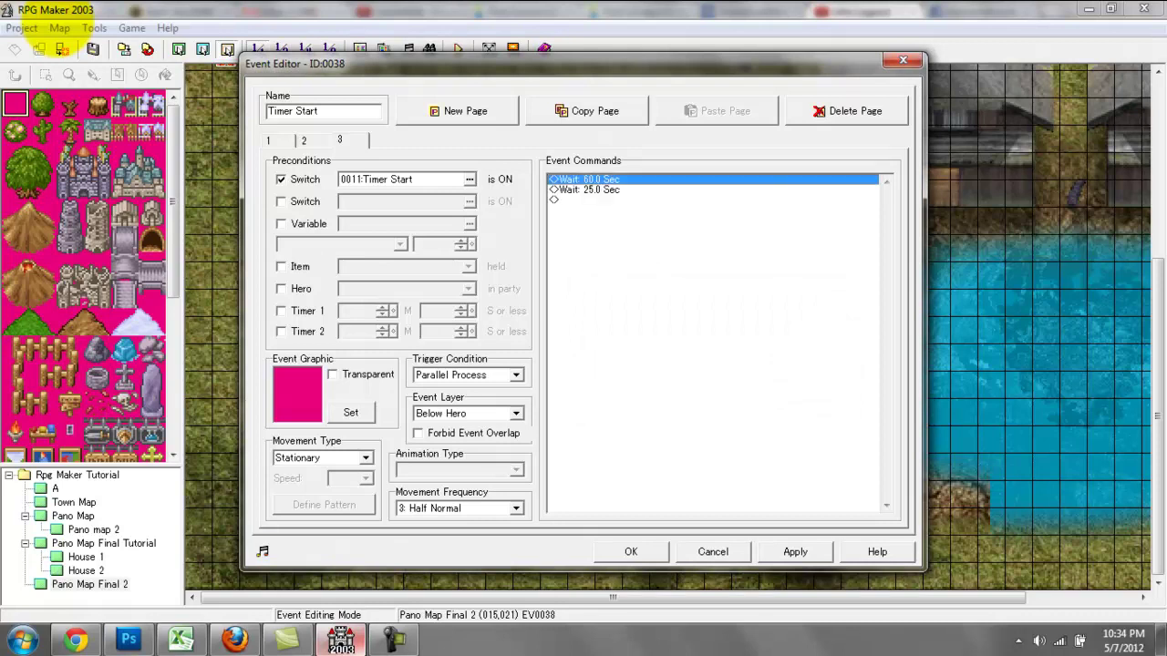
{"action": "left_click", "coordinate": [620, 189]}
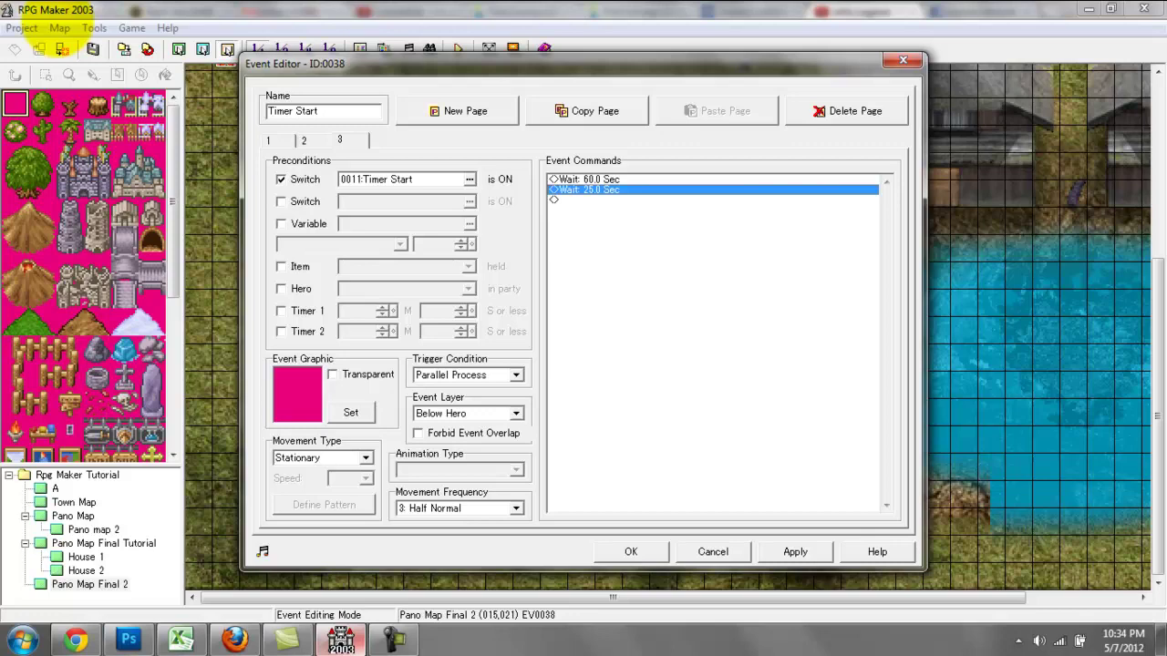
Step: Add a Switch Operation after the waits that turns ON switch 0012, named Treasure Vanish, and apply the event changes
{"action": "double_click", "coordinate": [620, 200]}
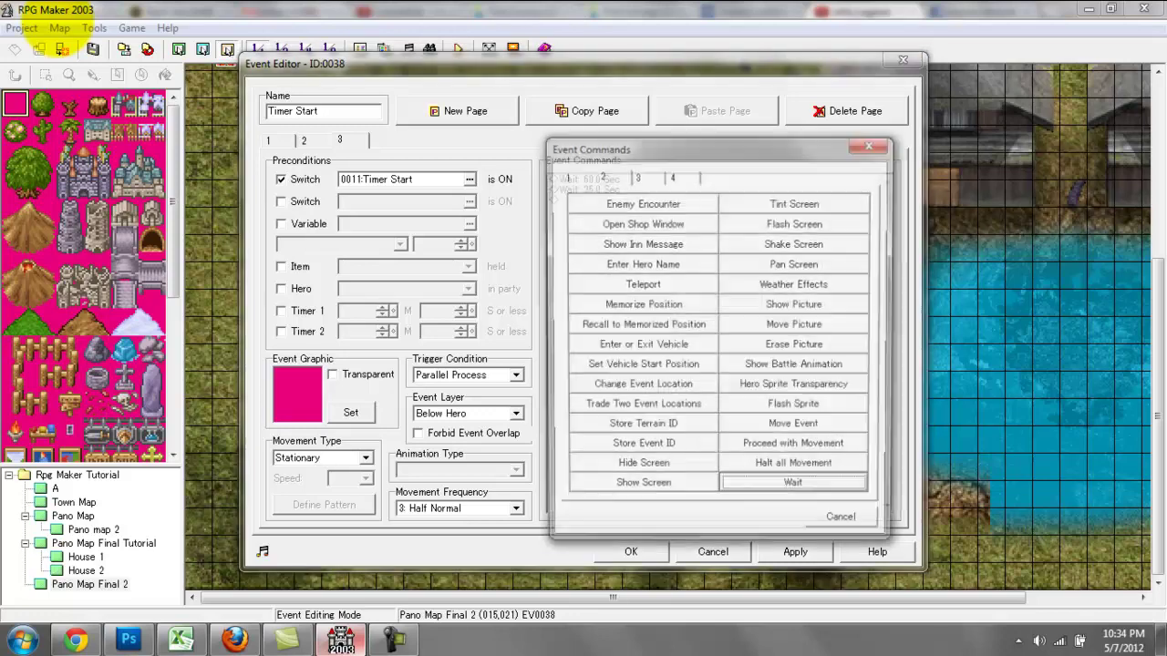
{"action": "left_click", "coordinate": [567, 176]}
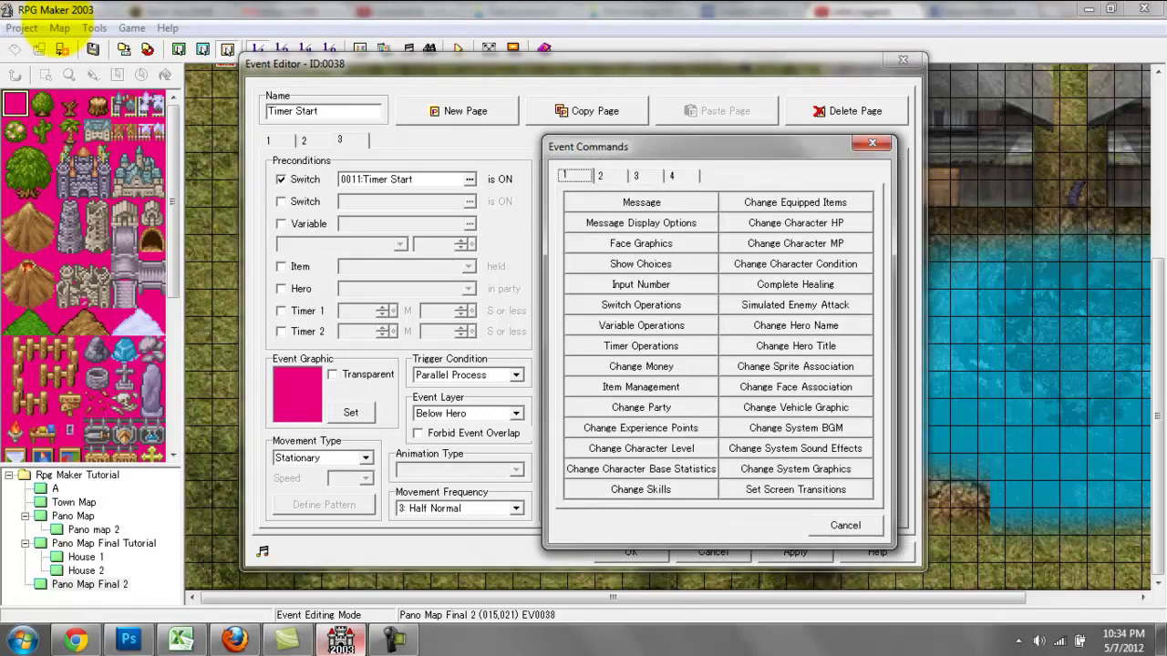
{"action": "left_click", "coordinate": [641, 304]}
{"action": "left_click", "coordinate": [833, 300]}
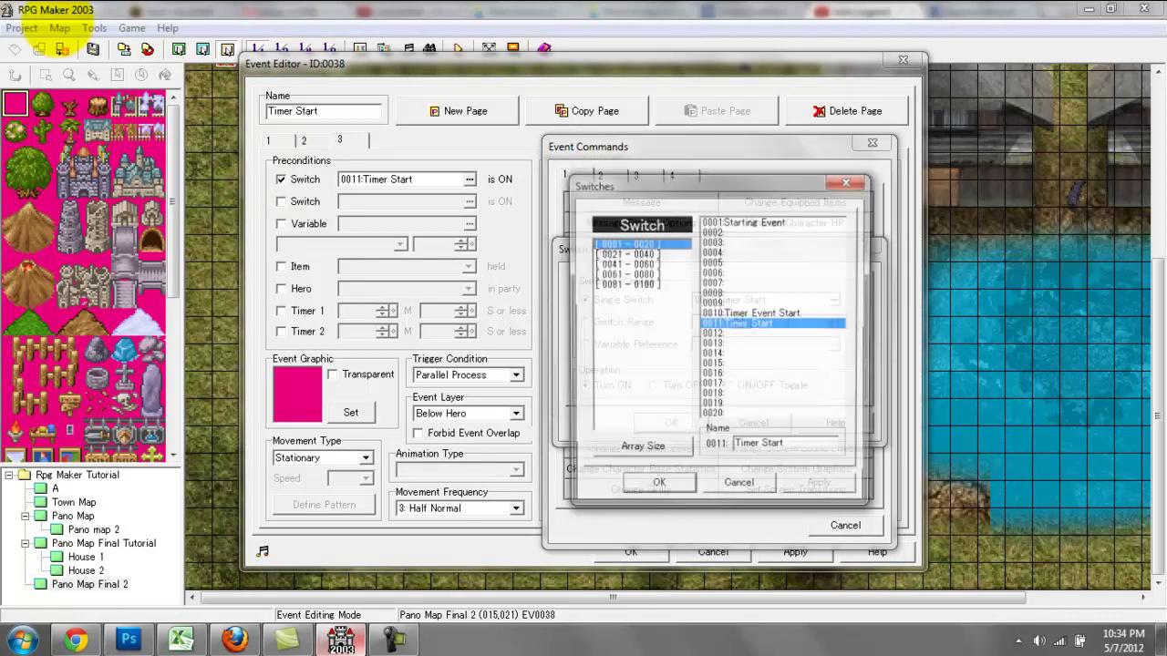
{"action": "left_click", "coordinate": [747, 335]}
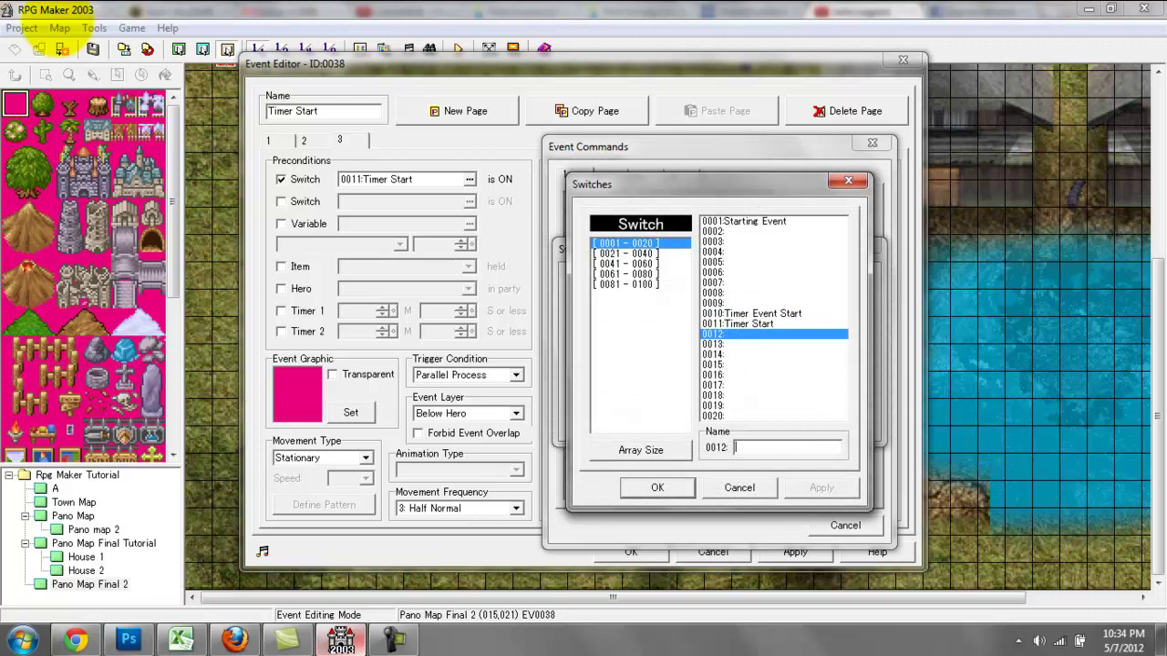
{"action": "type", "text": "Treasure Vanish"}
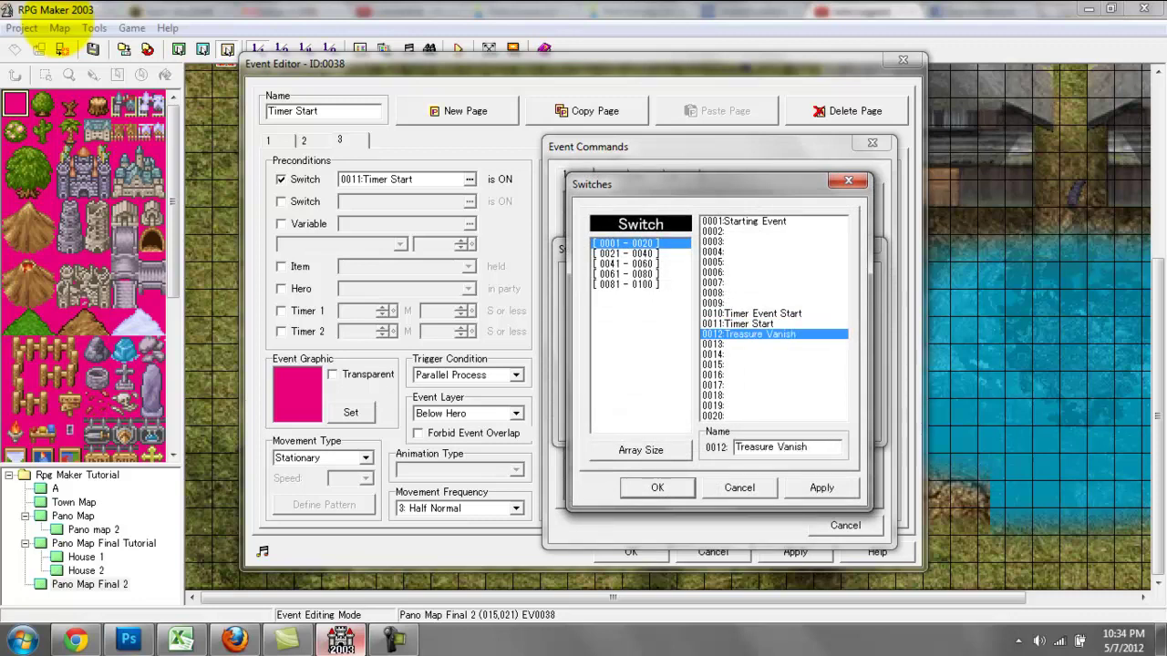
{"action": "key", "text": "Return"}
{"action": "key", "text": "Return"}
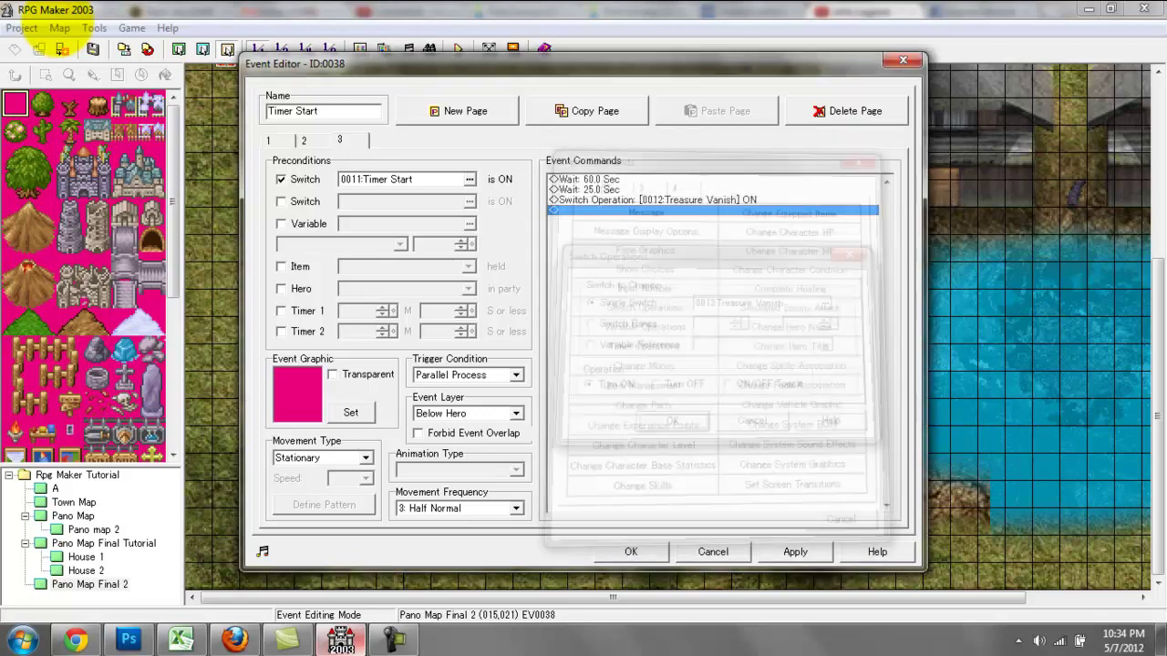
{"action": "left_click", "coordinate": [795, 552]}
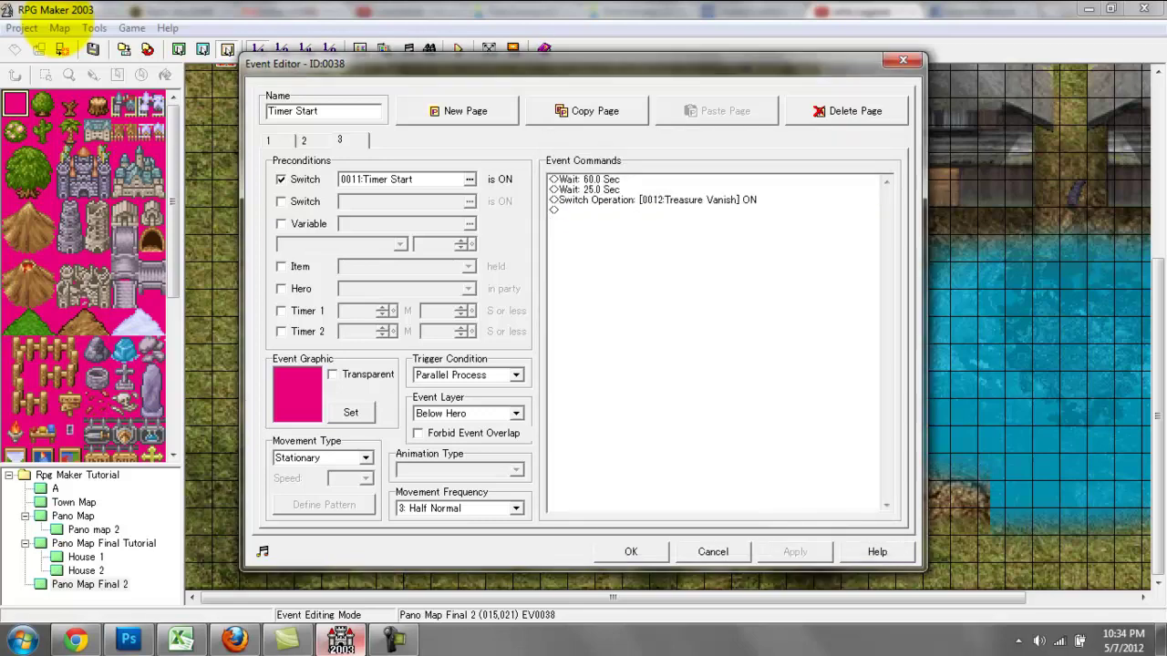
Step: Add a fourth page to the Timer Start event with switch 0012:Treasure Vanish as precondition, and recheck the commands on page 3
{"action": "left_click", "coordinate": [465, 111]}
{"action": "left_click", "coordinate": [281, 179]}
{"action": "left_click", "coordinate": [469, 179]}
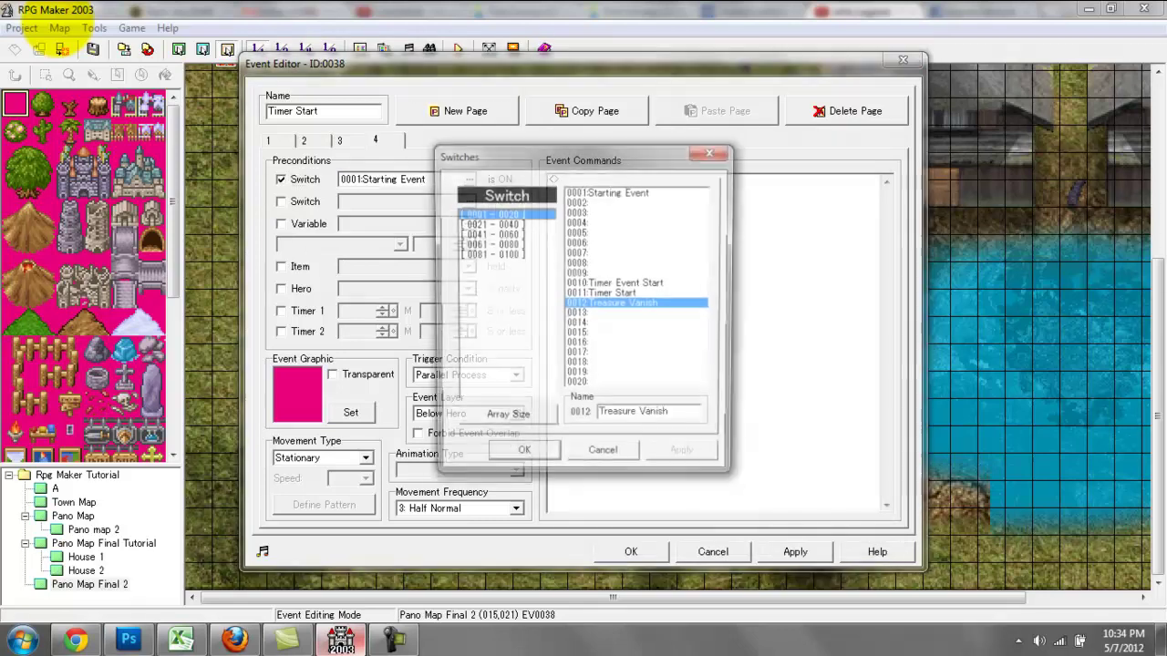
{"action": "key", "text": "Return"}
{"action": "left_click", "coordinate": [340, 140]}
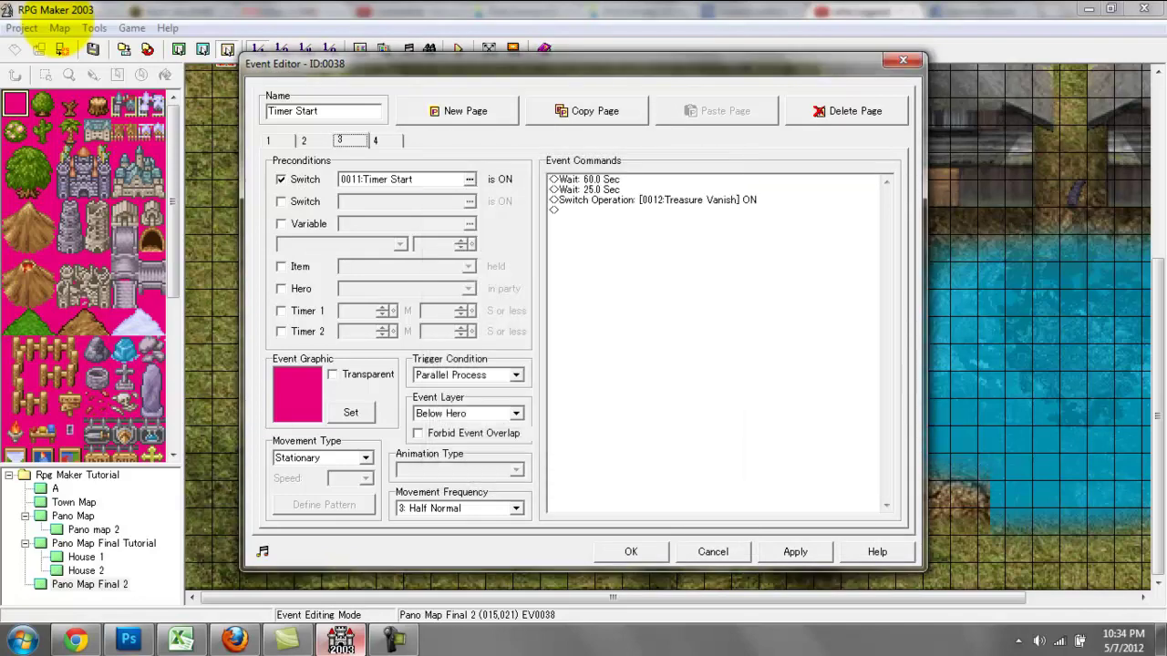
{"action": "left_click", "coordinate": [589, 190]}
{"action": "left_click", "coordinate": [589, 179]}
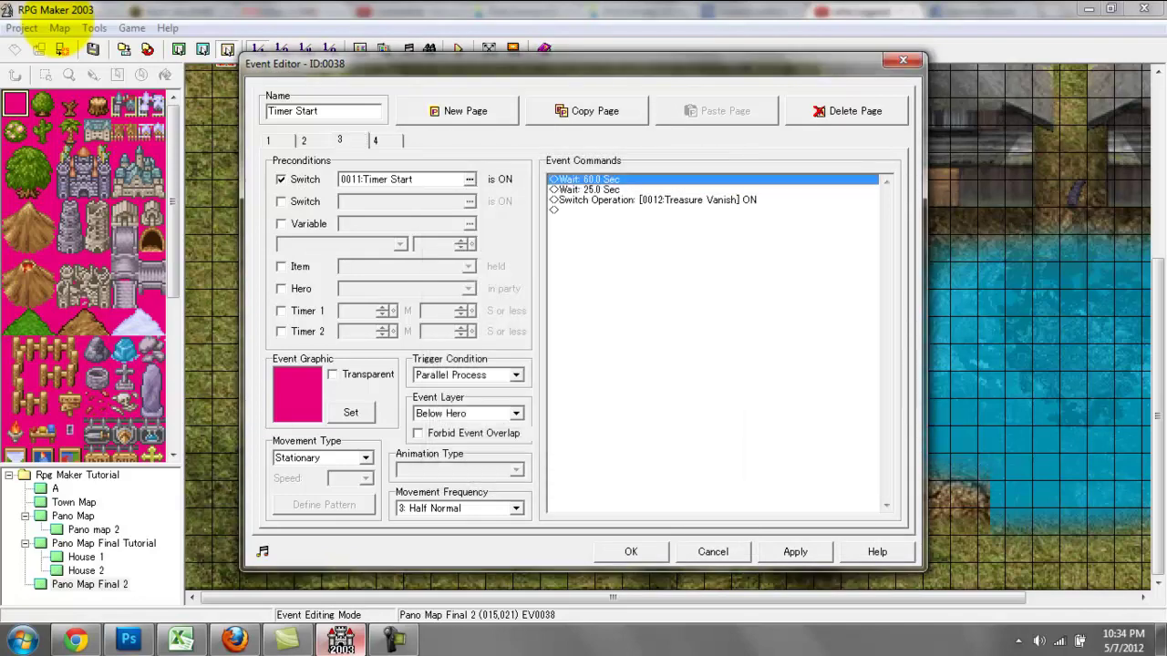
{"action": "left_click", "coordinate": [629, 199]}
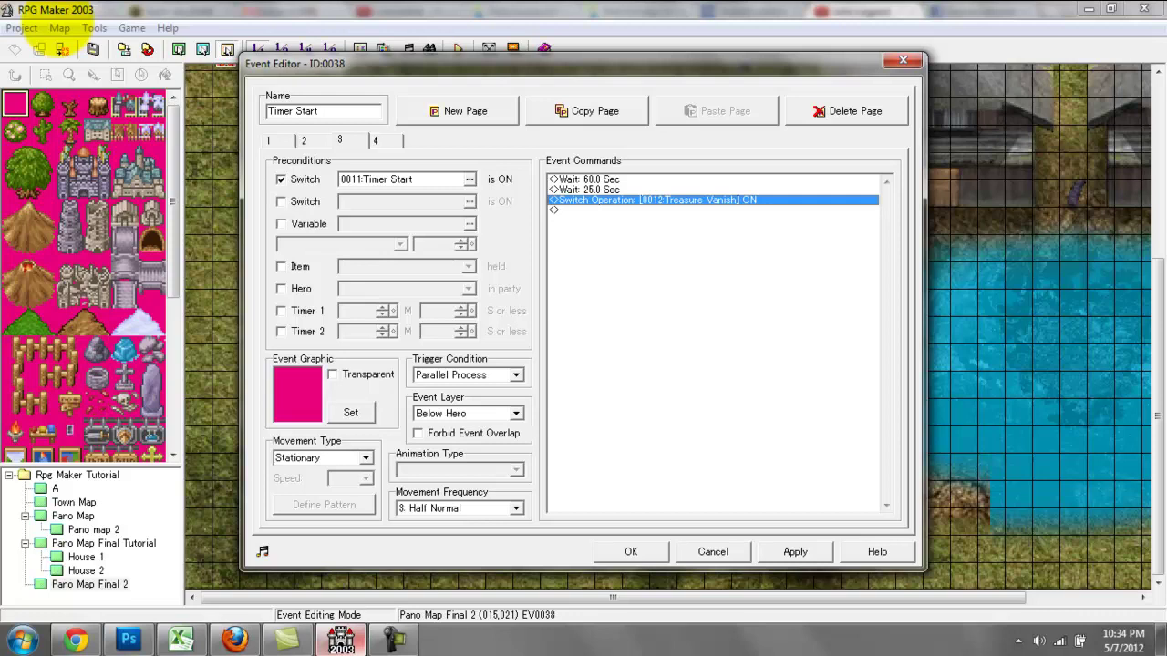
Step: Set the trigger condition of page 4 to Action Key and save the Timer Start event
{"action": "left_click", "coordinate": [378, 140]}
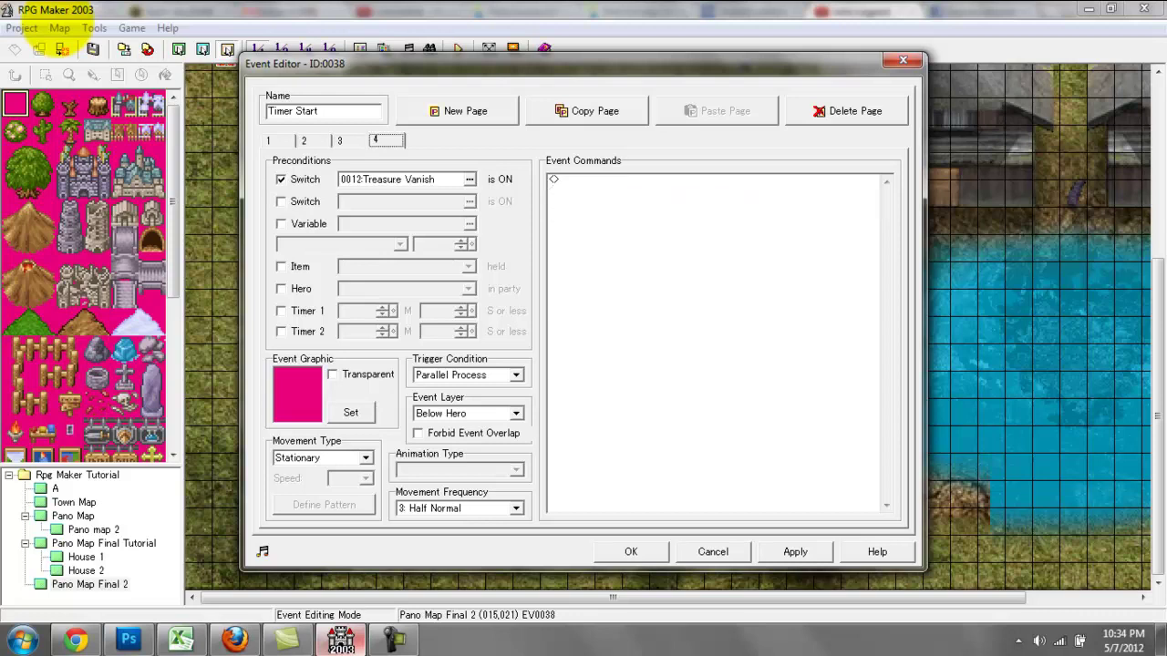
{"action": "left_click", "coordinate": [515, 375]}
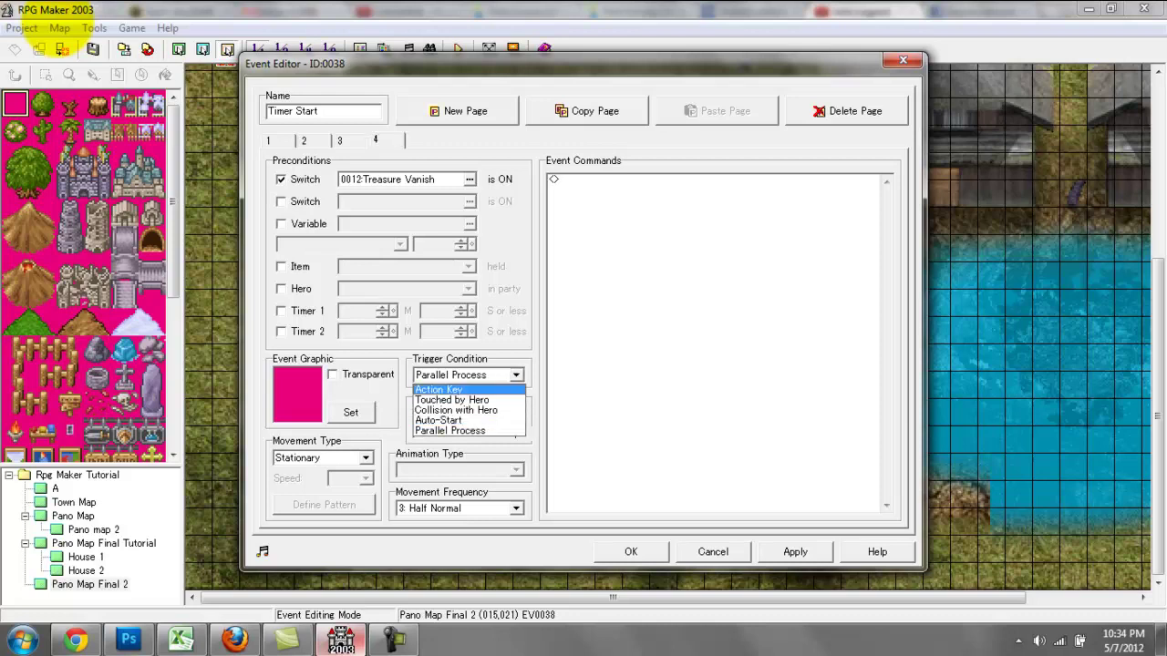
{"action": "left_click", "coordinate": [455, 390]}
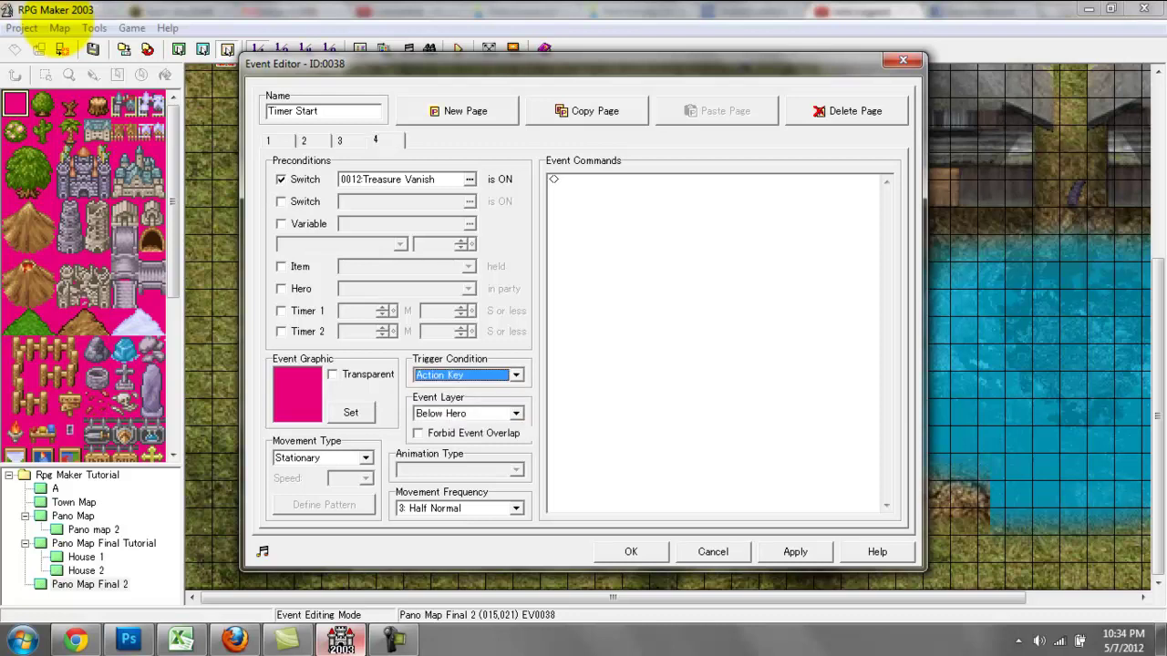
{"action": "left_click", "coordinate": [795, 551]}
{"action": "left_click", "coordinate": [631, 551]}
Step: Add a second page to the Treasure Chest event with switch 0012:Treasure Vanish as its precondition
{"action": "left_click", "coordinate": [1158, 164]}
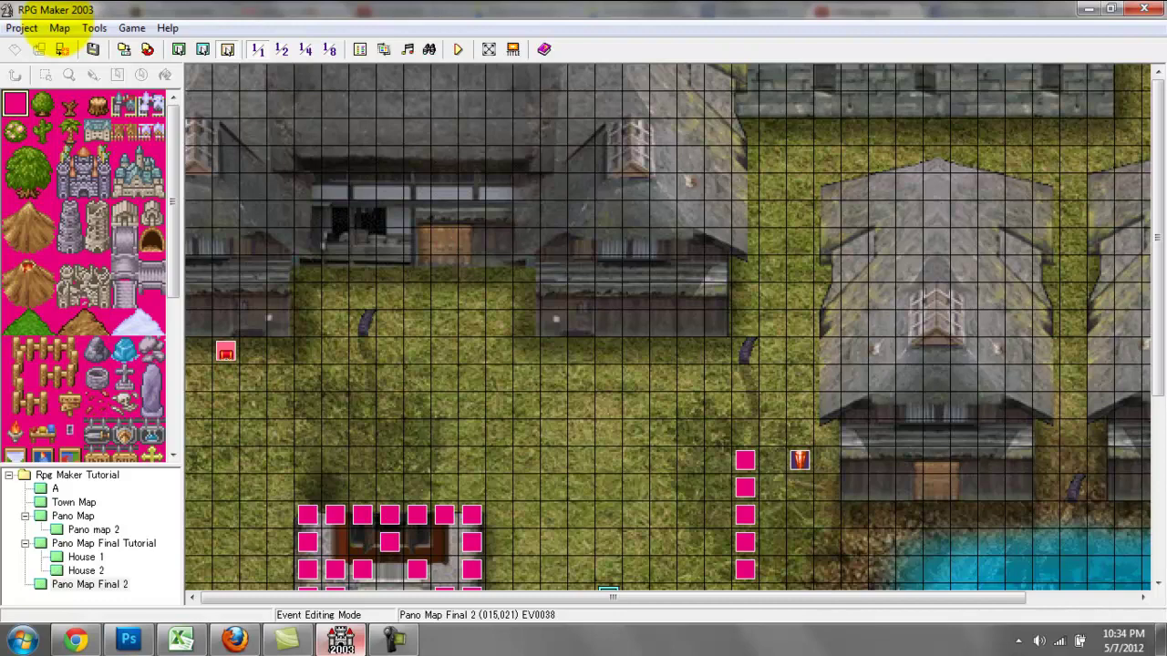
{"action": "double_click", "coordinate": [225, 352]}
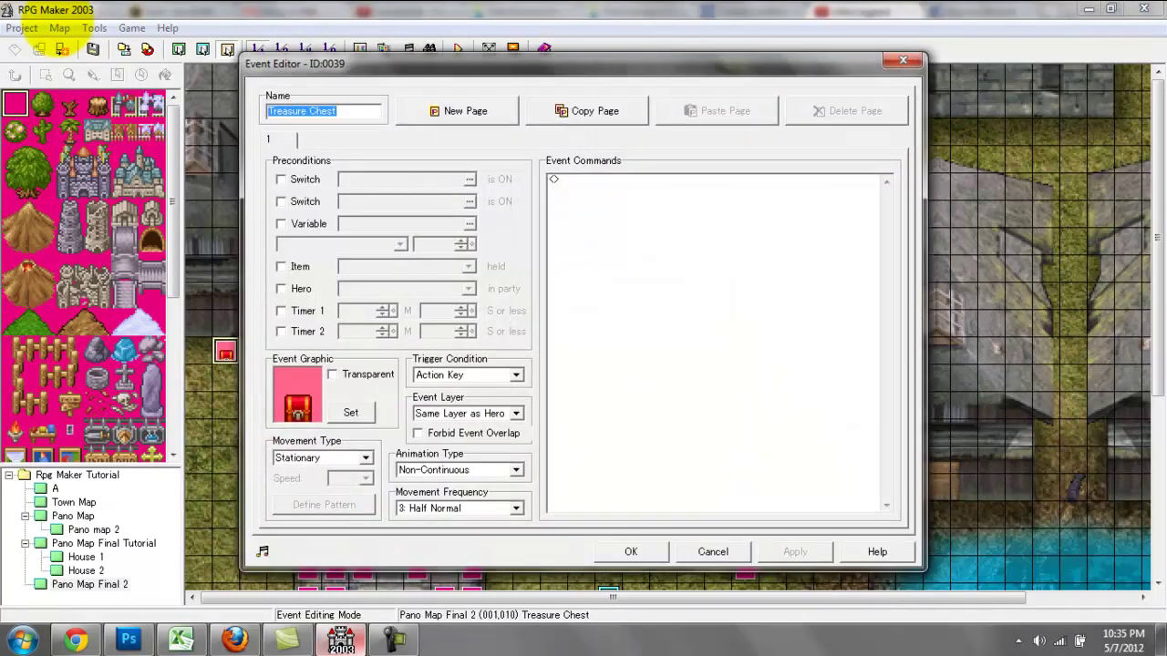
{"action": "left_click", "coordinate": [465, 110]}
{"action": "left_click", "coordinate": [280, 178]}
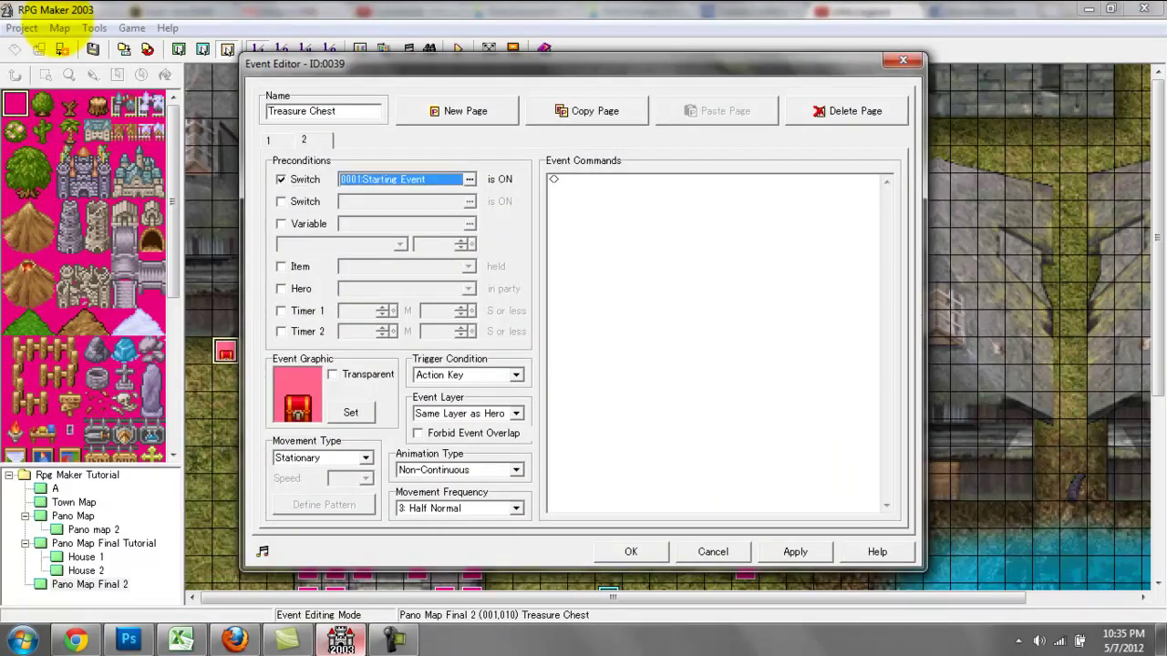
{"action": "left_click", "coordinate": [470, 180]}
{"action": "left_click", "coordinate": [629, 304]}
{"action": "left_click", "coordinate": [523, 457]}
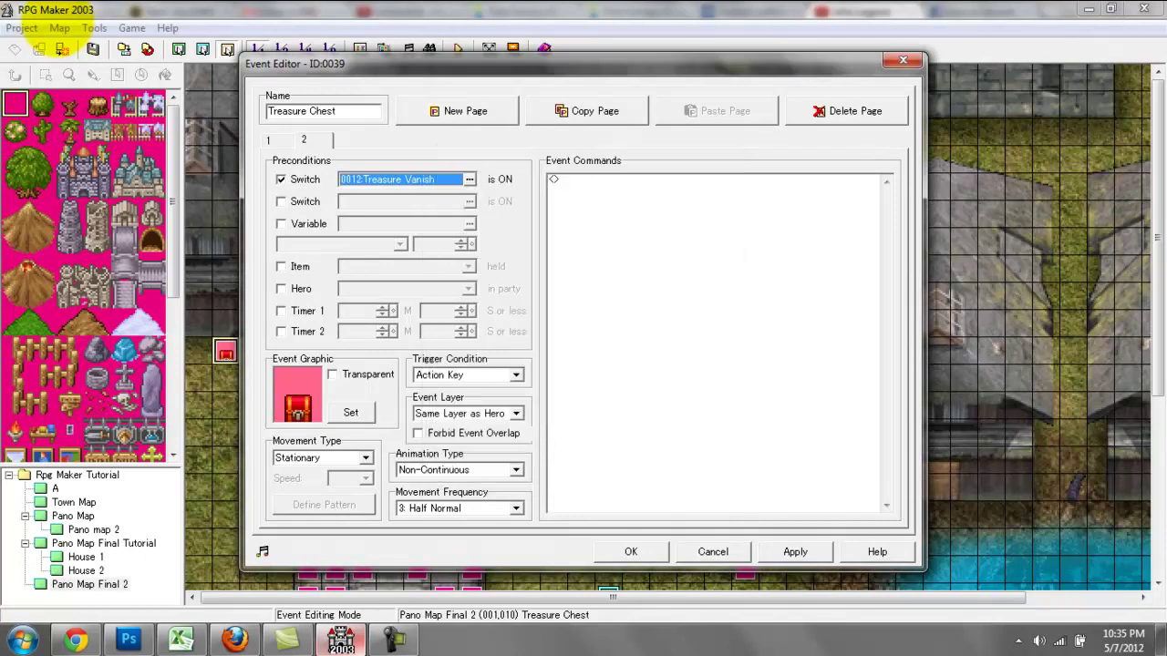
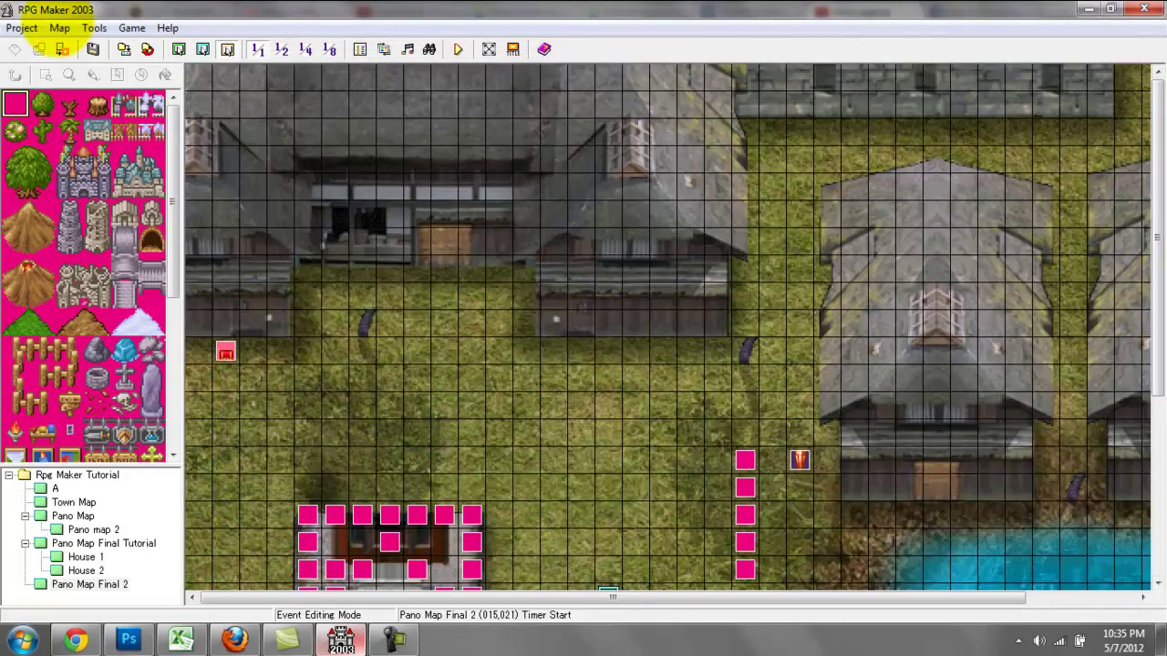
Step: Replace the chest graphic on page 2 of the Treasure Chest event with the empty tile and save the event
{"action": "double_click", "coordinate": [226, 351]}
{"action": "left_click", "coordinate": [312, 140]}
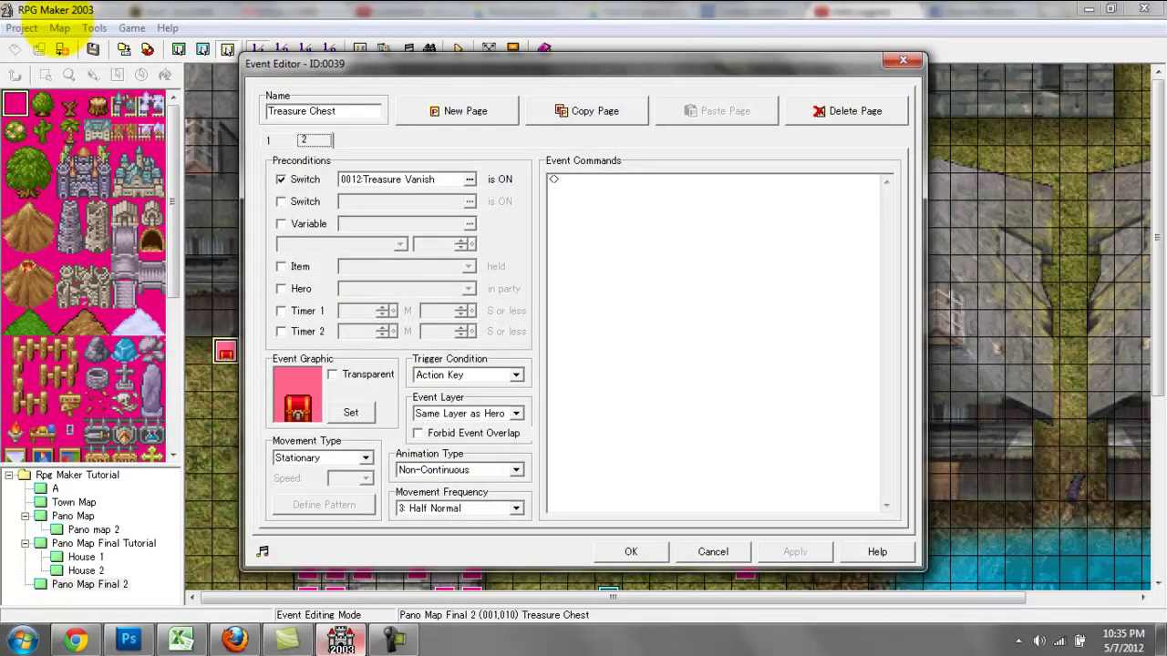
{"action": "left_click", "coordinate": [351, 413]}
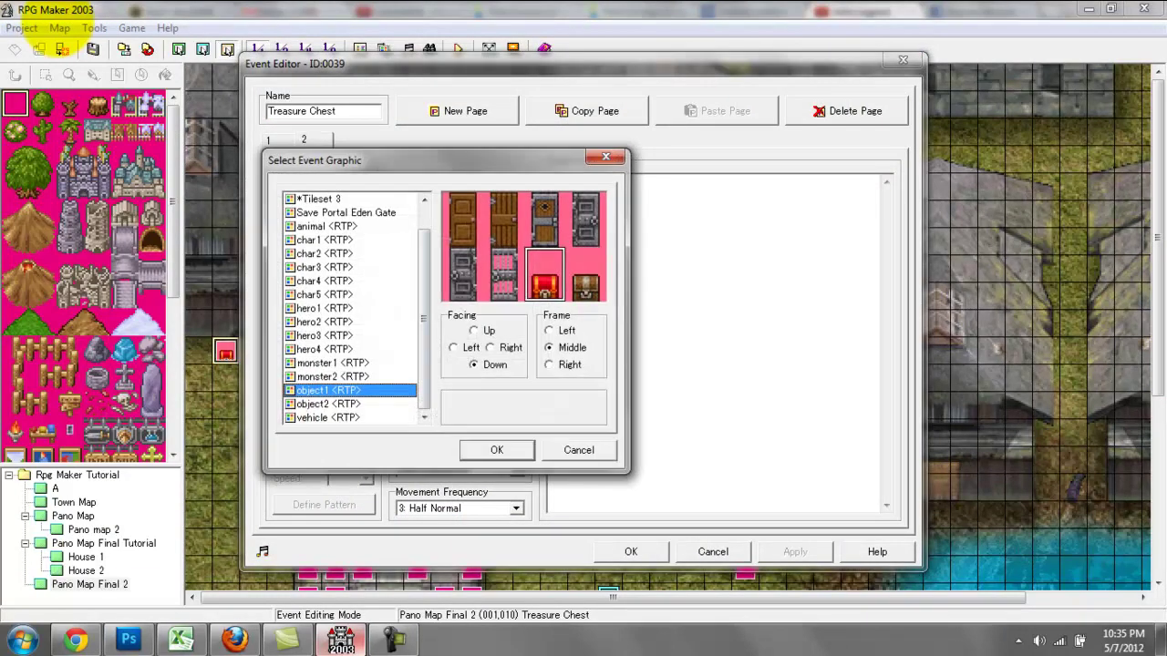
{"action": "left_click", "coordinate": [345, 212]}
{"action": "scroll", "coordinate": [344, 209], "scroll_direction": "up", "scroll_amount": 1}
{"action": "left_click", "coordinate": [337, 199]}
{"action": "left_click", "coordinate": [497, 450]}
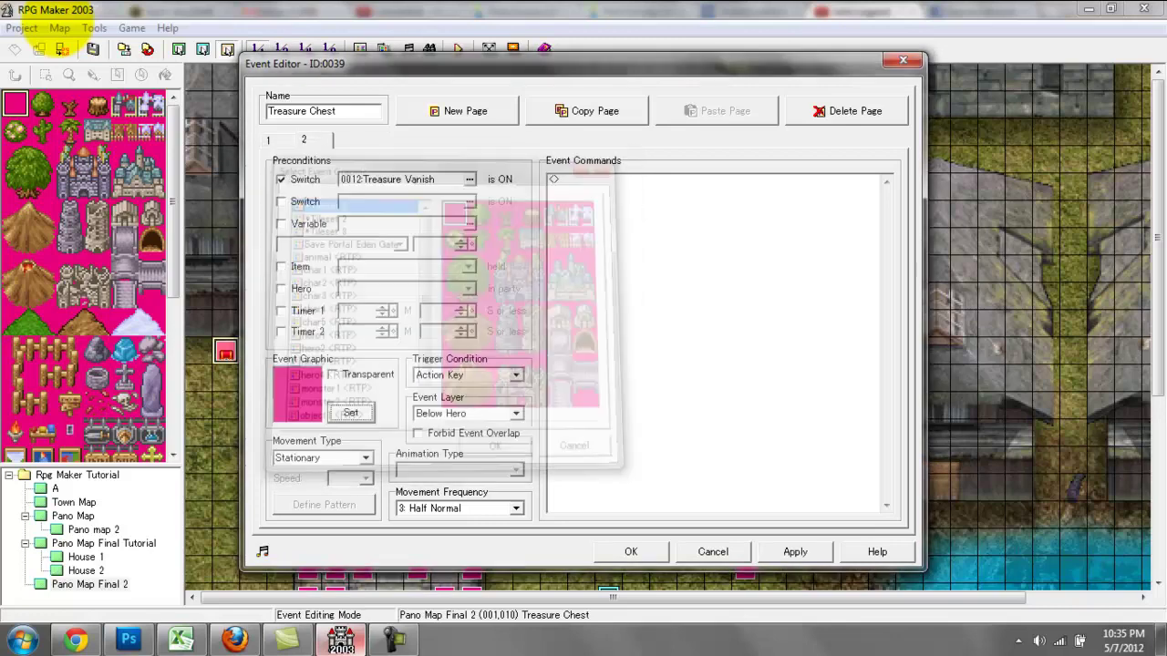
{"action": "left_click", "coordinate": [795, 552]}
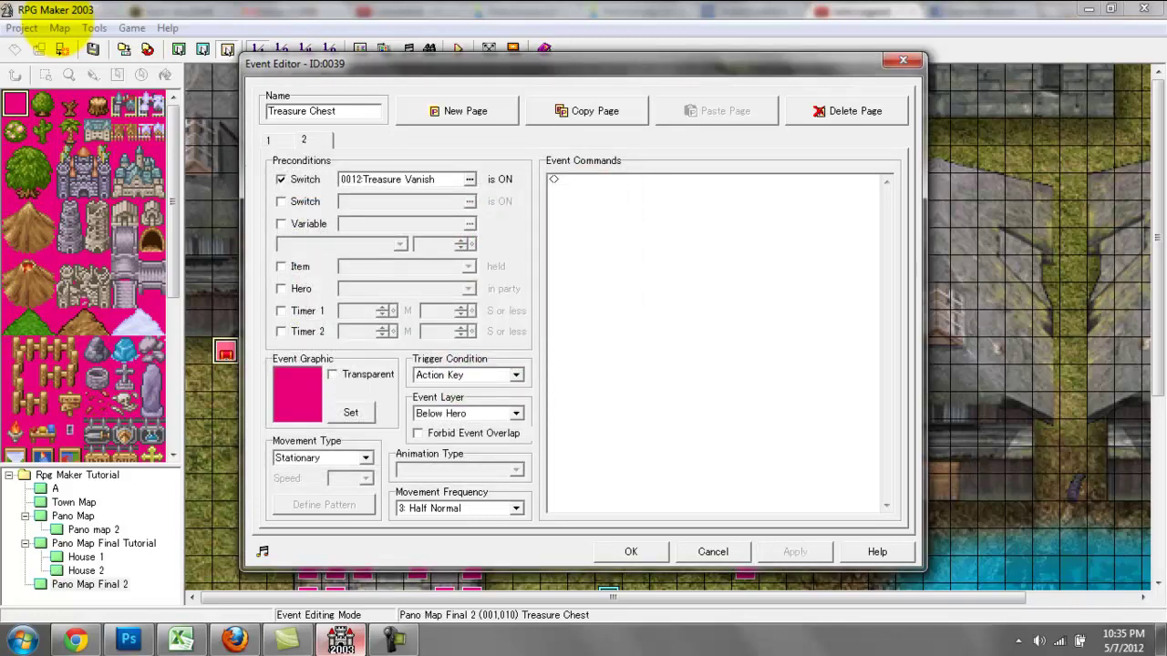
{"action": "left_click", "coordinate": [270, 140]}
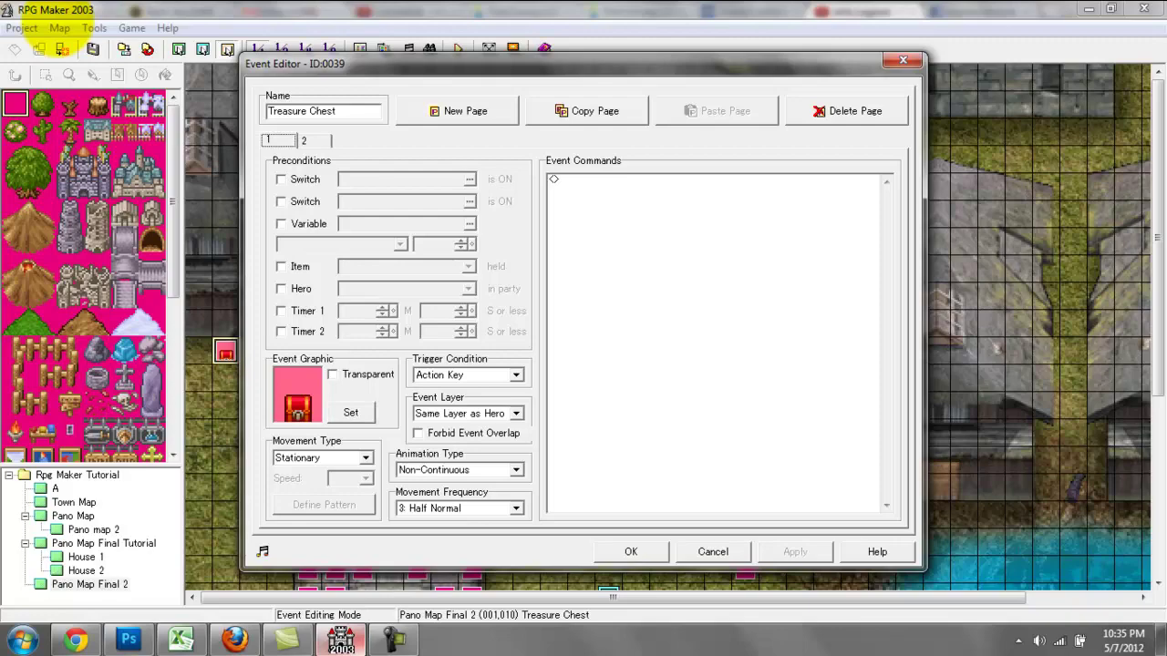
{"action": "left_click", "coordinate": [631, 551]}
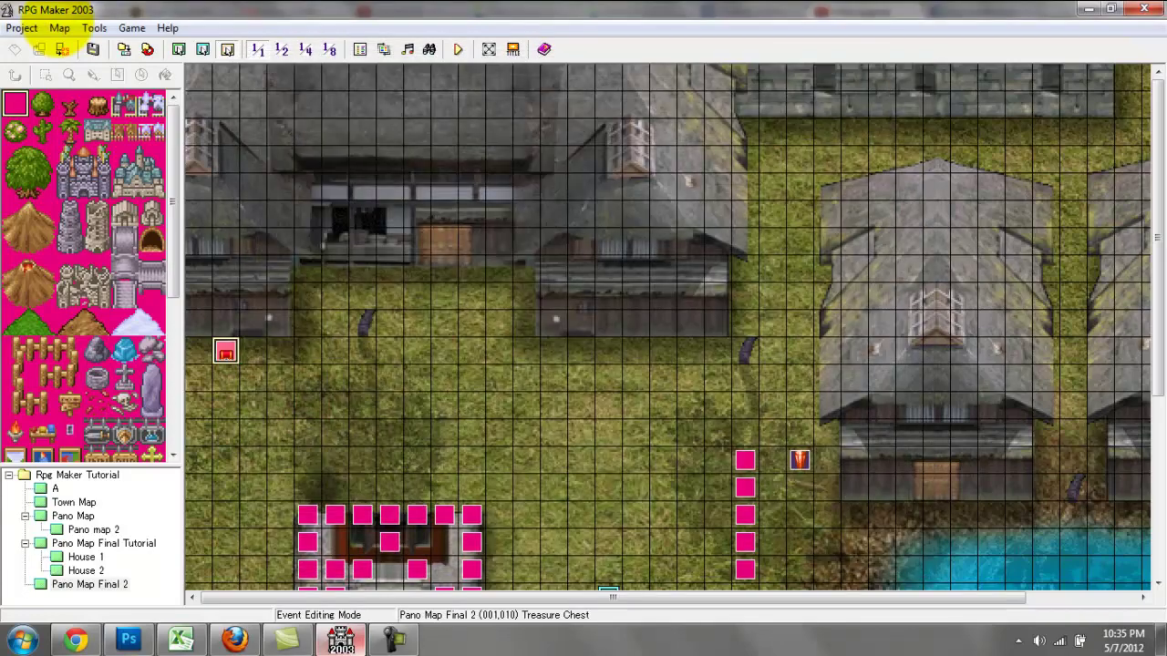
Step: Change the message on page 1 of the Timer Start event to "Timer set to 0 minute and 15 seconds."
{"action": "left_click_drag", "start_coordinate": [1158, 265], "coordinate": [1158, 407]}
{"action": "left_click", "coordinate": [608, 418]}
{"action": "double_click", "coordinate": [608, 418]}
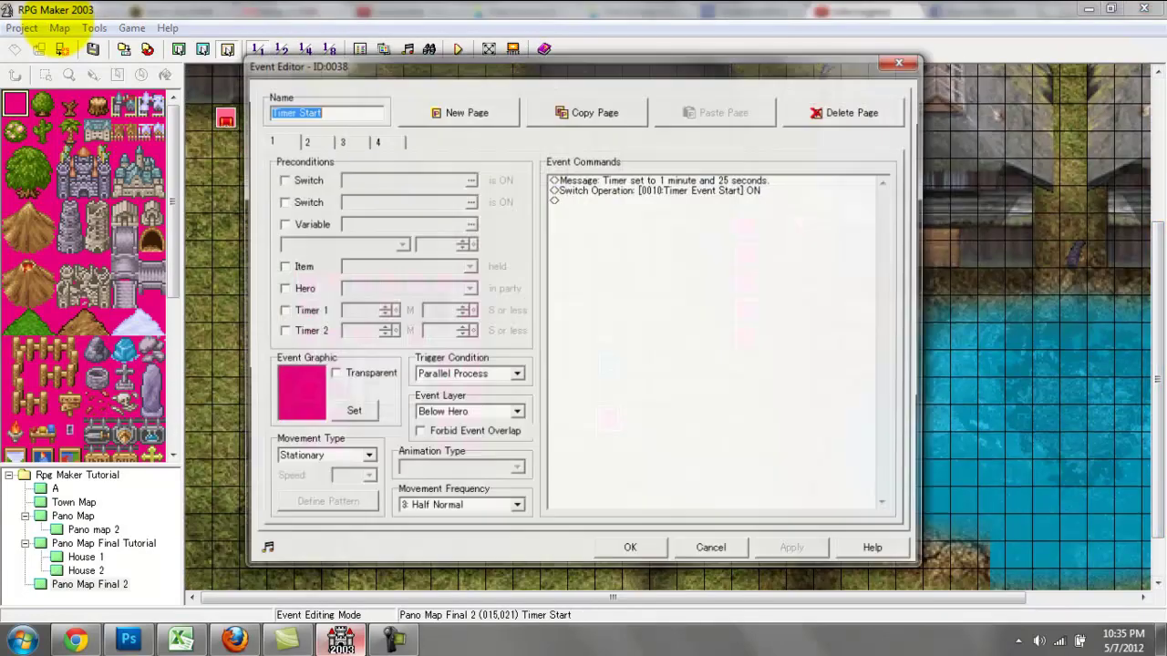
{"action": "left_click", "coordinate": [305, 141]}
{"action": "left_click", "coordinate": [270, 140]}
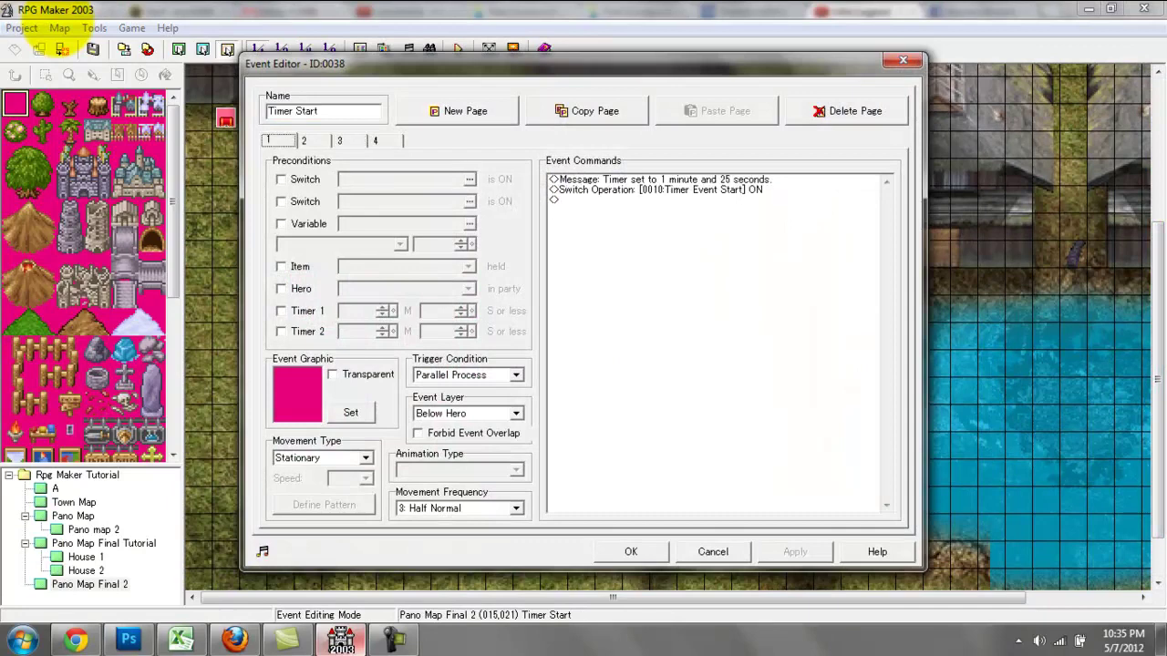
{"action": "double_click", "coordinate": [665, 180]}
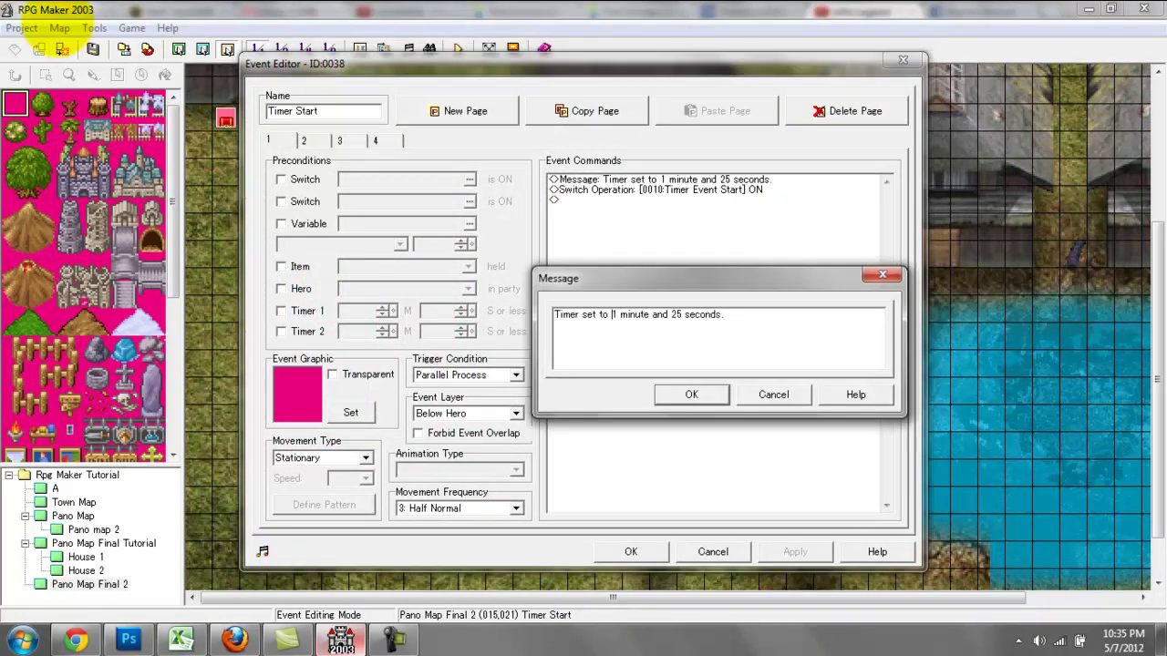
{"action": "key", "text": "BackSpace"}
{"action": "type", "text": "0"}
{"action": "left_click", "coordinate": [676, 315]}
{"action": "key", "text": "BackSpace"}
{"action": "type", "text": "1"}
{"action": "left_click", "coordinate": [692, 394]}
Step: Set the Timer 1 operation on page 2 of the Timer Start event to 0 minutes and 15 seconds
{"action": "left_click", "coordinate": [305, 141]}
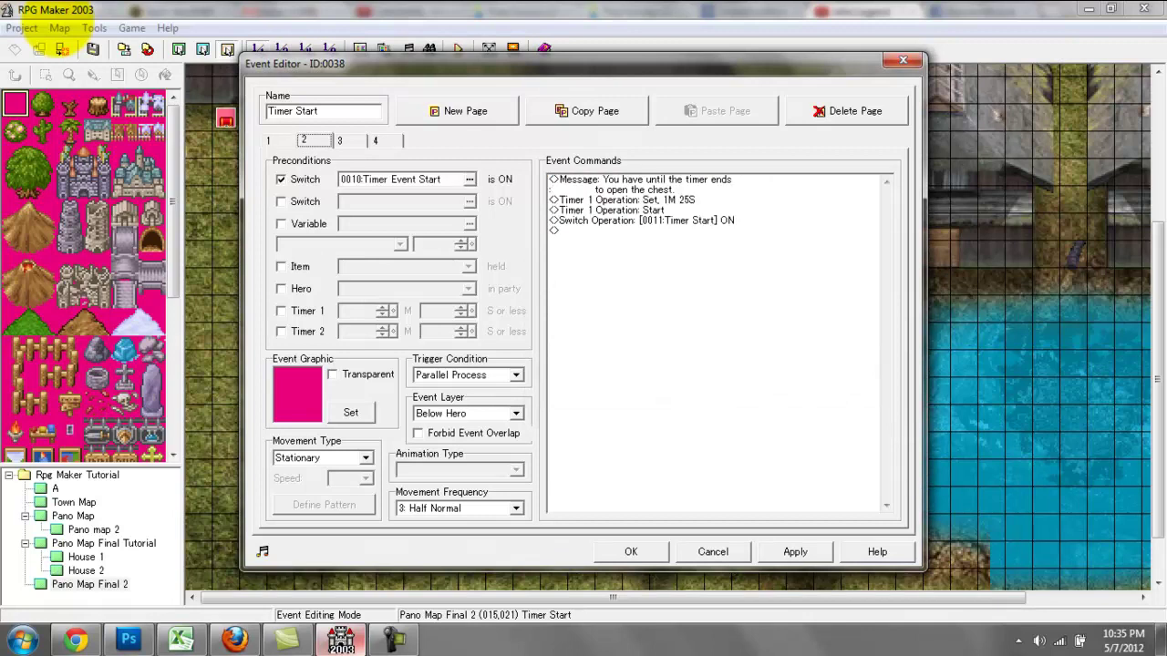
{"action": "double_click", "coordinate": [627, 200]}
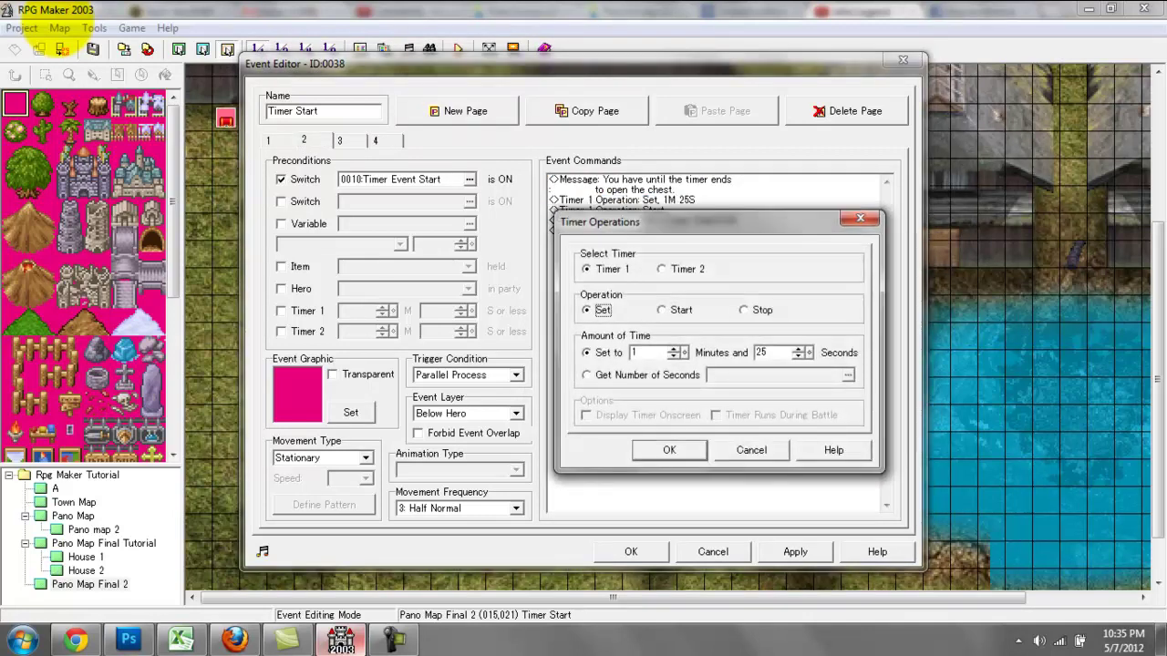
{"action": "double_click", "coordinate": [635, 353]}
{"action": "type", "text": "0"}
{"action": "key", "text": "Tab"}
{"action": "type", "text": "15"}
{"action": "key", "text": "Return"}
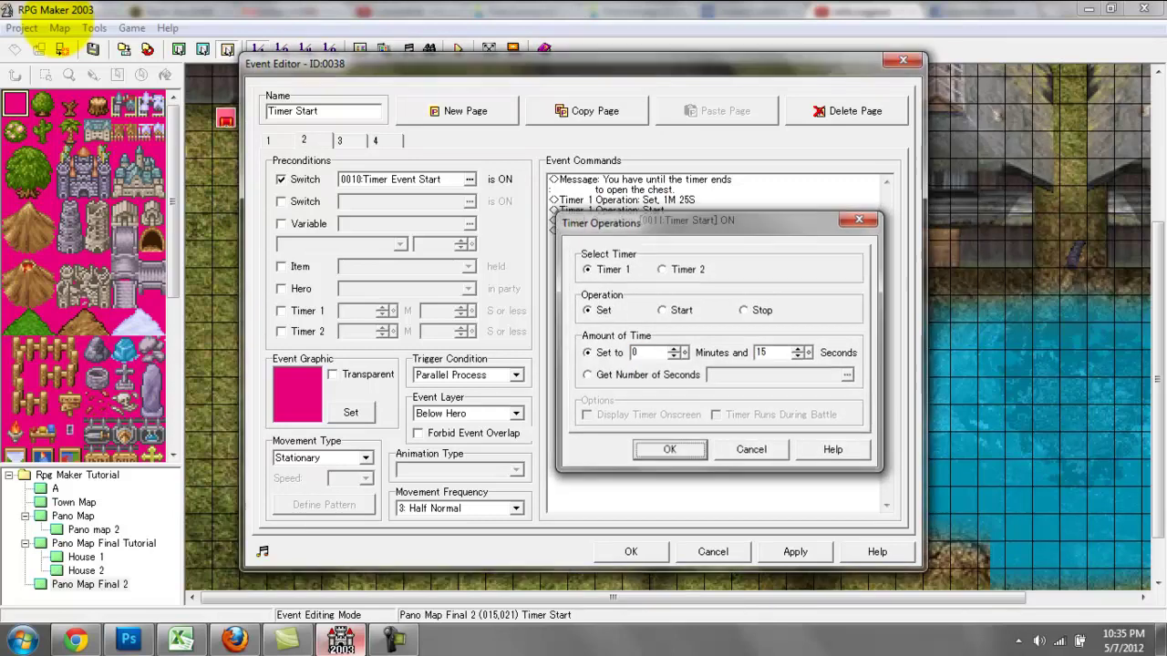
Step: Delete the 60-second Wait on page 3 and set the remaining Wait to 150 tenths of a second
{"action": "left_click", "coordinate": [339, 141]}
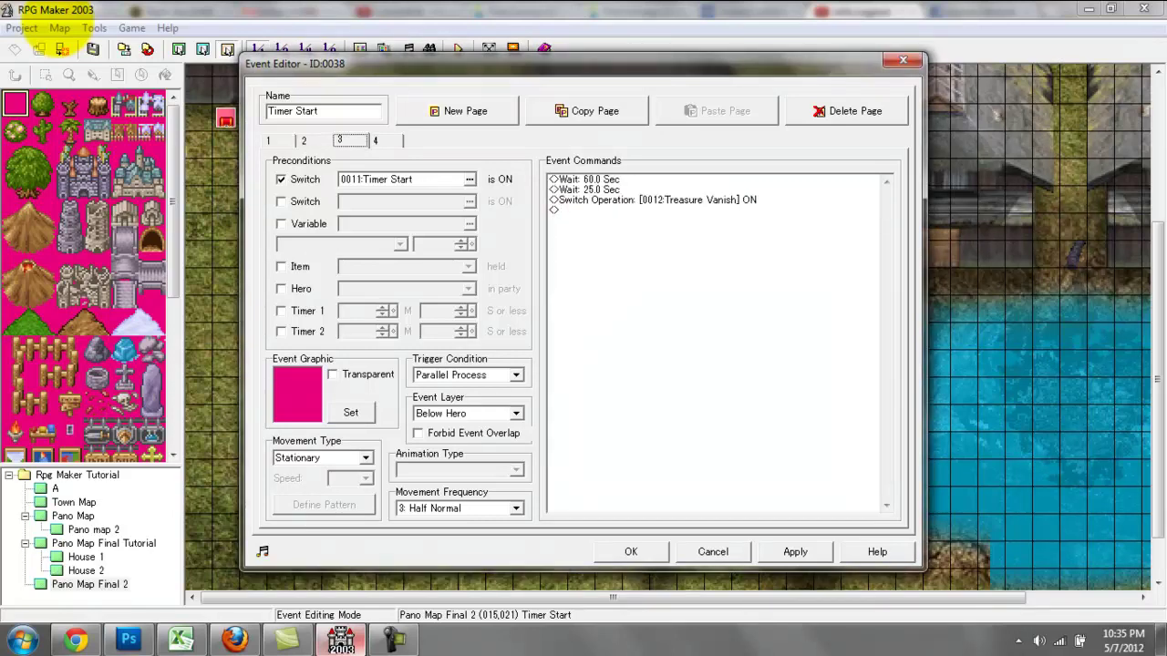
{"action": "left_click", "coordinate": [304, 140]}
{"action": "left_click", "coordinate": [339, 141]}
{"action": "left_click", "coordinate": [590, 180]}
{"action": "key", "text": "Delete"}
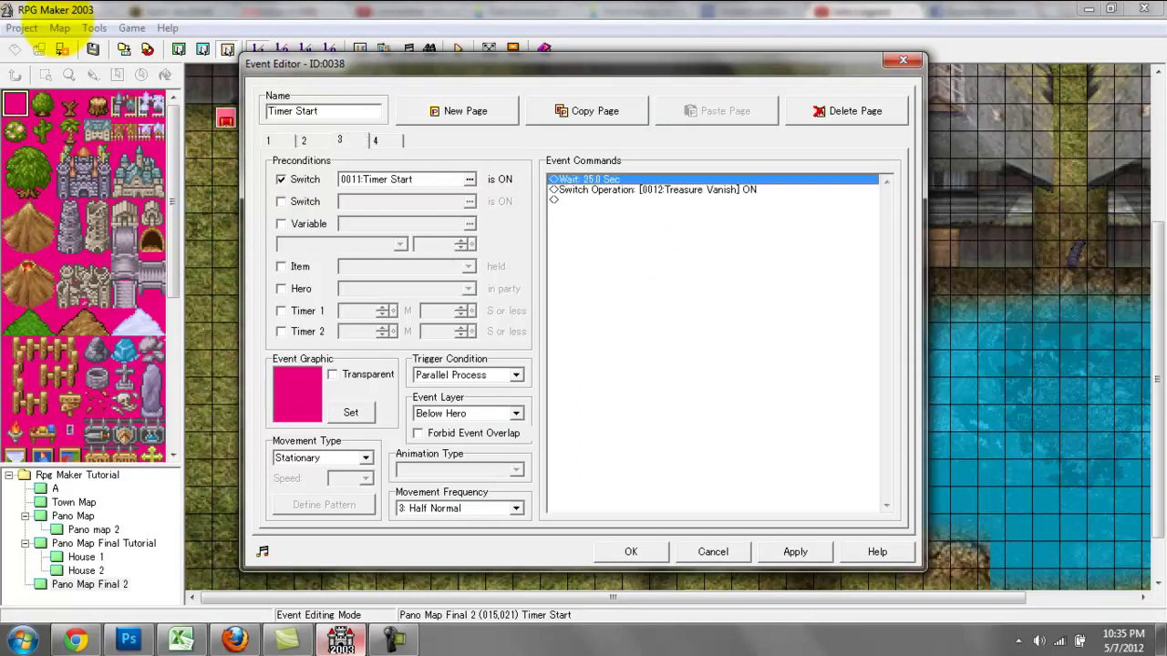
{"action": "key", "text": "Return"}
{"action": "type", "text": "150"}
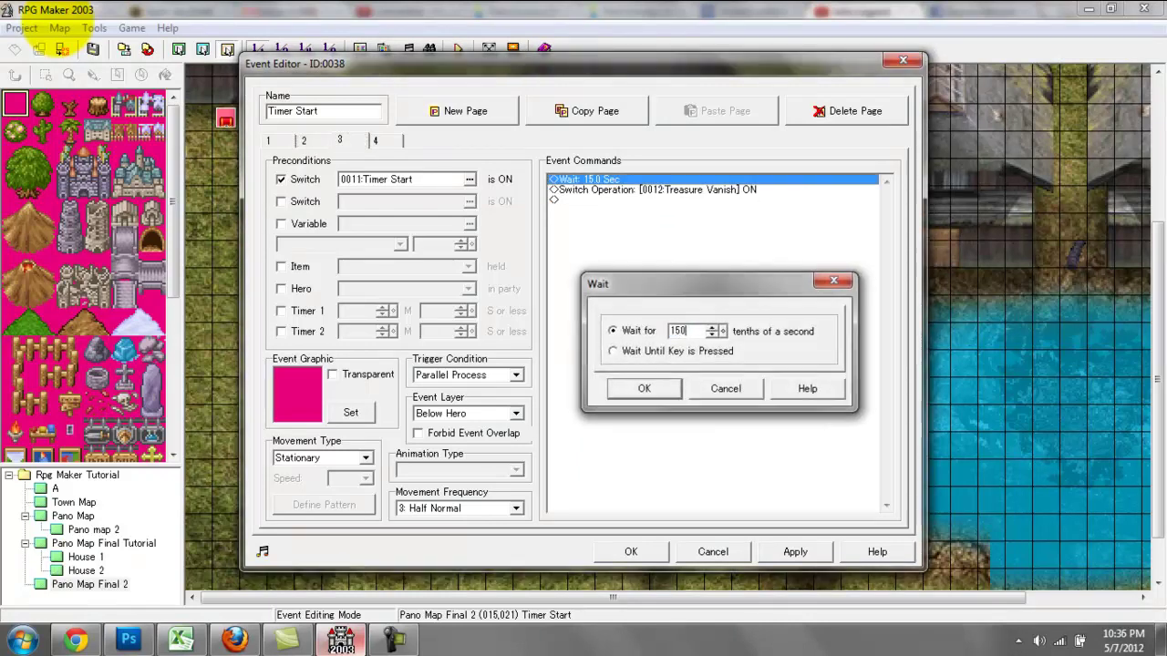
{"action": "key", "text": "Return"}
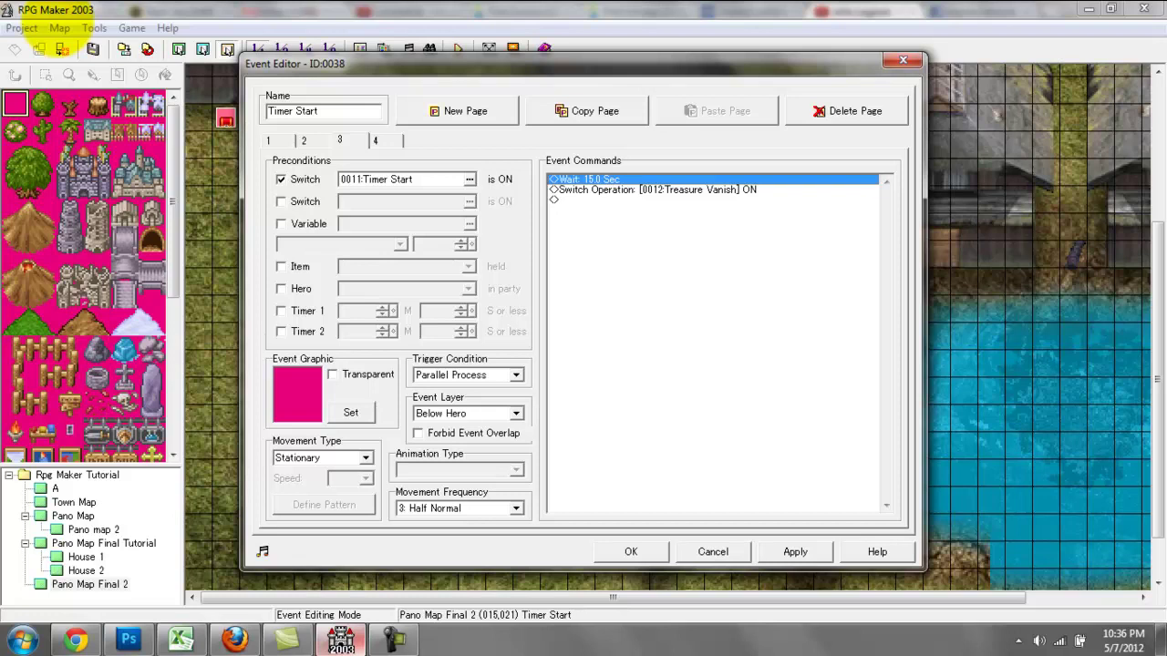
Step: Change the page 1 message to announce 10 seconds, reading "Timer set to 0 minute and 10 seconds."
{"action": "left_click", "coordinate": [303, 141]}
{"action": "left_click", "coordinate": [269, 140]}
{"action": "left_click", "coordinate": [303, 141]}
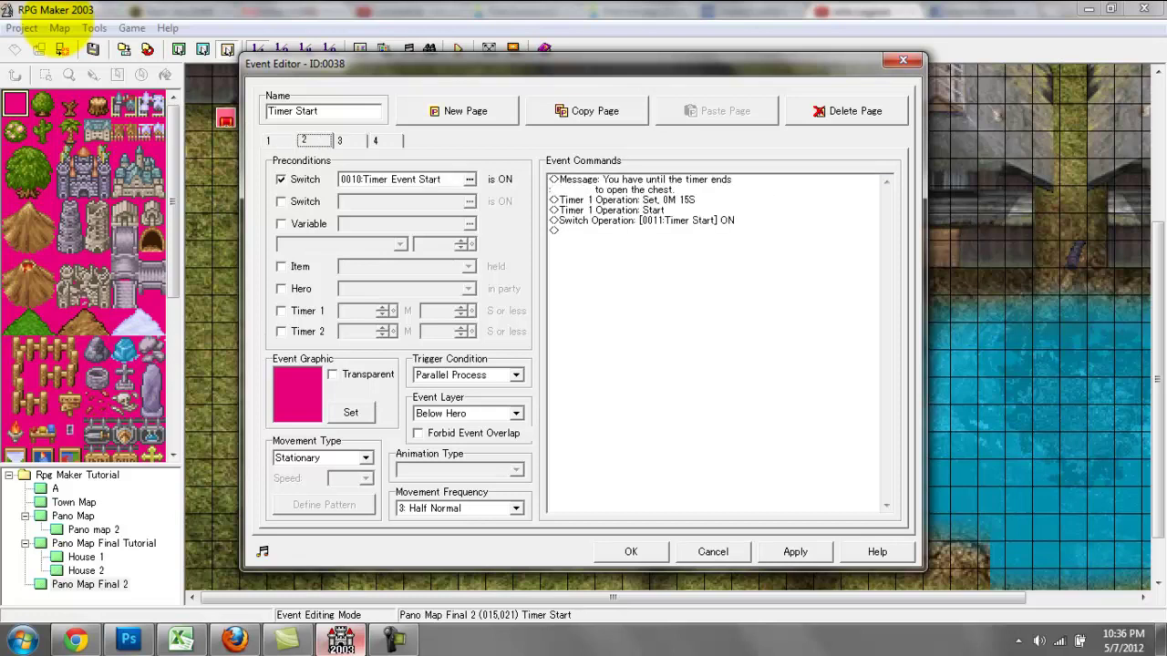
{"action": "left_click", "coordinate": [268, 140]}
{"action": "double_click", "coordinate": [666, 179]}
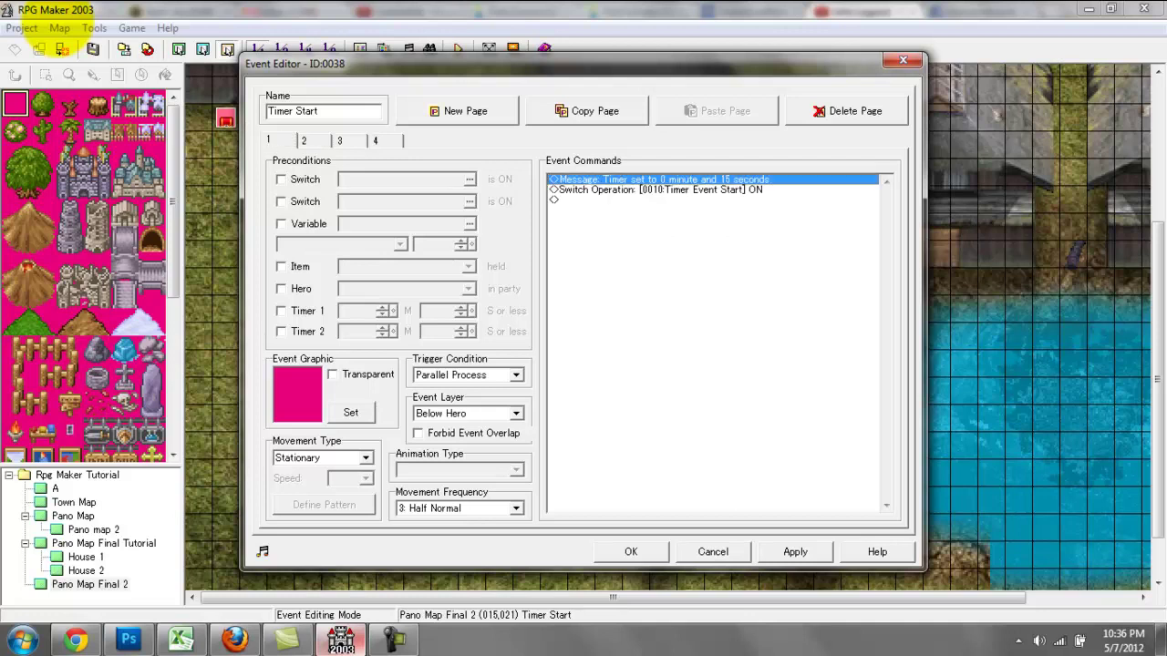
{"action": "left_click", "coordinate": [683, 314]}
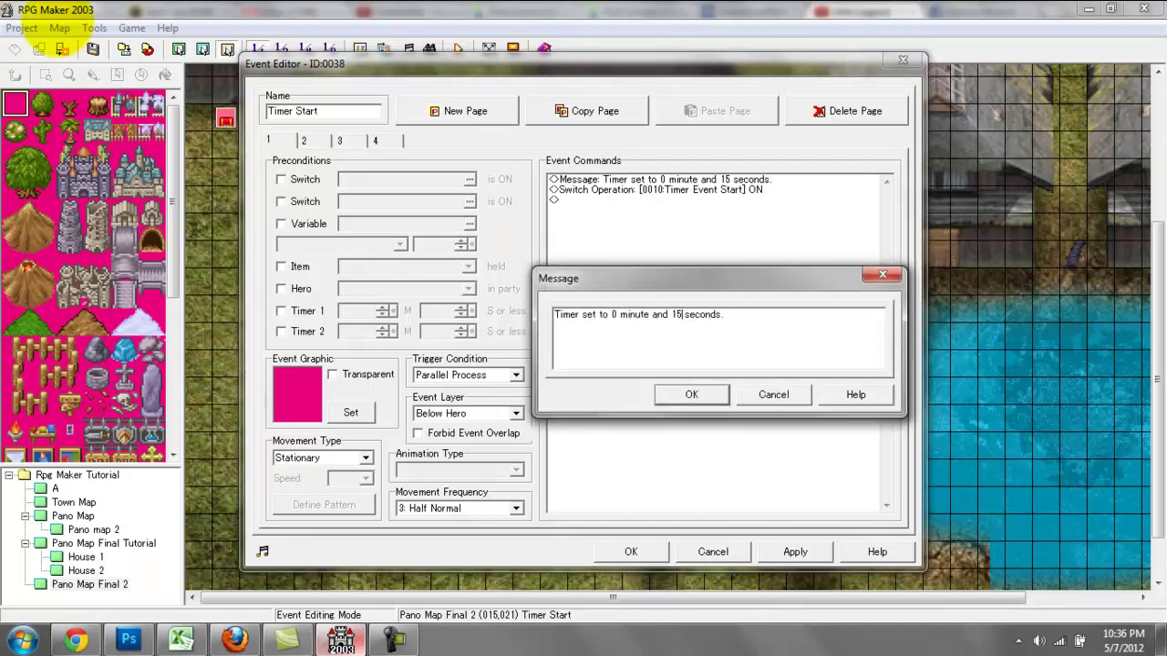
{"action": "key", "text": "BackSpace"}
{"action": "type", "text": "0"}
{"action": "left_click", "coordinate": [691, 395]}
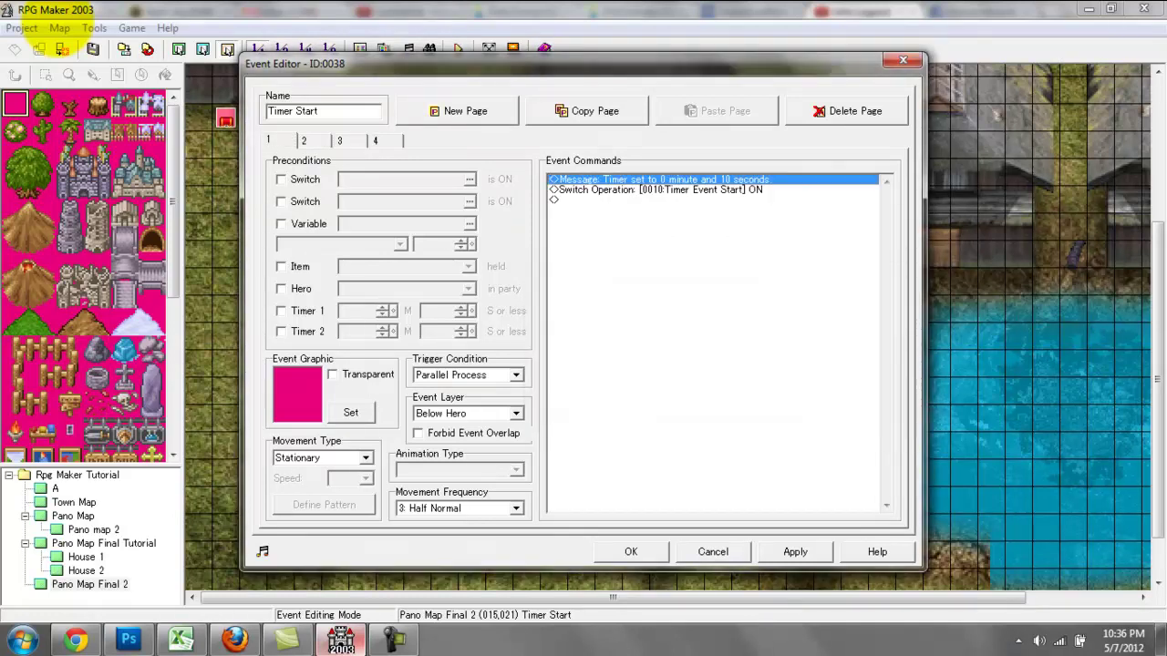
Step: Set the Timer 1 operation on page 2 to 0 minutes and 10 seconds
{"action": "left_click", "coordinate": [303, 141]}
{"action": "left_click", "coordinate": [638, 200]}
{"action": "double_click", "coordinate": [639, 199]}
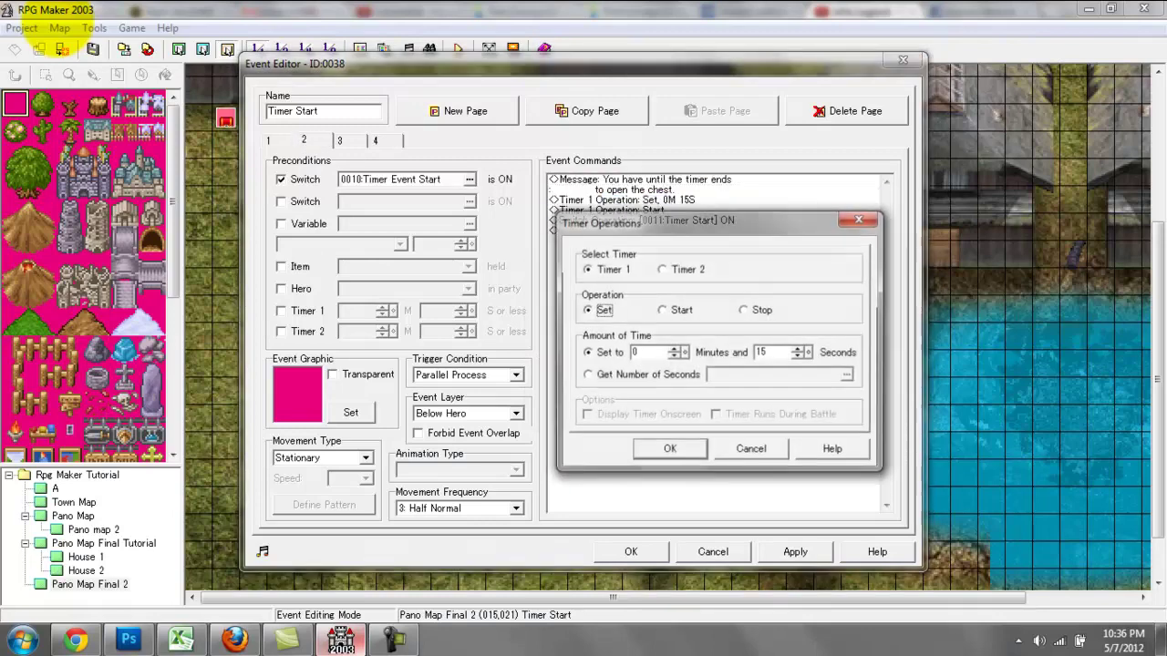
{"action": "left_click", "coordinate": [766, 352]}
{"action": "key", "text": "BackSpace"}
{"action": "type", "text": "0"}
{"action": "key", "text": "Return"}
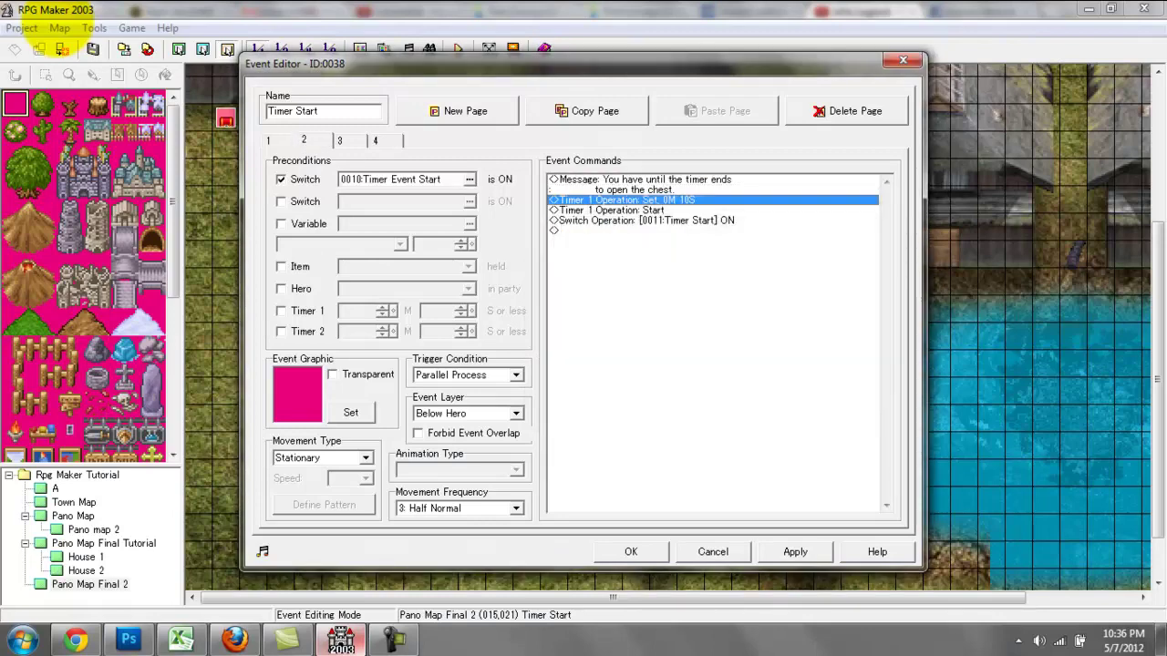
Step: Set the Wait on page 3 to 100 tenths of a second, apply the changes and close the Timer Start event
{"action": "left_click", "coordinate": [339, 140]}
{"action": "double_click", "coordinate": [638, 180]}
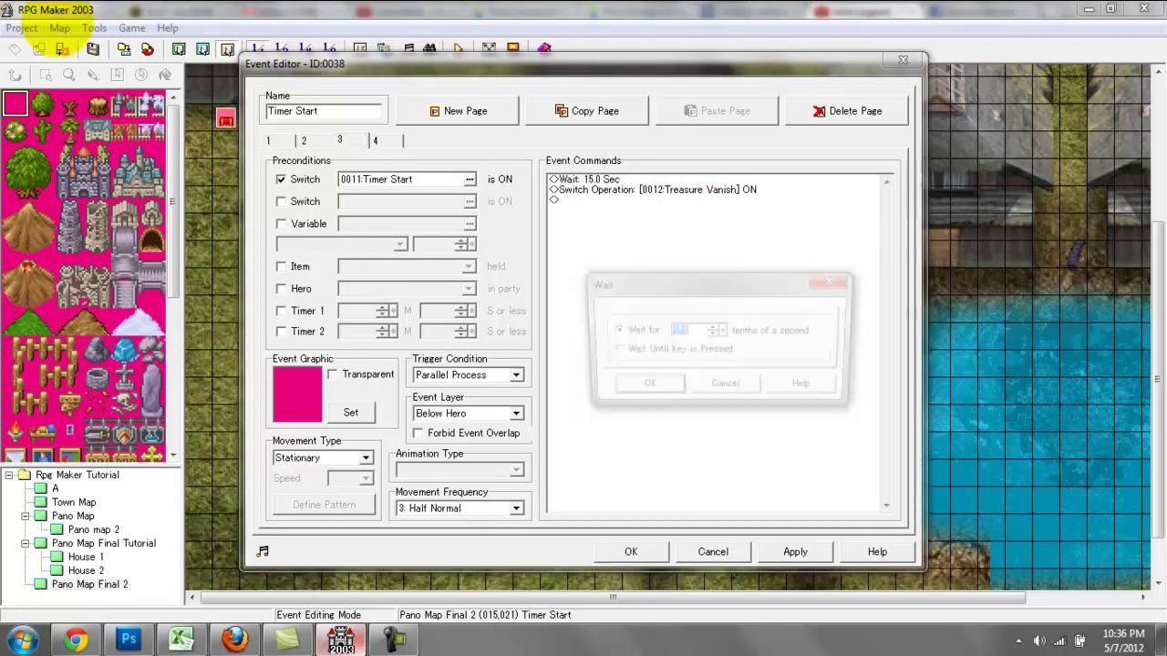
{"action": "type", "text": "100"}
{"action": "key", "text": "Return"}
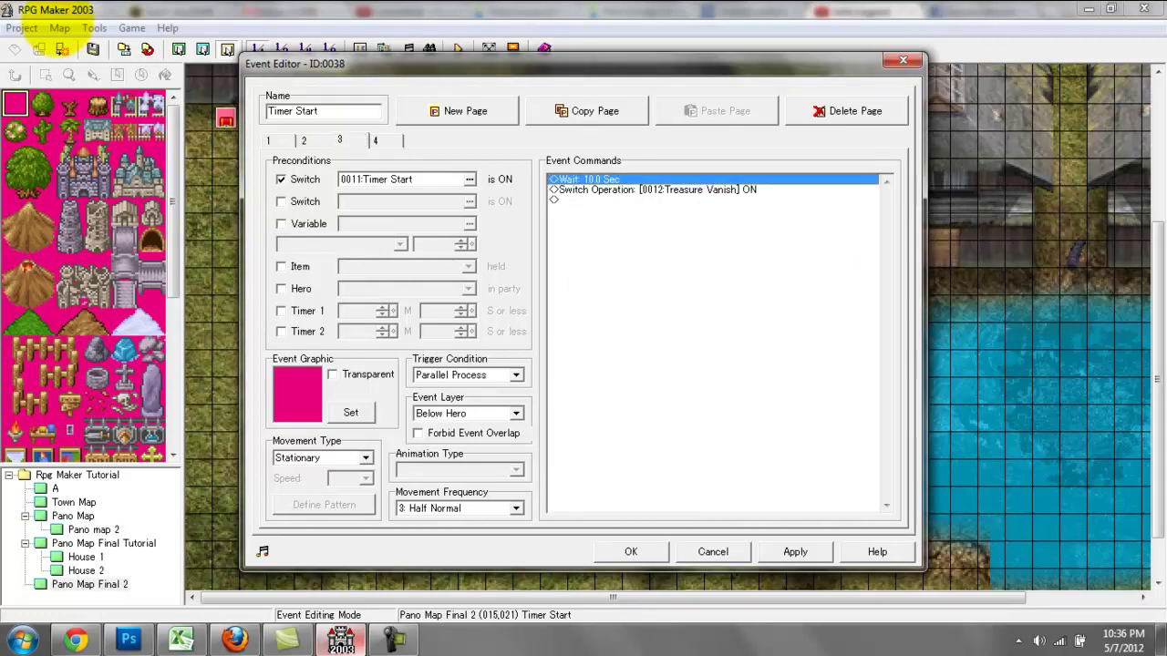
{"action": "left_click", "coordinate": [795, 553]}
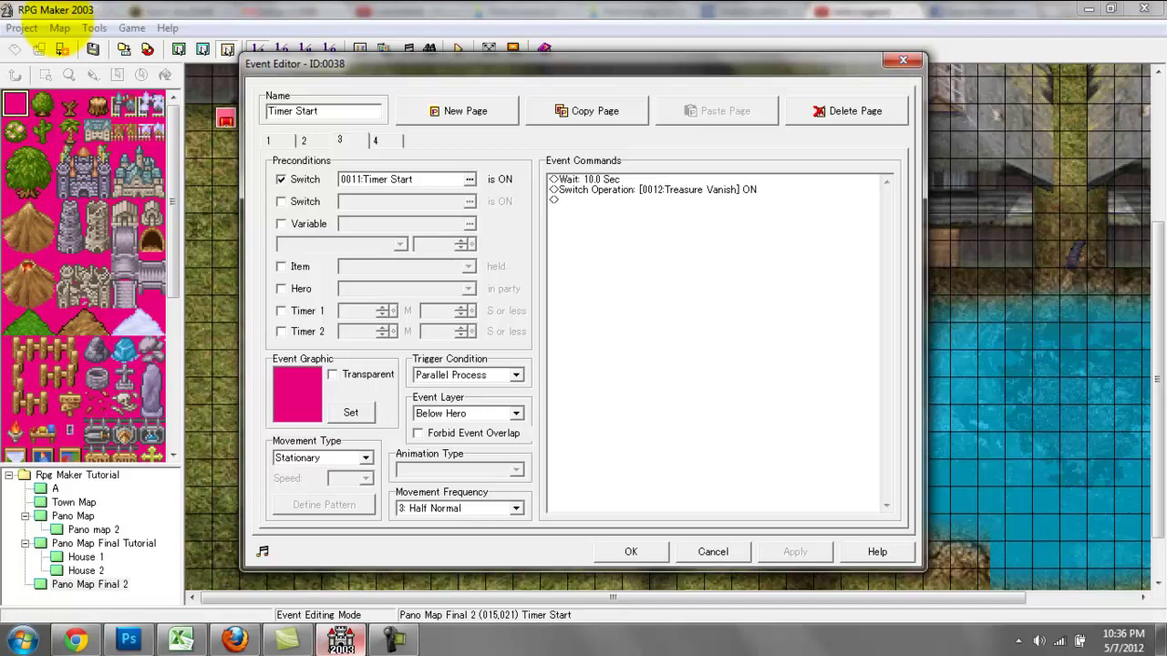
{"action": "left_click", "coordinate": [386, 140]}
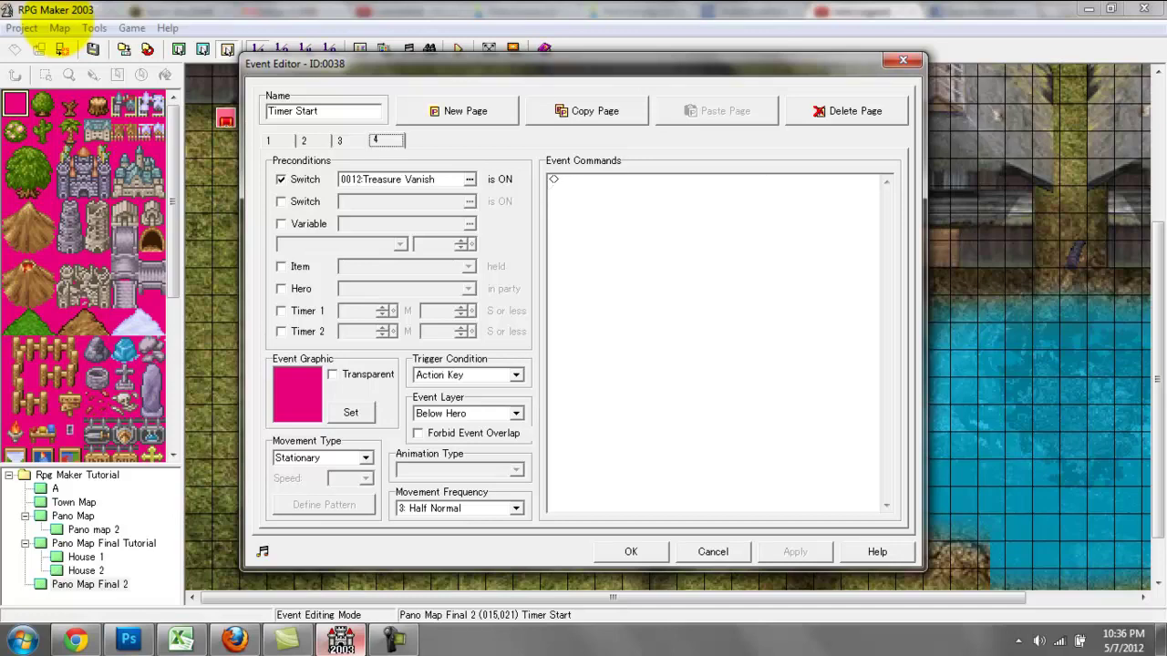
{"action": "key", "text": "Escape"}
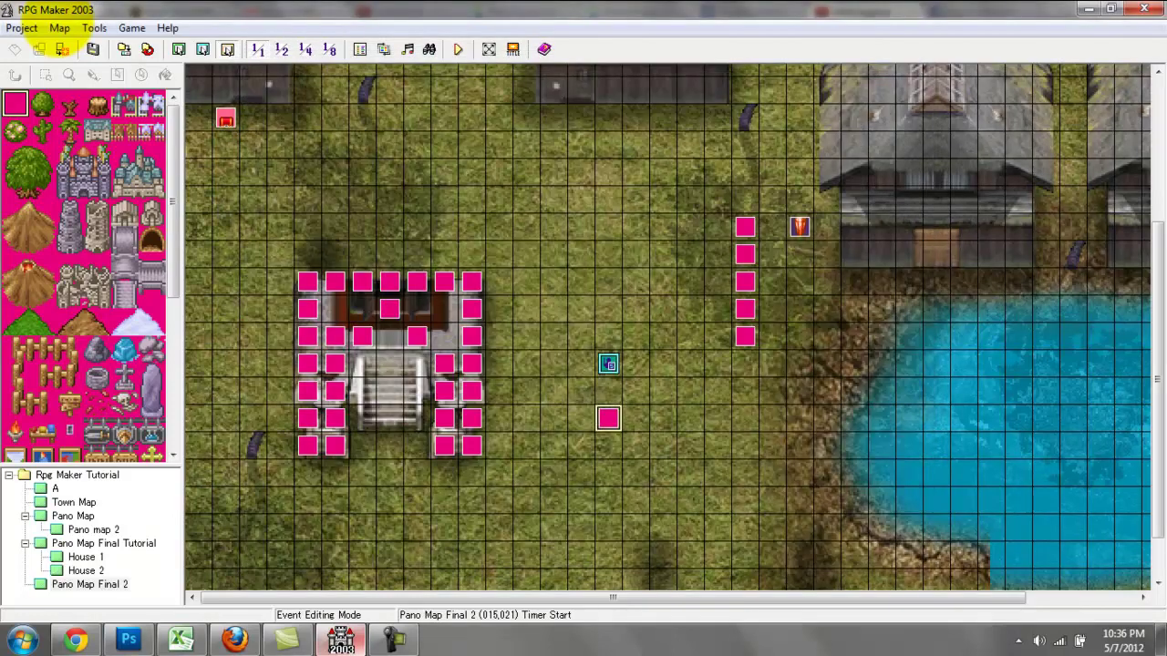
Step: Reopen the Treasure Chest event and check the settings of page 2
{"action": "double_click", "coordinate": [226, 117]}
{"action": "left_click", "coordinate": [311, 140]}
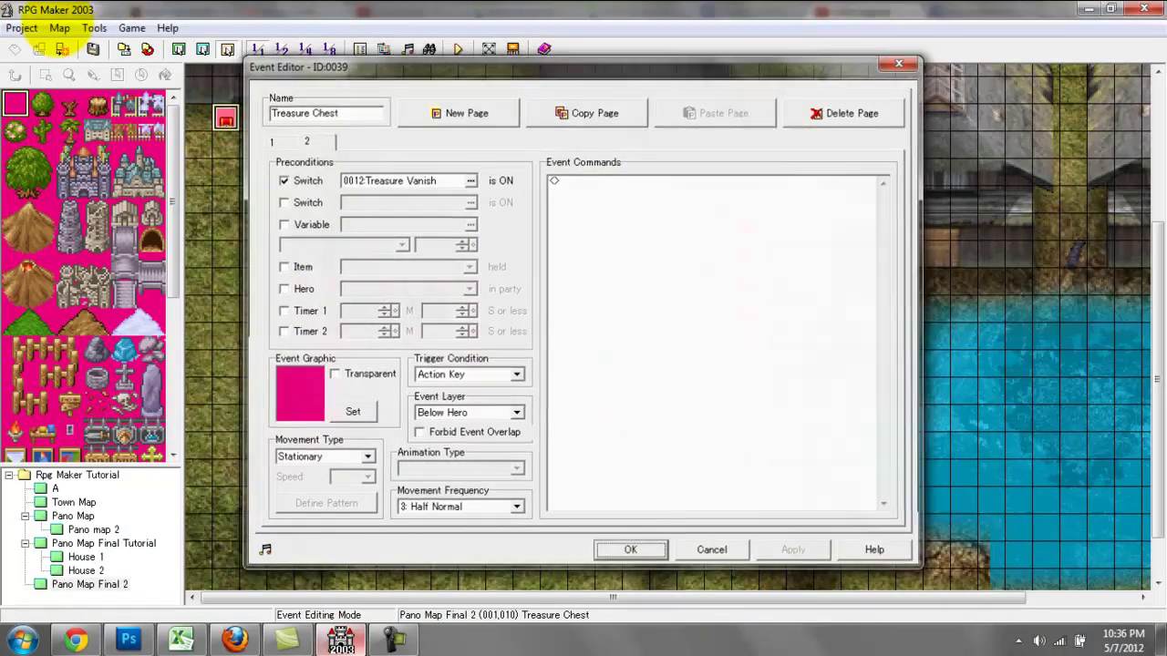
Step: Leave the Treasure Chest event and bring up page 3 of the Timer Start event
{"action": "key", "text": "Escape"}
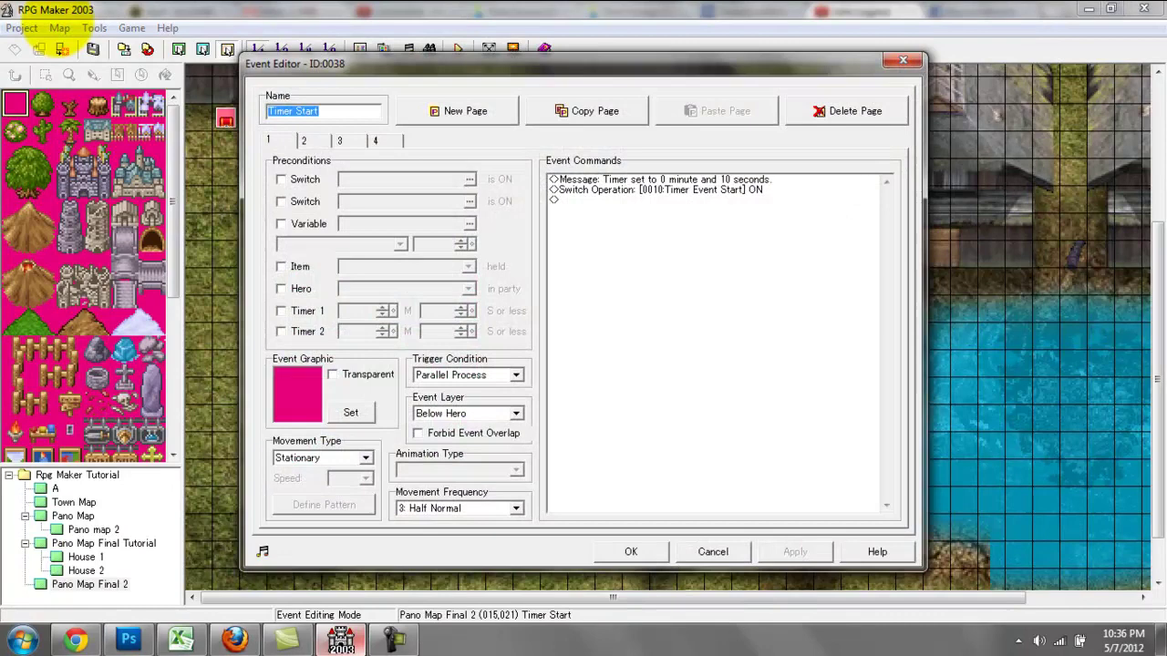
{"action": "key", "text": "ctrl+shift+Tab"}
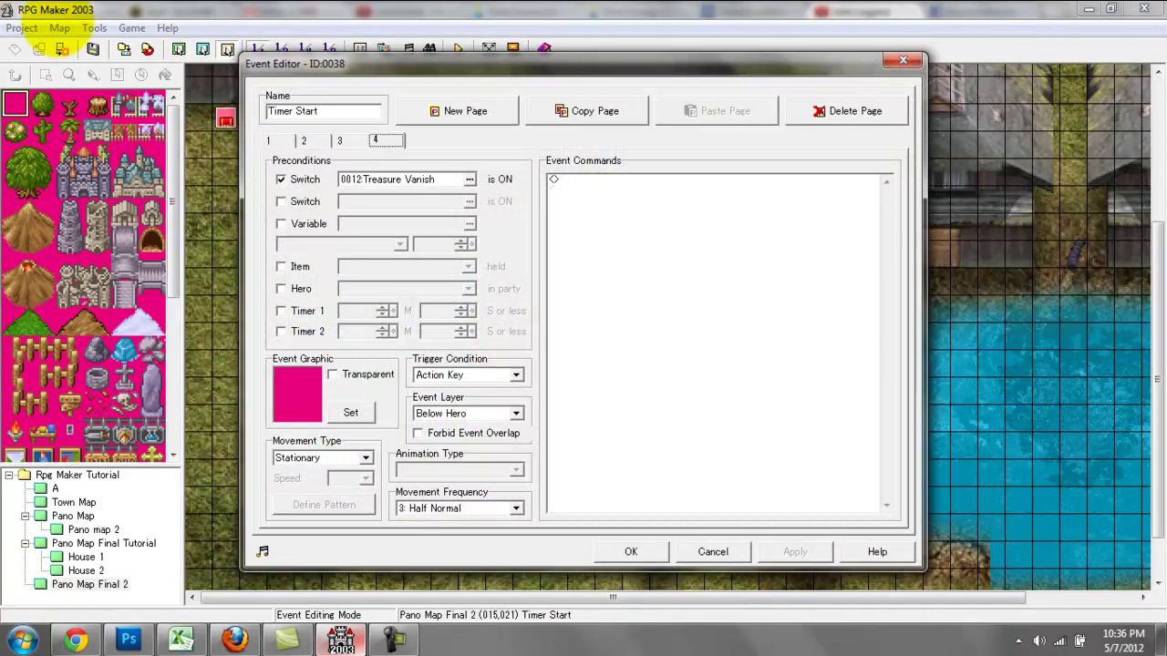
{"action": "key", "text": "ctrl+shift+Tab"}
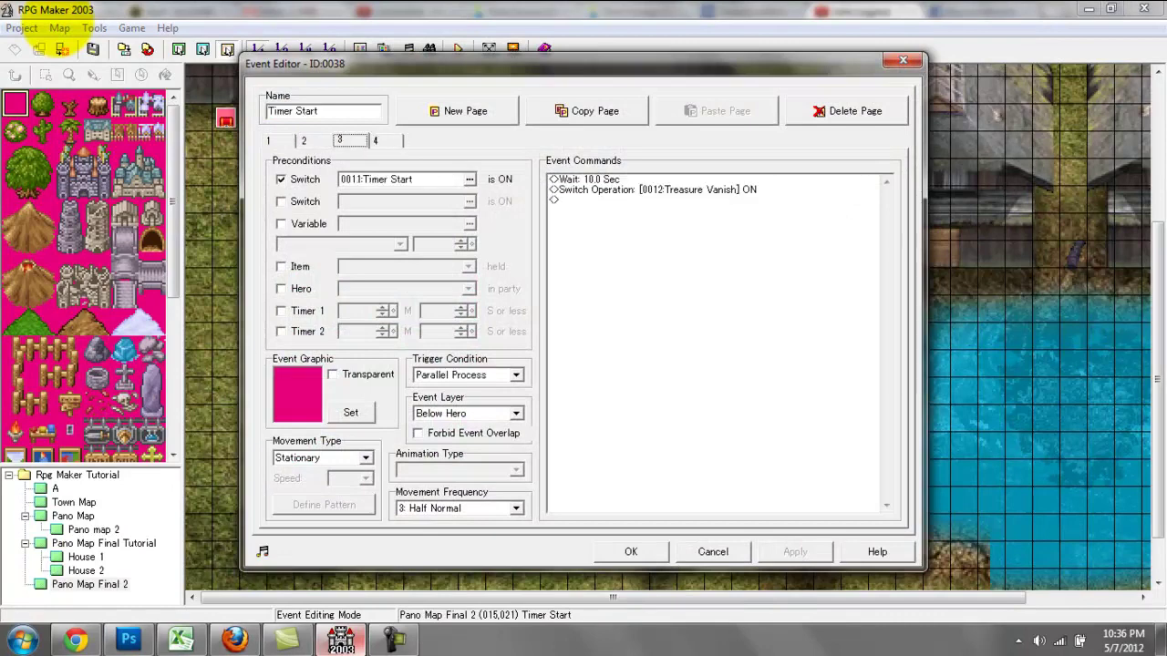
Step: Start a Show Battle Animation command ahead of the Treasure Vanish switch operation on page 3
{"action": "left_click", "coordinate": [653, 190]}
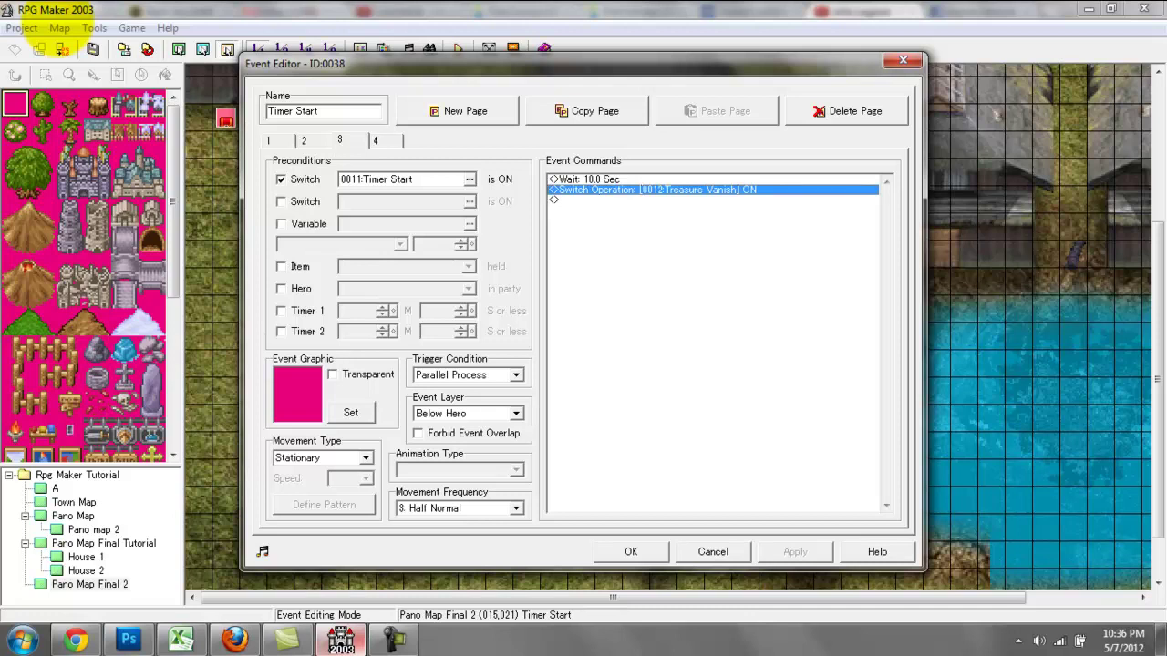
{"action": "double_click", "coordinate": [638, 199]}
{"action": "left_click", "coordinate": [601, 175]}
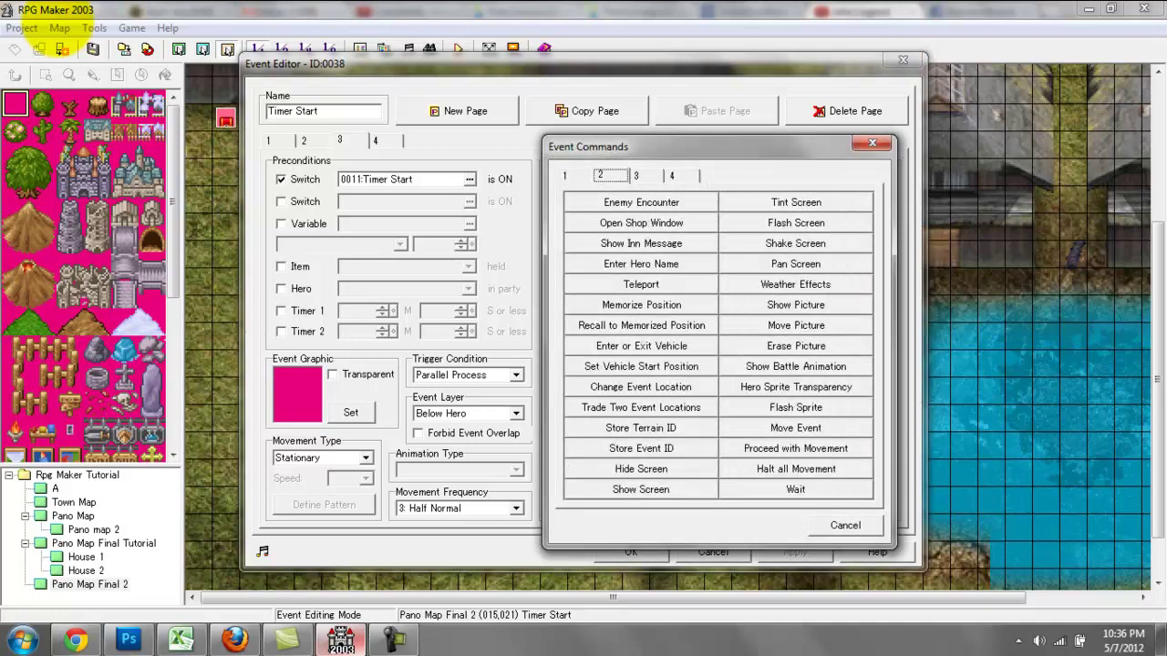
{"action": "left_click", "coordinate": [796, 365]}
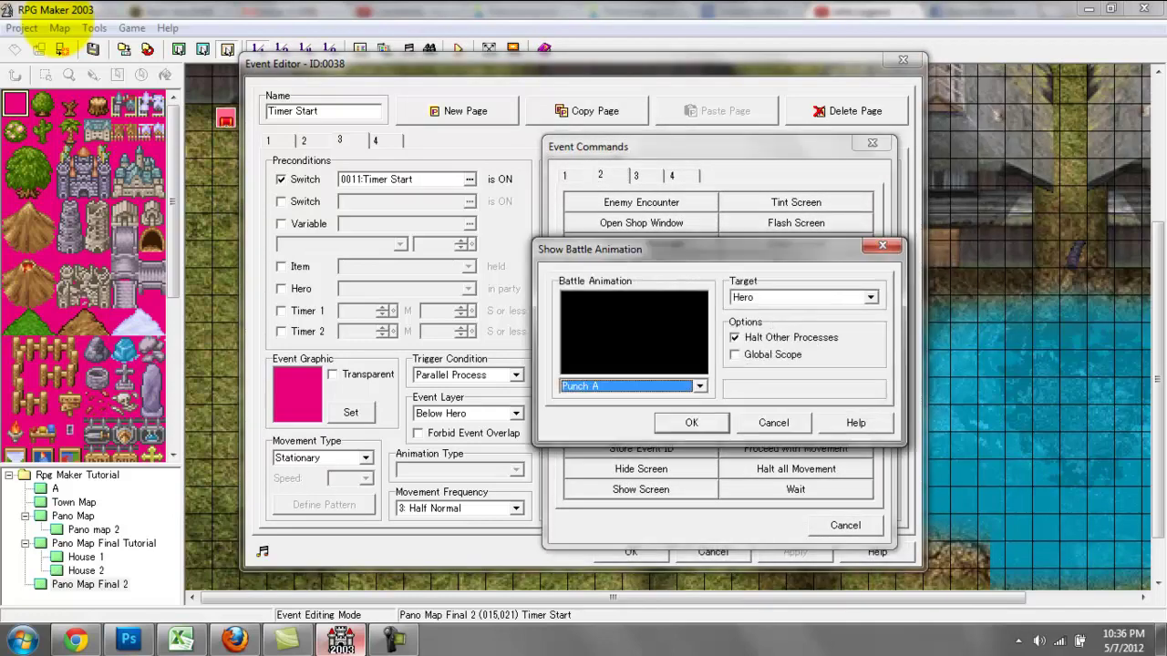
Step: Preview the available battle animations one by one from Sword A through Arctic Blast
{"action": "left_click", "coordinate": [700, 387]}
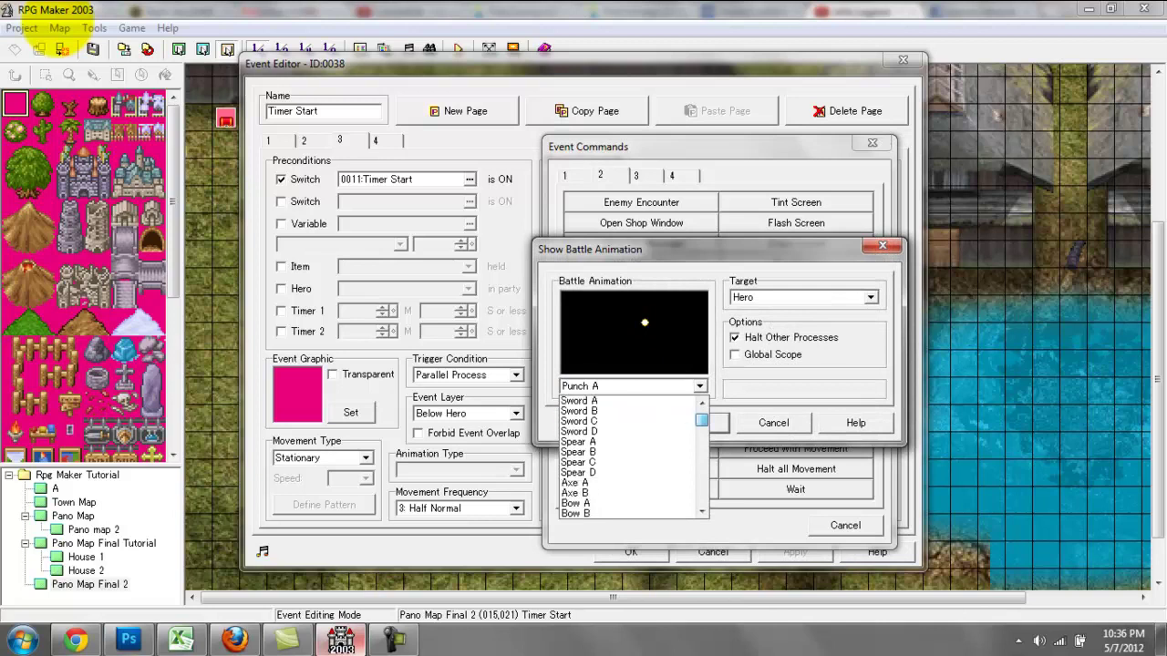
{"action": "left_click", "coordinate": [584, 442]}
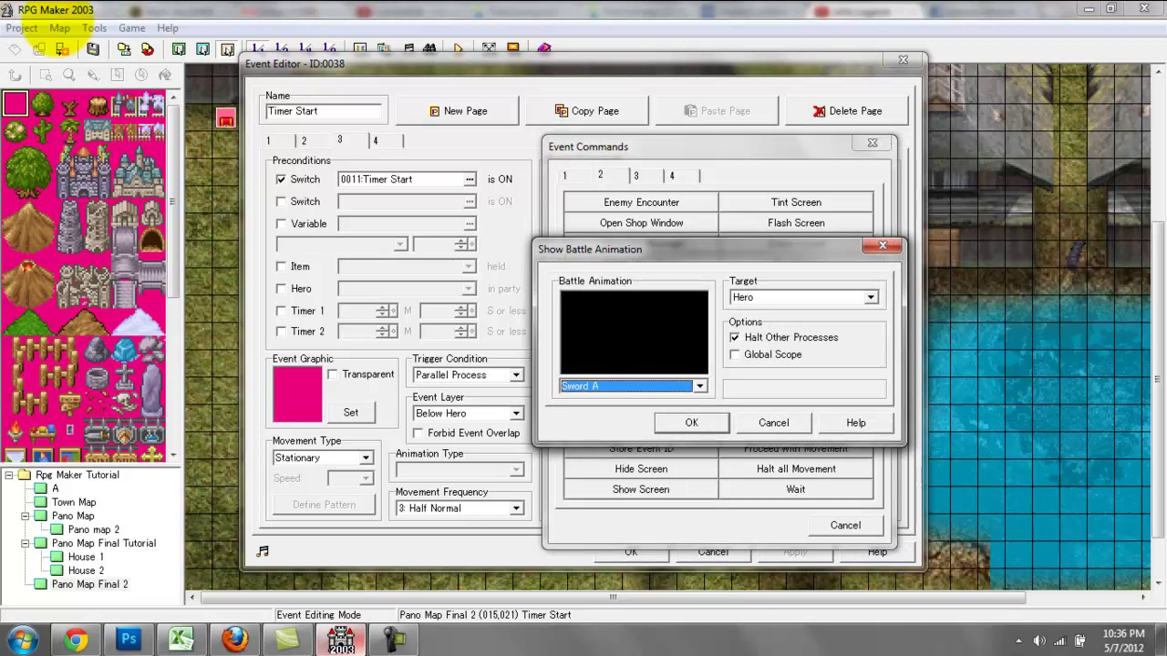
{"action": "key", "text": "Down"}
{"action": "key", "text": "Down"}
{"action": "key", "text": "Down"}
{"action": "key", "text": "Down"}
{"action": "key", "text": "Down"}
{"action": "key", "text": "Down"}
{"action": "key", "text": "Down"}
{"action": "key", "text": "Down"}
{"action": "key", "text": "Down"}
{"action": "key", "text": "Down"}
{"action": "key", "text": "Down"}
{"action": "key", "text": "Down"}
{"action": "key", "text": "Down"}
{"action": "key", "text": "Down"}
{"action": "key", "text": "Down"}
{"action": "key", "text": "Down"}
{"action": "key", "text": "Down"}
{"action": "key", "text": "Down"}
{"action": "key", "text": "Down"}
{"action": "key", "text": "Down"}
{"action": "key", "text": "Down"}
{"action": "key", "text": "Down"}
{"action": "key", "text": "Down"}
{"action": "key", "text": "Down"}
{"action": "key", "text": "Down"}
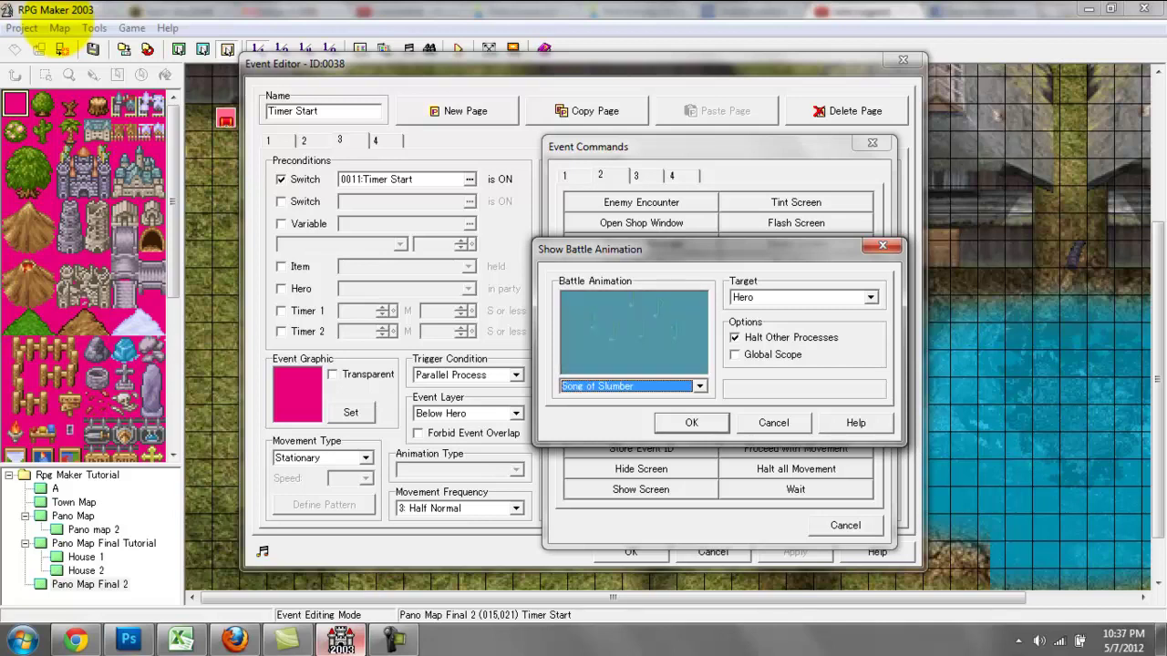
{"action": "key", "text": "Down"}
{"action": "key", "text": "Down"}
{"action": "key", "text": "Down"}
{"action": "key", "text": "Down"}
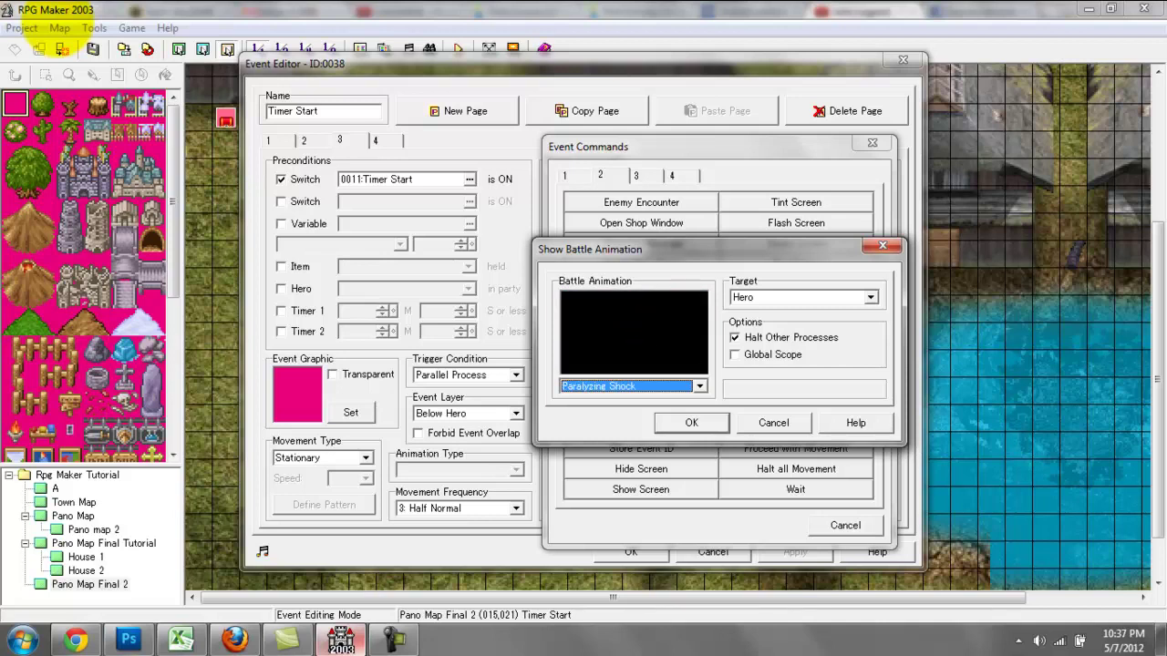
{"action": "key", "text": "Down"}
{"action": "key", "text": "Down"}
{"action": "key", "text": "Down"}
{"action": "key", "text": "Down"}
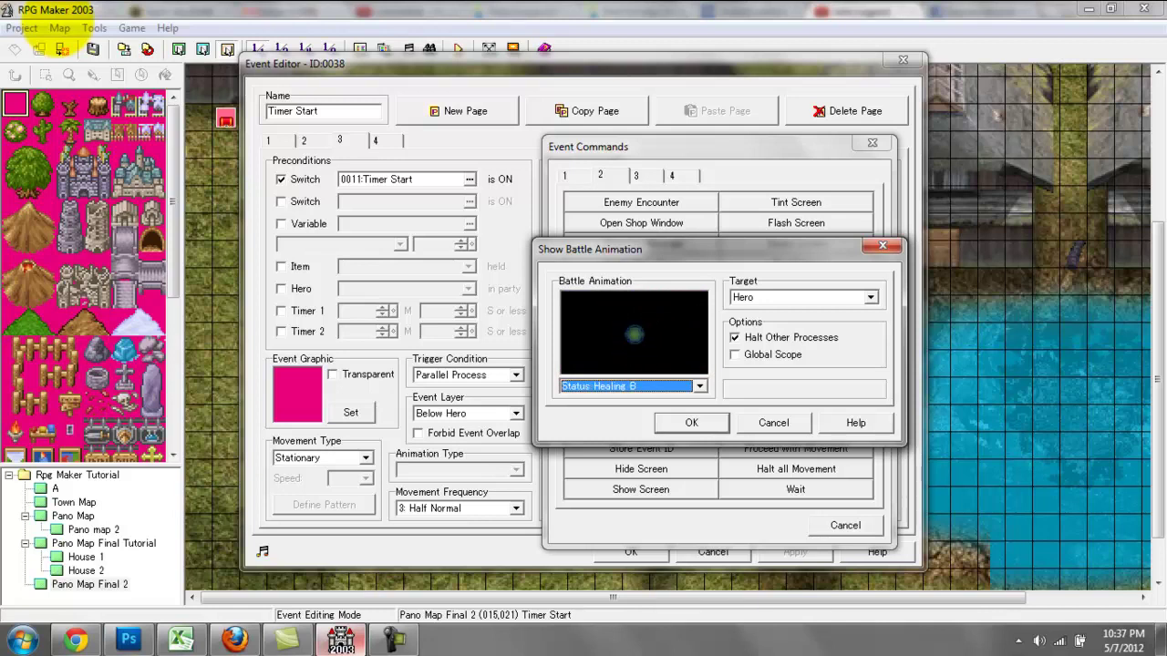
{"action": "key", "text": "Down"}
{"action": "key", "text": "Down"}
{"action": "key", "text": "Down"}
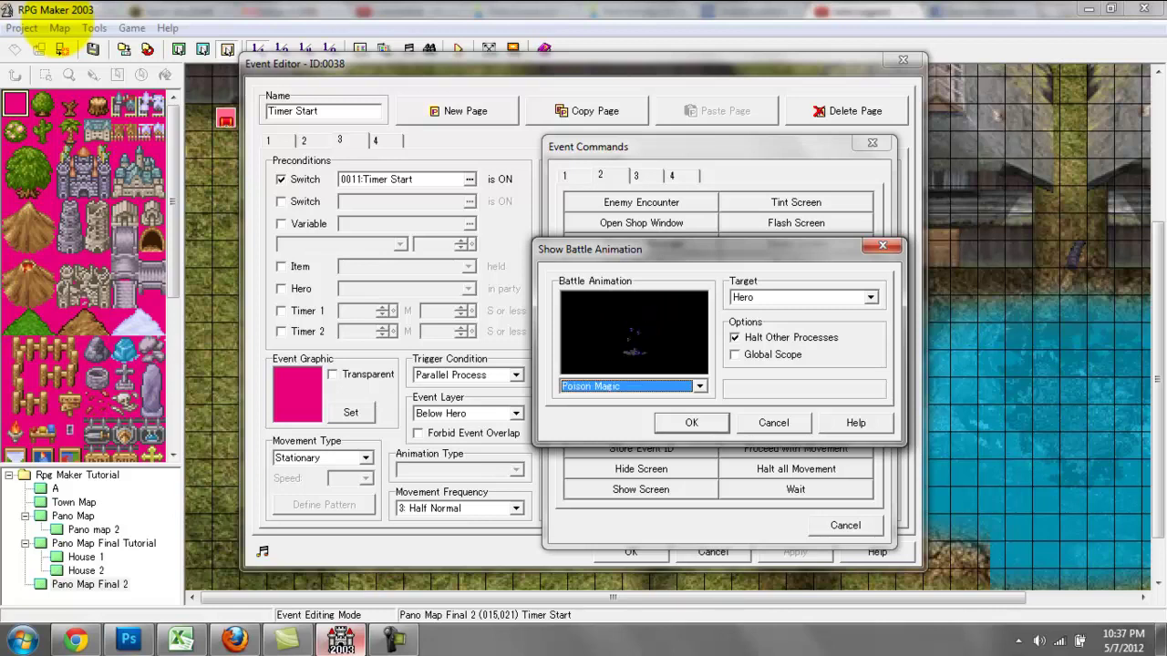
{"action": "key", "text": "Down"}
{"action": "key", "text": "Down"}
{"action": "key", "text": "Down"}
{"action": "key", "text": "Down"}
{"action": "key", "text": "Down"}
{"action": "key", "text": "Down"}
{"action": "key", "text": "Down"}
{"action": "key", "text": "Down"}
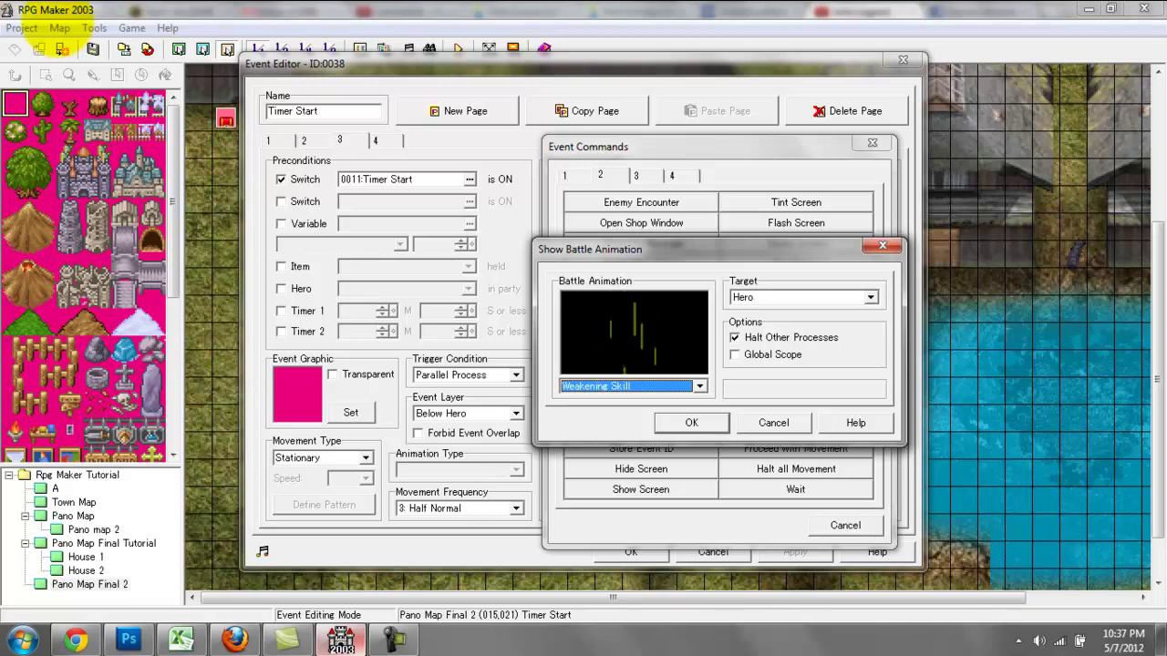
{"action": "key", "text": "Down"}
{"action": "key", "text": "Down"}
{"action": "key", "text": "Down"}
{"action": "key", "text": "Down"}
{"action": "key", "text": "Down"}
{"action": "key", "text": "Down"}
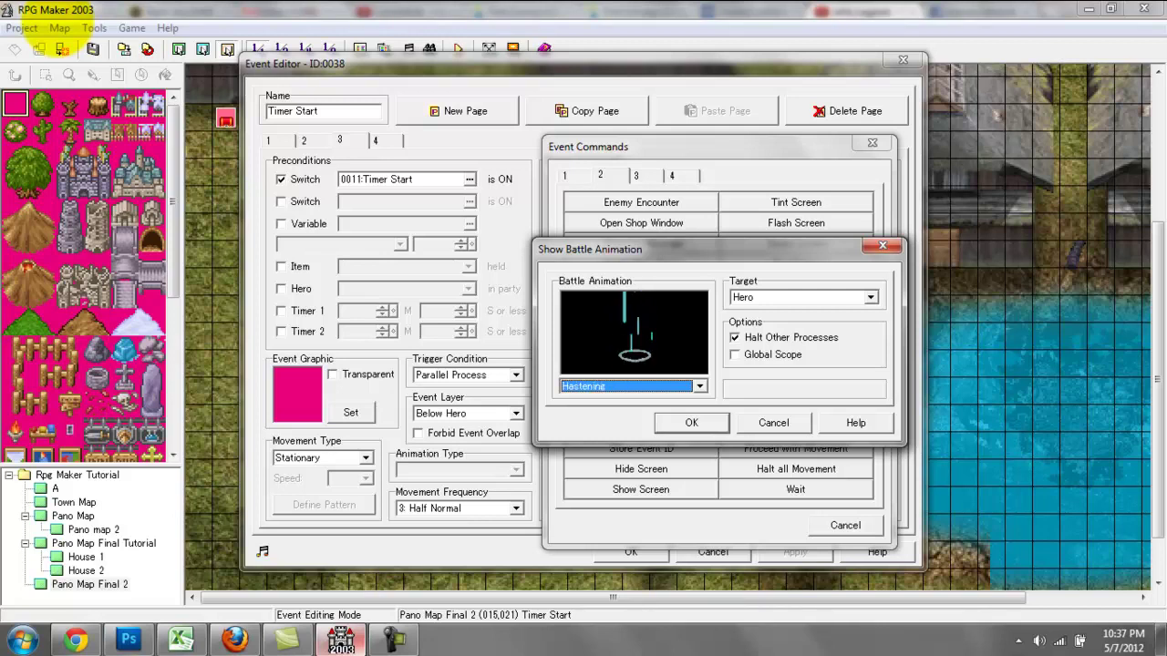
{"action": "key", "text": "Down"}
{"action": "key", "text": "Down"}
{"action": "key", "text": "Down"}
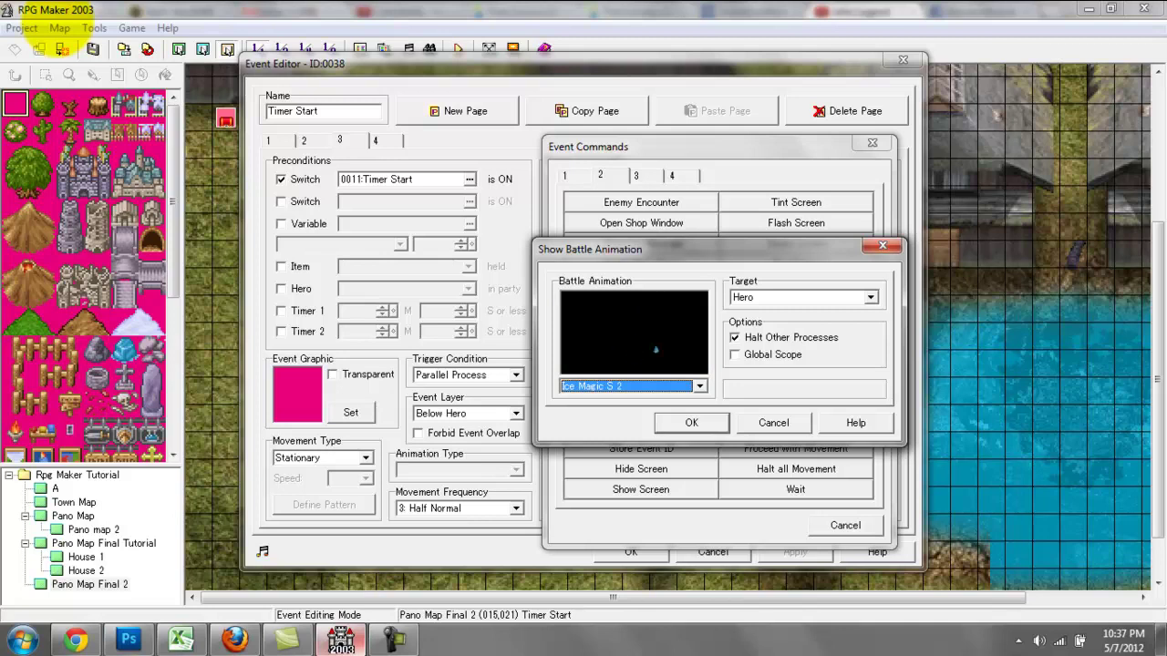
{"action": "key", "text": "Down"}
{"action": "key", "text": "Down"}
{"action": "key", "text": "Down"}
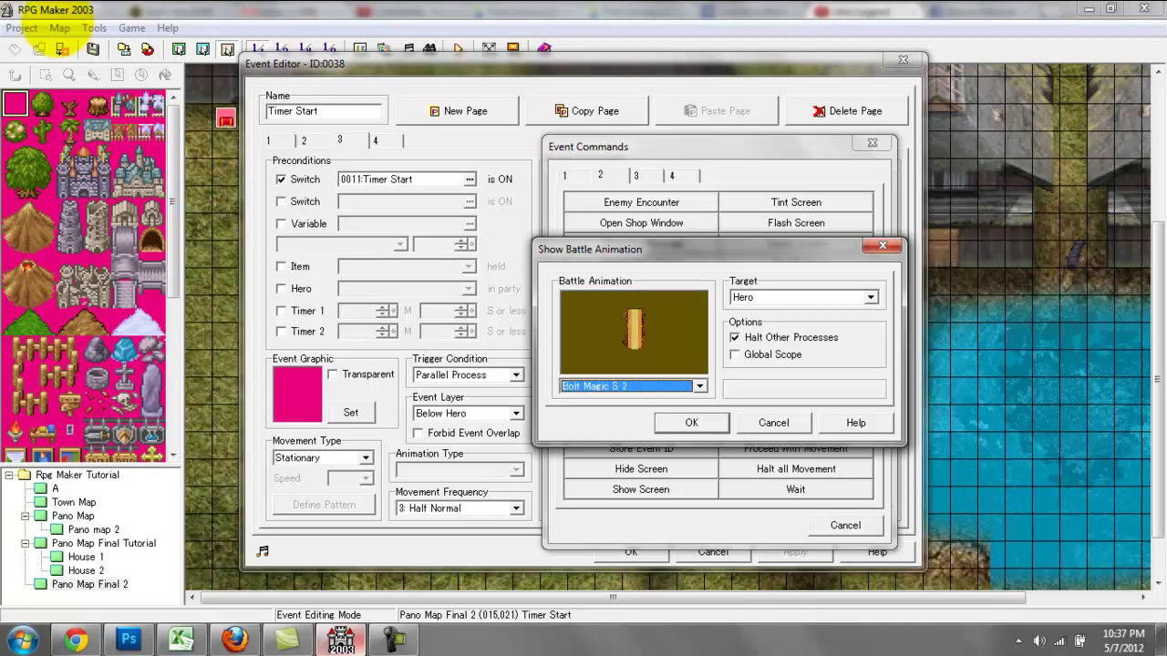
{"action": "key", "text": "Down"}
{"action": "key", "text": "Down"}
{"action": "key", "text": "Down"}
{"action": "key", "text": "Down"}
{"action": "key", "text": "Down"}
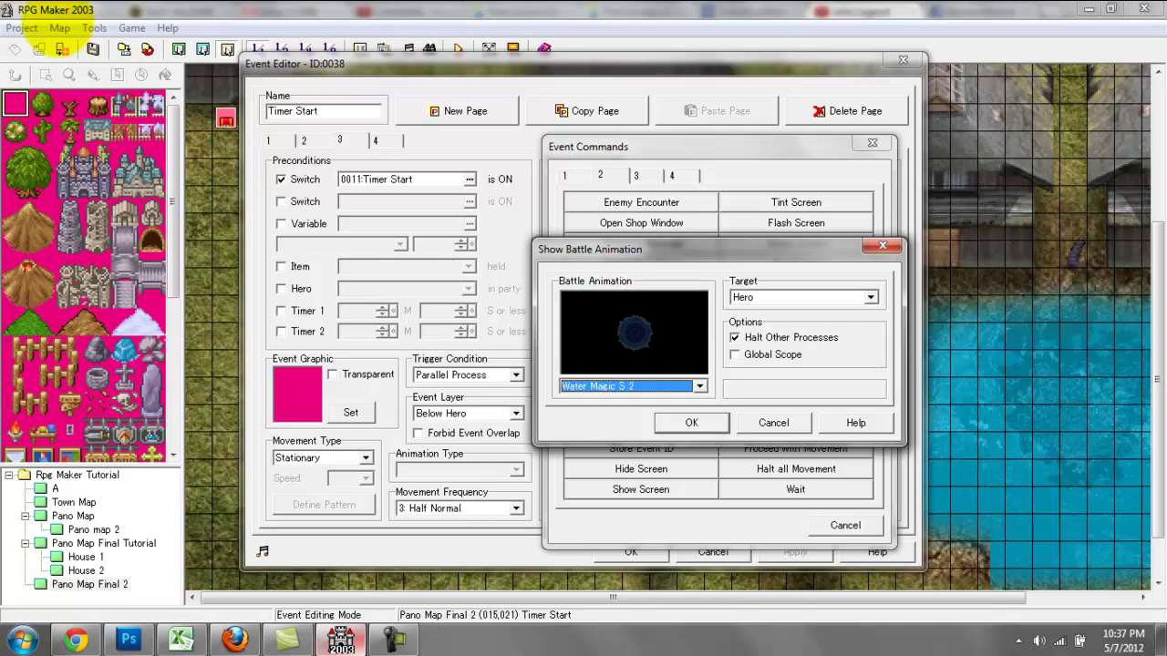
{"action": "key", "text": "Down"}
{"action": "key", "text": "Down"}
{"action": "key", "text": "Down"}
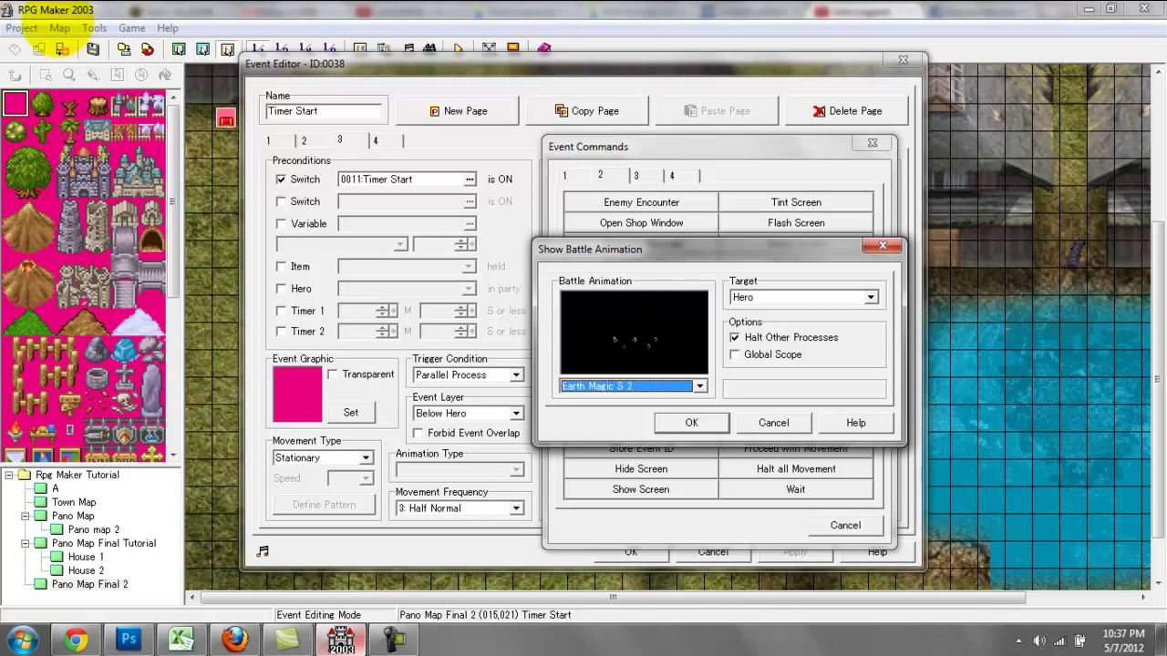
{"action": "key", "text": "Down"}
{"action": "key", "text": "Down"}
{"action": "key", "text": "Down"}
{"action": "key", "text": "Down"}
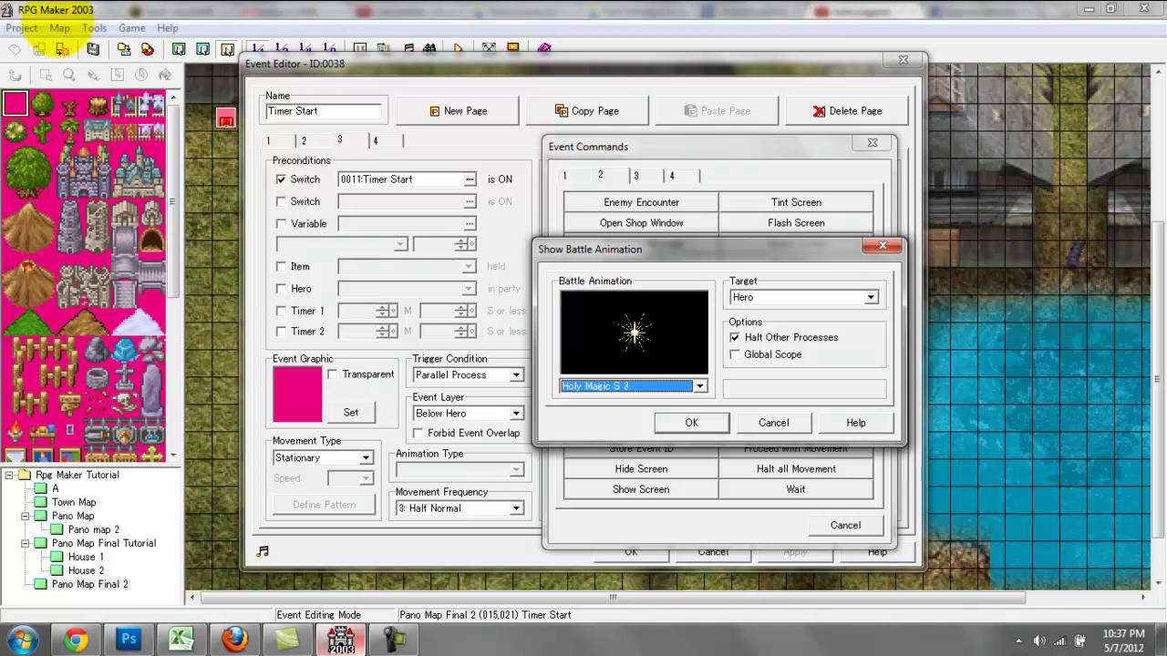
{"action": "key", "text": "Down"}
{"action": "key", "text": "Down"}
{"action": "key", "text": "Down"}
{"action": "key", "text": "Down"}
{"action": "key", "text": "Down"}
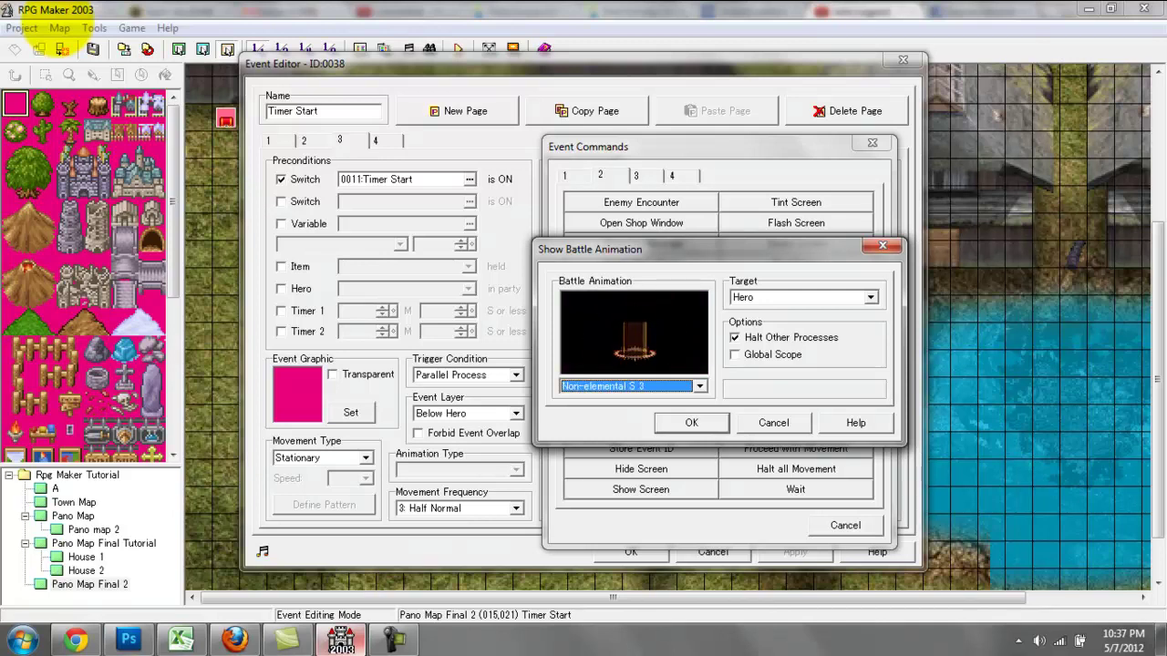
{"action": "key", "text": "Down"}
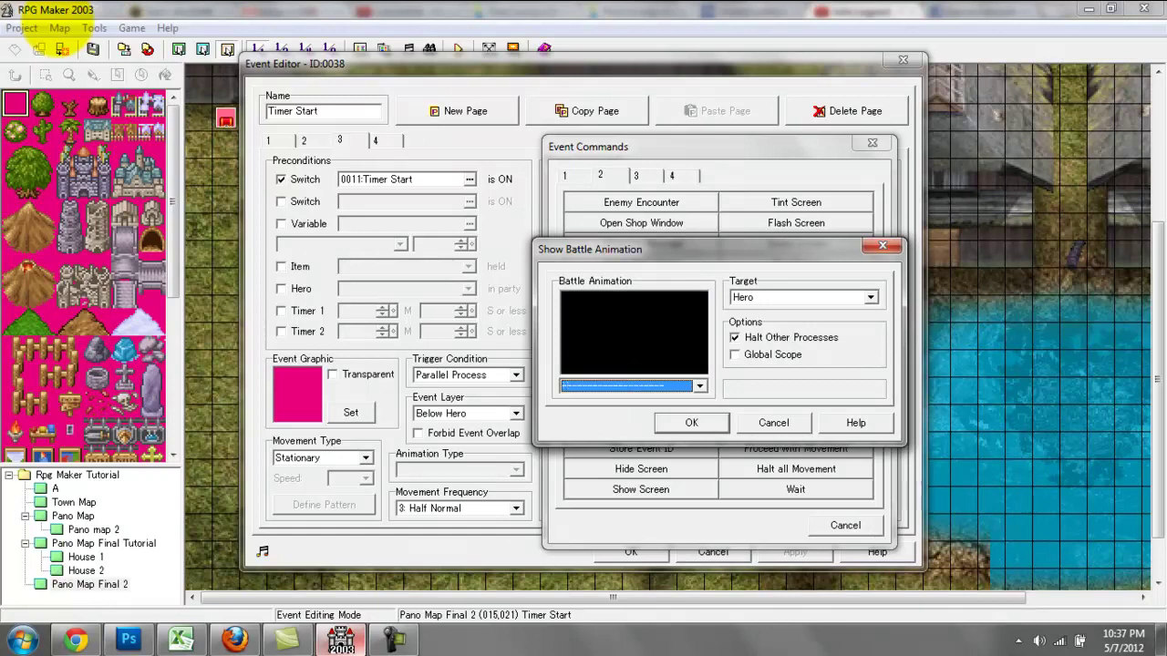
{"action": "key", "text": "Down"}
{"action": "key", "text": "Down"}
{"action": "key", "text": "Down"}
{"action": "key", "text": "Down"}
{"action": "key", "text": "Down"}
{"action": "key", "text": "Down"}
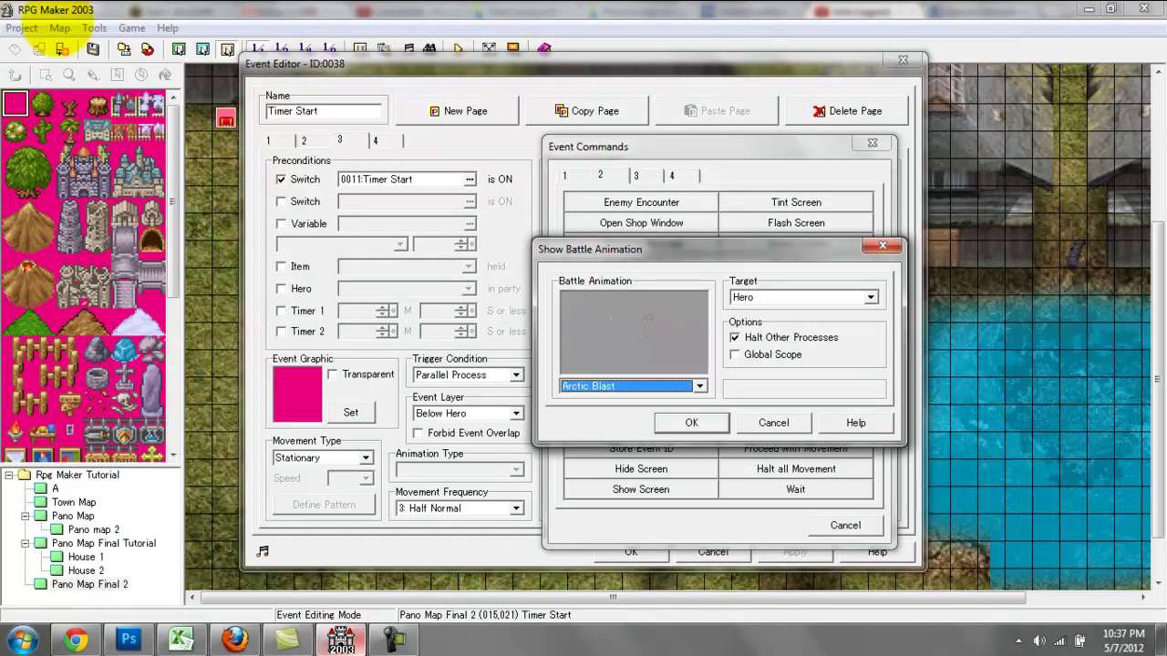
Step: Go back through the earlier battle animations and choose Poison Breath
{"action": "key", "text": "Up"}
{"action": "key", "text": "Up"}
{"action": "key", "text": "Up"}
{"action": "key", "text": "Up"}
{"action": "key", "text": "Up"}
{"action": "key", "text": "Up"}
{"action": "key", "text": "Up"}
{"action": "key", "text": "Up"}
{"action": "key", "text": "Up"}
{"action": "key", "text": "Up"}
{"action": "key", "text": "Up"}
{"action": "key", "text": "Up"}
{"action": "key", "text": "Up"}
{"action": "key", "text": "Up"}
{"action": "key", "text": "Up"}
{"action": "key", "text": "Up"}
{"action": "key", "text": "Up"}
{"action": "key", "text": "Up"}
{"action": "key", "text": "Up"}
{"action": "key", "text": "Up"}
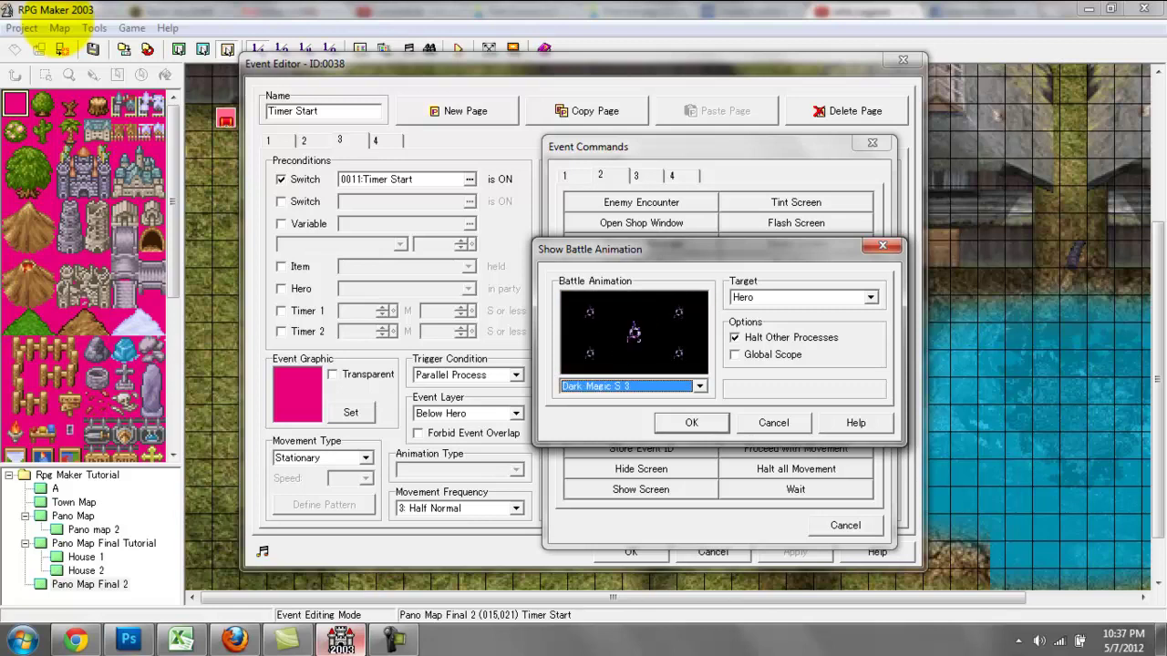
{"action": "key", "text": "Up"}
{"action": "key", "text": "Up"}
{"action": "key", "text": "Up"}
{"action": "key", "text": "Up"}
{"action": "key", "text": "Up"}
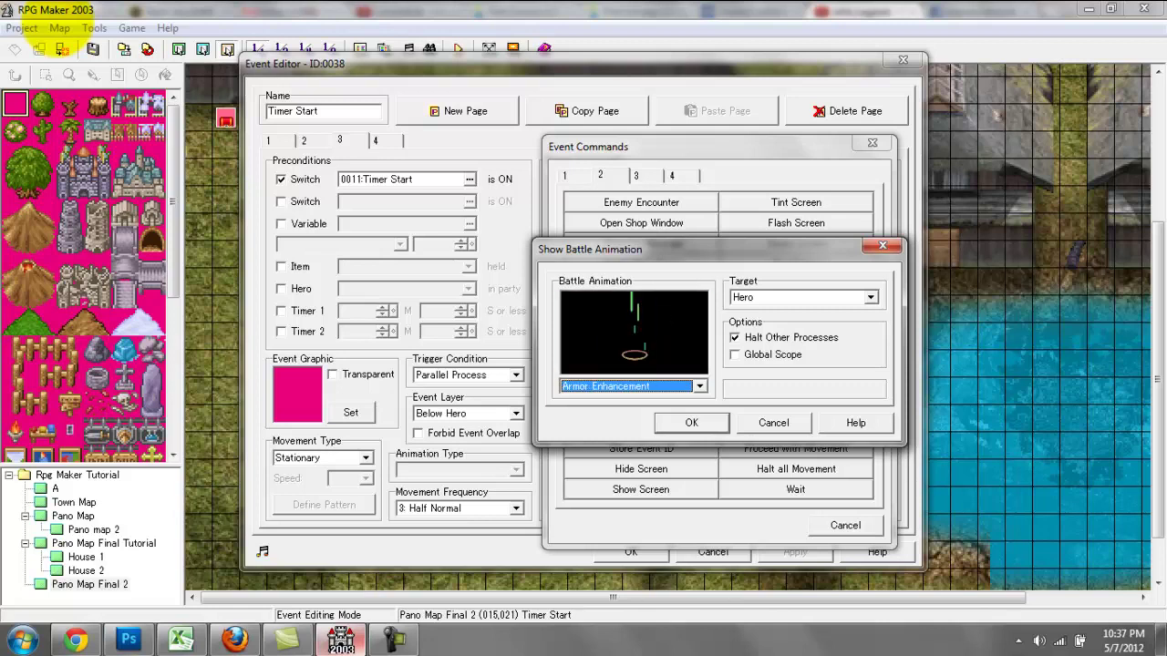
{"action": "key", "text": "Up"}
{"action": "key", "text": "Up"}
{"action": "key", "text": "Up"}
{"action": "key", "text": "Up"}
{"action": "key", "text": "Up"}
{"action": "key", "text": "Up"}
{"action": "key", "text": "Up"}
{"action": "key", "text": "Up"}
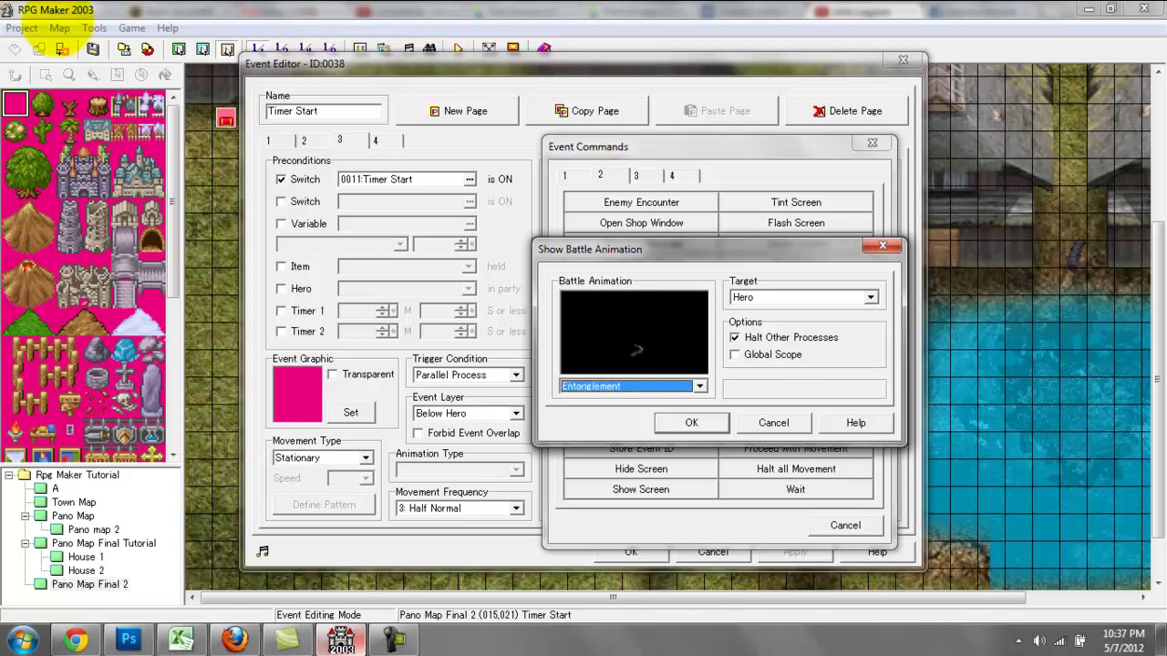
{"action": "key", "text": "Up"}
{"action": "key", "text": "Up"}
{"action": "key", "text": "Up"}
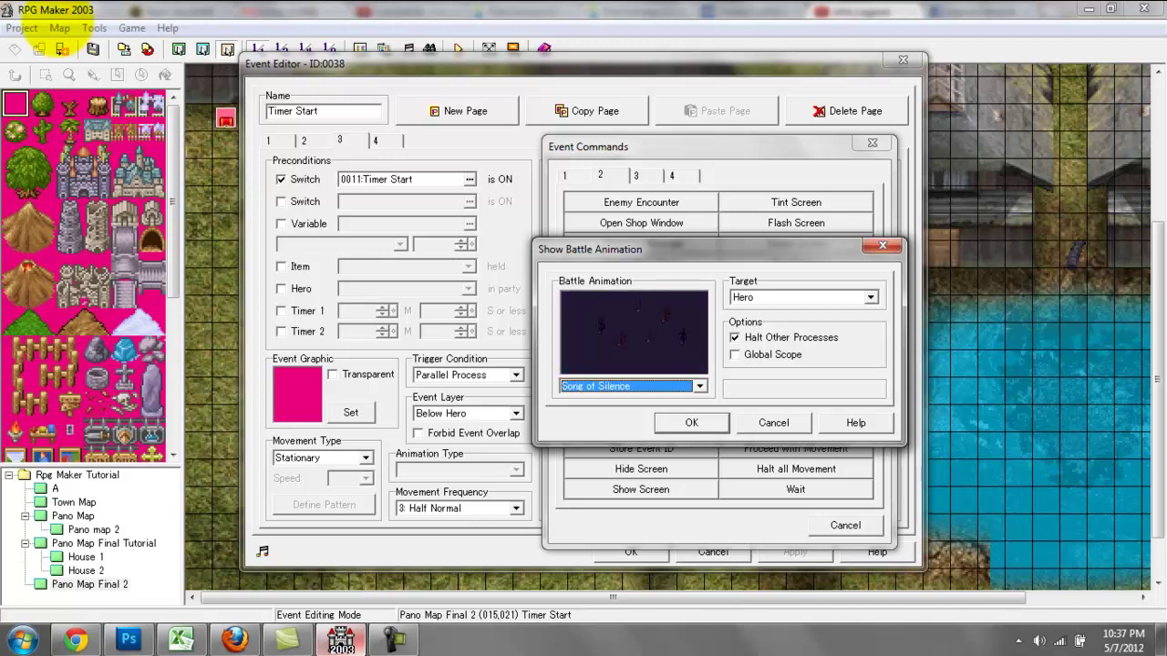
{"action": "key", "text": "Up"}
{"action": "key", "text": "Up"}
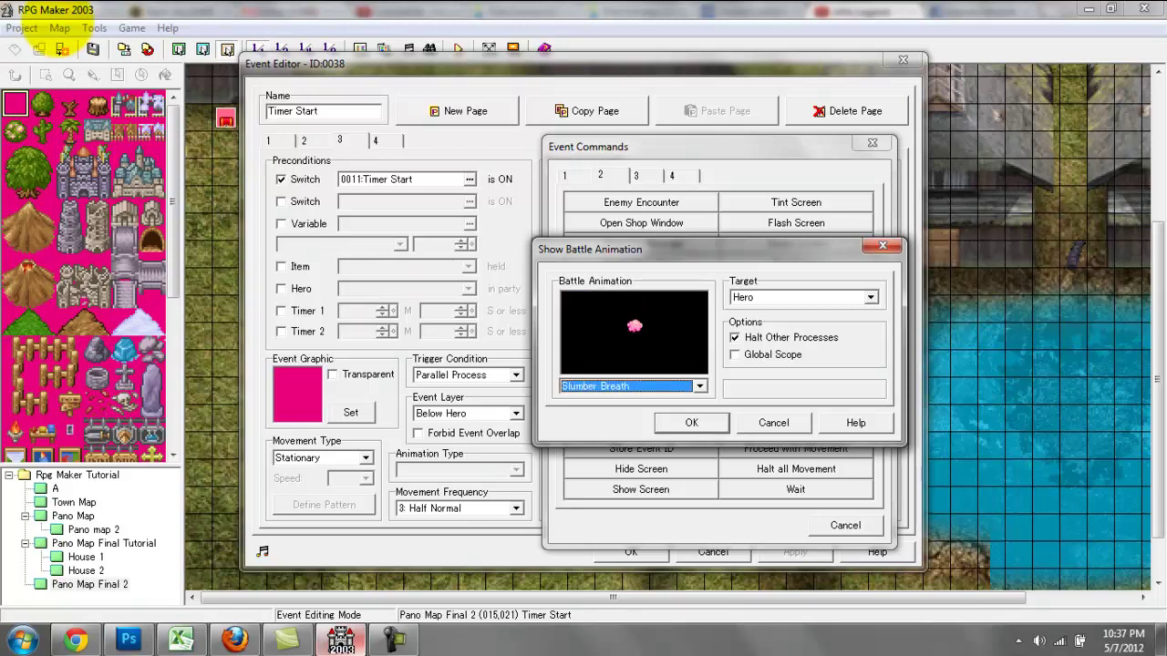
{"action": "key", "text": "Up"}
Step: Set the battle animation's target to Treasure Chest and add the command to the event page
{"action": "left_click", "coordinate": [871, 297]}
{"action": "scroll", "coordinate": [798, 355], "scroll_direction": "down", "scroll_amount": 6}
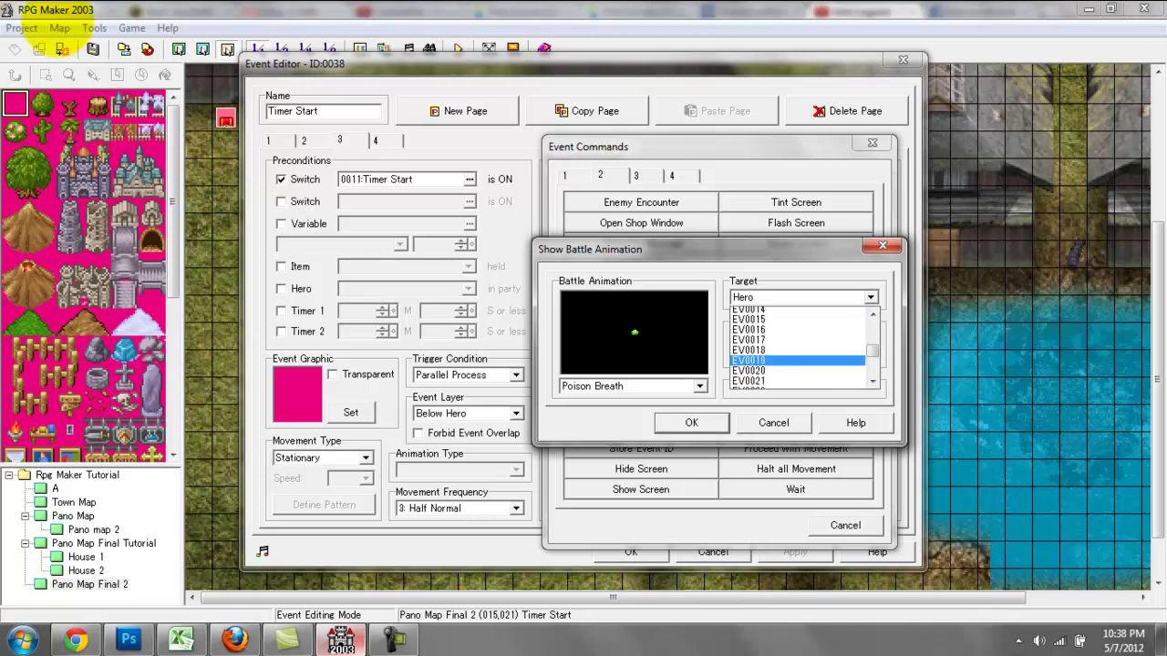
{"action": "scroll", "coordinate": [798, 348], "scroll_direction": "down", "scroll_amount": 6}
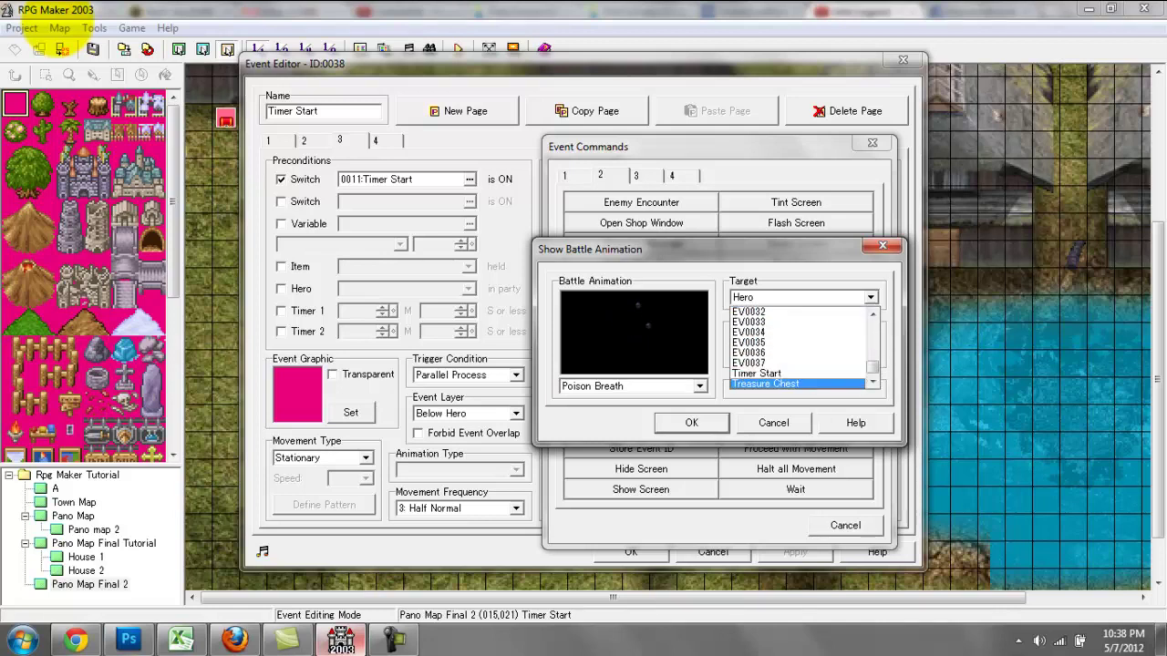
{"action": "left_click", "coordinate": [797, 384]}
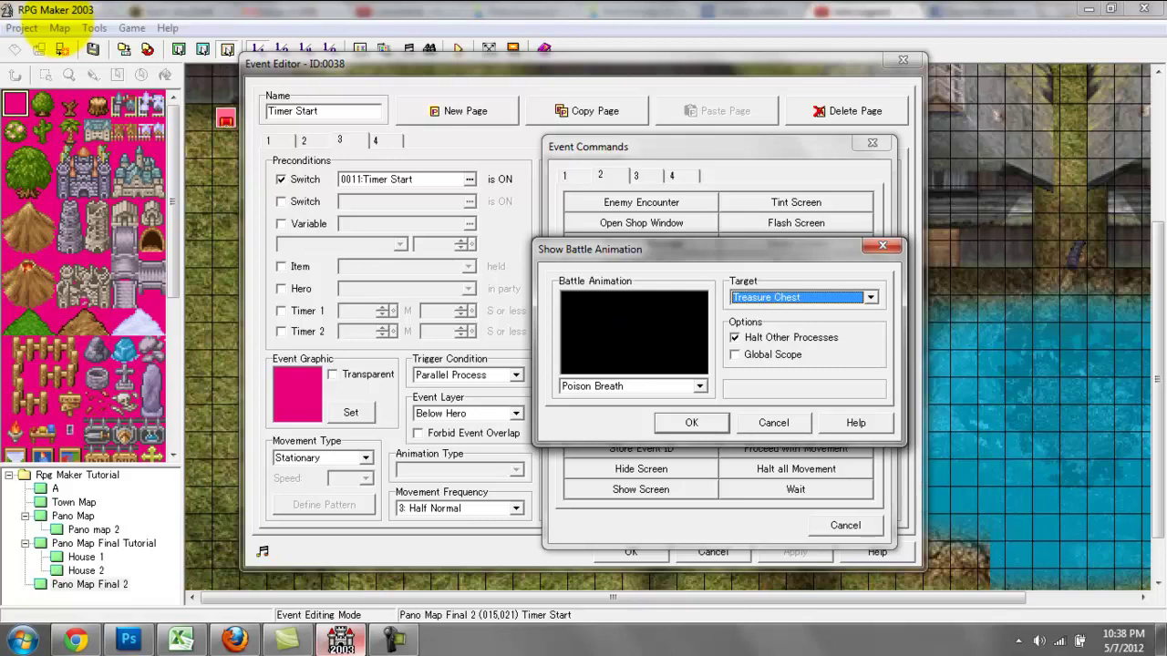
{"action": "key", "text": "Return"}
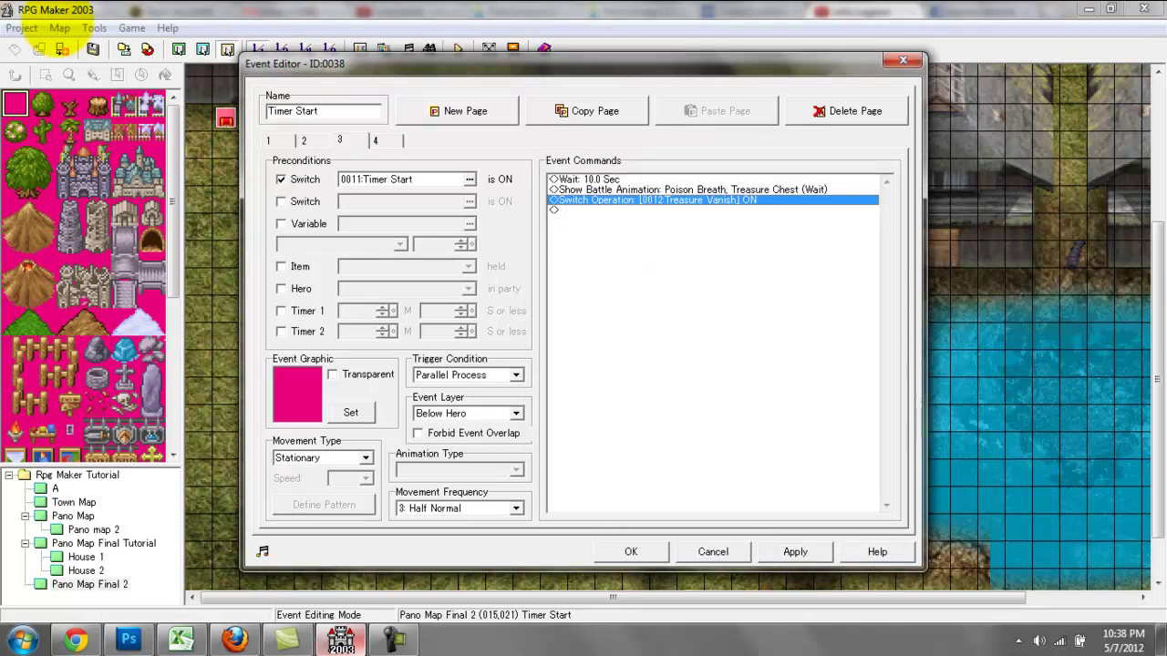
Step: Review the settings of the Poison Breath animation command, then select the Treasure Vanish switch operation
{"action": "left_click", "coordinate": [693, 190]}
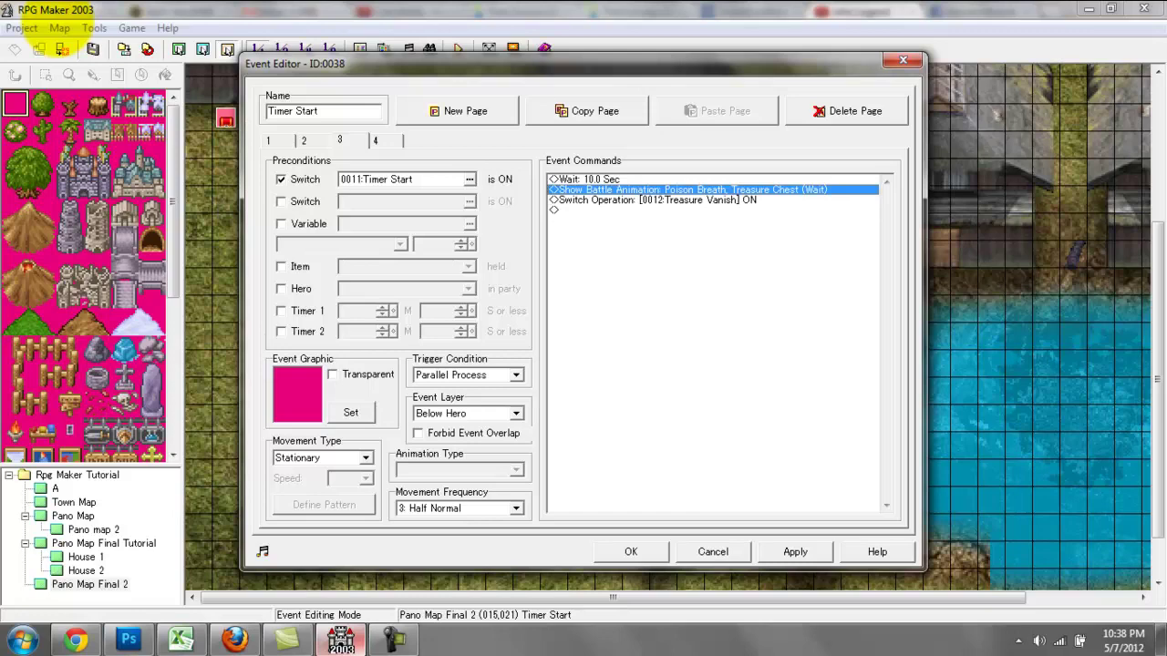
{"action": "key", "text": "space"}
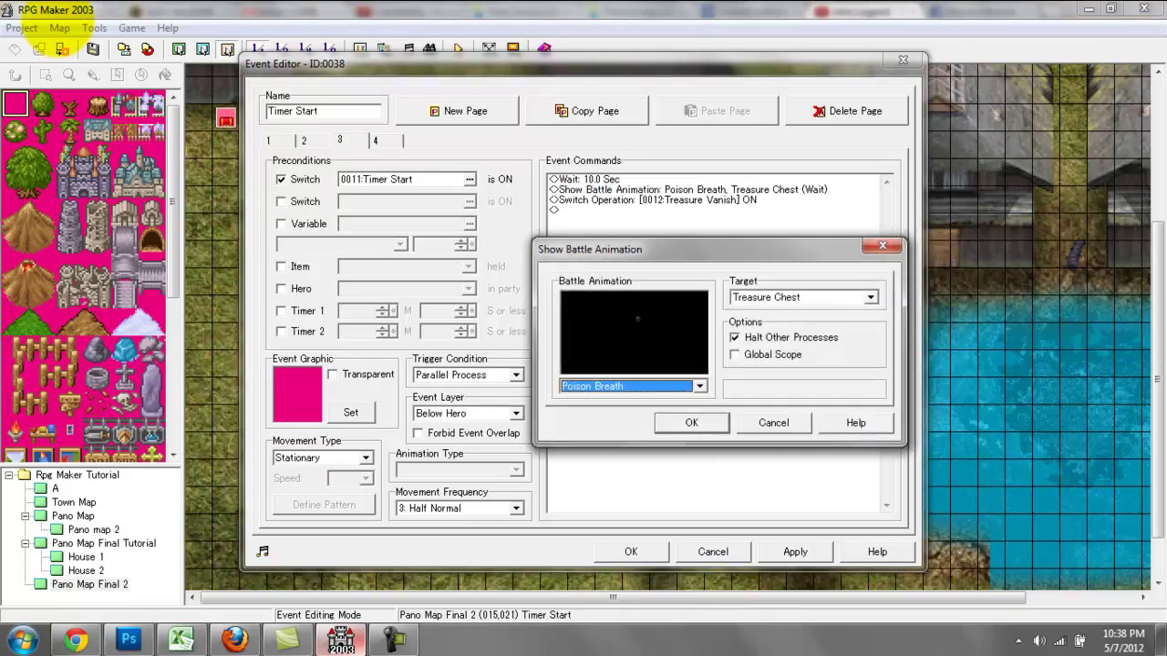
{"action": "key", "text": "Return"}
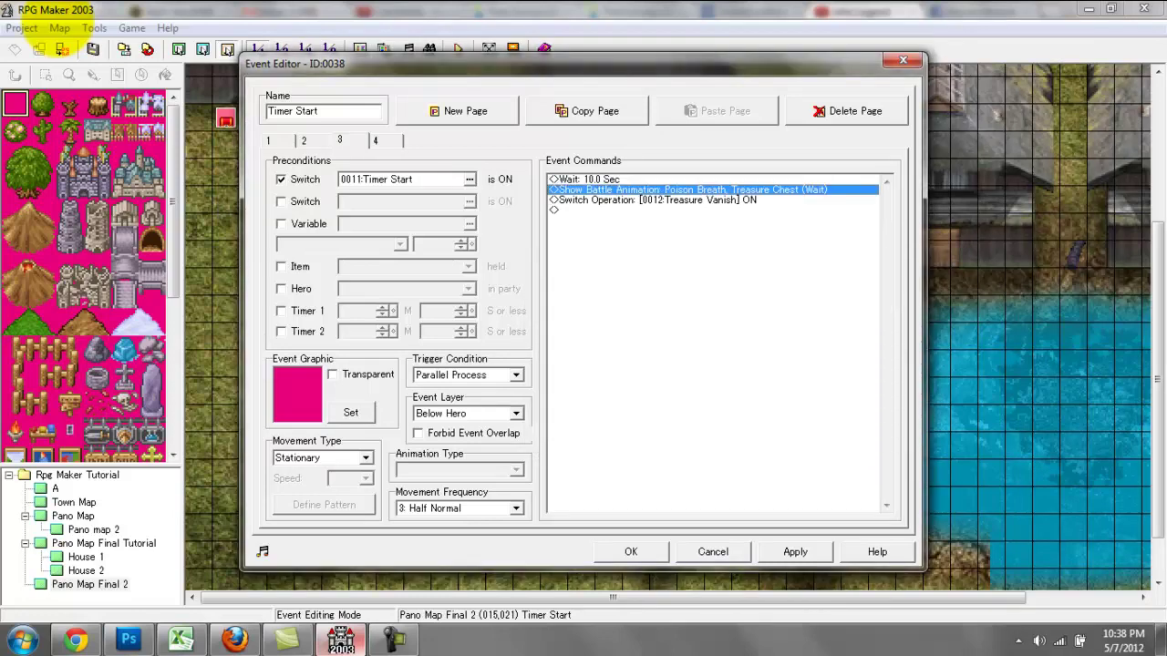
{"action": "left_click", "coordinate": [653, 200]}
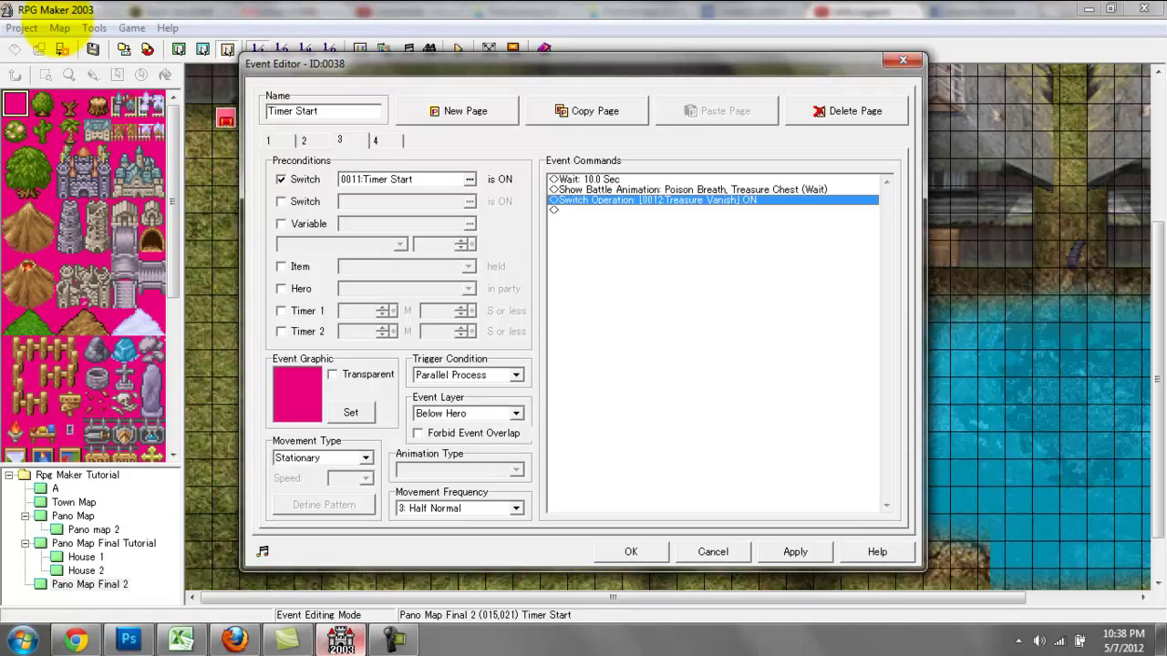
Step: Turn off Halt Other Processes for the Poison Breath battle animation command and recheck its settings
{"action": "left_click", "coordinate": [629, 179]}
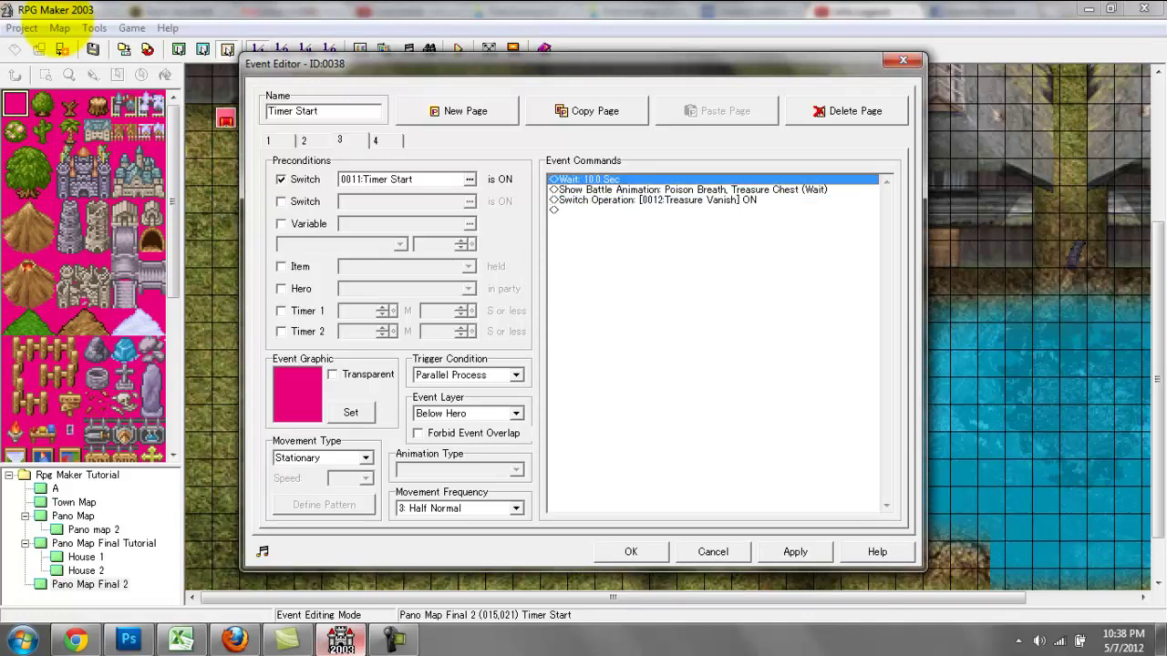
{"action": "double_click", "coordinate": [693, 189]}
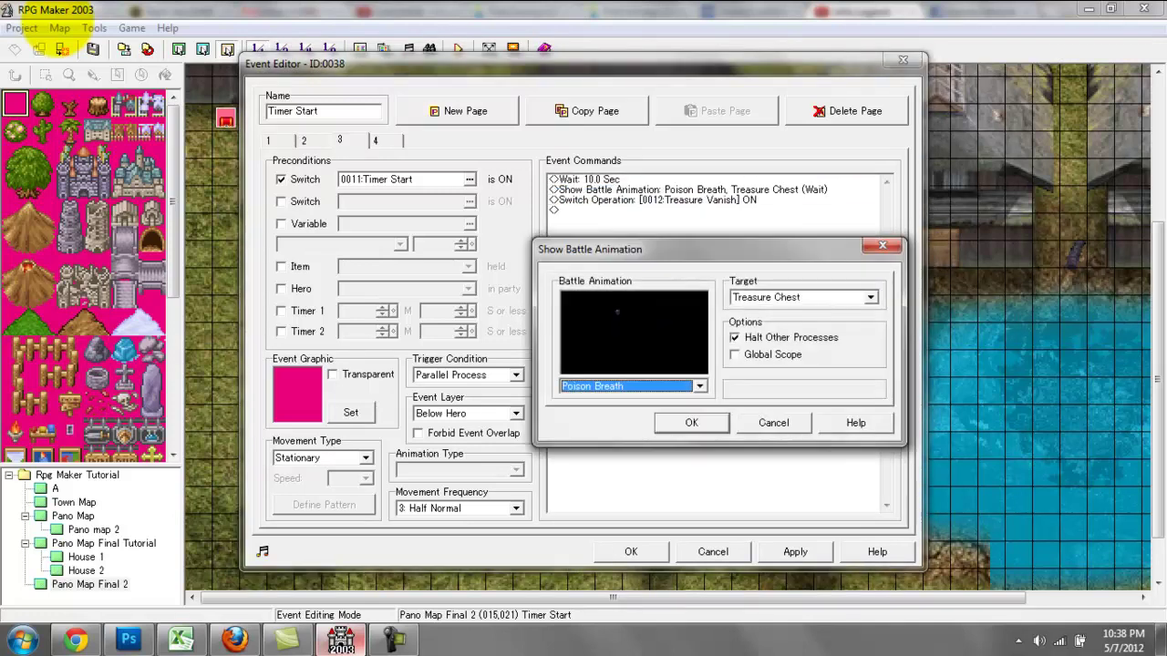
{"action": "left_click", "coordinate": [790, 338]}
{"action": "left_click", "coordinate": [692, 423]}
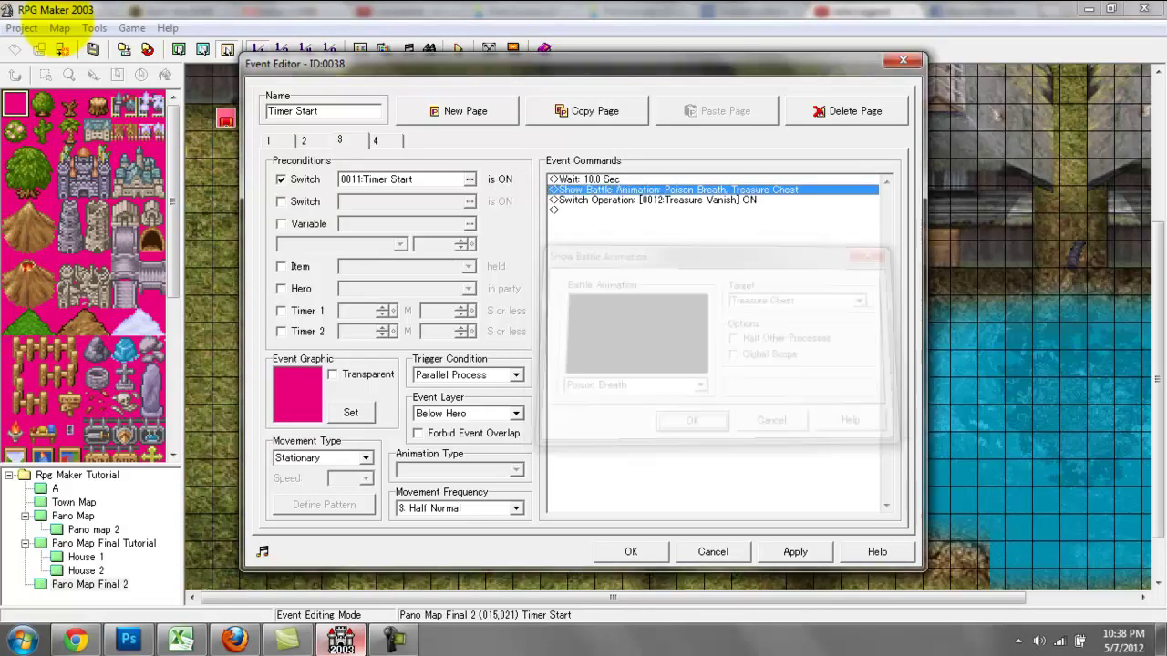
{"action": "double_click", "coordinate": [693, 189]}
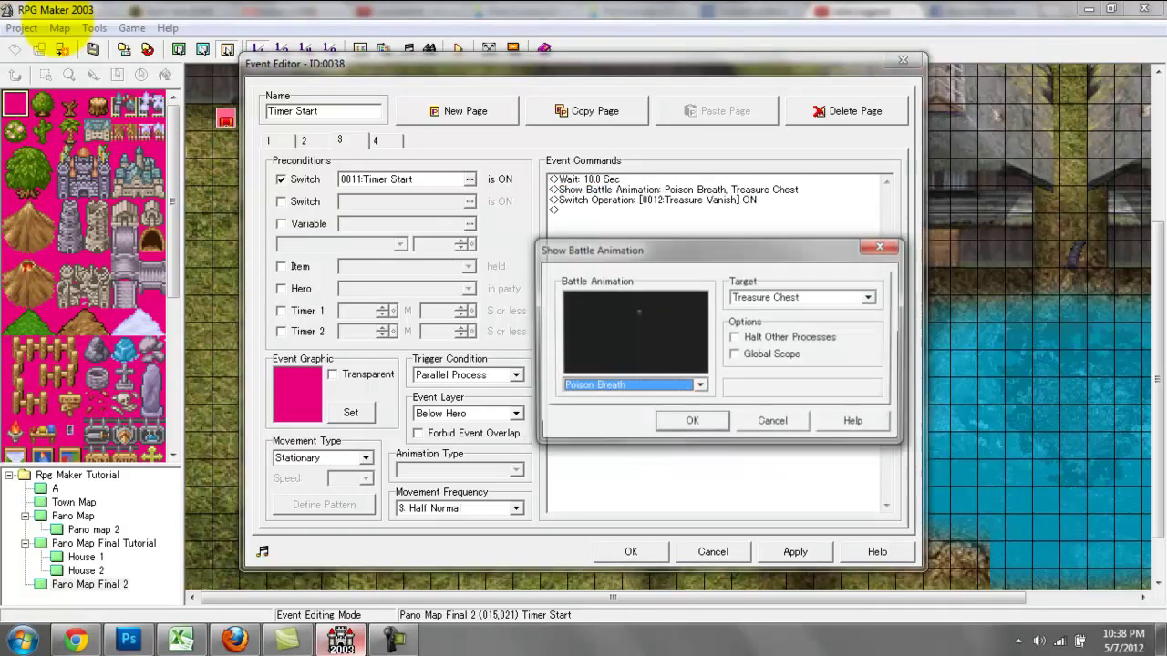
{"action": "left_click", "coordinate": [692, 422]}
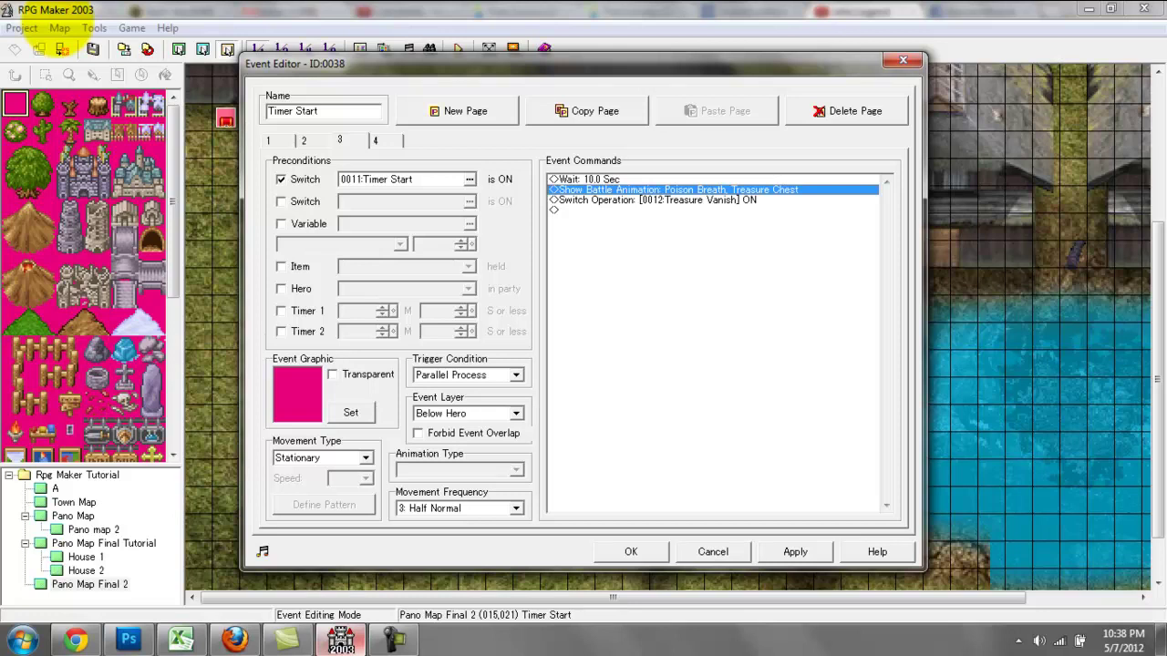
{"action": "left_click", "coordinate": [693, 200]}
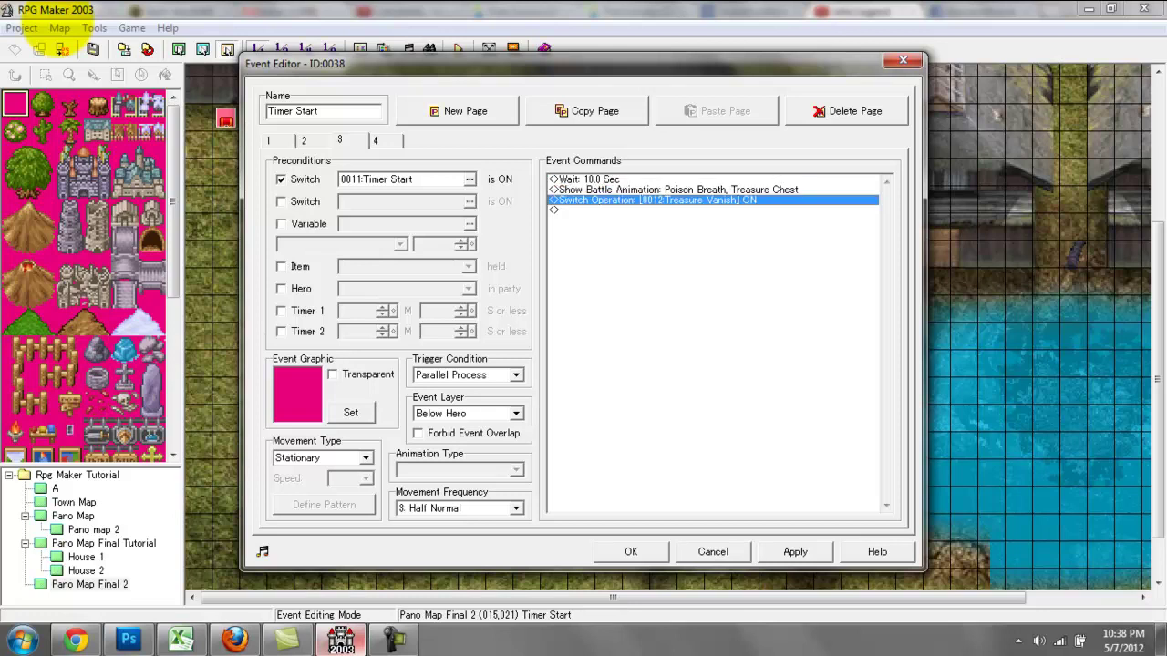
{"action": "double_click", "coordinate": [693, 190]}
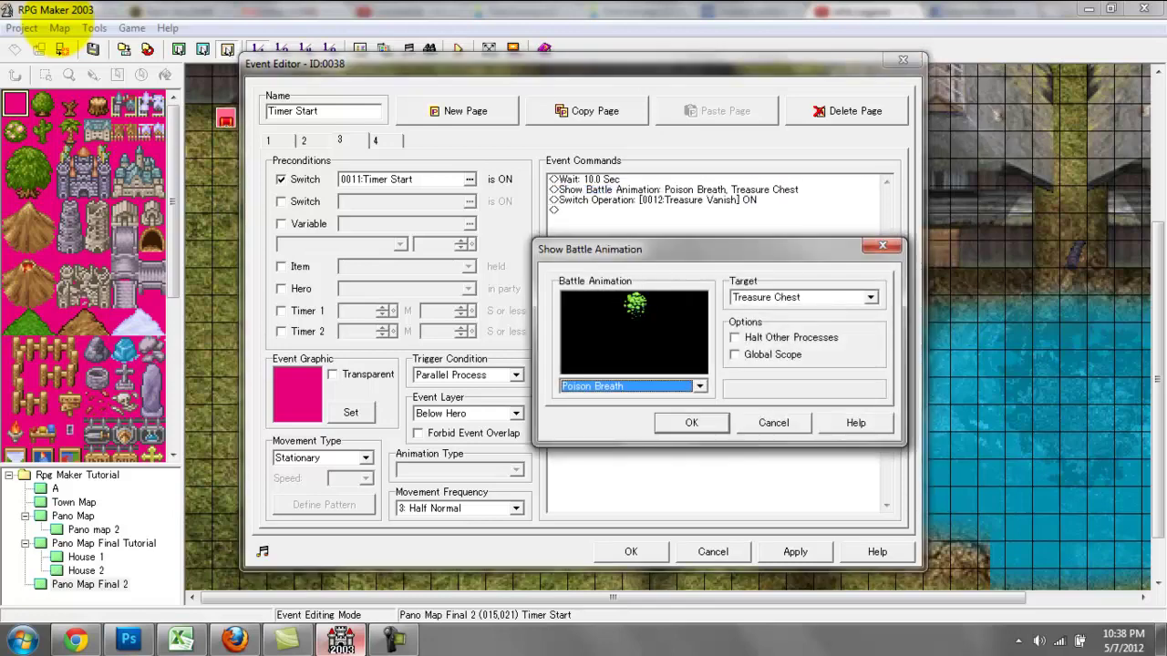
{"action": "left_click", "coordinate": [692, 422]}
Step: Insert a 0.1-second Wait command before the Treasure Vanish switch operation and save the Timer Start event
{"action": "left_click", "coordinate": [693, 200]}
{"action": "key", "text": "Return"}
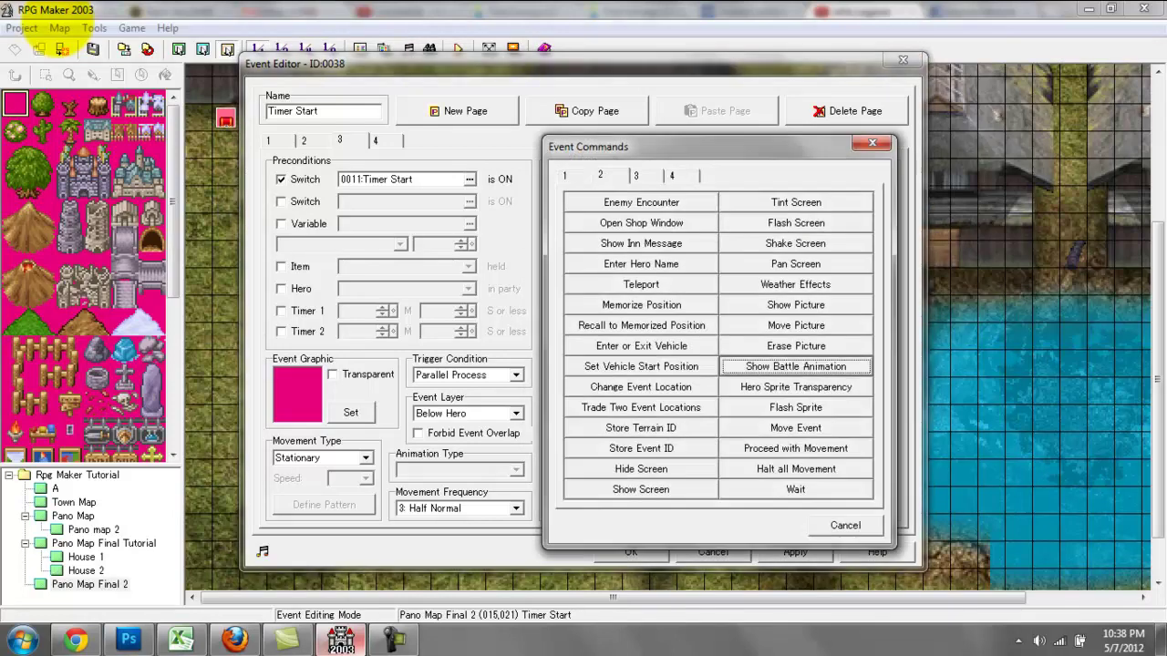
{"action": "left_click", "coordinate": [795, 490]}
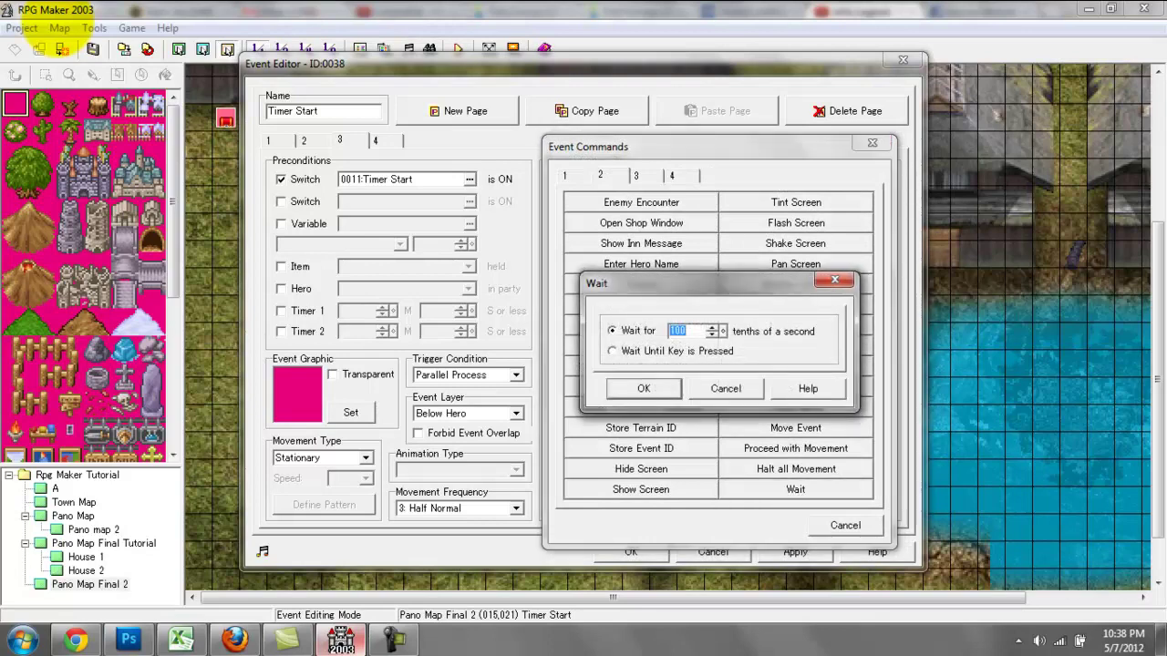
{"action": "type", "text": "1"}
{"action": "key", "text": "Return"}
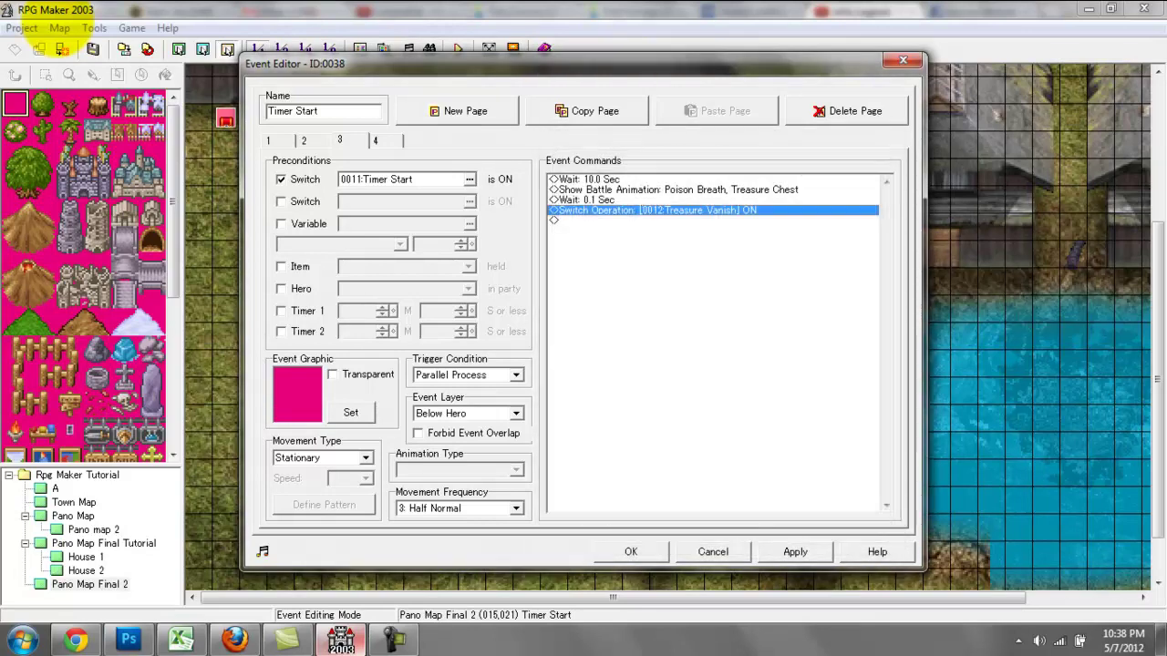
{"action": "key", "text": "Up"}
{"action": "key", "text": "Down"}
{"action": "key", "text": "Return"}
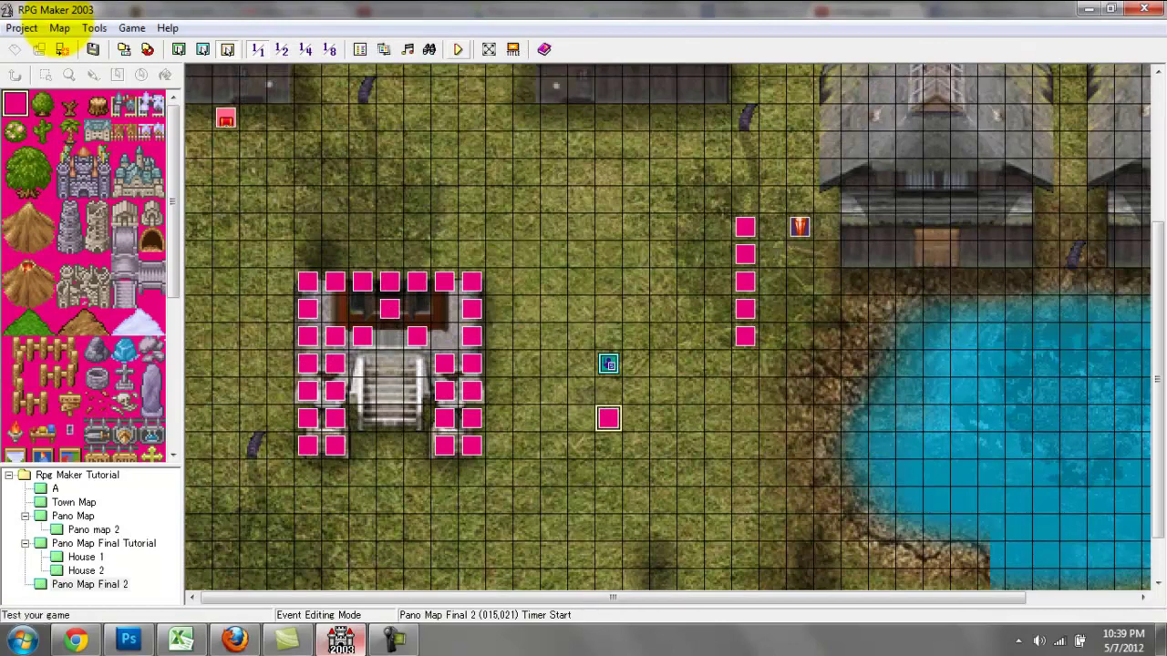
Step: Playtest the map by passing the timer messages, walking the hero toward the chest and letting the timer run out, then end the test
{"action": "left_click", "coordinate": [457, 49]}
{"action": "key", "text": "Return"}
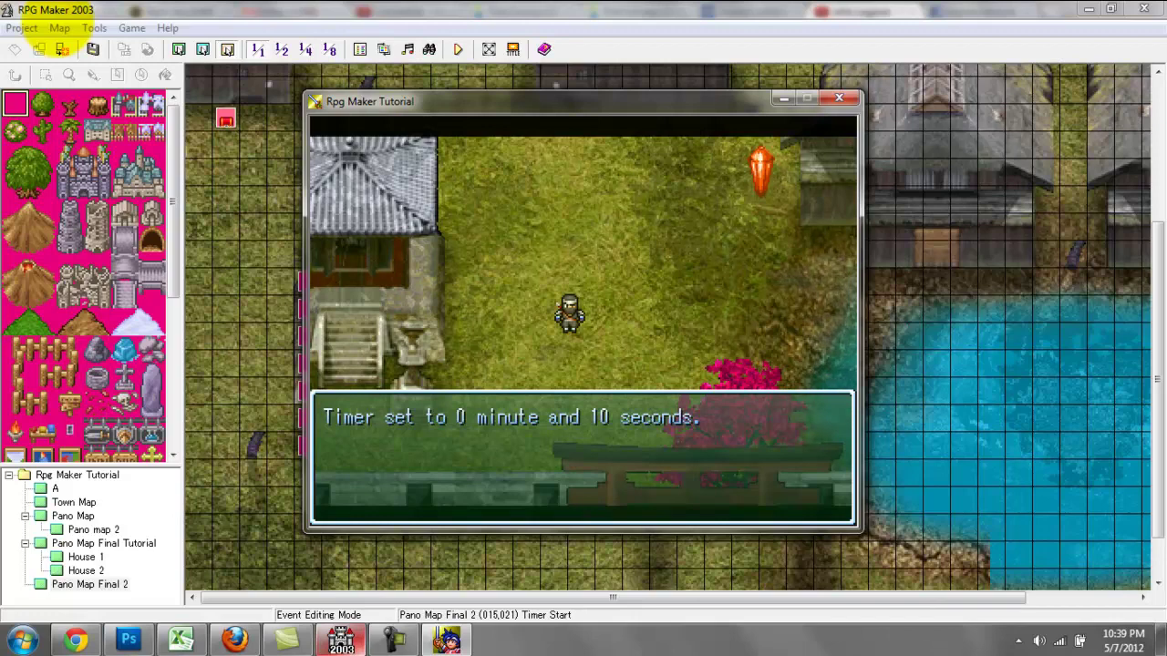
{"action": "key", "text": "Return"}
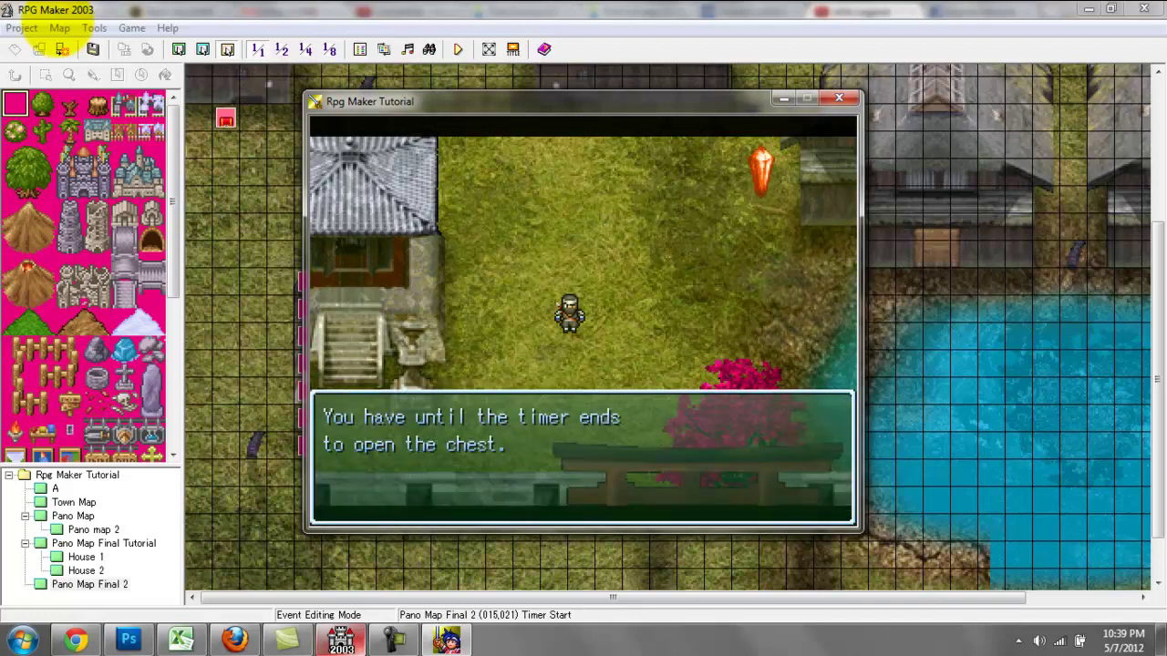
{"action": "key", "text": "Return"}
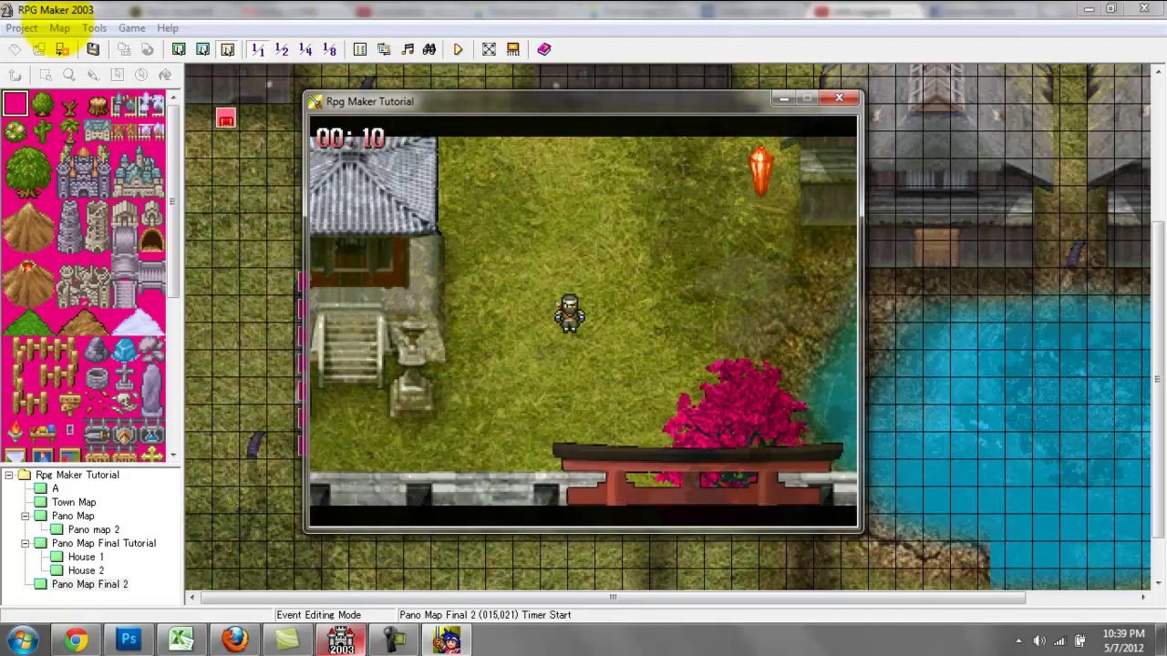
{"action": "key", "text": "Up"}
{"action": "key", "text": "Up"}
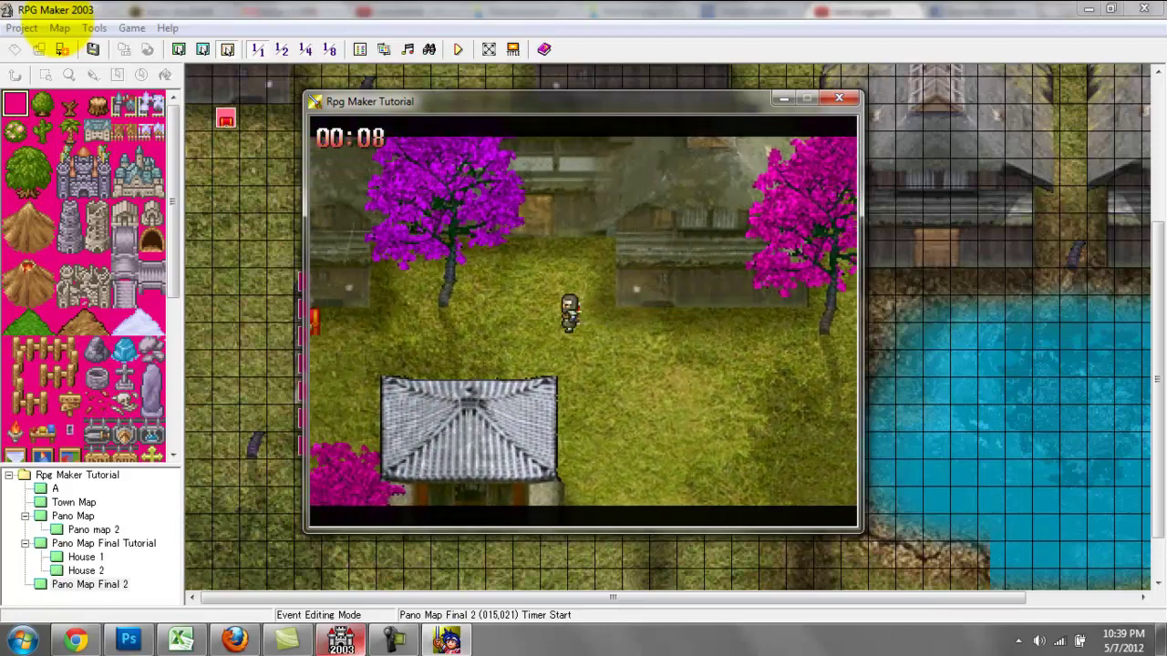
{"action": "key", "text": "Left"}
{"action": "key", "text": "Left"}
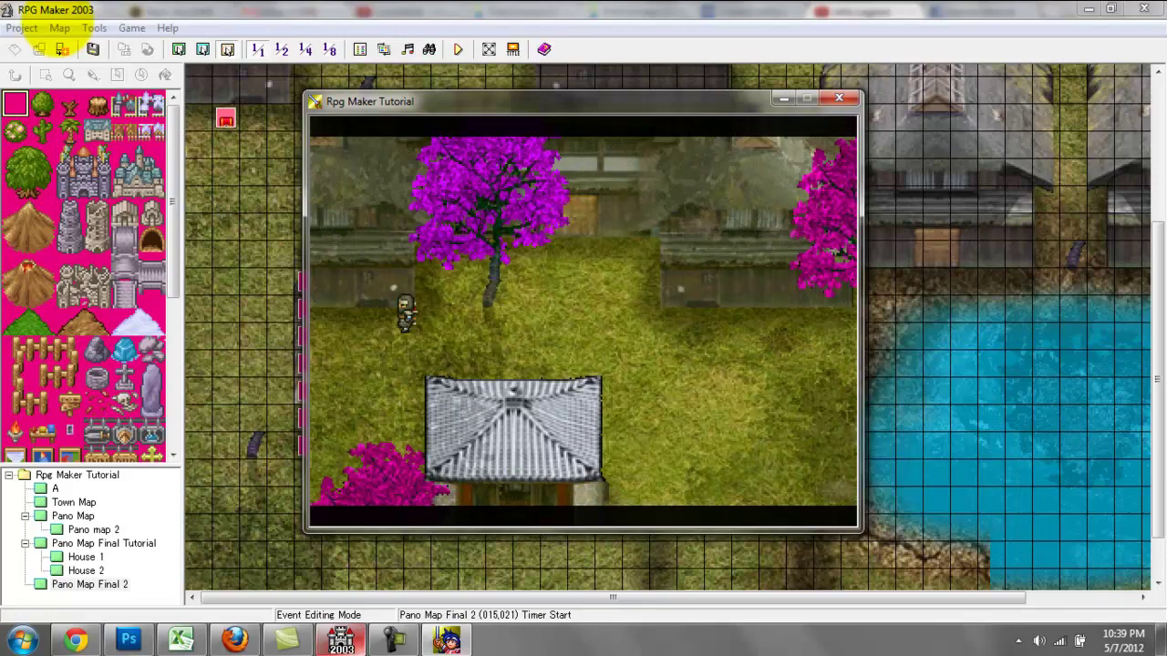
{"action": "key", "text": "alt+F4"}
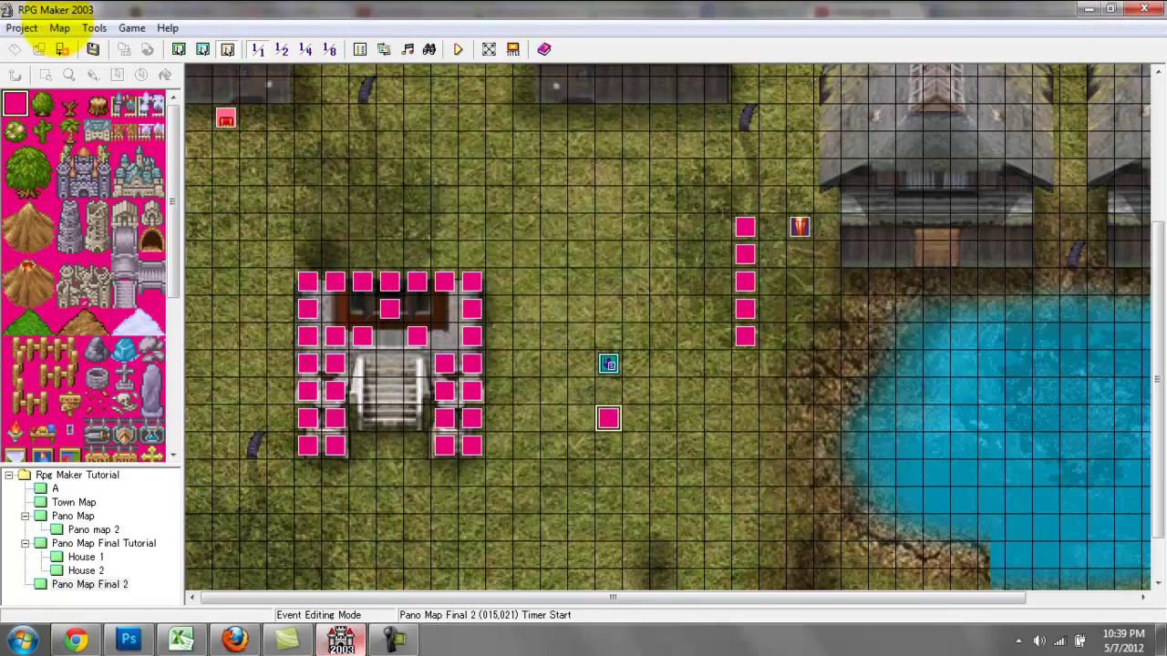
Step: Open the Treasure Chest event and preview the different facing directions of its red chest graphic
{"action": "key", "text": "Return"}
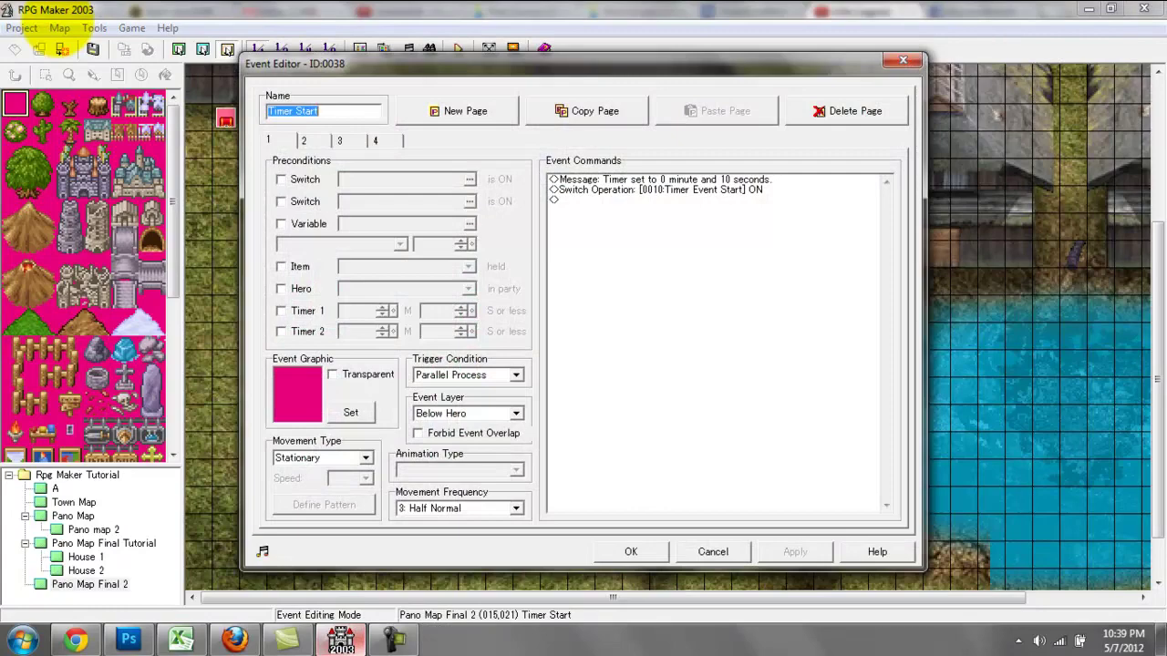
{"action": "key", "text": "Escape"}
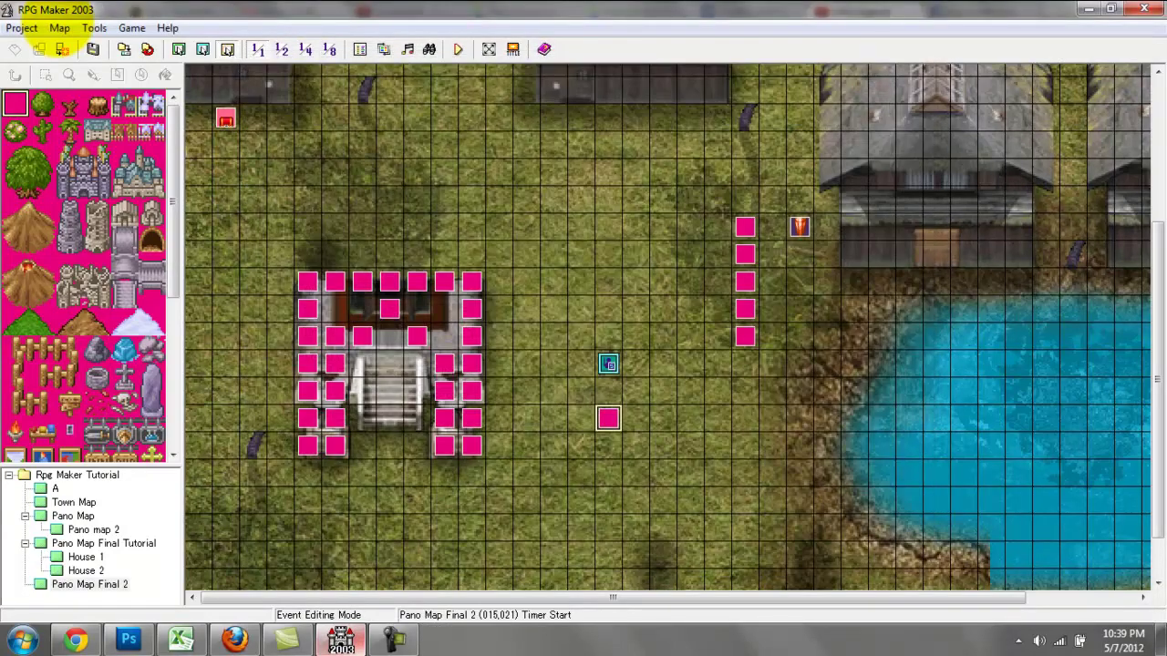
{"action": "double_click", "coordinate": [225, 119]}
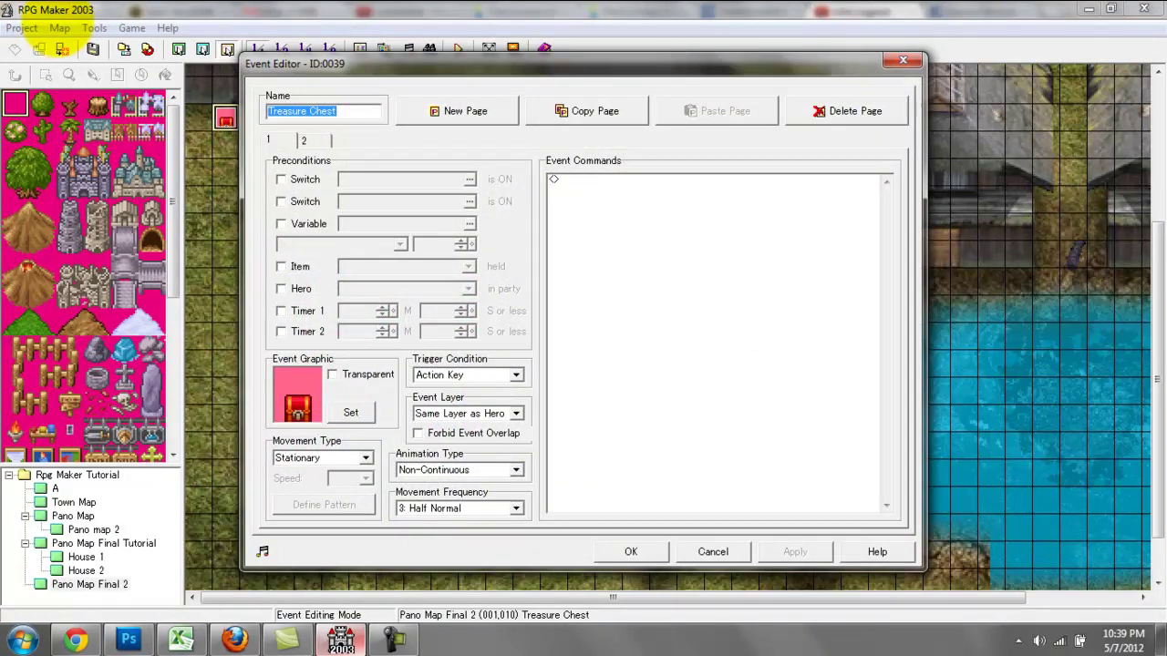
{"action": "left_click", "coordinate": [351, 413]}
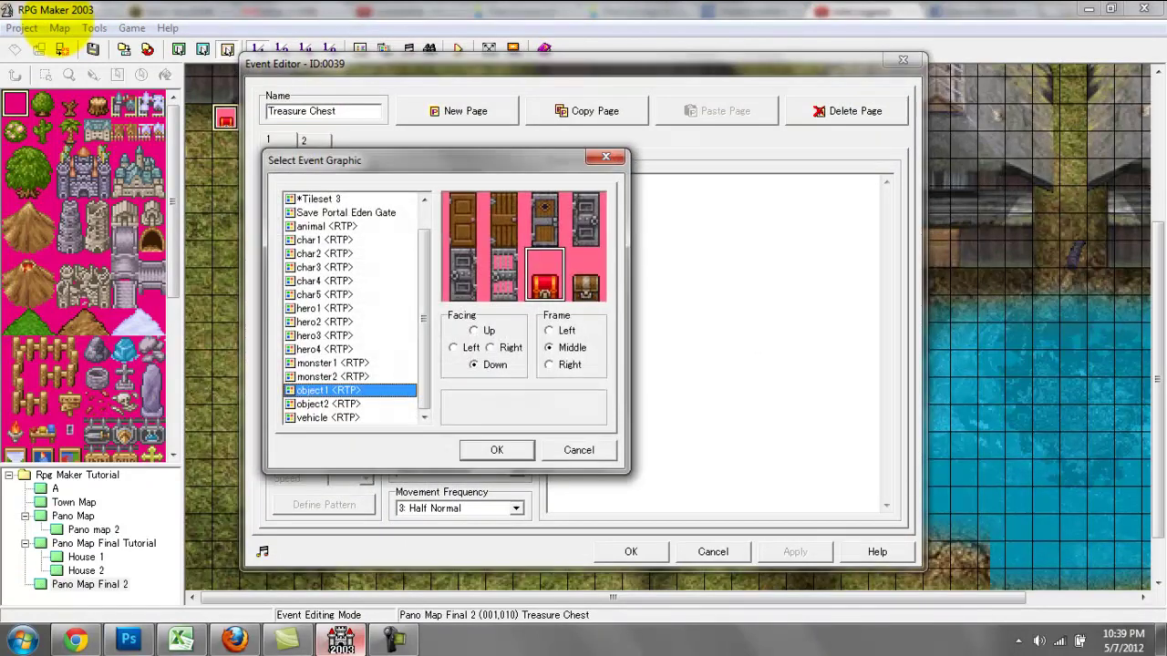
{"action": "left_click", "coordinate": [492, 347]}
{"action": "key", "text": "Left"}
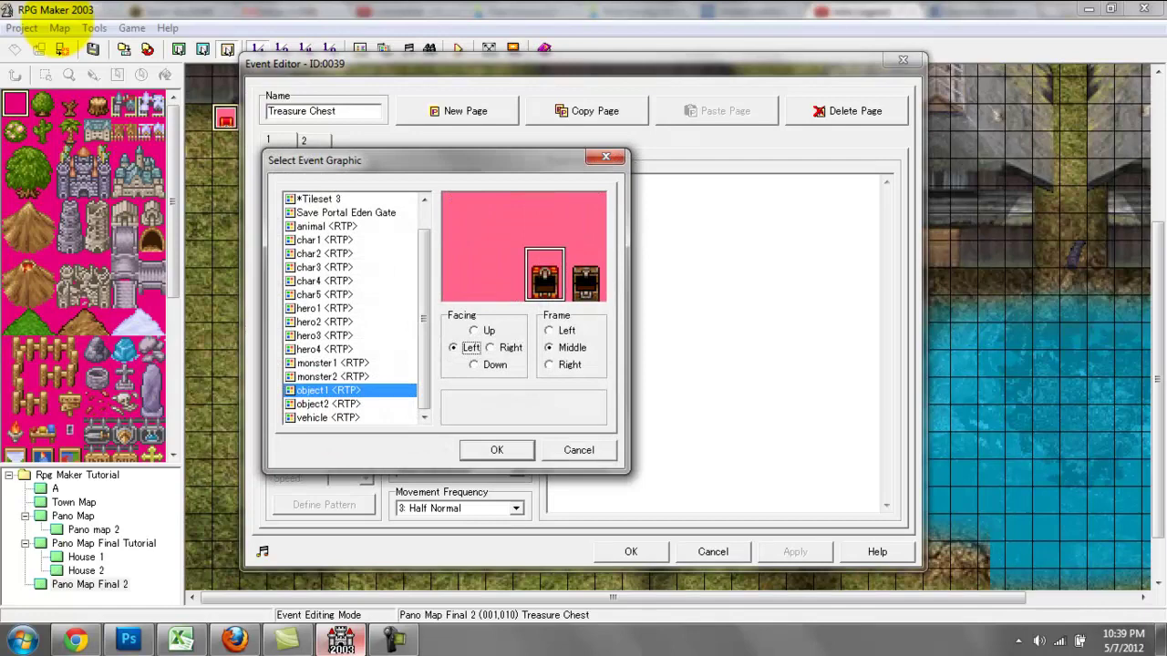
{"action": "key", "text": "Down"}
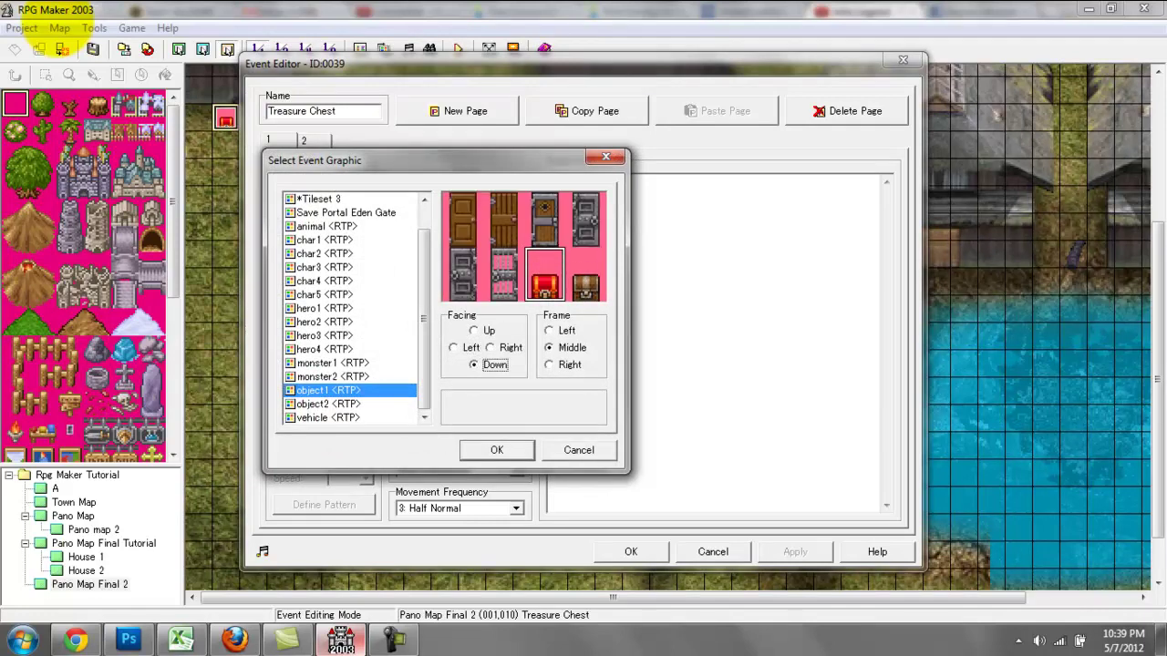
{"action": "key", "text": "Up"}
{"action": "key", "text": "Up"}
{"action": "key", "text": "Escape"}
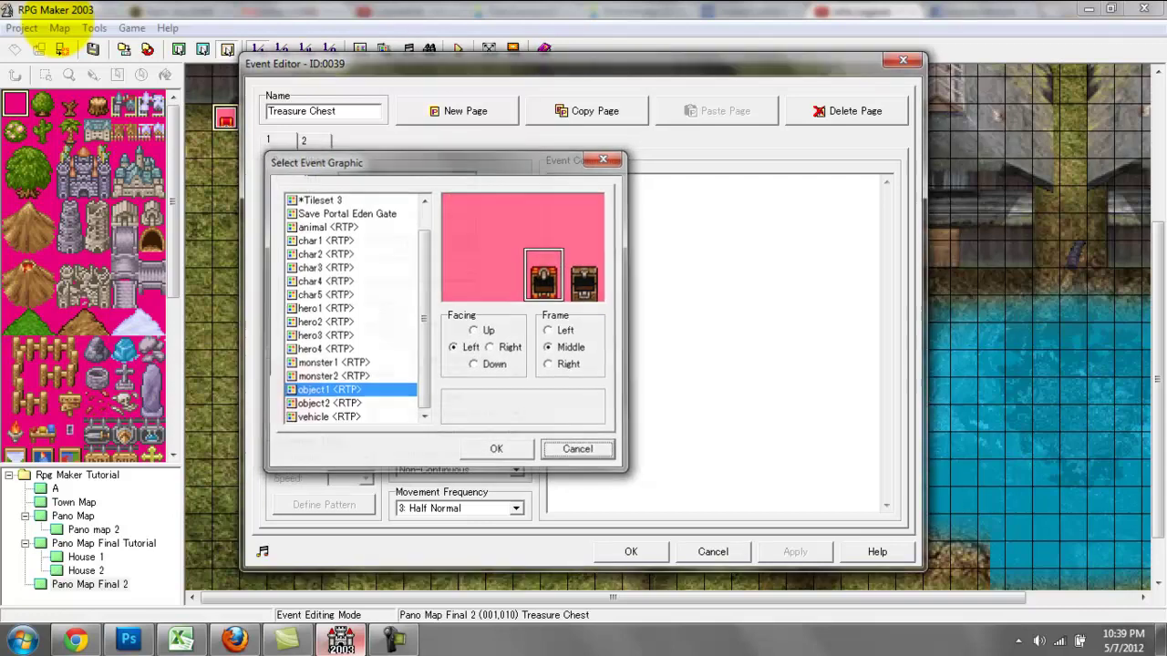
Step: Add a Move Event command for This Event with Face Right, Wait, Face Up, Wait, Face Left, Wait and Ignore Impossible Moves enabled
{"action": "double_click", "coordinate": [620, 180]}
{"action": "left_click", "coordinate": [602, 175]}
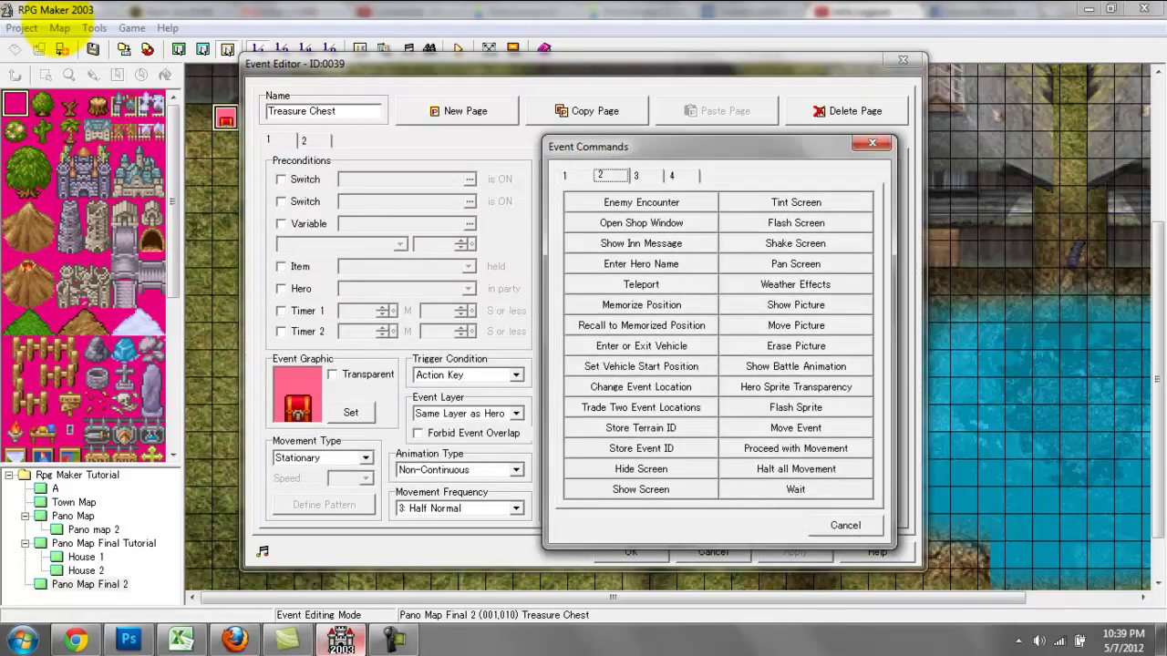
{"action": "left_click", "coordinate": [795, 429]}
{"action": "left_click", "coordinate": [601, 183]}
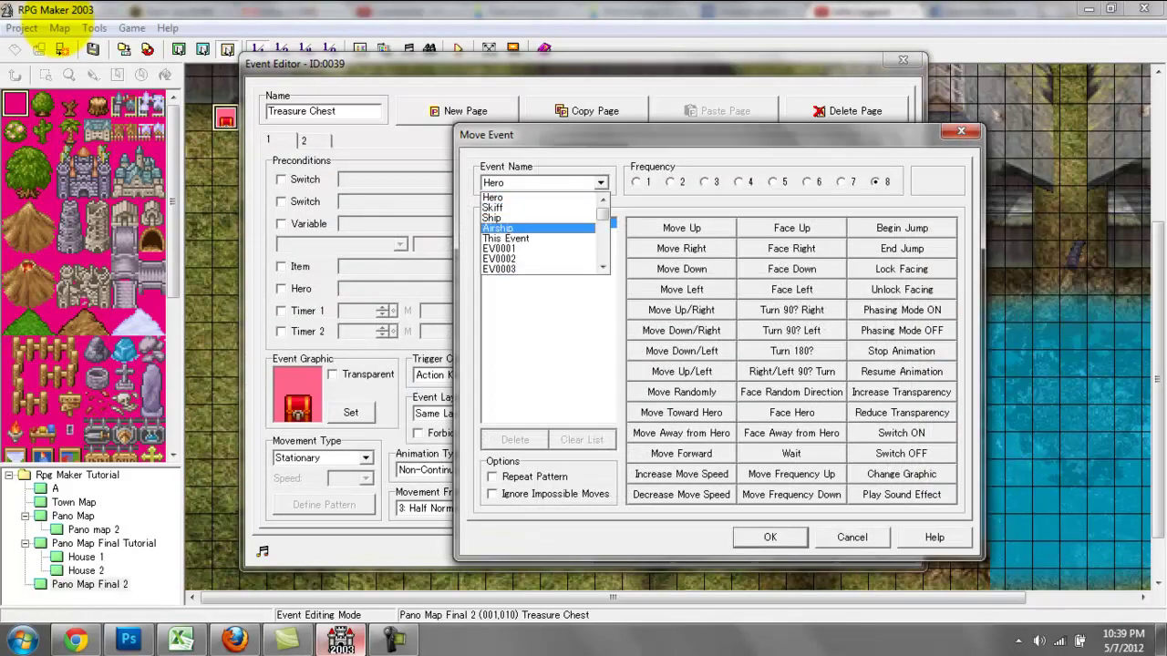
{"action": "left_click", "coordinate": [538, 240]}
{"action": "left_click", "coordinate": [791, 248]}
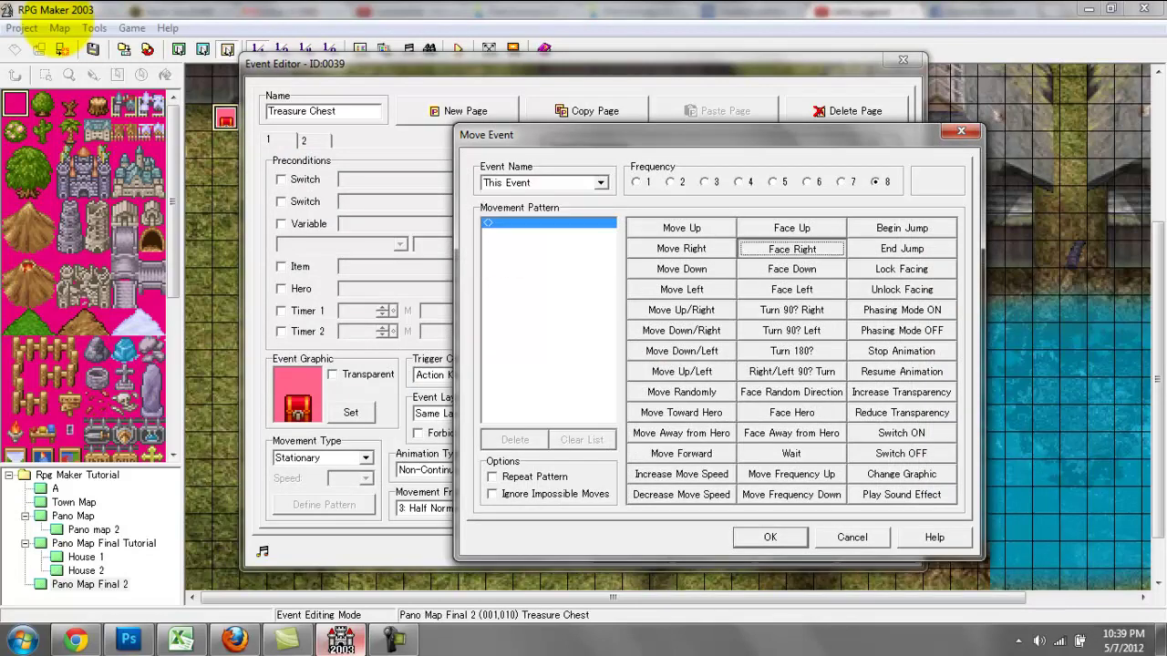
{"action": "left_click", "coordinate": [792, 453]}
{"action": "left_click", "coordinate": [792, 228]}
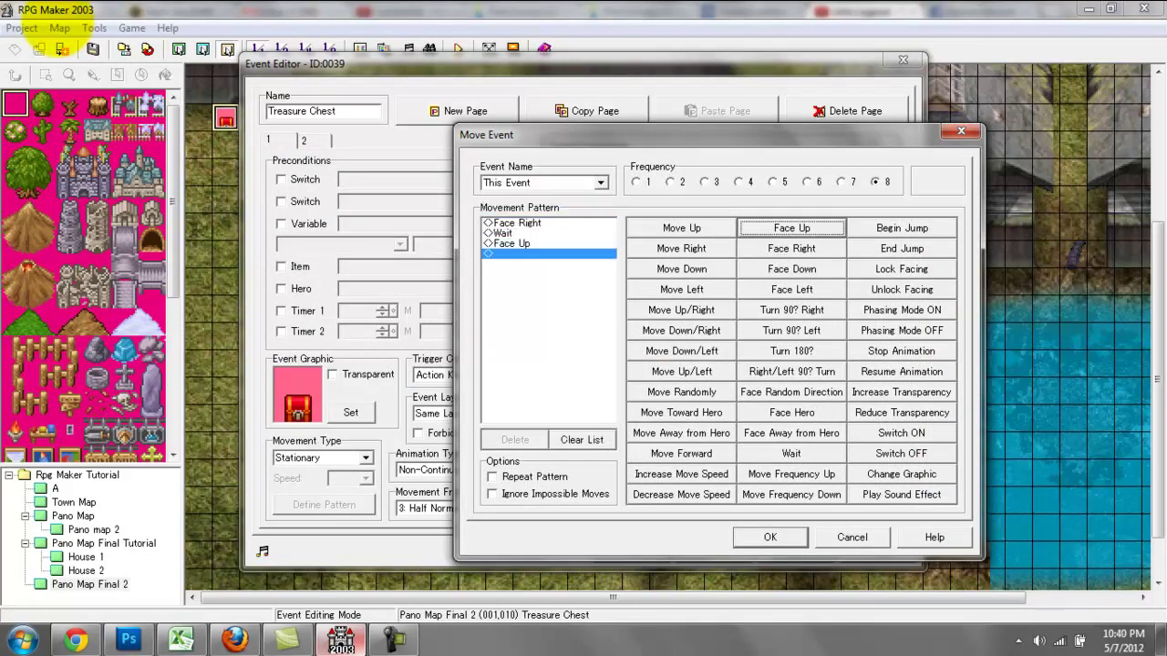
{"action": "left_click", "coordinate": [791, 453]}
{"action": "left_click", "coordinate": [791, 289]}
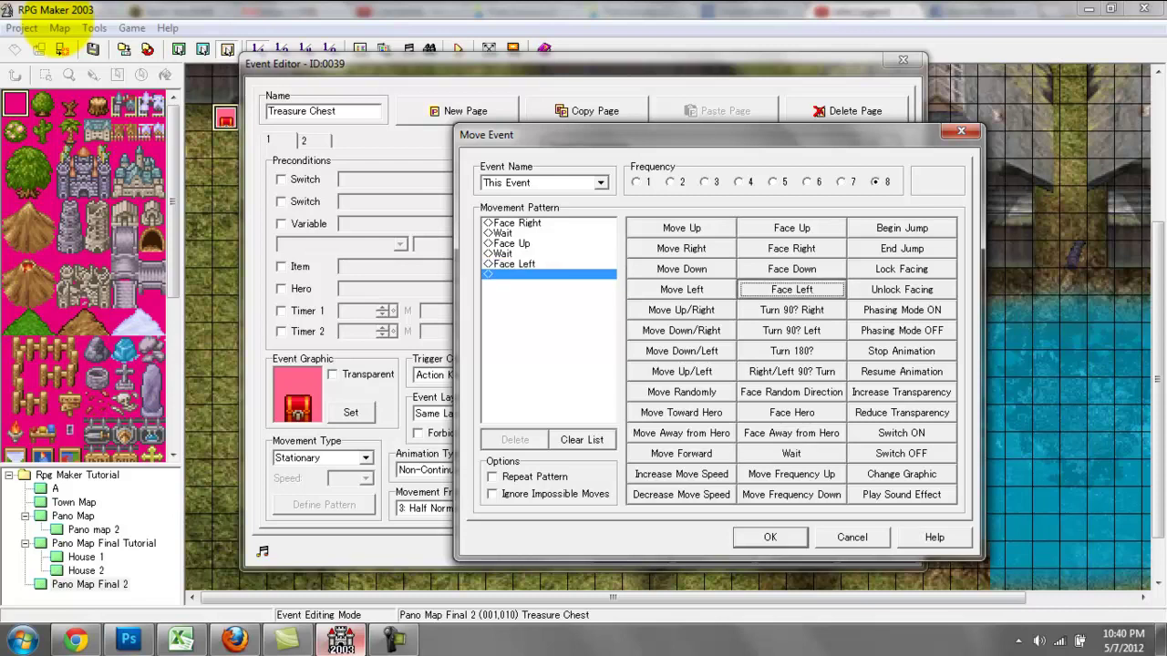
{"action": "left_click", "coordinate": [792, 453]}
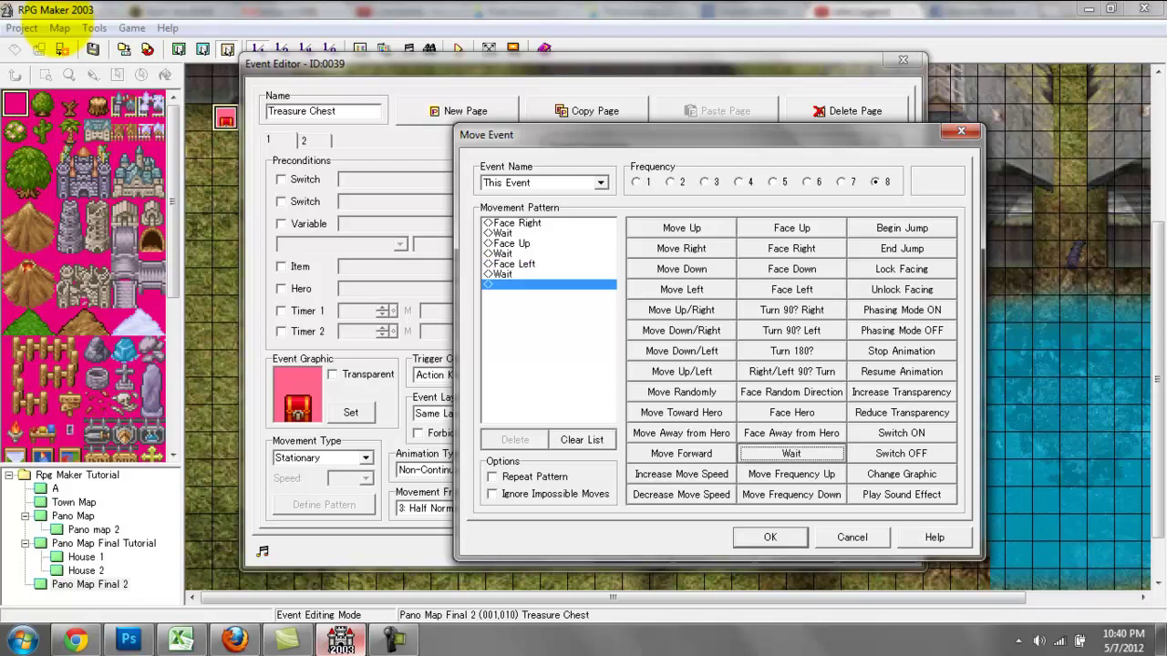
{"action": "left_click", "coordinate": [493, 494]}
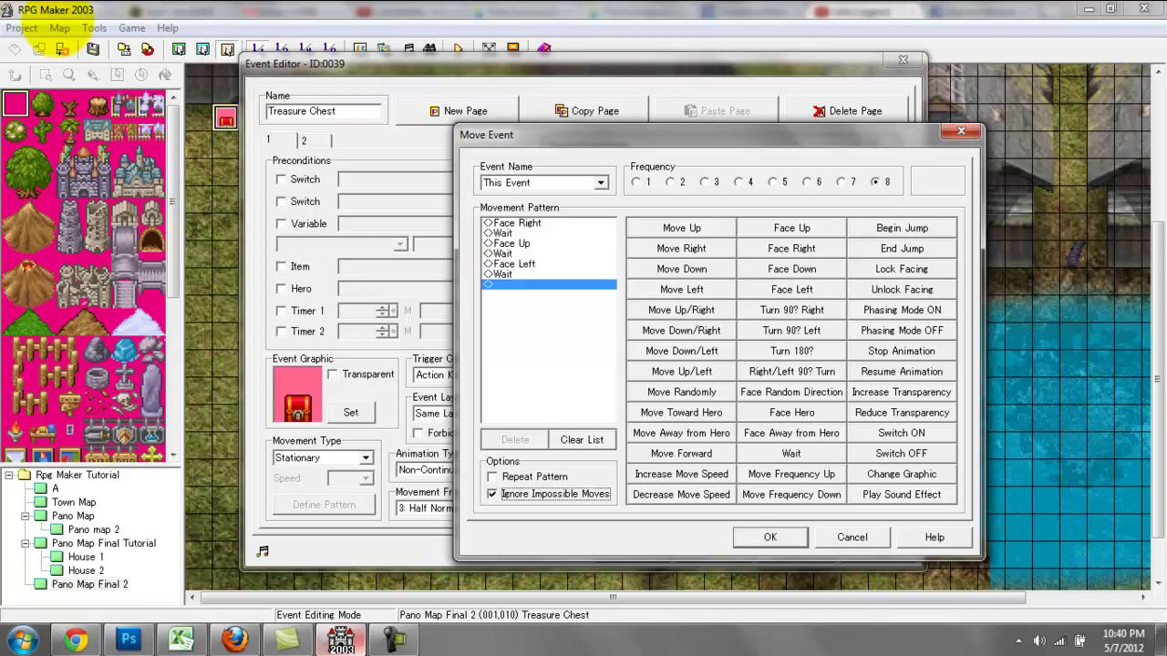
{"action": "left_click", "coordinate": [770, 537]}
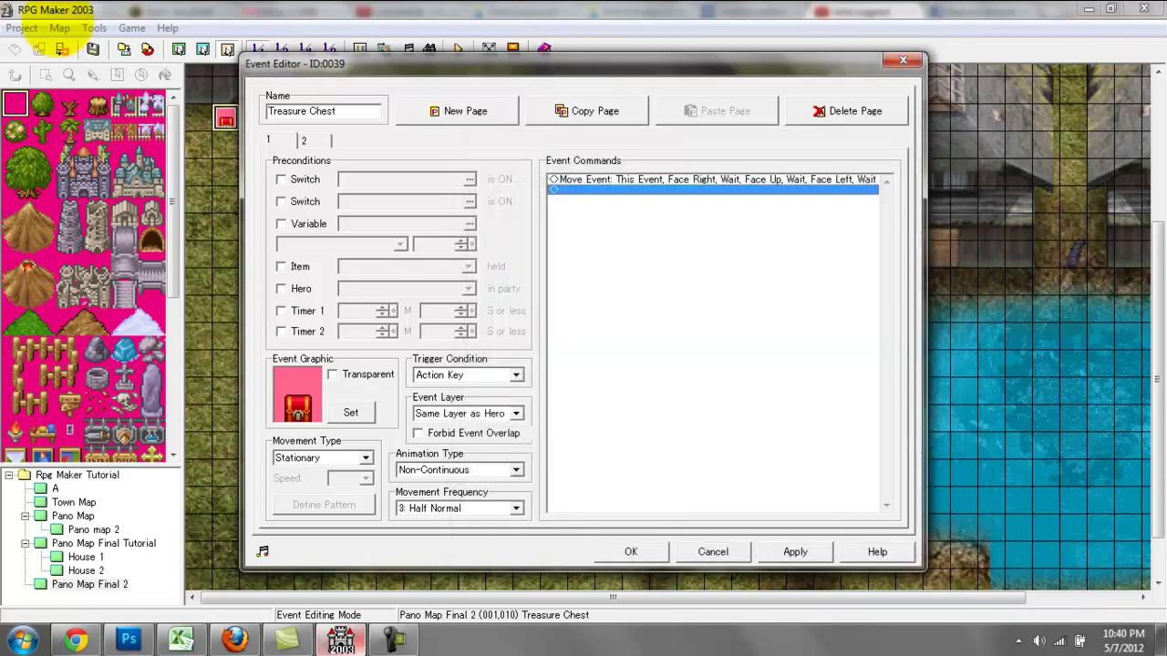
Step: Add a 0.3-second Wait command after the Move Event command on the Treasure Chest's first page
{"action": "double_click", "coordinate": [713, 189]}
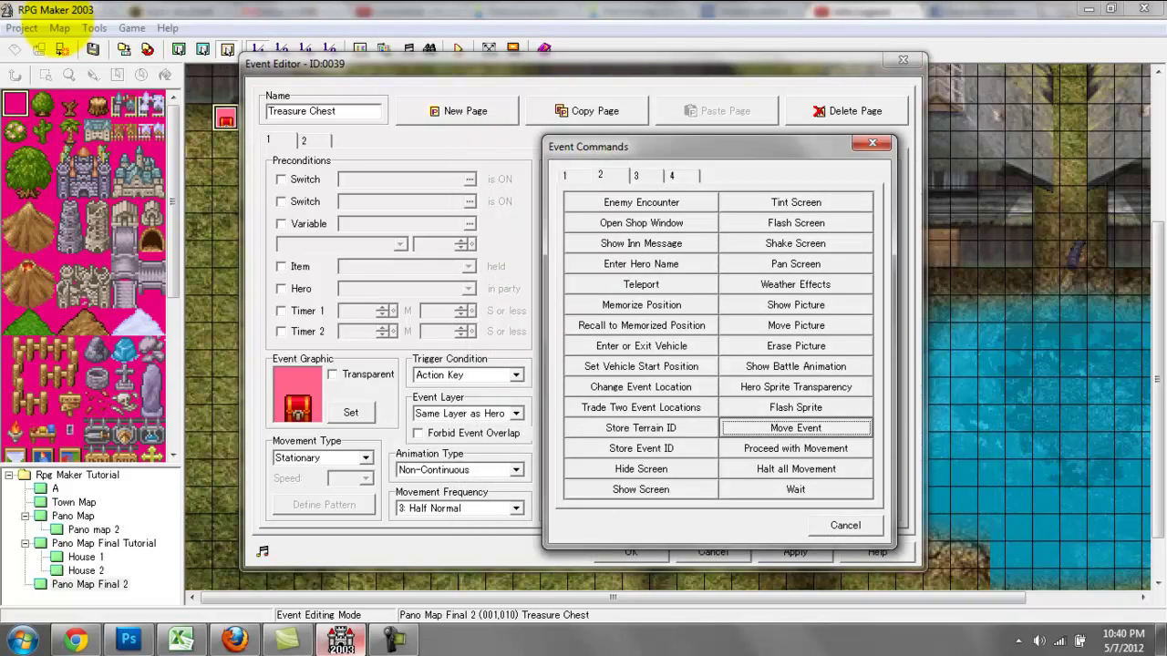
{"action": "left_click", "coordinate": [796, 448]}
{"action": "left_click", "coordinate": [796, 490]}
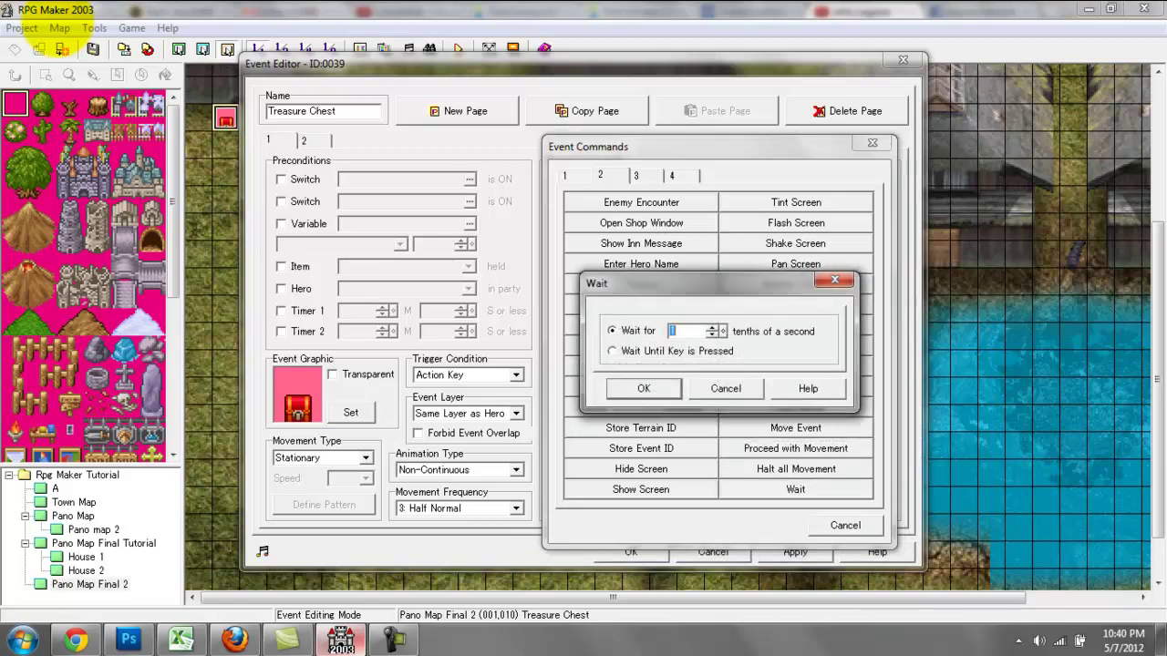
{"action": "type", "text": "3"}
{"action": "key", "text": "Return"}
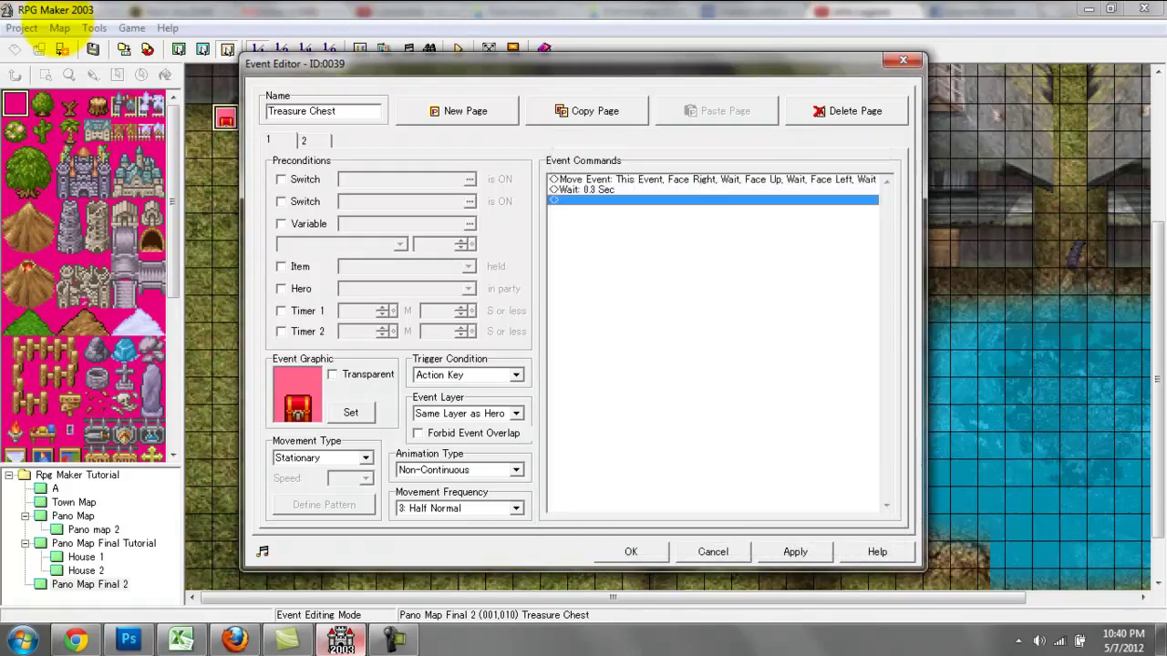
Step: Add the message "Obtained Potion of Eternal Youth." after the Wait command on the Treasure Chest's first page
{"action": "double_click", "coordinate": [713, 200]}
{"action": "left_click", "coordinate": [565, 175]}
{"action": "left_click", "coordinate": [641, 203]}
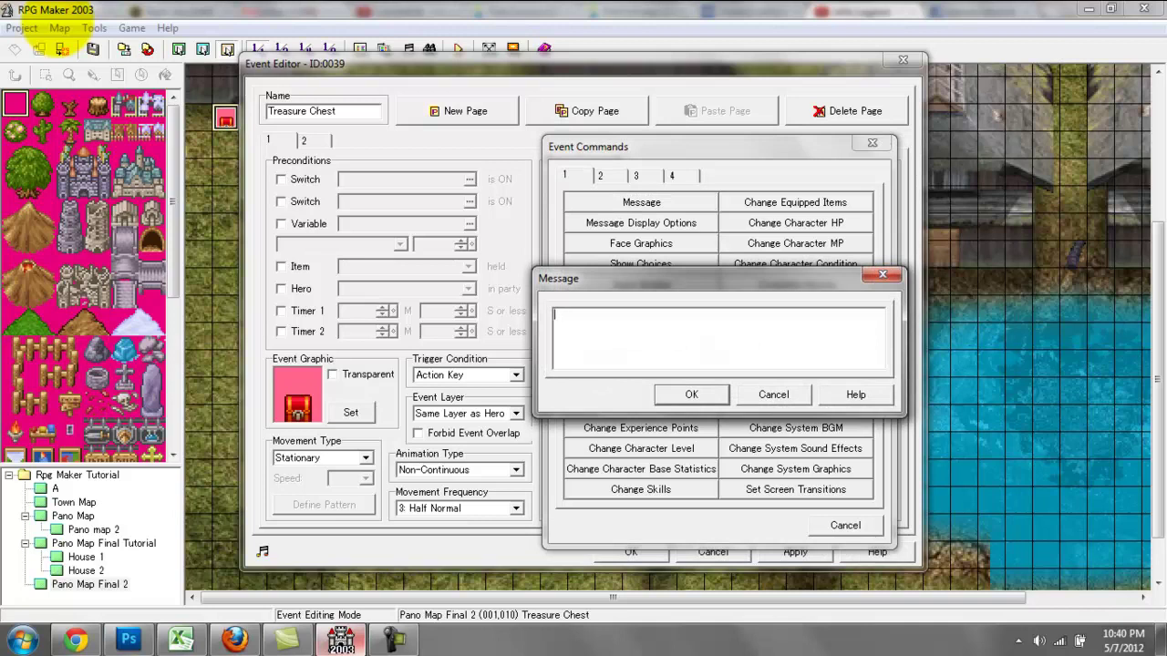
{"action": "type", "text": "Obtained Potion"}
{"action": "type", "text": "of L"}
{"action": "key", "text": "BackSpace"}
{"action": "type", "text": "Eternal Youth"}
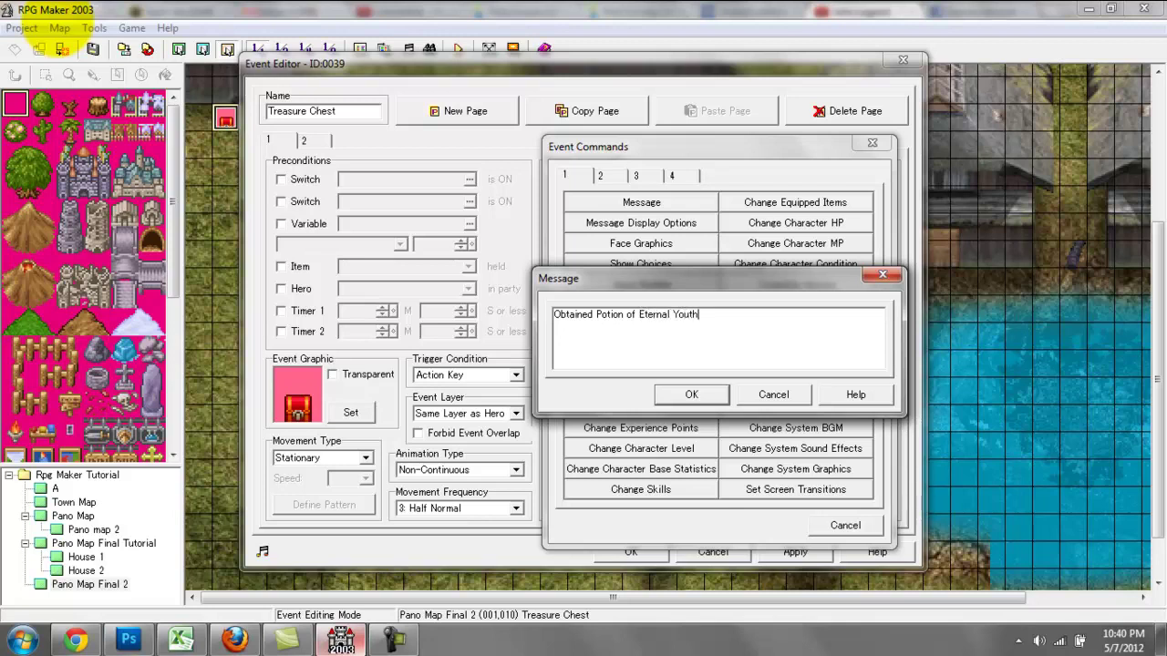
{"action": "type", "text": "."}
{"action": "key", "text": "Return"}
Step: Insert a Play Sound Effect command using the item1 sound before the potion message
{"action": "key", "text": "Up"}
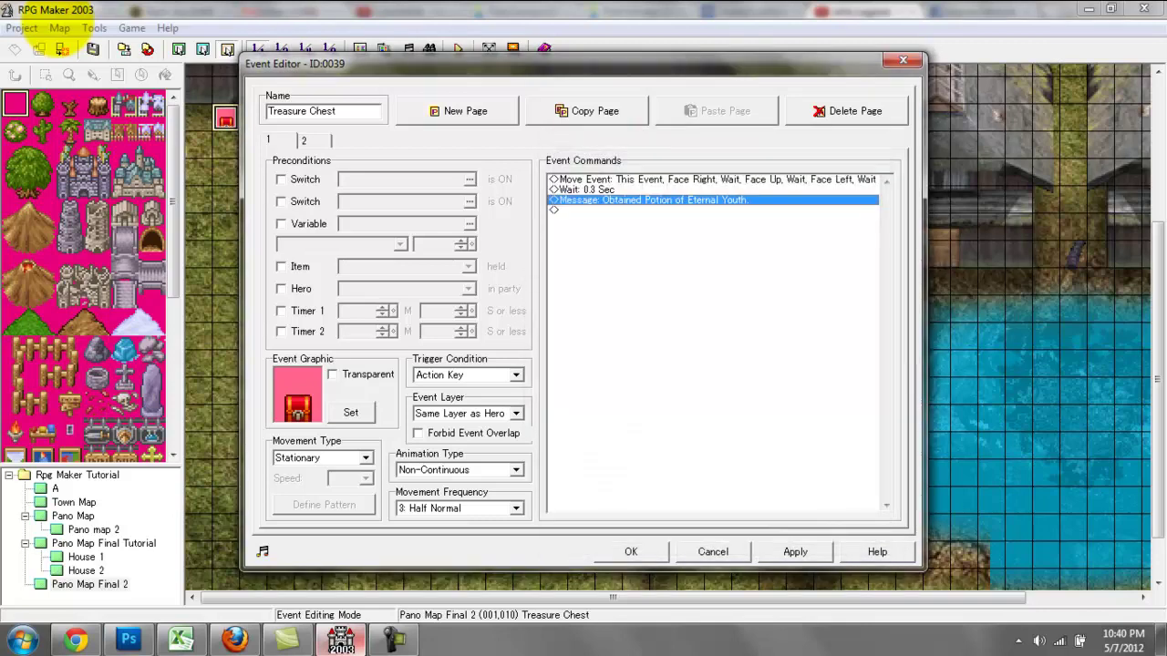
{"action": "double_click", "coordinate": [652, 200]}
{"action": "left_click", "coordinate": [645, 175]}
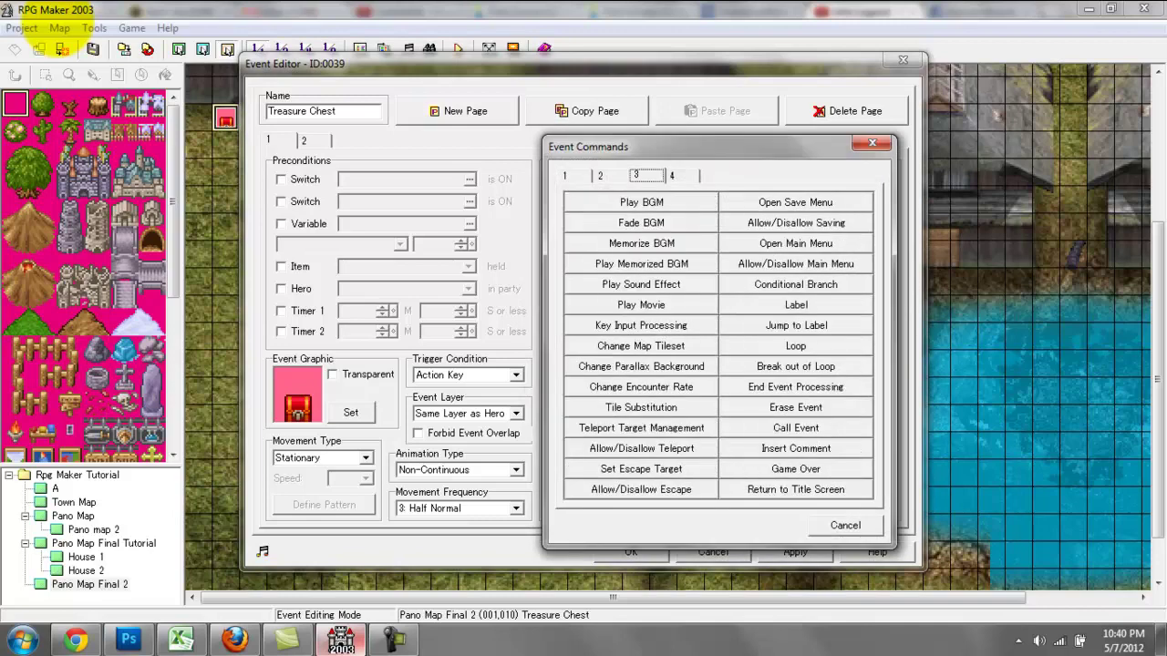
{"action": "left_click", "coordinate": [641, 284]}
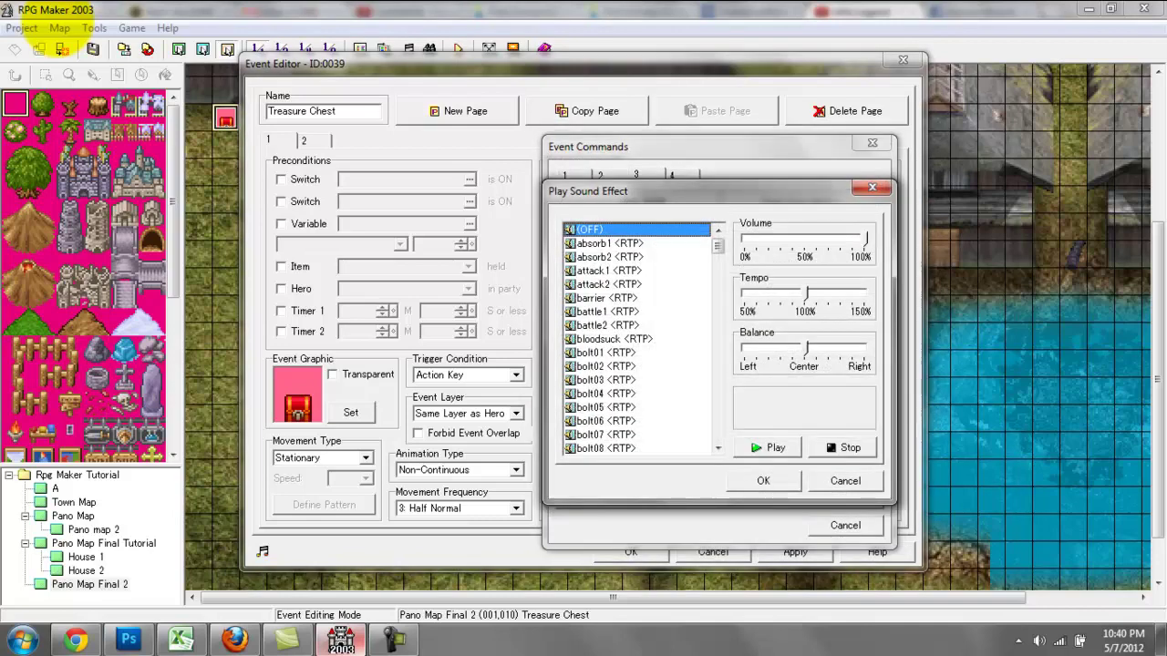
{"action": "left_click", "coordinate": [609, 312]}
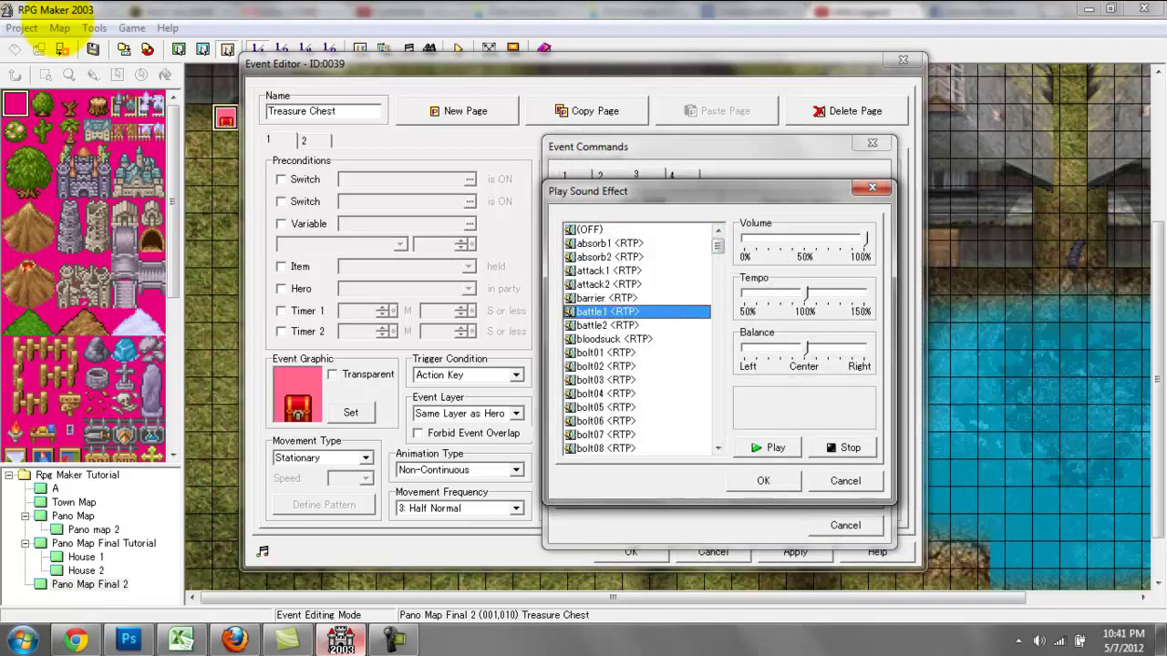
{"action": "key", "text": "i"}
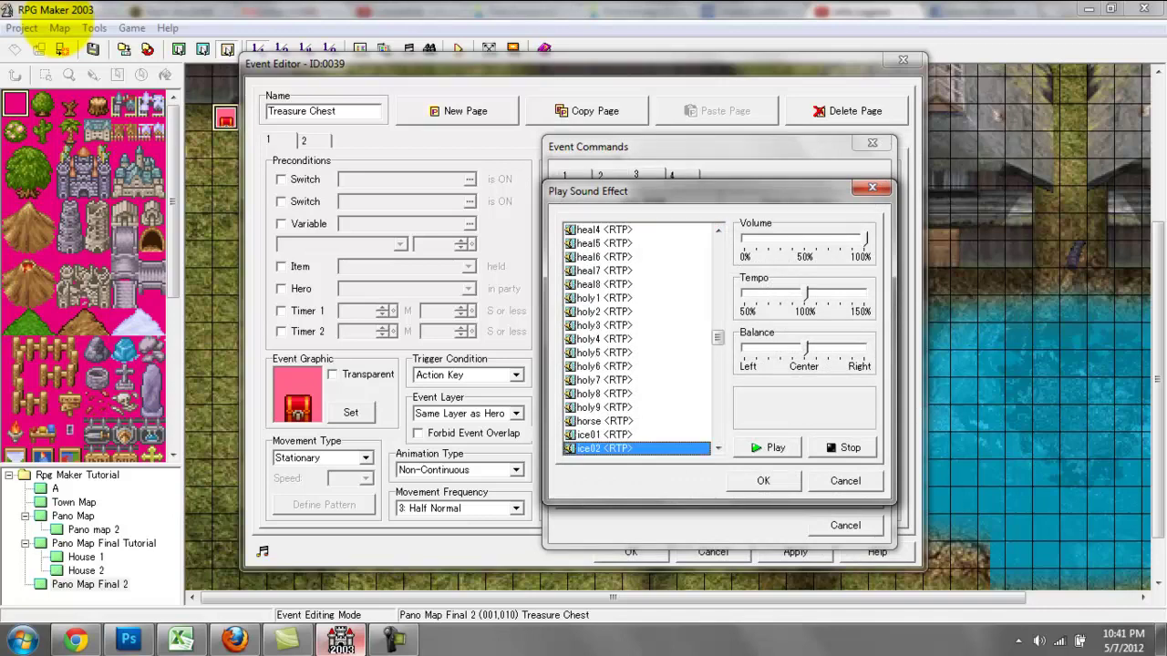
{"action": "scroll", "coordinate": [638, 337], "scroll_direction": "down", "scroll_amount": 8}
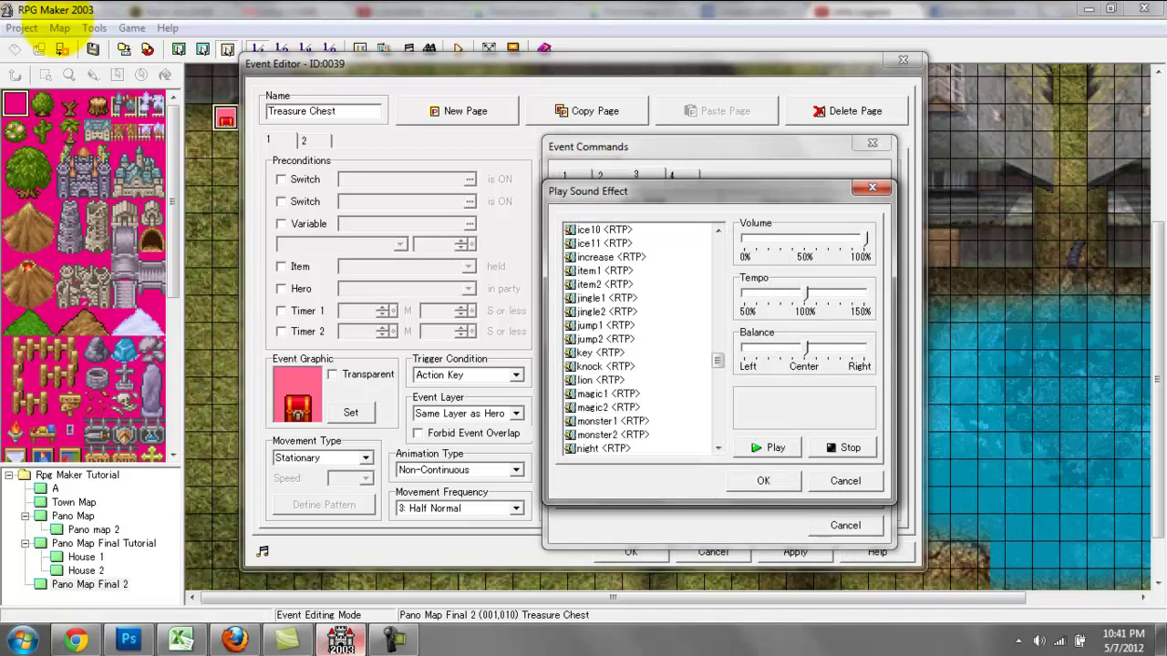
{"action": "left_click", "coordinate": [606, 271]}
{"action": "left_click", "coordinate": [763, 480]}
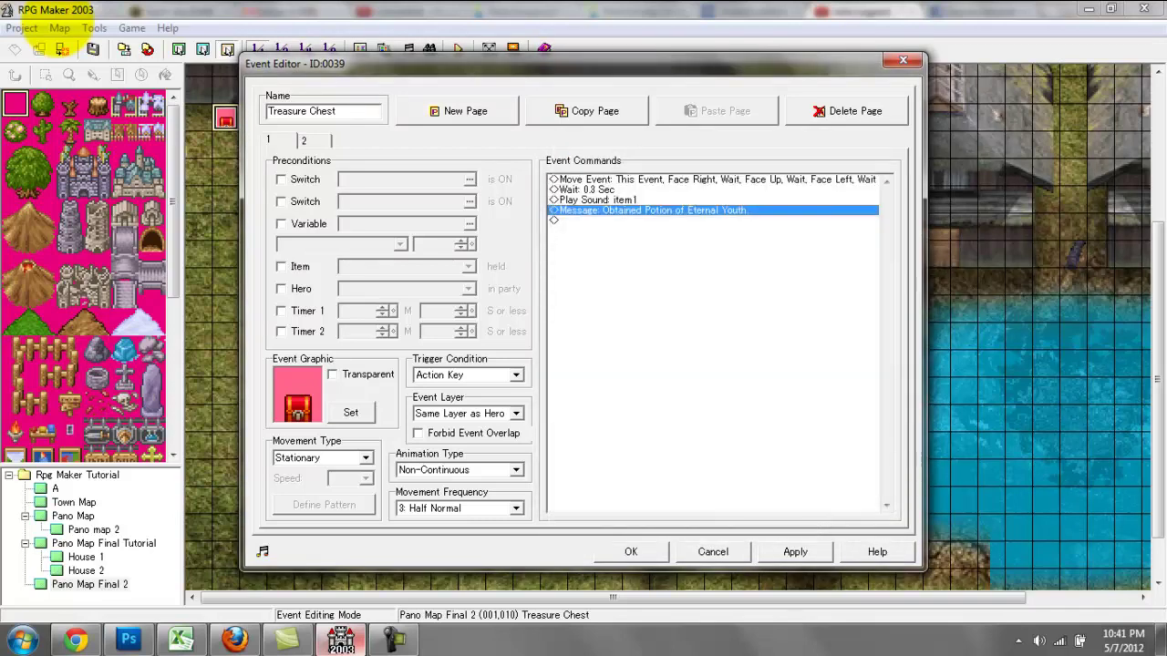
Step: Add a Switch Operation after the message that turns ON switch 0013, and name that switch "Treasure Obtained"
{"action": "left_click", "coordinate": [629, 221]}
{"action": "double_click", "coordinate": [629, 221]}
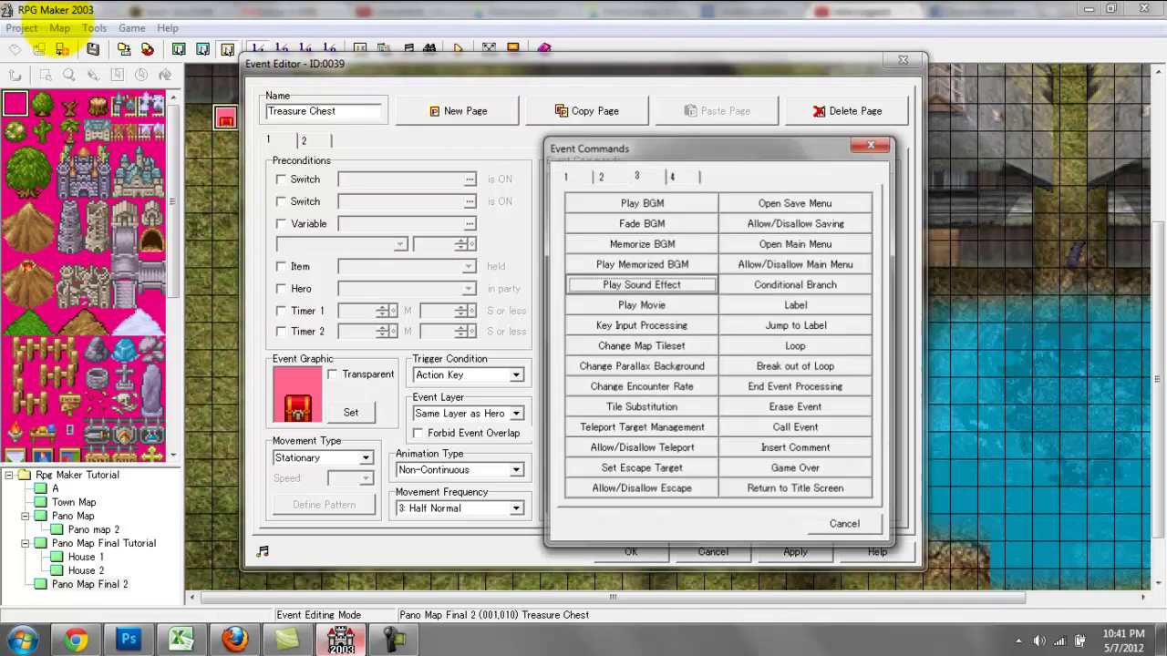
{"action": "left_click", "coordinate": [575, 175]}
{"action": "left_click", "coordinate": [640, 305]}
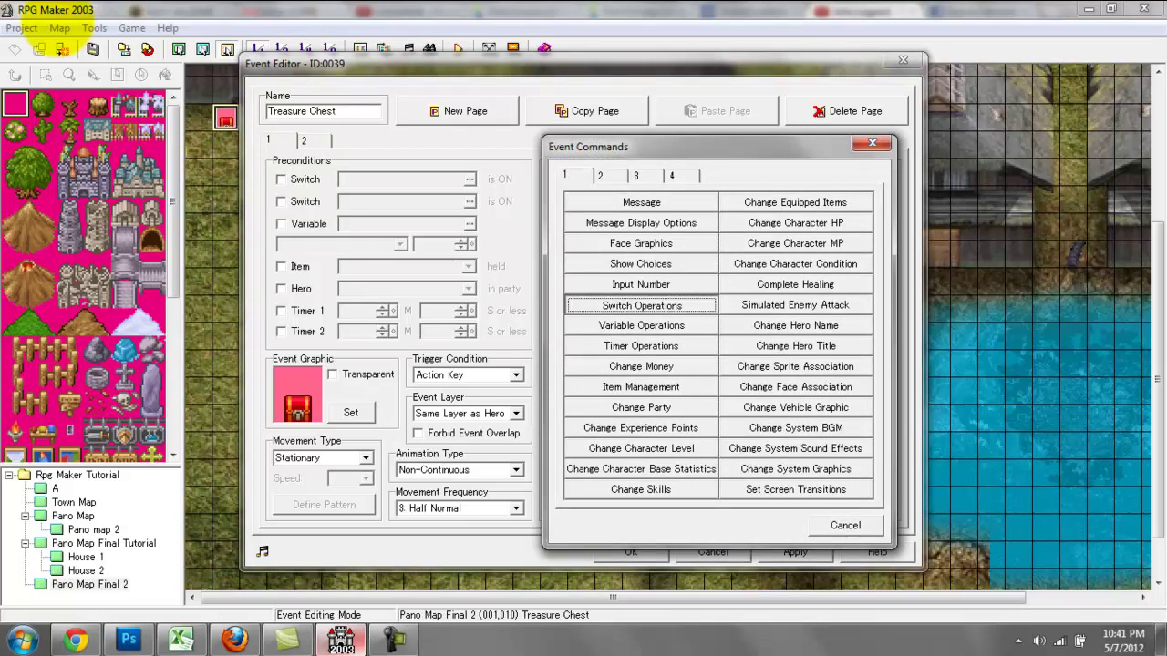
{"action": "left_click", "coordinate": [833, 300]}
{"action": "left_click", "coordinate": [773, 344]}
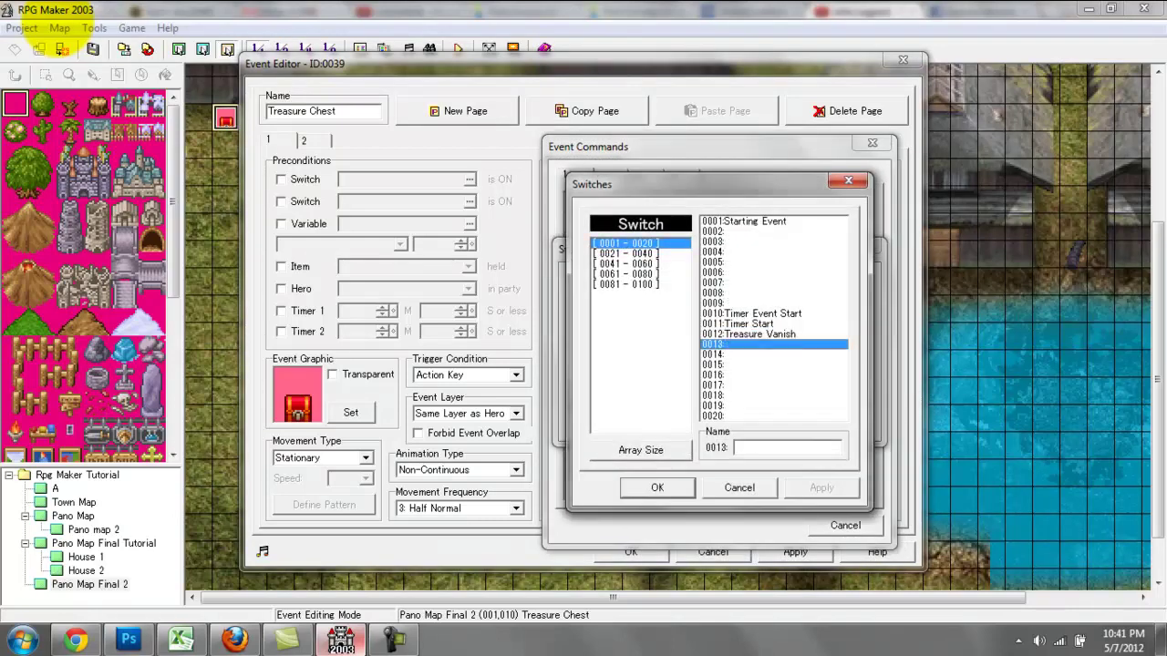
{"action": "type", "text": "Treasure Obtained"}
{"action": "key", "text": "Return"}
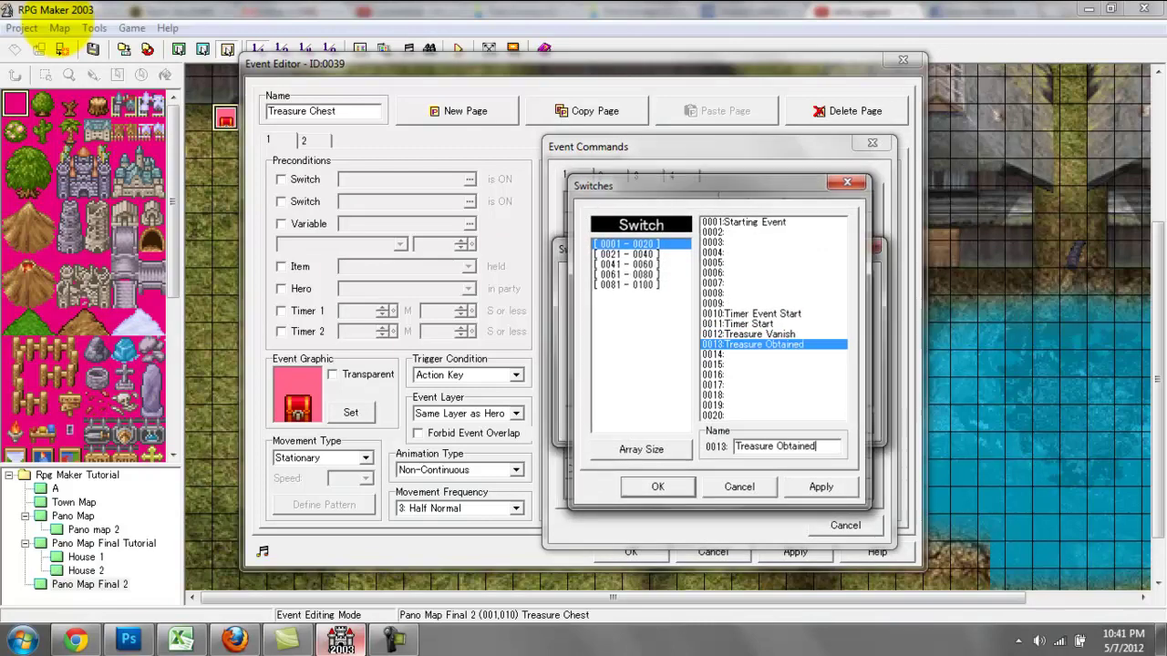
{"action": "key", "text": "Return"}
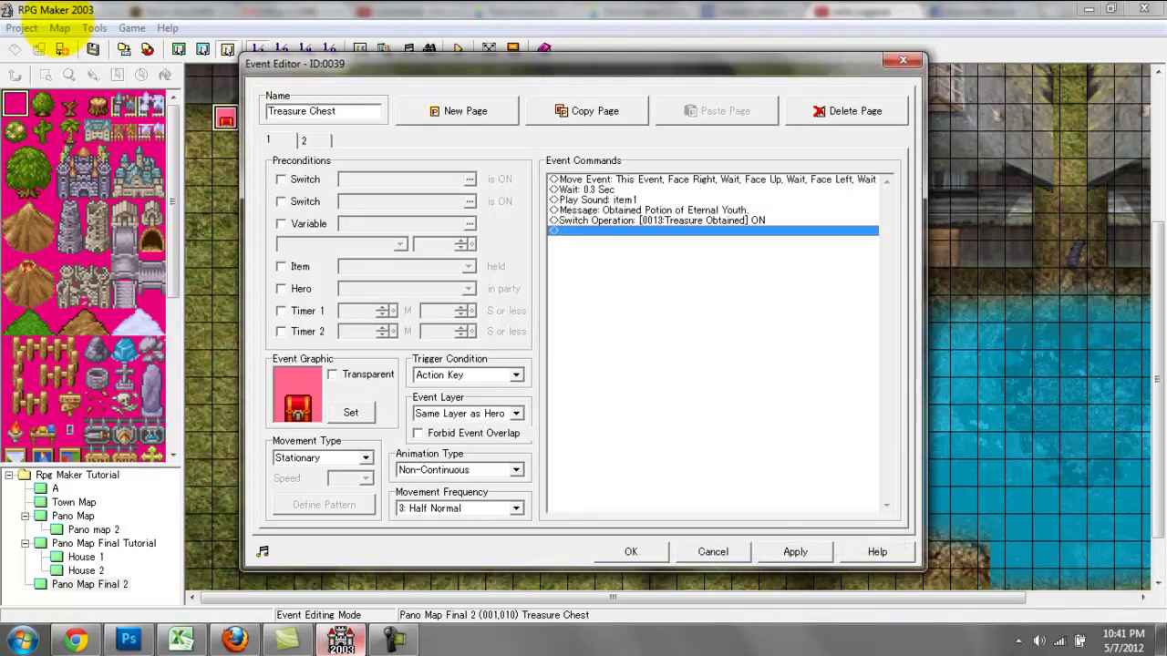
Step: Add a new page after the Treasure Chest's first page with switch 0013:Treasure Obtained as its precondition, and save the event
{"action": "left_click", "coordinate": [306, 141]}
{"action": "left_click", "coordinate": [276, 141]}
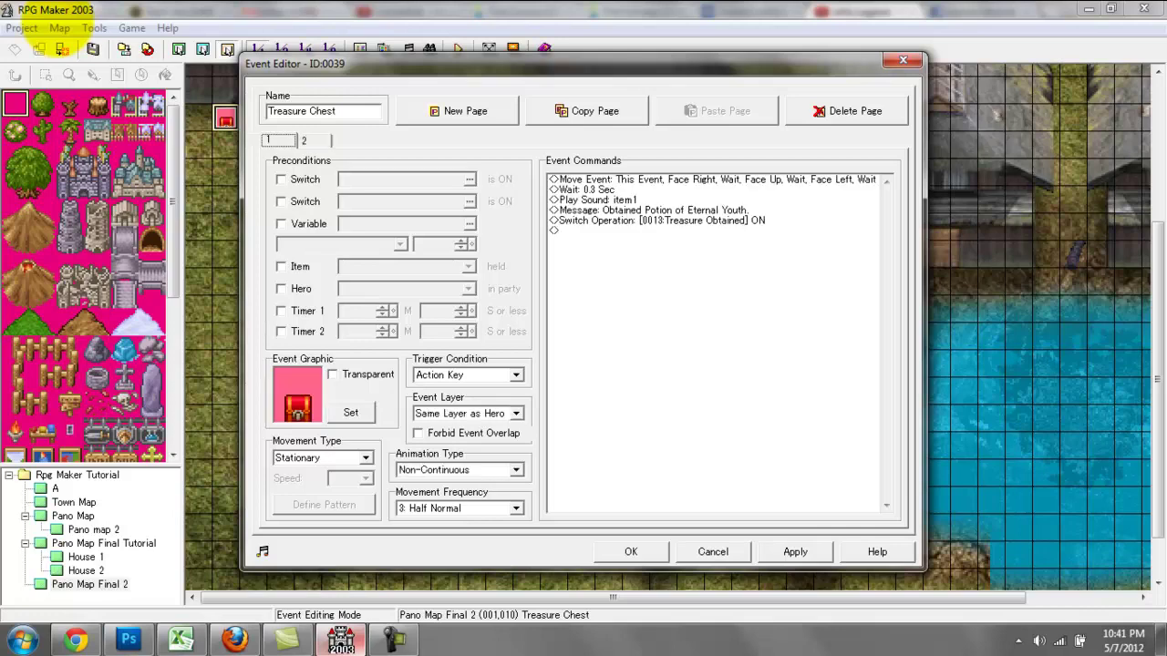
{"action": "left_click", "coordinate": [465, 111]}
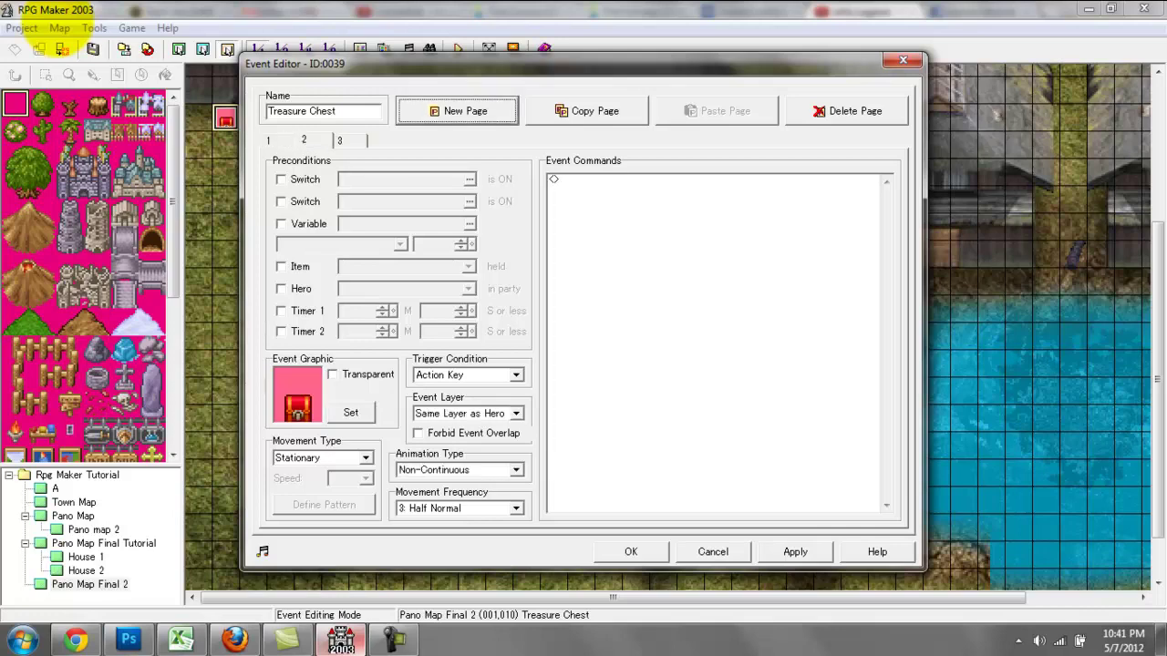
{"action": "left_click", "coordinate": [280, 179]}
{"action": "left_click", "coordinate": [469, 178]}
{"action": "key", "text": "Return"}
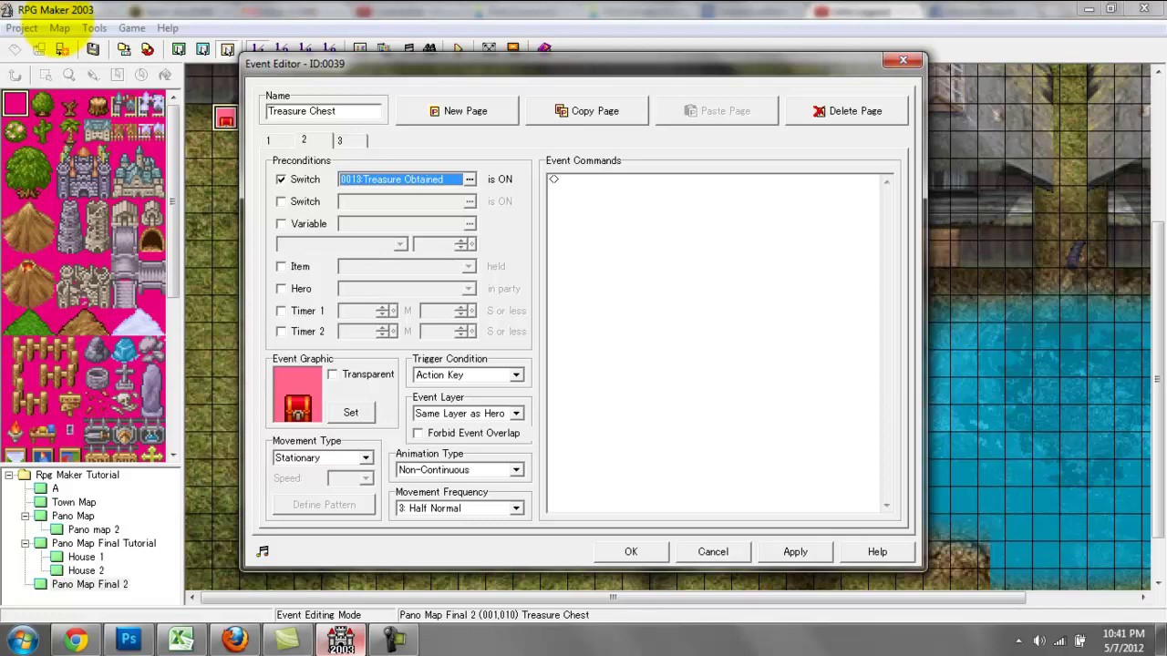
{"action": "left_click", "coordinate": [349, 141]}
{"action": "left_click", "coordinate": [631, 551]}
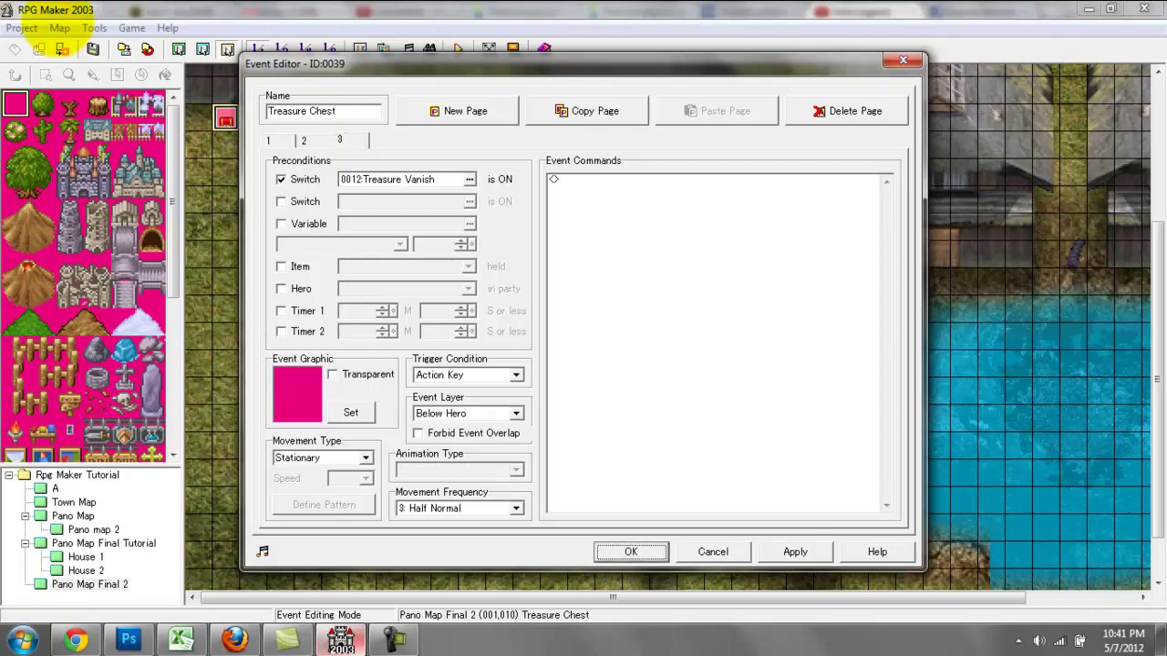
Step: Check the switch precondition on the fourth page of the Timer Start event and close the event
{"action": "double_click", "coordinate": [607, 418]}
{"action": "left_click", "coordinate": [384, 140]}
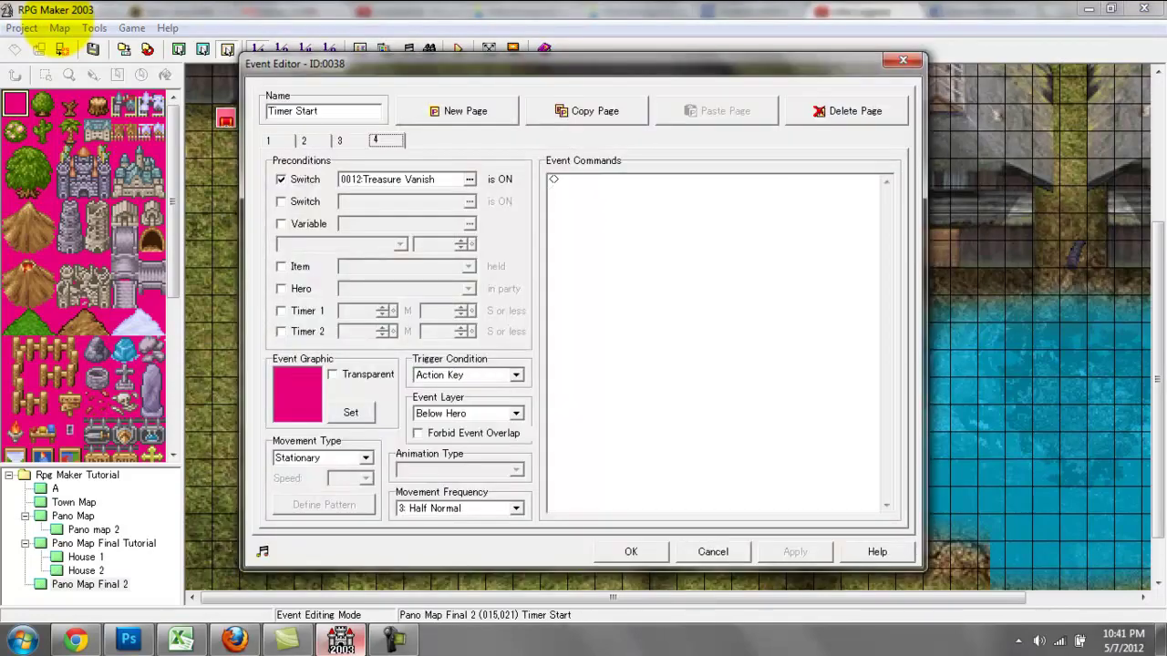
{"action": "left_click", "coordinate": [631, 552]}
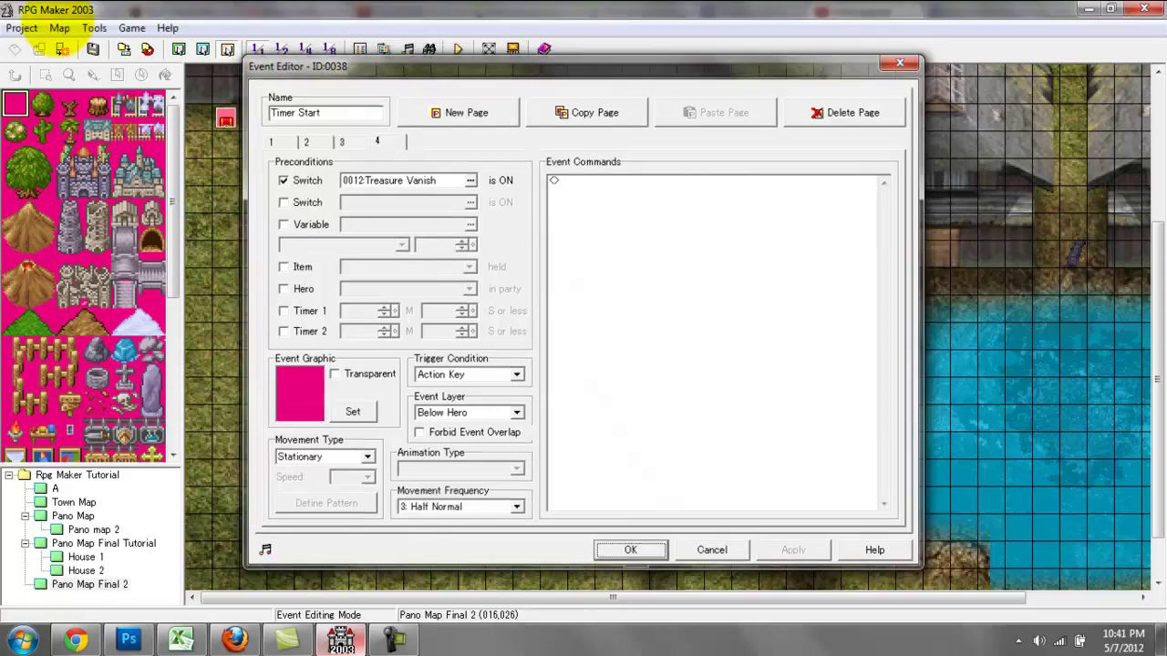
Step: Review the Treasure Chest event's three pages, examining their commands, switch preconditions and the second page's trigger condition
{"action": "double_click", "coordinate": [225, 117]}
{"action": "left_click", "coordinate": [313, 140]}
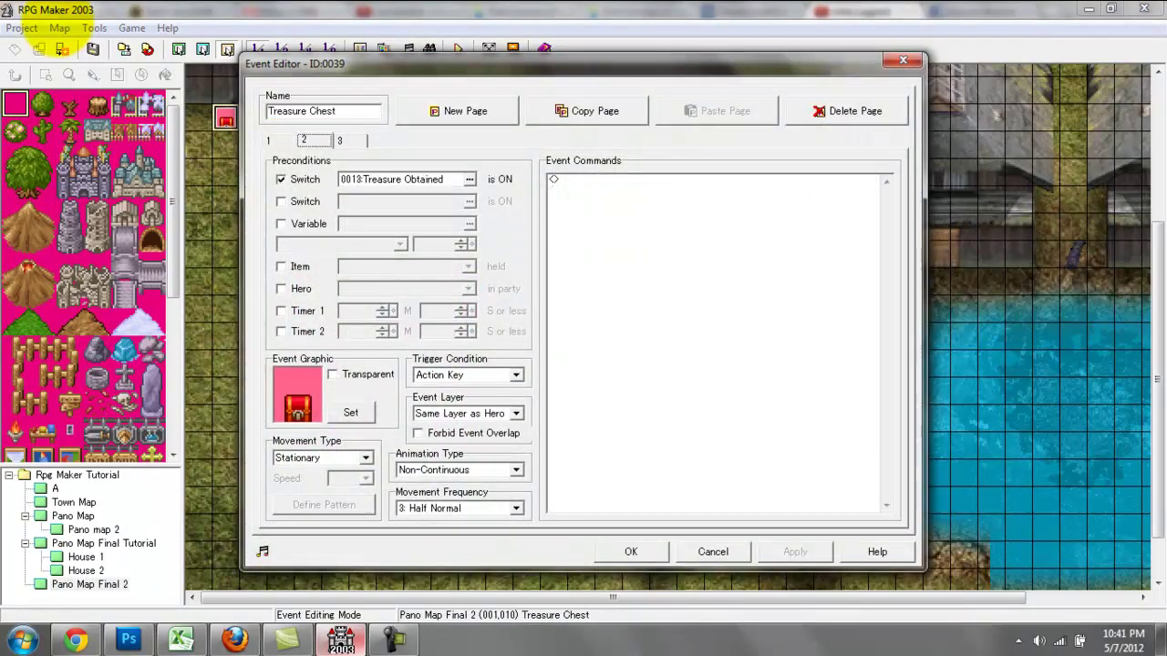
{"action": "key", "text": "Left"}
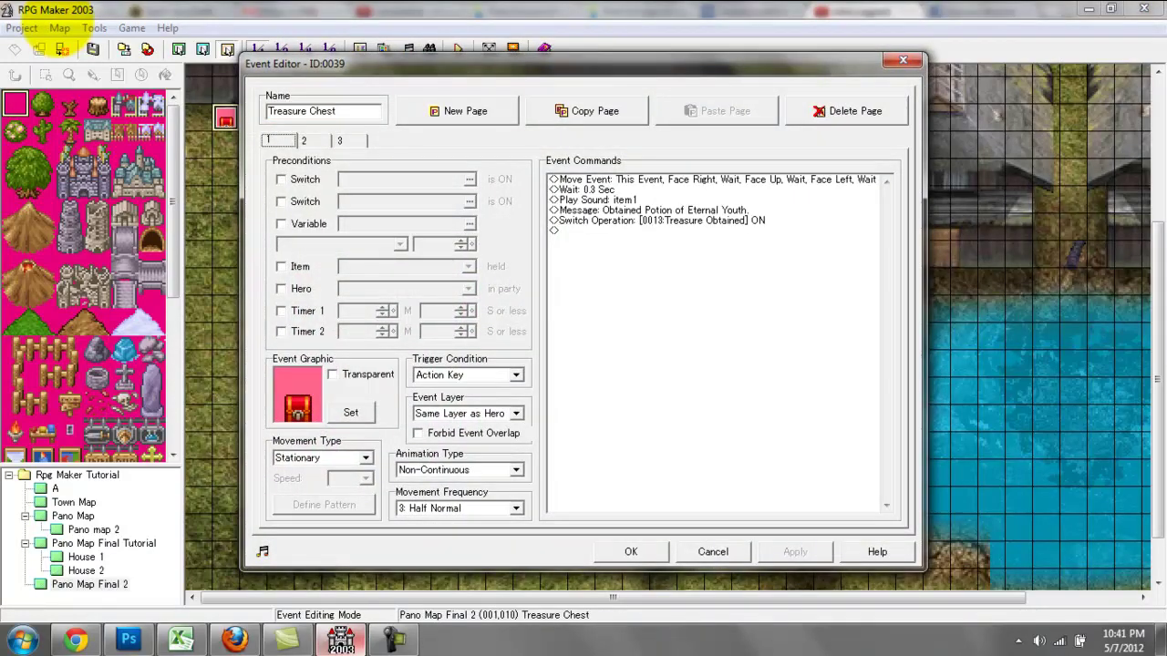
{"action": "left_click", "coordinate": [693, 221]}
{"action": "left_click", "coordinate": [313, 141]}
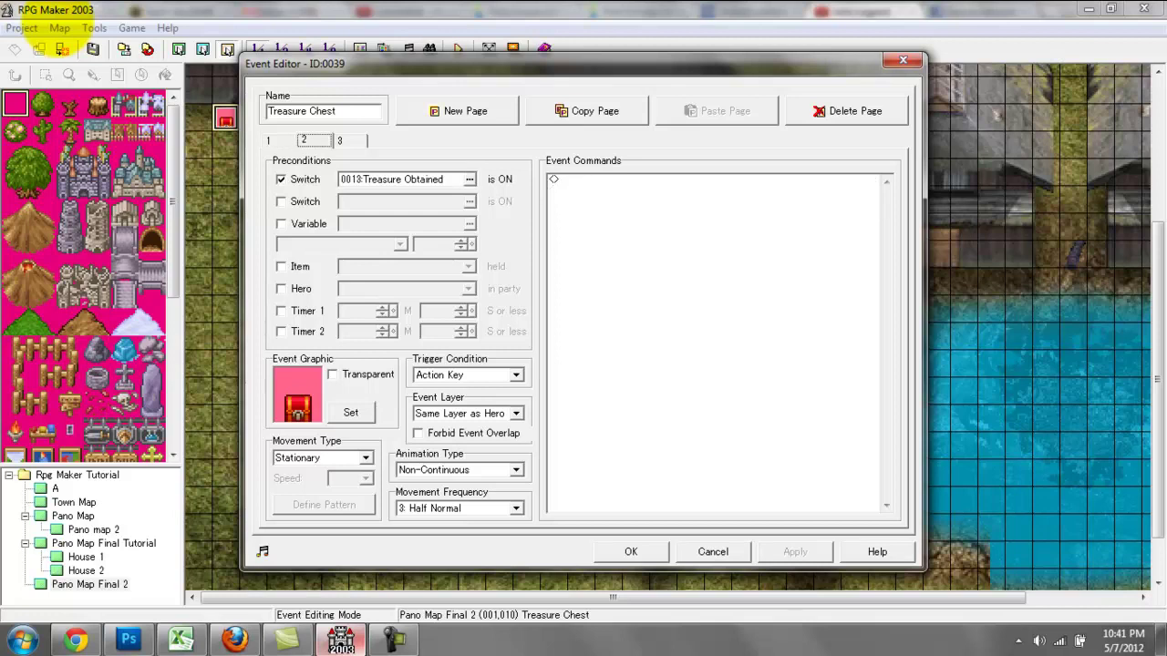
{"action": "left_click", "coordinate": [401, 179]}
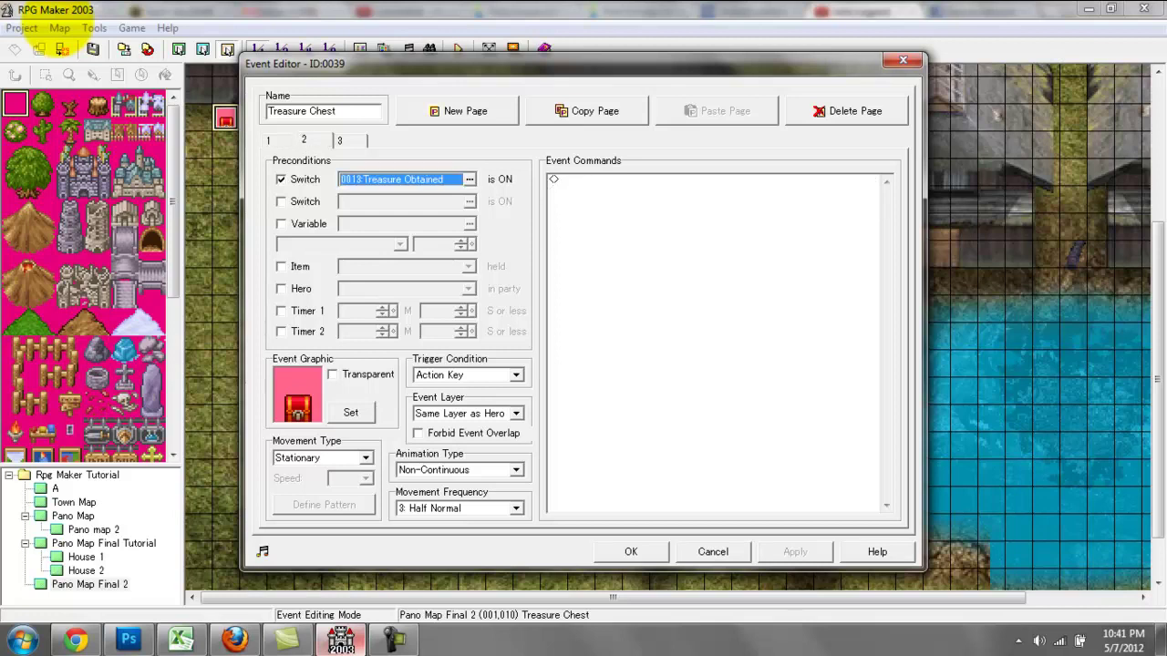
{"action": "left_click", "coordinate": [693, 180]}
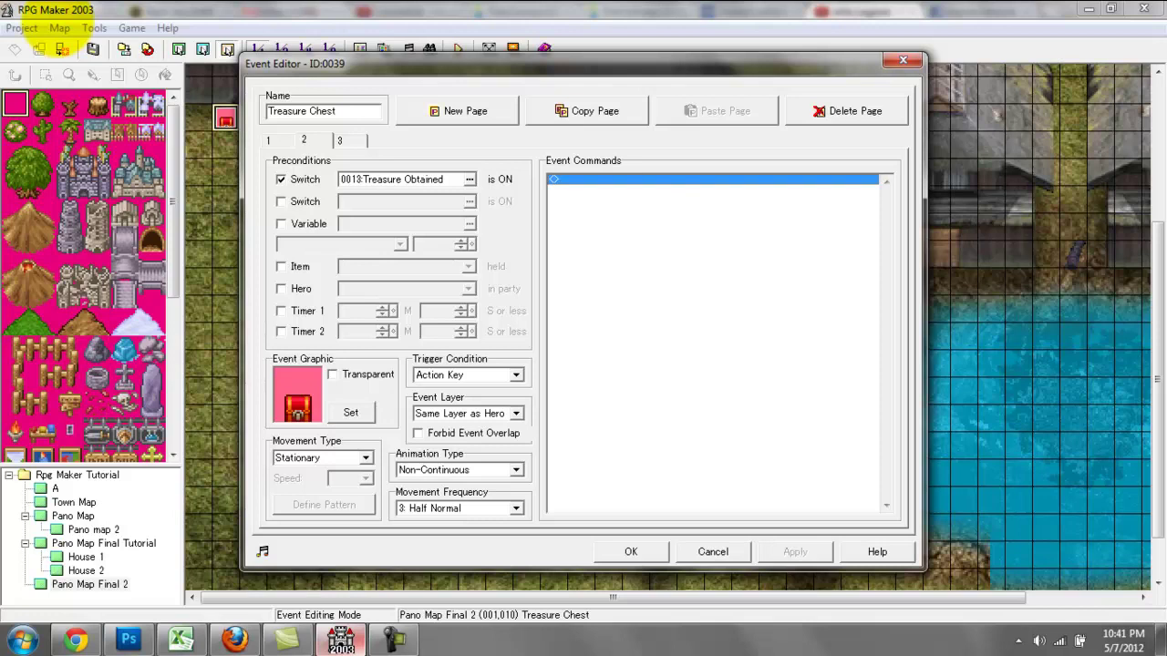
{"action": "left_click", "coordinate": [516, 375]}
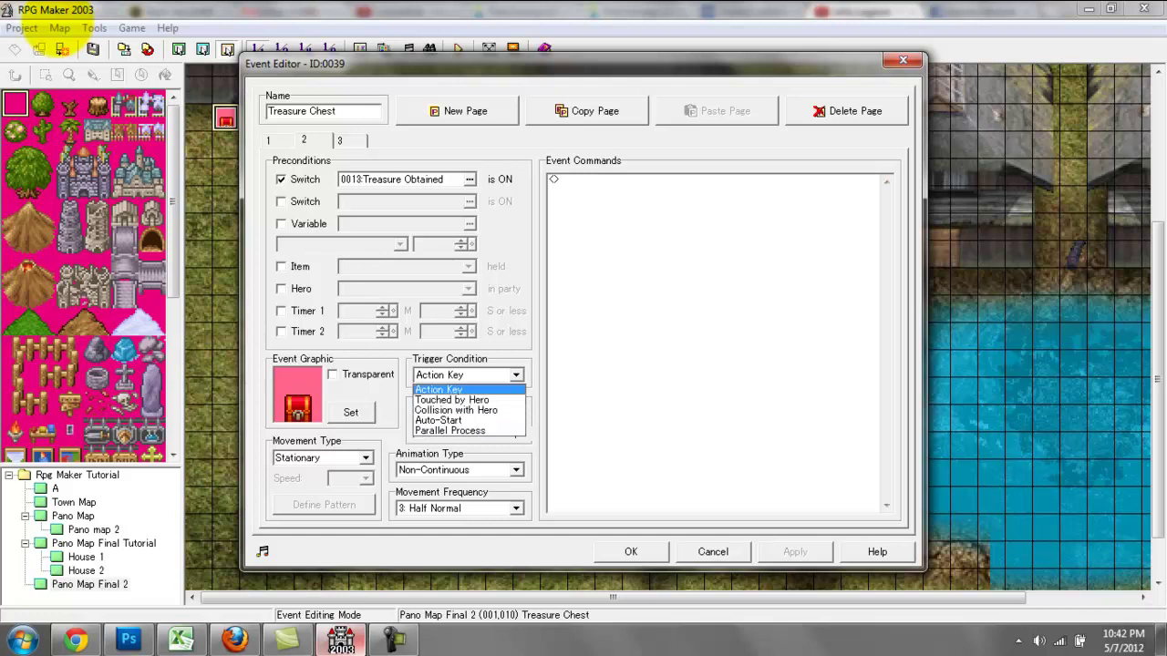
{"action": "left_click", "coordinate": [465, 390]}
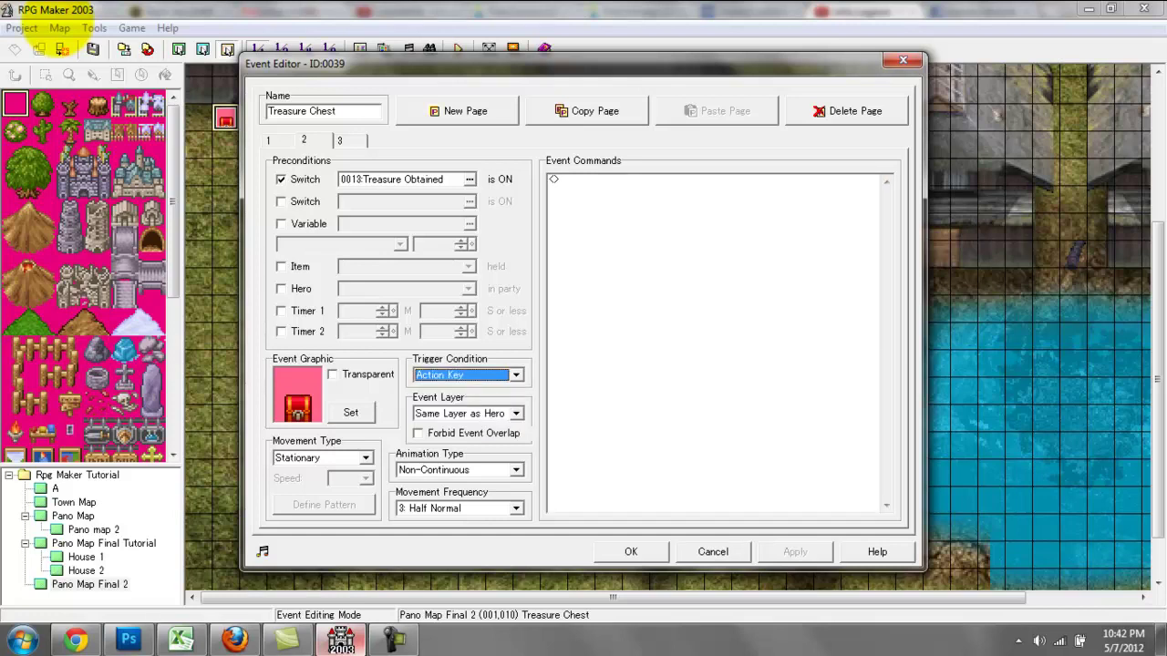
{"action": "left_click", "coordinate": [346, 140]}
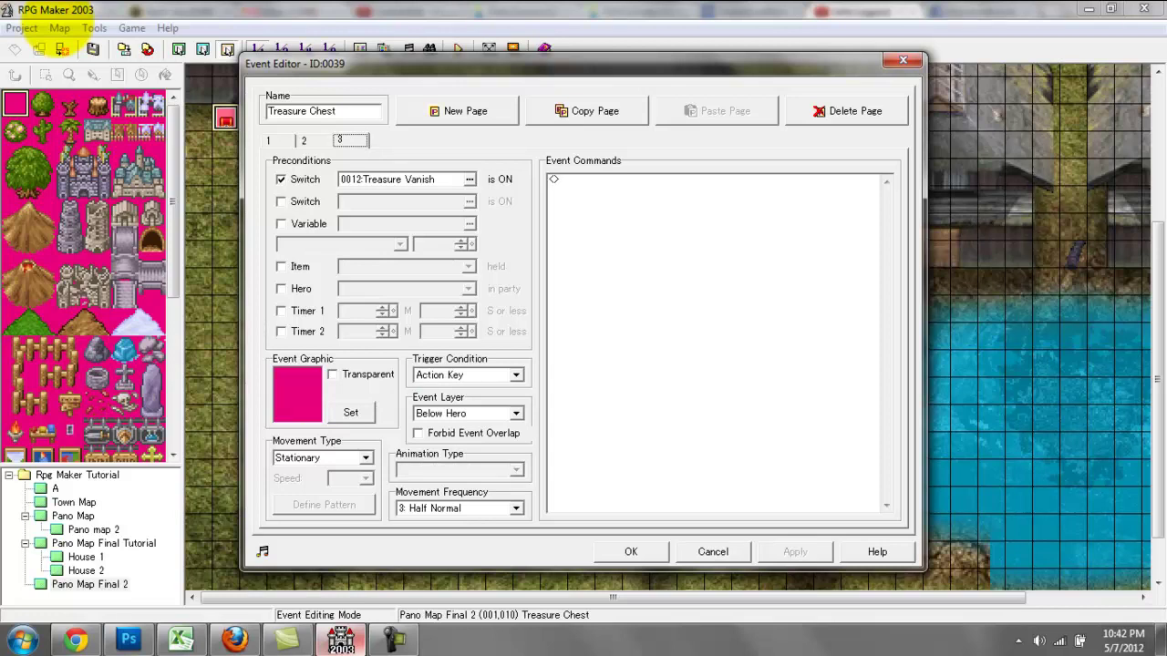
{"action": "left_click", "coordinate": [401, 179]}
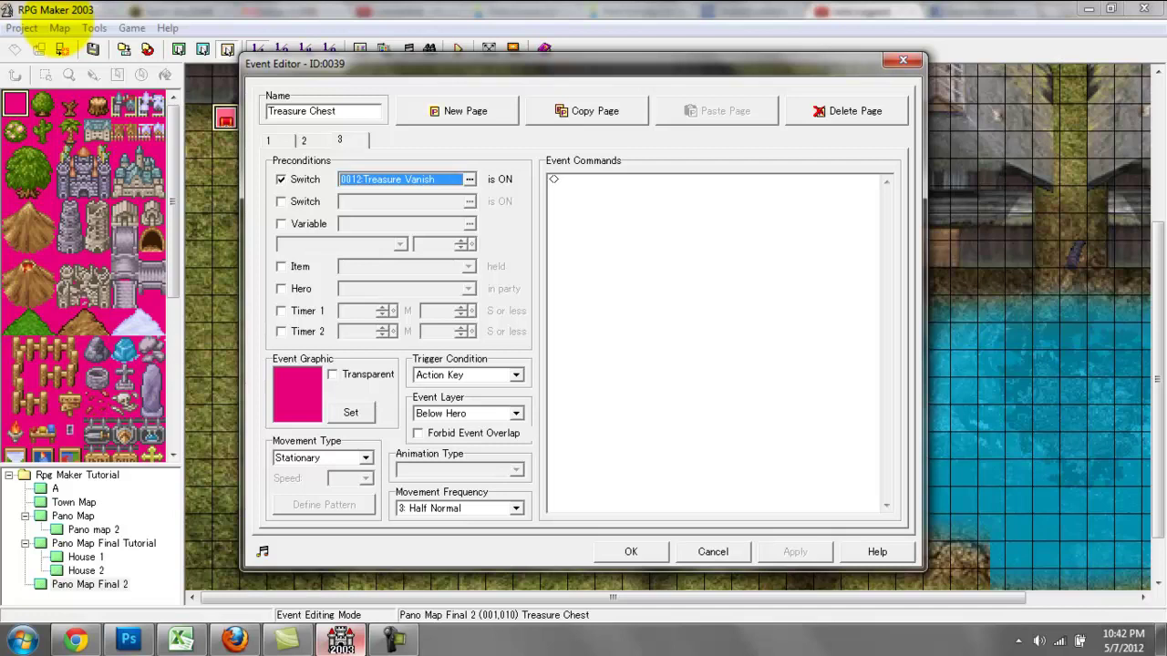
{"action": "left_click", "coordinate": [304, 140]}
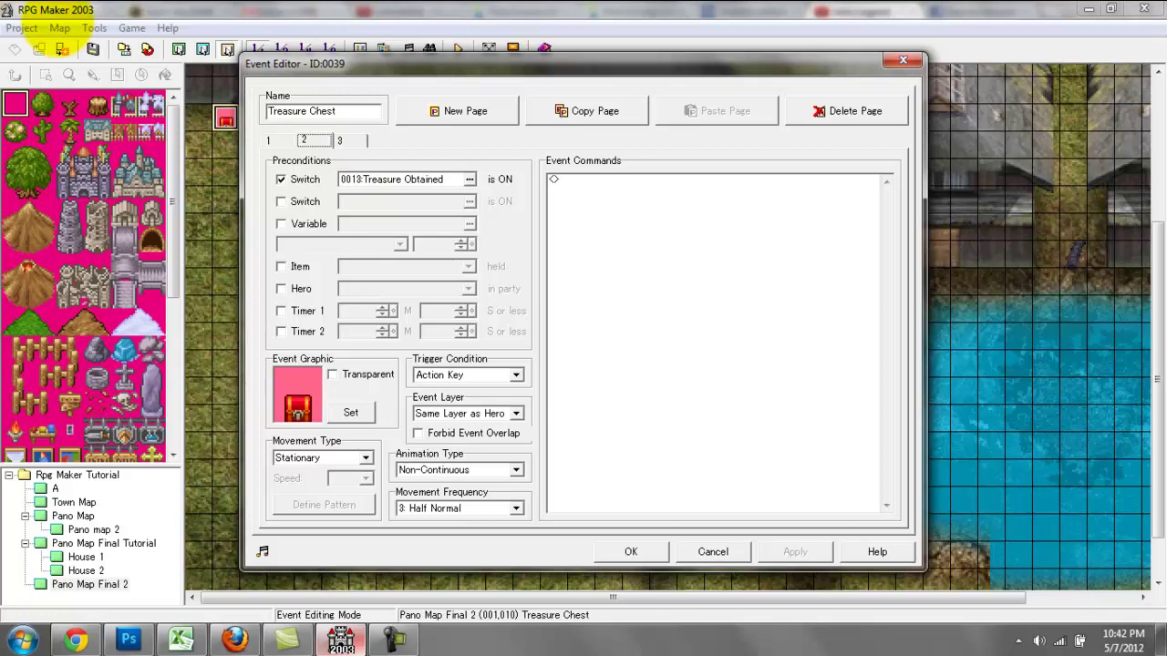
{"action": "left_click", "coordinate": [631, 551]}
Step: Save the map, start a playtest and walk the hero to the right side of the treasure chest before the timer runs out
{"action": "left_click", "coordinate": [458, 49]}
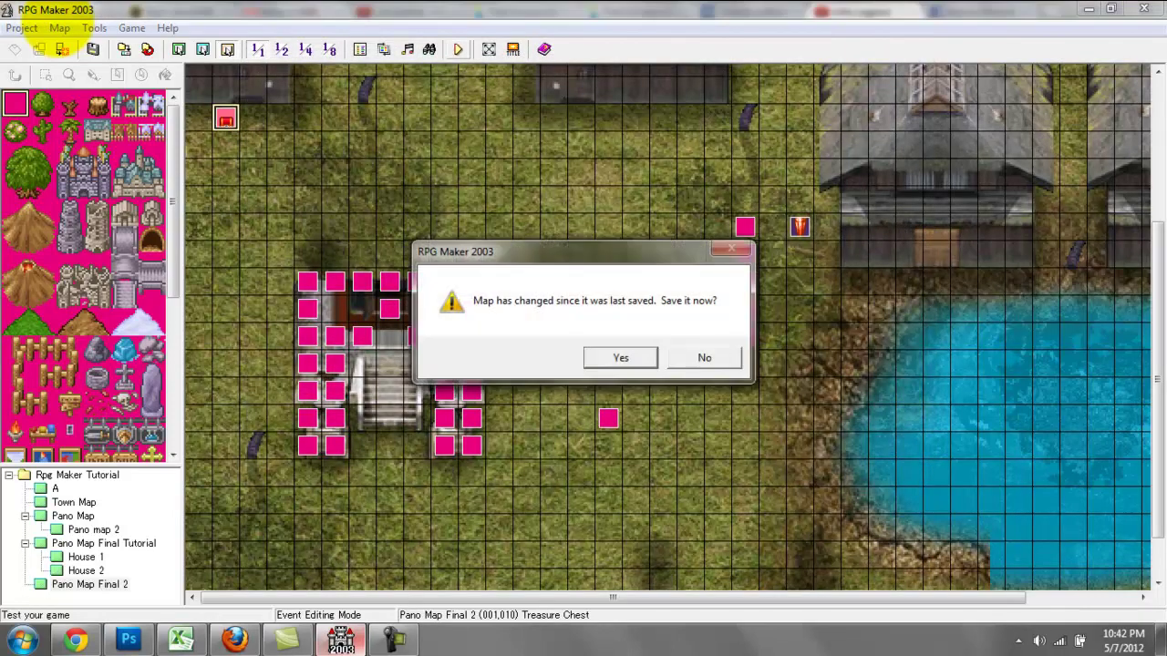
{"action": "key", "text": "Return"}
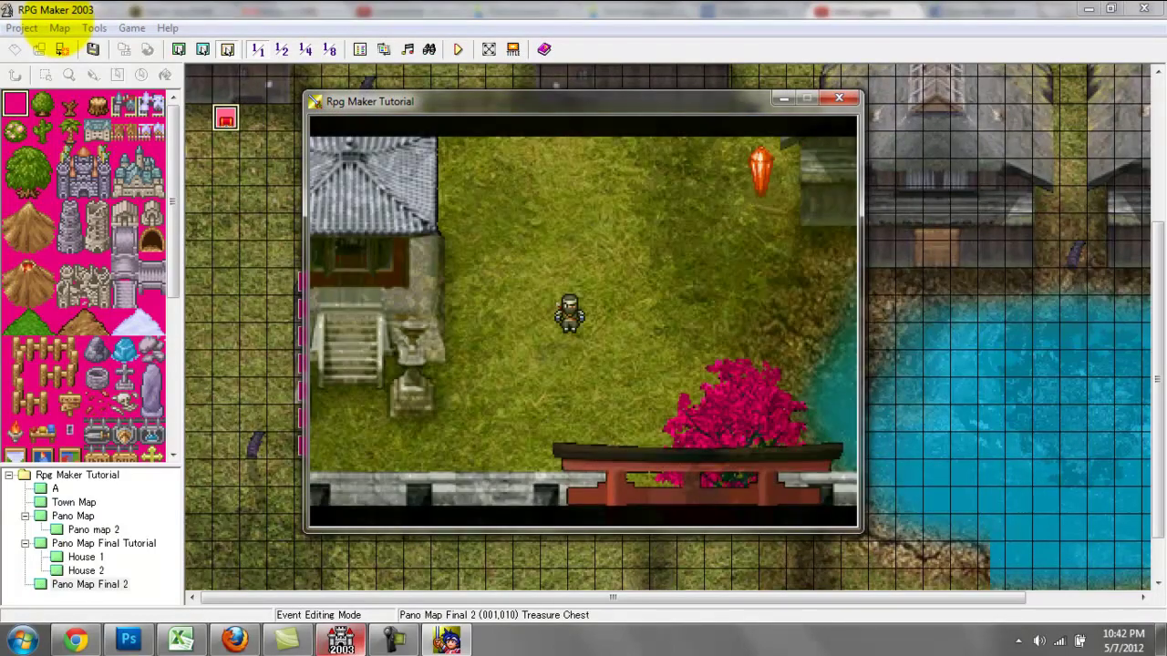
{"action": "key", "text": "Return"}
{"action": "key", "text": "Return"}
{"action": "key", "text": "Up"}
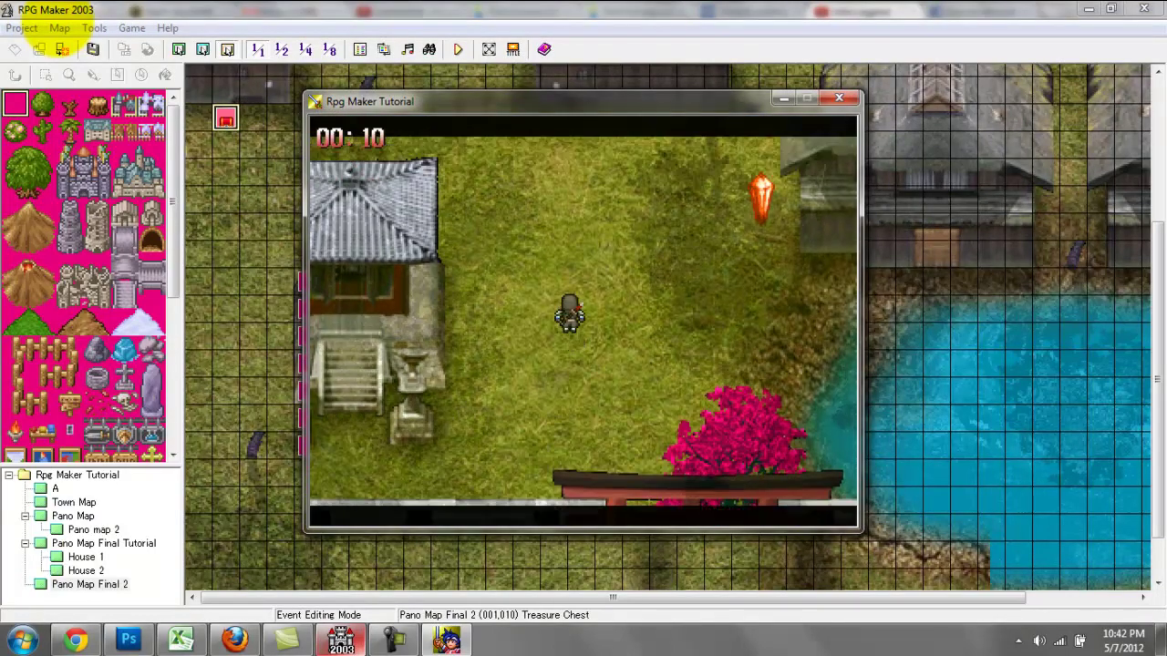
{"action": "key", "text": "Left"}
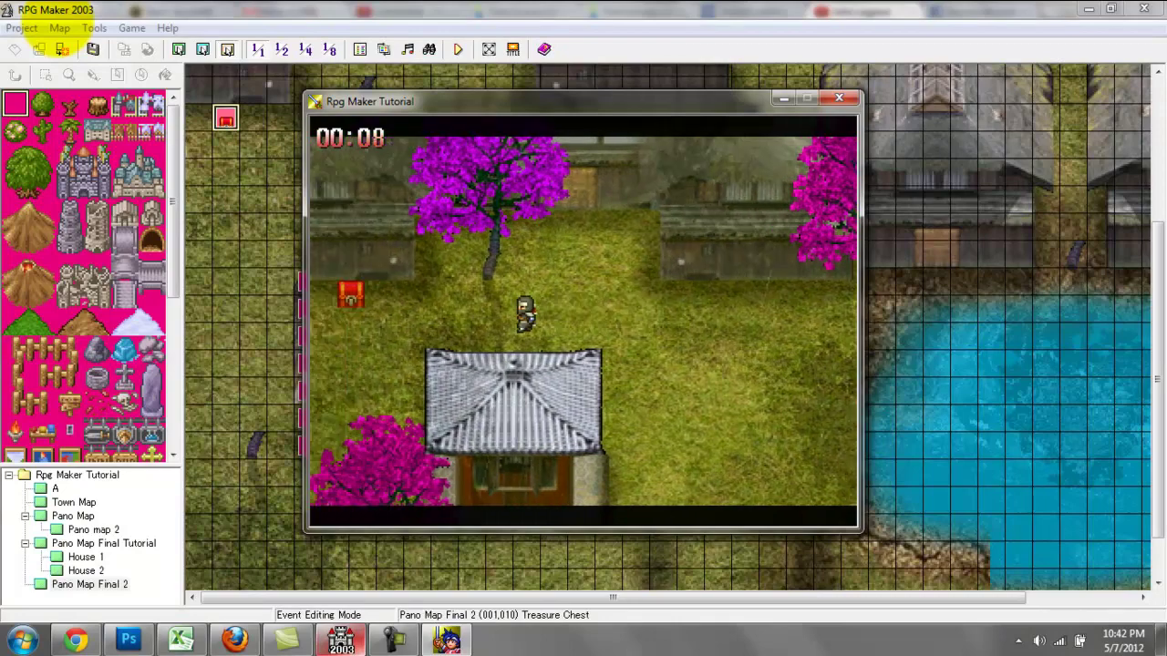
{"action": "key", "text": "Down"}
{"action": "key", "text": "Right"}
{"action": "key", "text": "Up"}
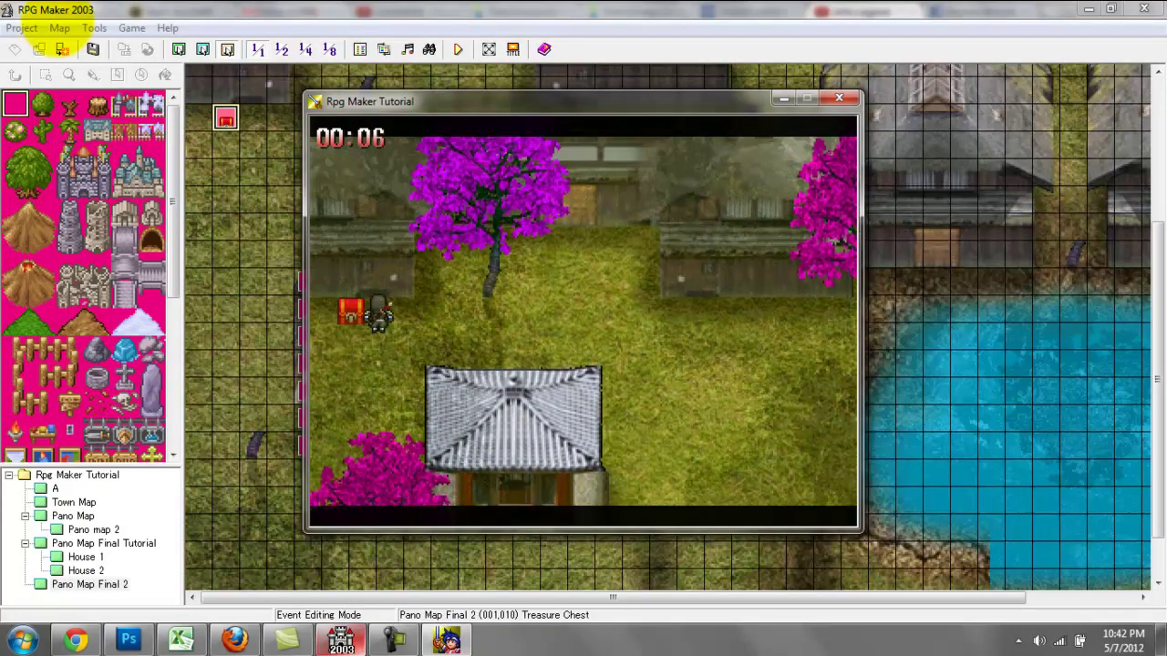
{"action": "key", "text": "Down"}
{"action": "key", "text": "Left"}
Step: Open the chest in the playtest, dismiss the potion message, check the chest's spot, and end the playtest
{"action": "key", "text": "Return"}
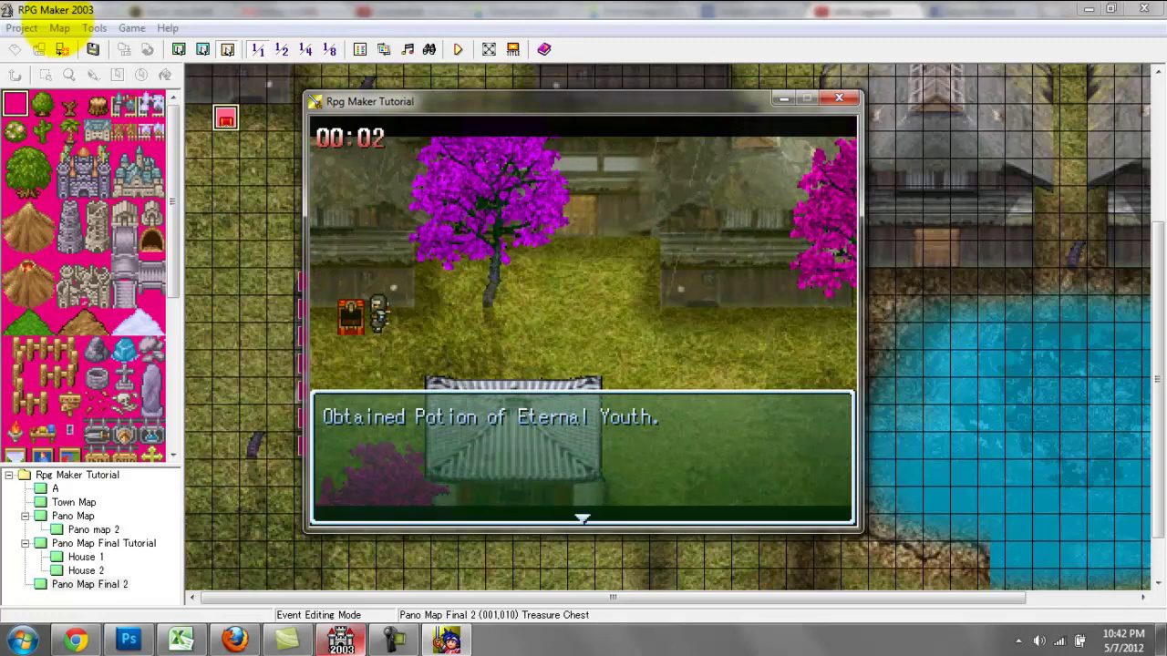
{"action": "key", "text": "Return"}
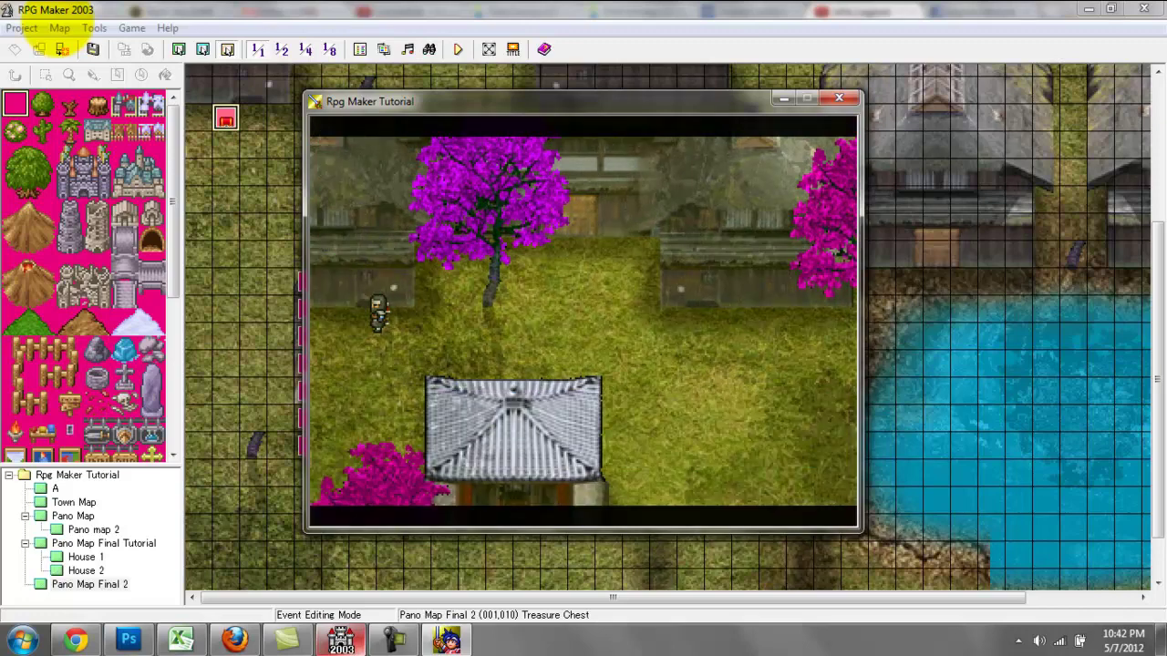
{"action": "key", "text": "Left"}
{"action": "key", "text": "Left"}
{"action": "key", "text": "Right"}
{"action": "key", "text": "Right"}
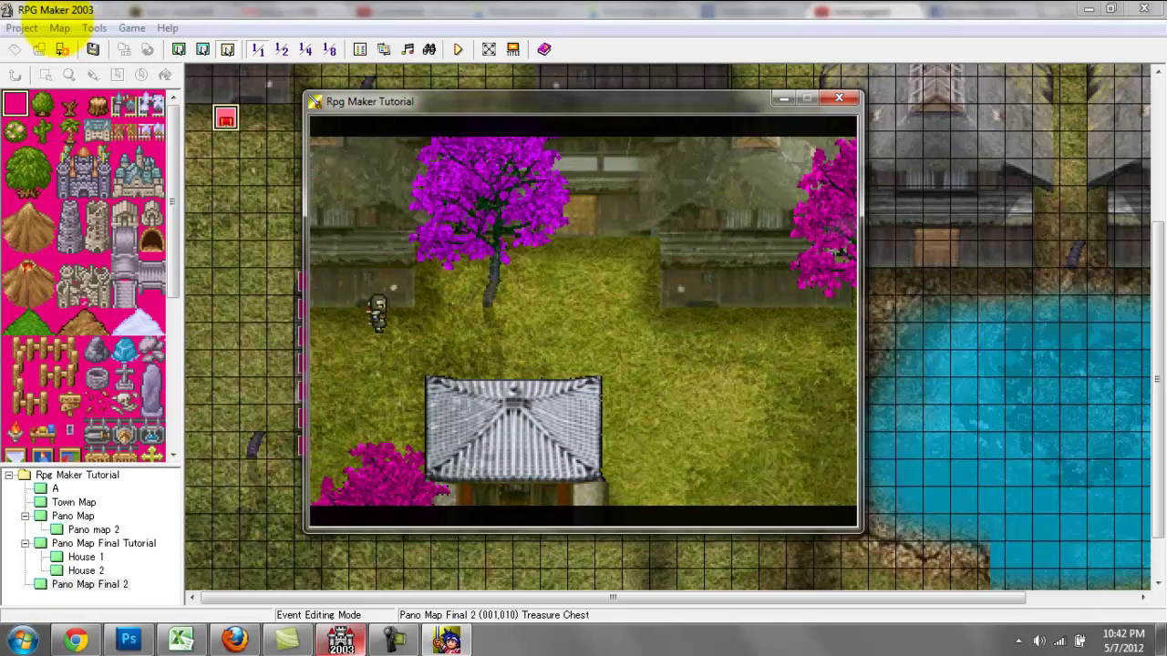
{"action": "key", "text": "alt+F4"}
Step: Move the Treasure Chest's page with precondition 0013:Treasure Obtained behind the 0012:Treasure Vanish page by copying, deleting and pasting it, and save the event
{"action": "double_click", "coordinate": [226, 118]}
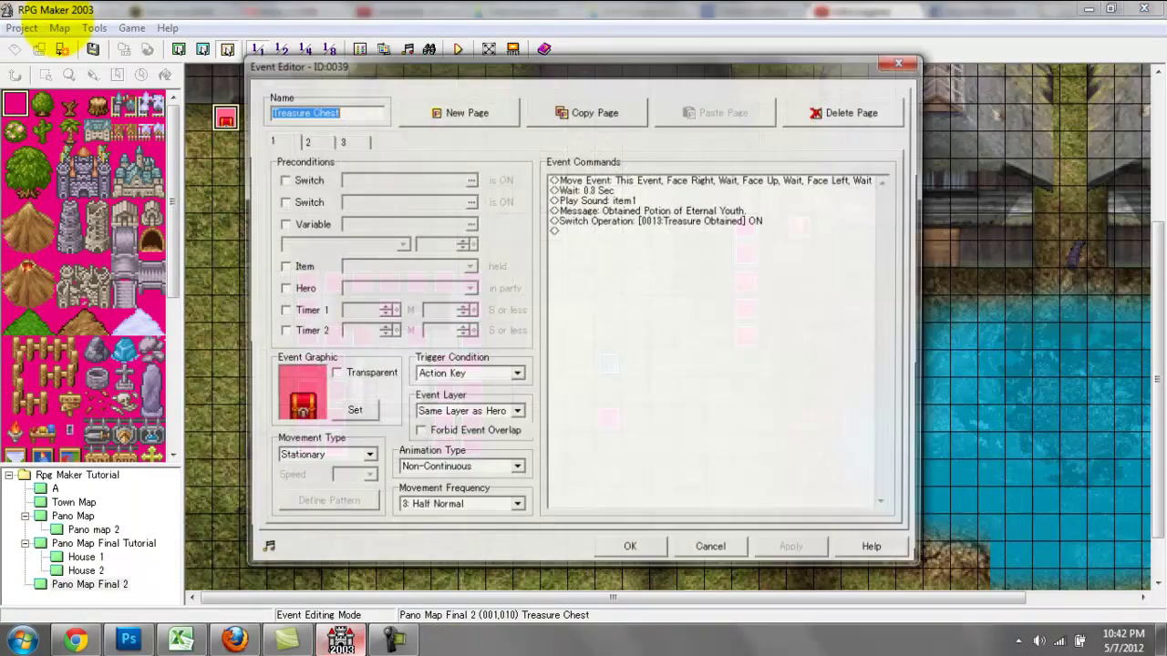
{"action": "left_click", "coordinate": [312, 141]}
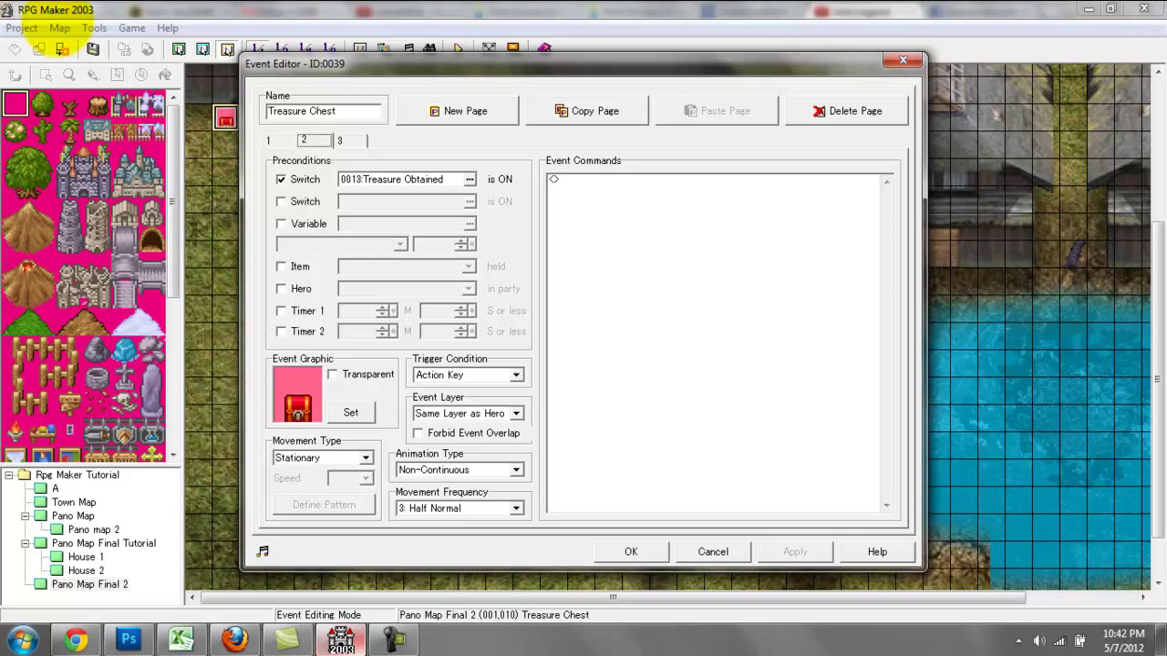
{"action": "left_click", "coordinate": [587, 110]}
{"action": "left_click", "coordinate": [846, 110]}
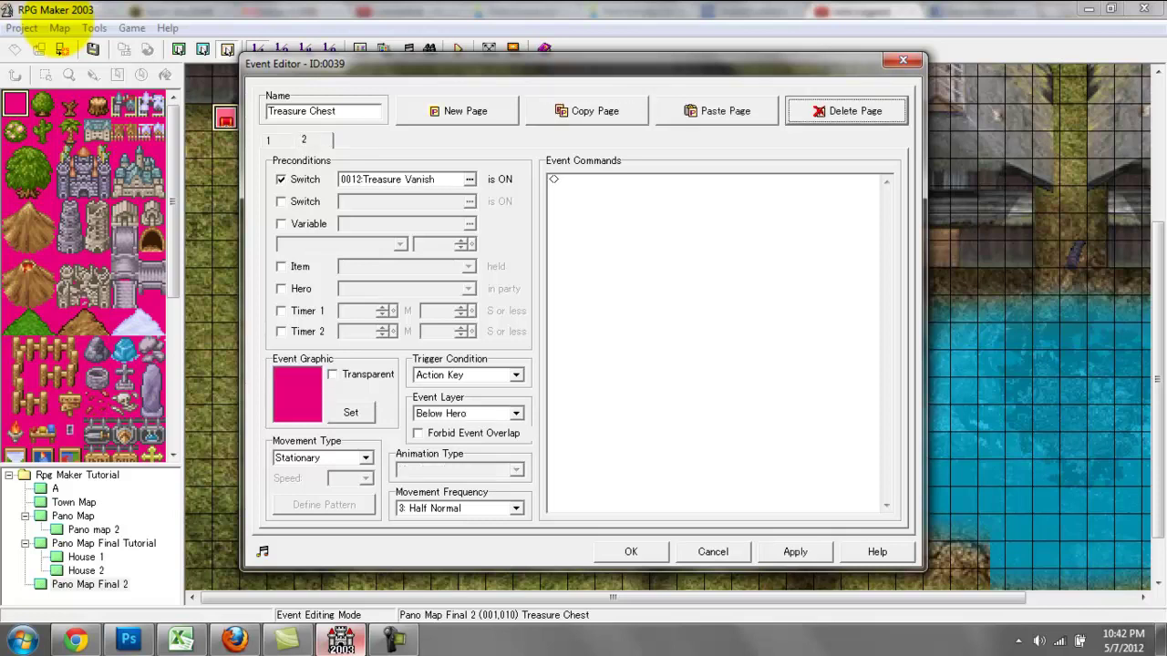
{"action": "left_click", "coordinate": [716, 110]}
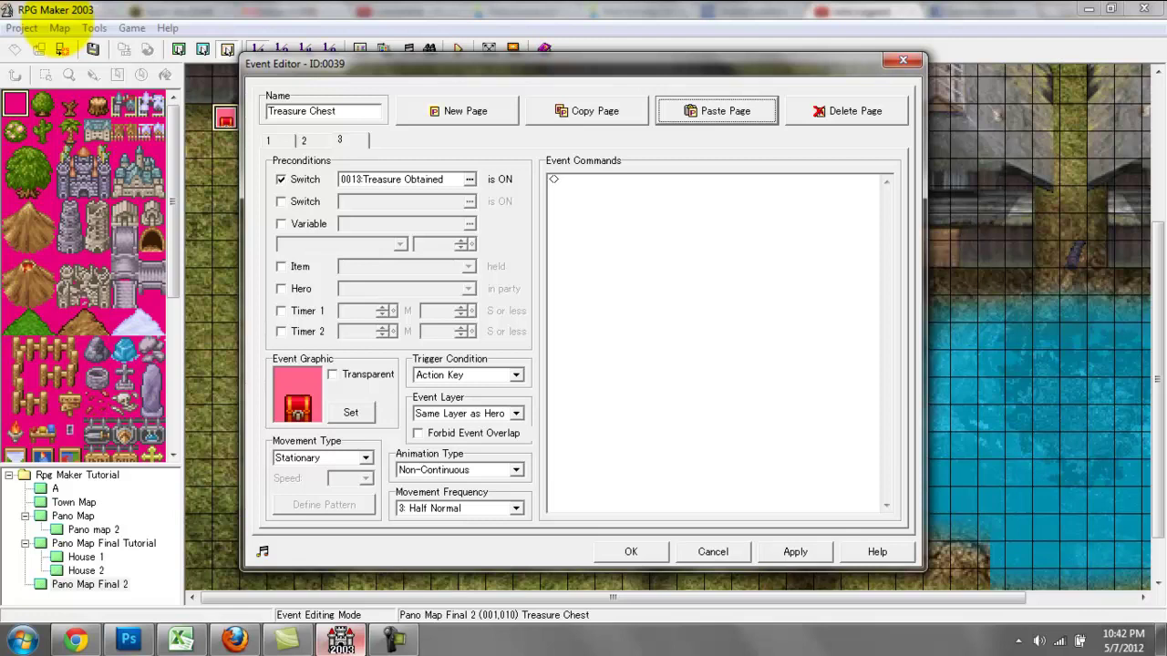
{"action": "left_click", "coordinate": [304, 140]}
{"action": "left_click", "coordinate": [269, 140]}
{"action": "left_click", "coordinate": [305, 141]}
{"action": "left_click", "coordinate": [341, 141]}
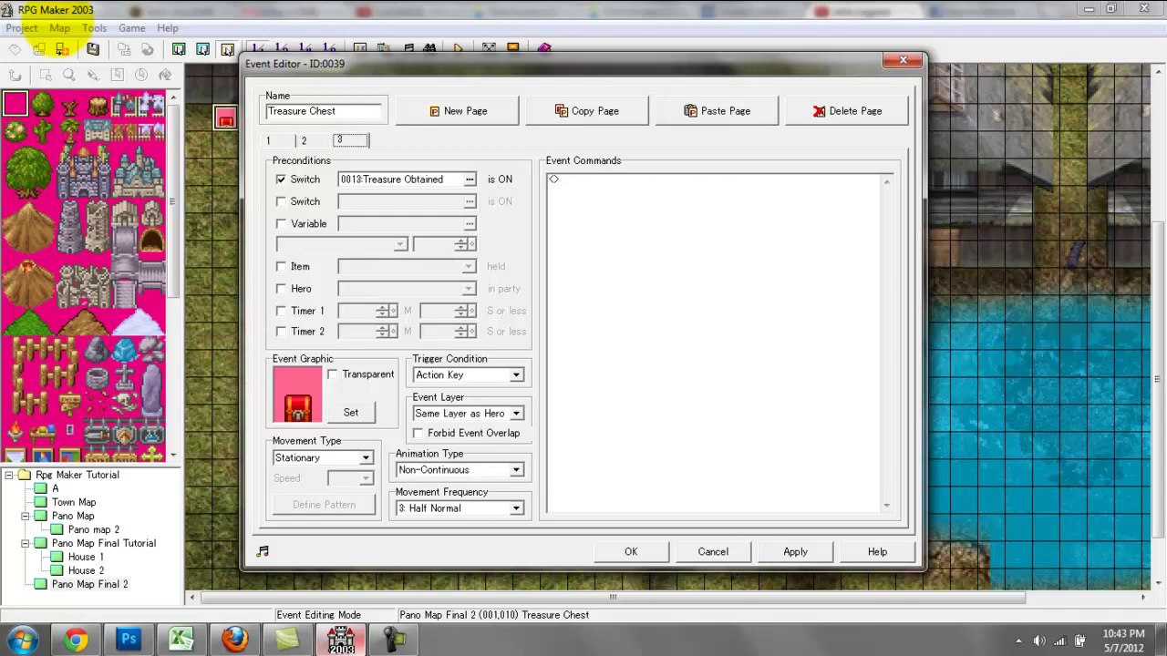
{"action": "left_click", "coordinate": [631, 552]}
Step: Add a fifth page with a switch precondition to the Timer Start event, and save the event
{"action": "double_click", "coordinate": [608, 418]}
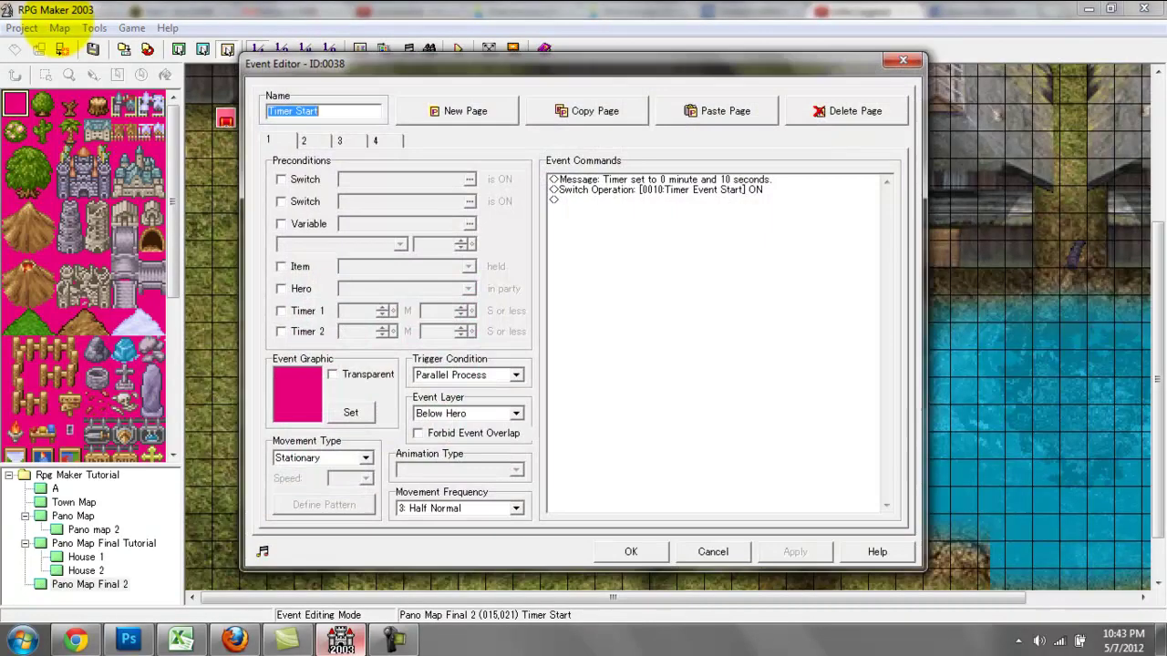
{"action": "left_click", "coordinate": [377, 141]}
{"action": "left_click", "coordinate": [465, 110]}
{"action": "left_click", "coordinate": [281, 180]}
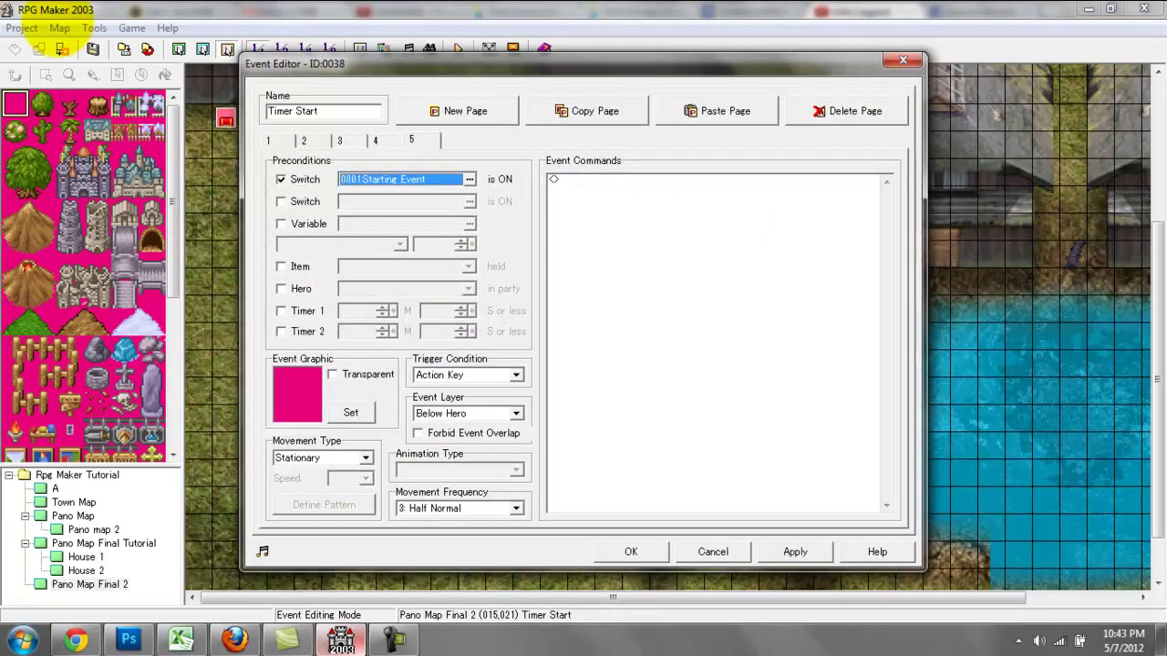
{"action": "left_click", "coordinate": [469, 180]}
{"action": "key", "text": "Return"}
{"action": "left_click", "coordinate": [631, 552]}
Step: Save the map, start another playtest and walk the hero to the tile just below the treasure chest
{"action": "left_click", "coordinate": [458, 50]}
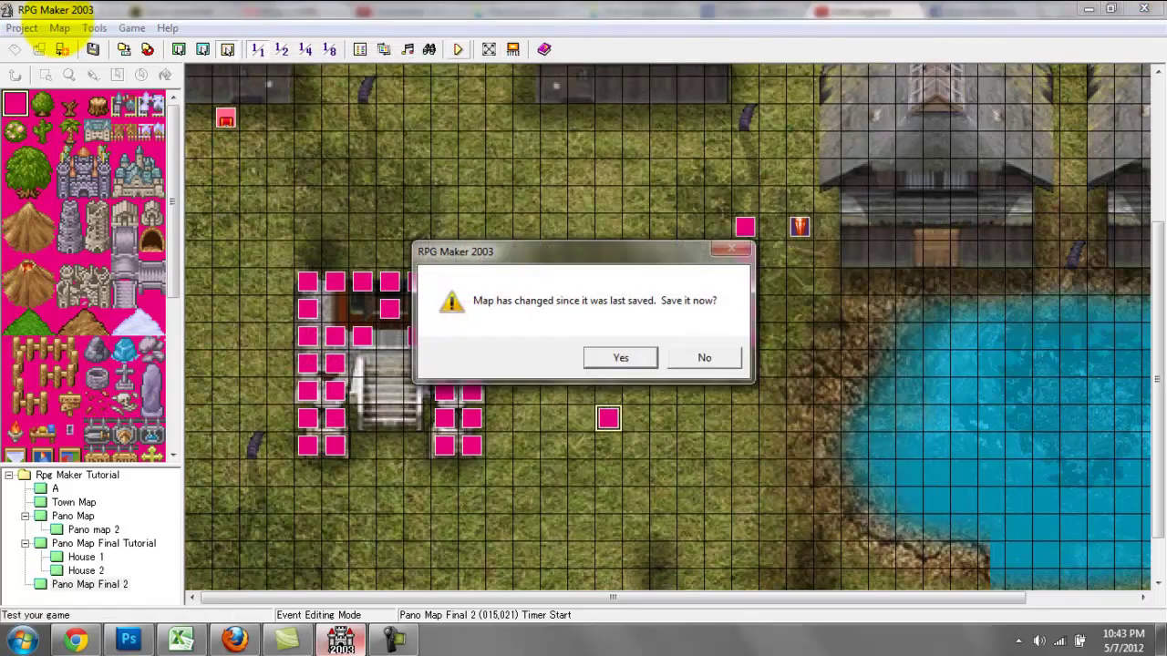
{"action": "key", "text": "Return"}
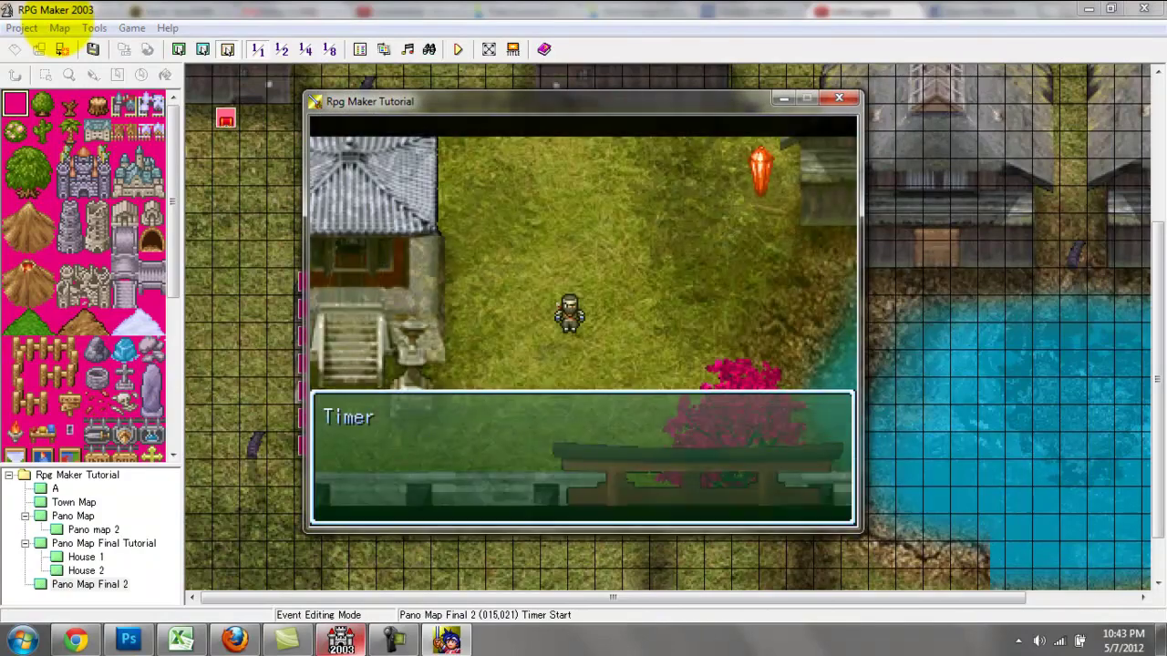
{"action": "key", "text": "Return"}
{"action": "key", "text": "Return"}
{"action": "key", "text": "Up"}
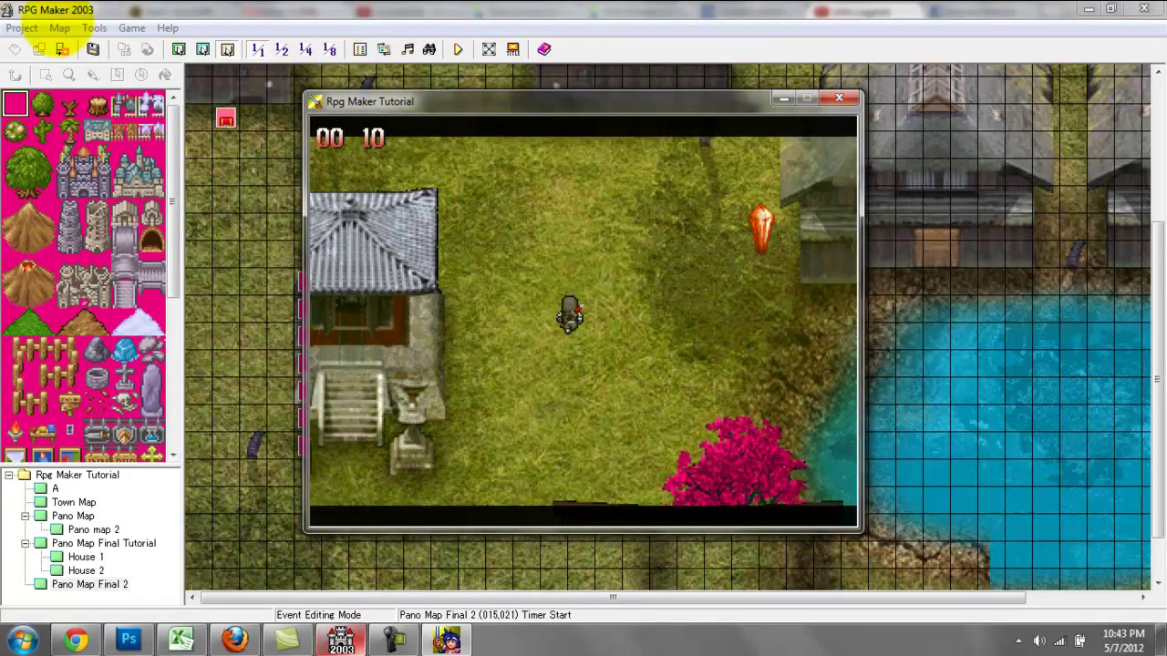
{"action": "key", "text": "Left"}
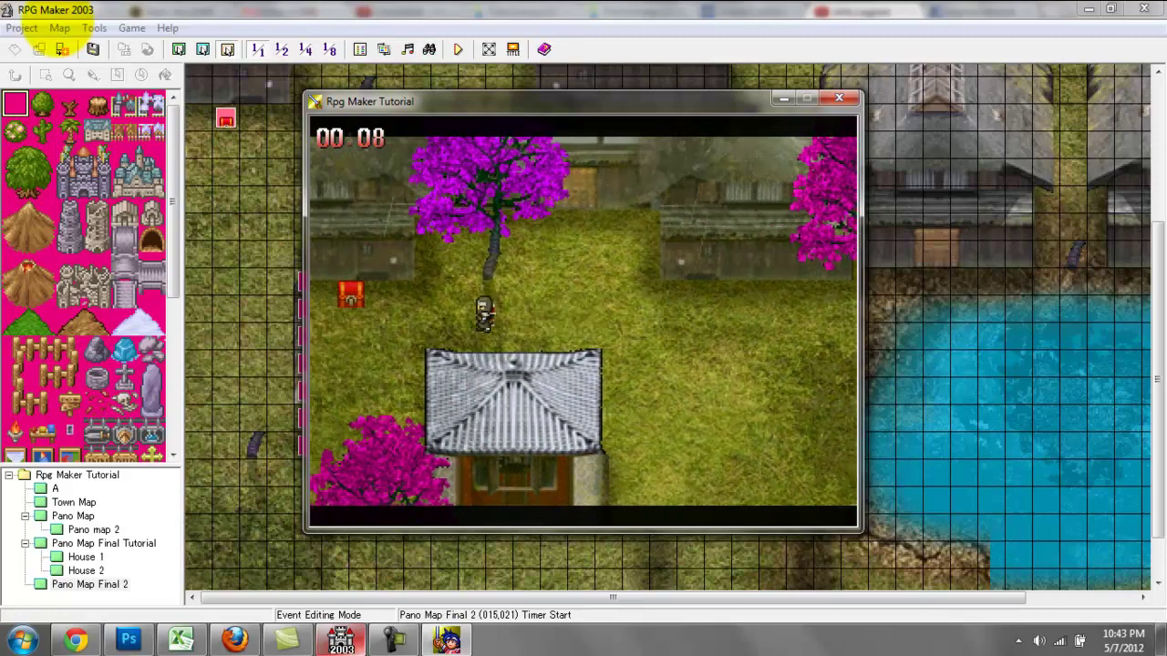
{"action": "key", "text": "Up"}
Step: Open the chest, check it from several sides once the timer has run out, and end the playtest
{"action": "key", "text": "Return"}
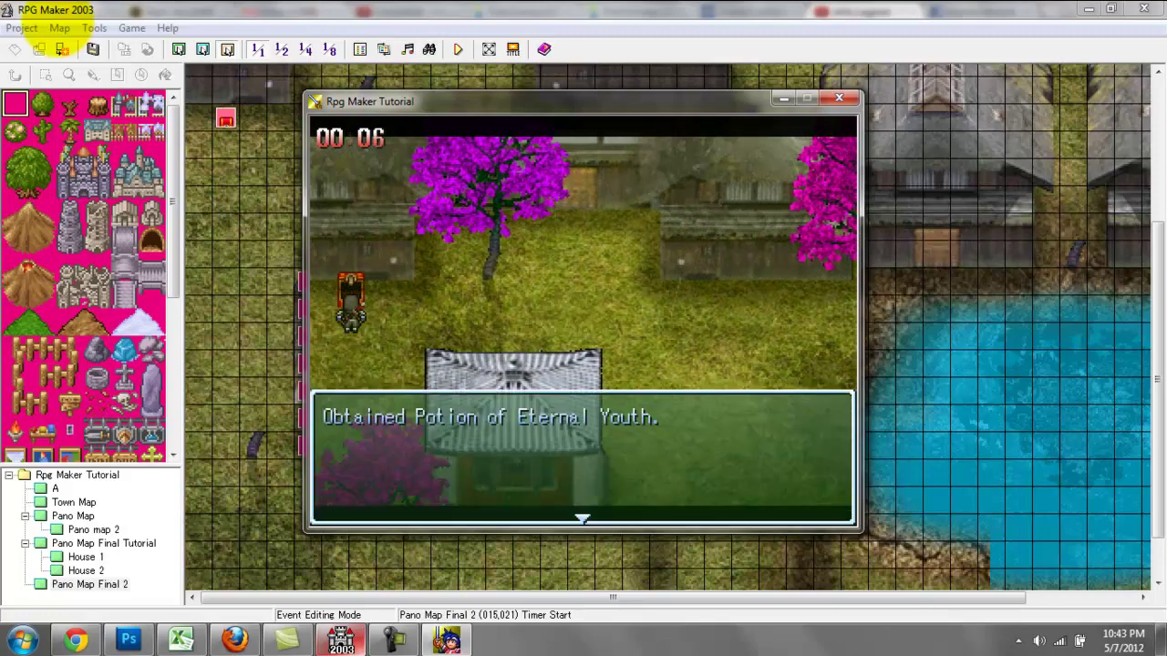
{"action": "key", "text": "Return"}
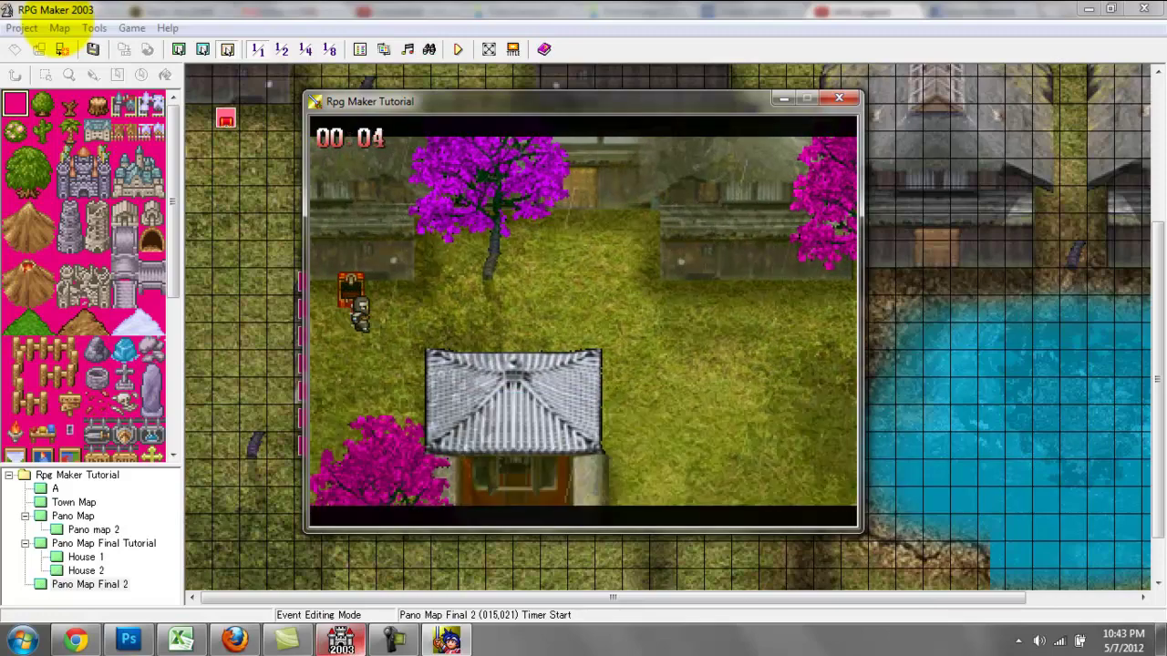
{"action": "key", "text": "Right"}
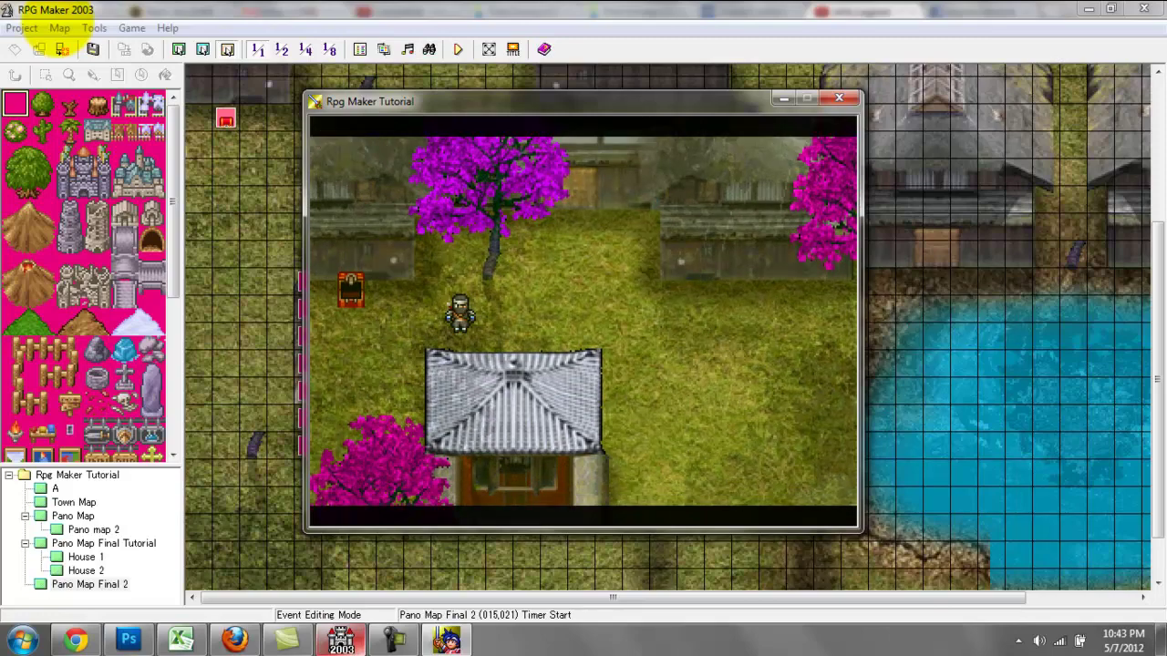
{"action": "key", "text": "Up"}
{"action": "key", "text": "Left"}
{"action": "key", "text": "Down"}
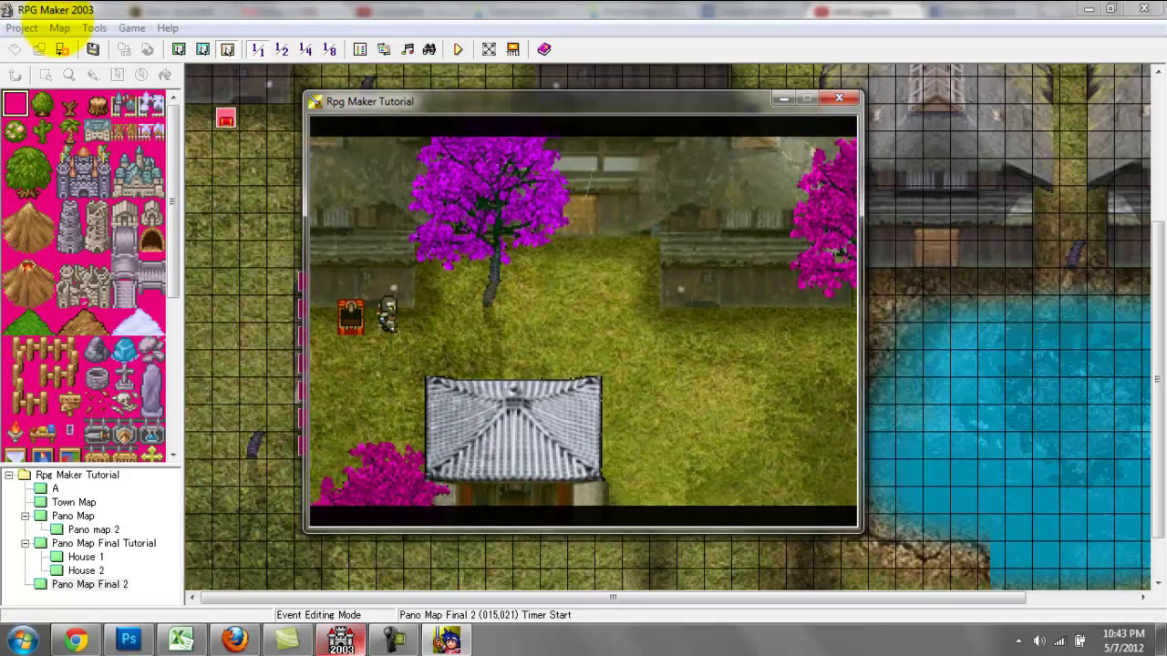
{"action": "key", "text": "Right"}
{"action": "key", "text": "Right"}
{"action": "key", "text": "Right"}
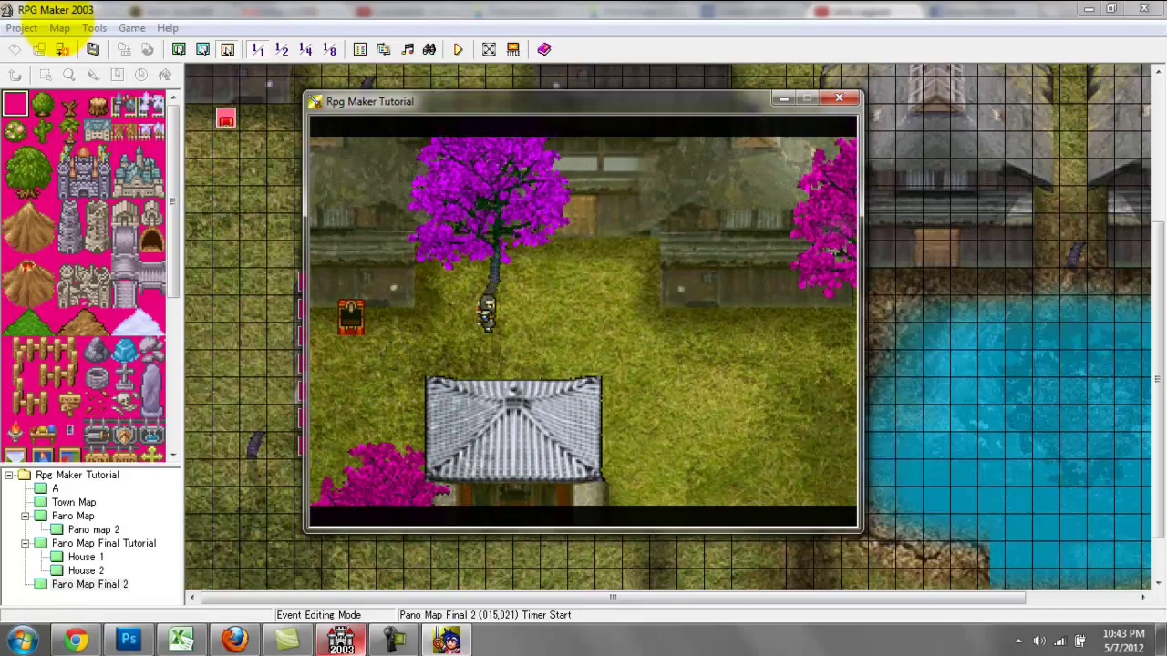
{"action": "key", "text": "alt+F4"}
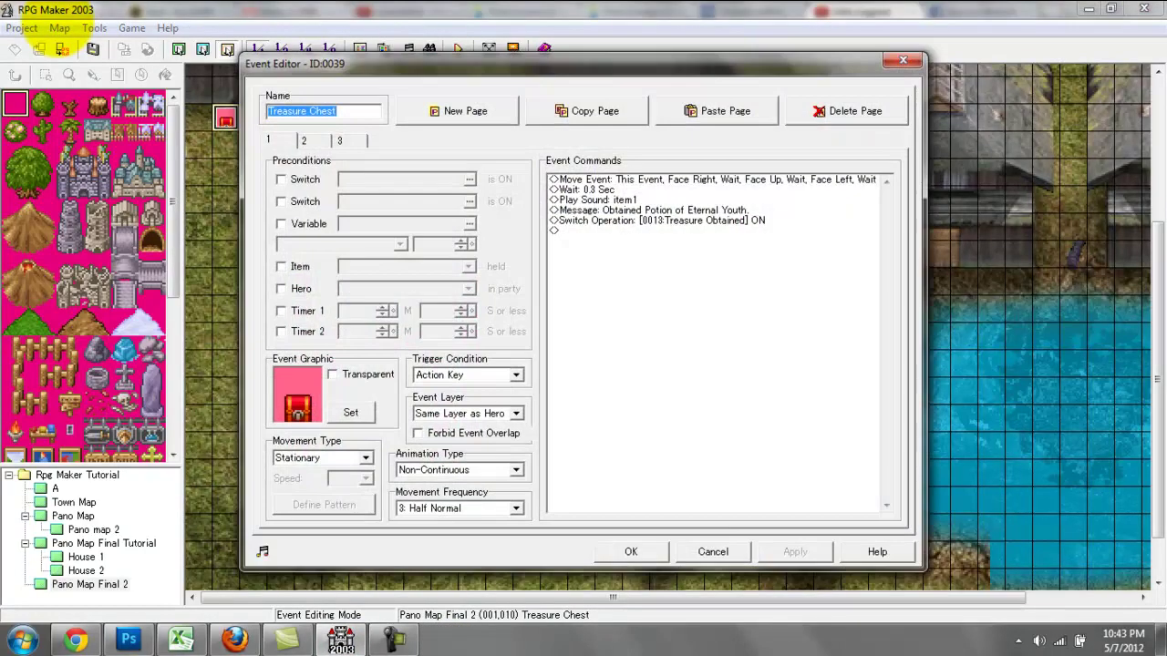
Step: Review the Treasure Chest event's pages from third to first, checking switch preconditions and commands, and close the event
{"action": "left_click", "coordinate": [346, 140]}
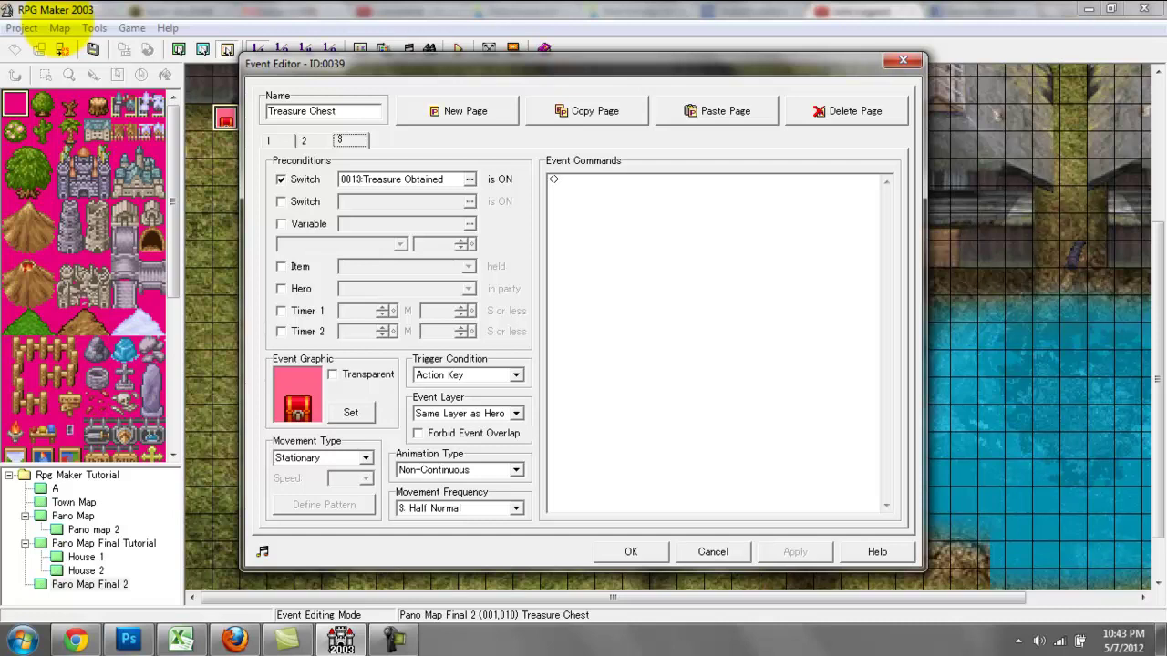
{"action": "key", "text": "Left"}
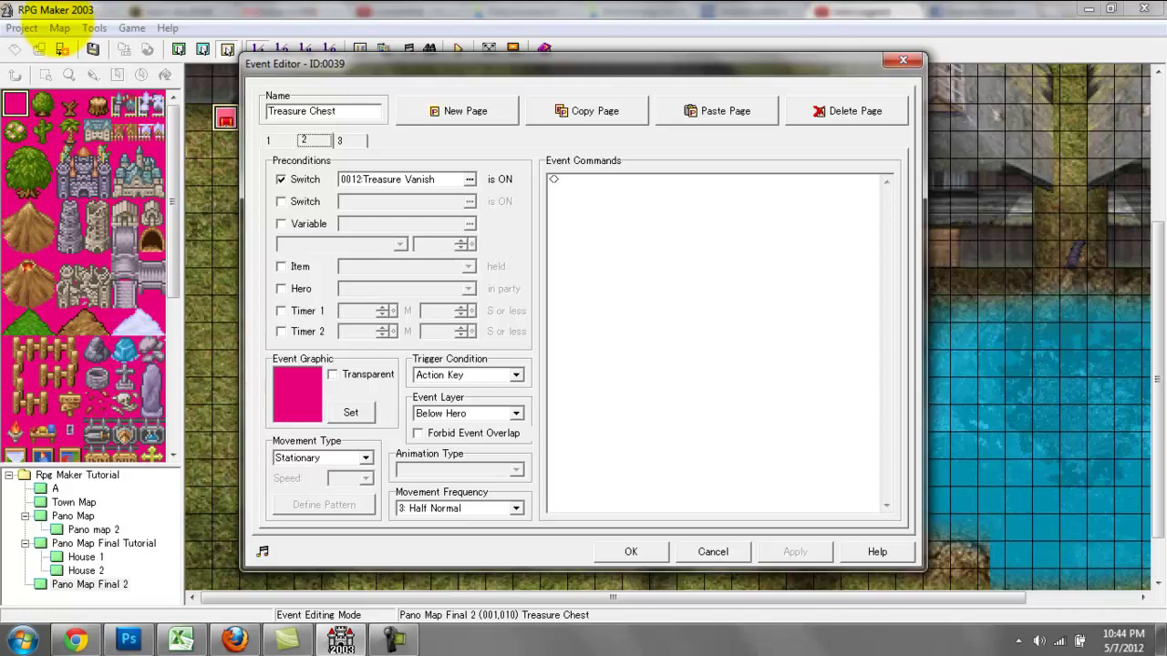
{"action": "left_click", "coordinate": [277, 141]}
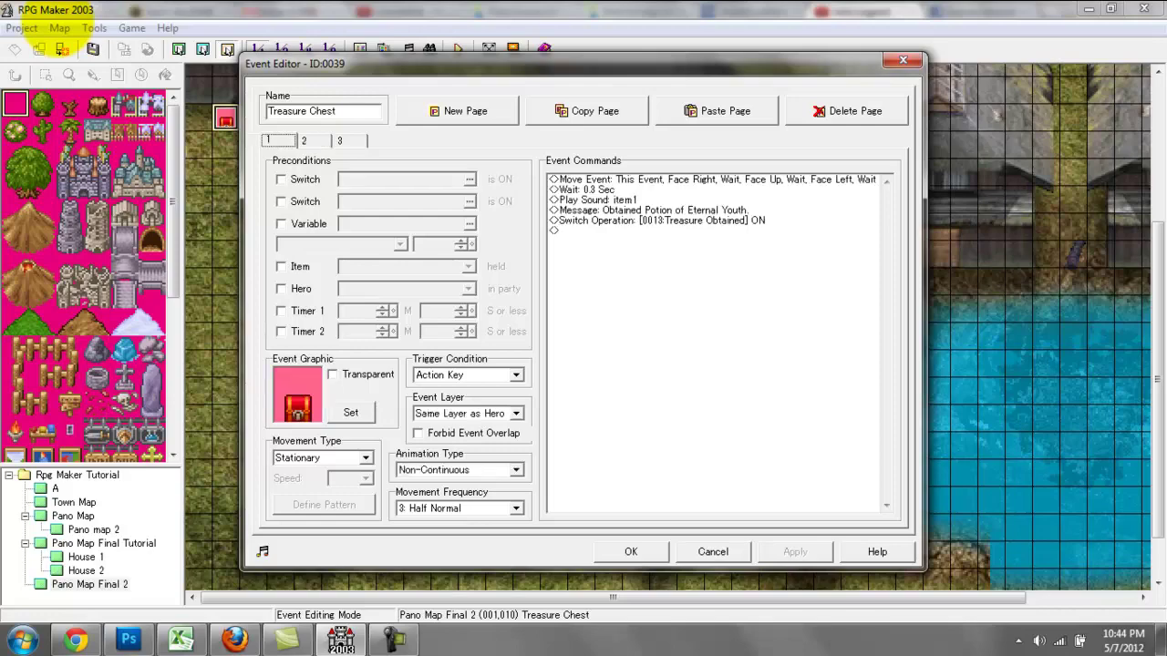
{"action": "left_click", "coordinate": [631, 552]}
Step: Delete the Switch Operation for 0010:Timer Event Start from the first page of the Timer Start event
{"action": "double_click", "coordinate": [609, 417]}
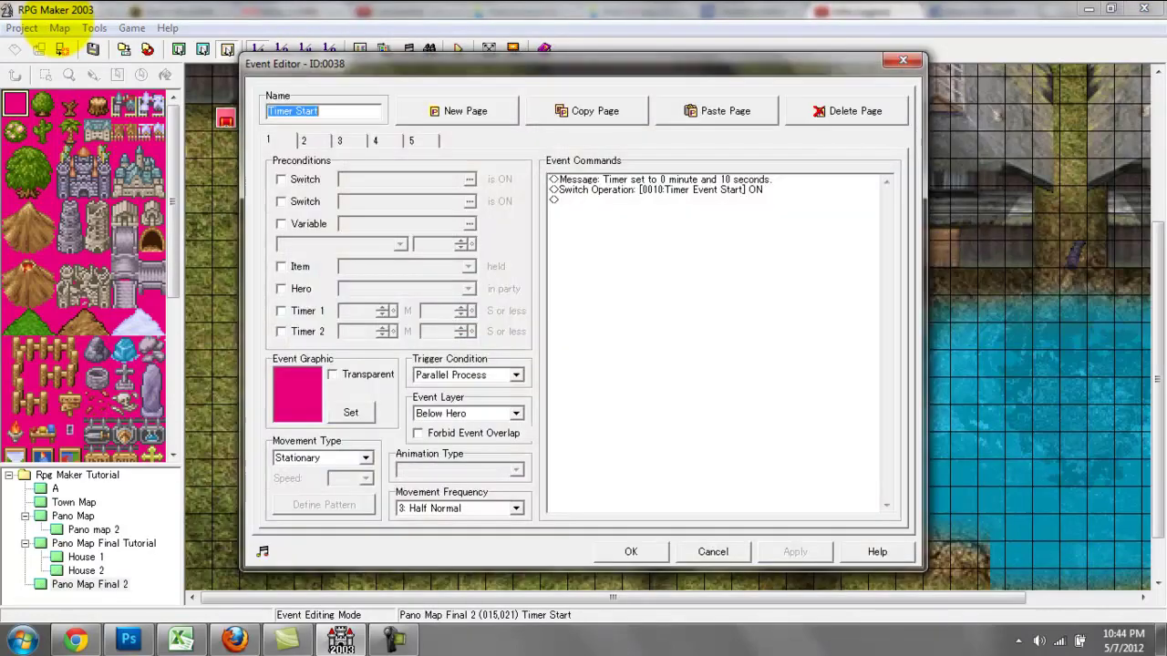
{"action": "left_click", "coordinate": [660, 189]}
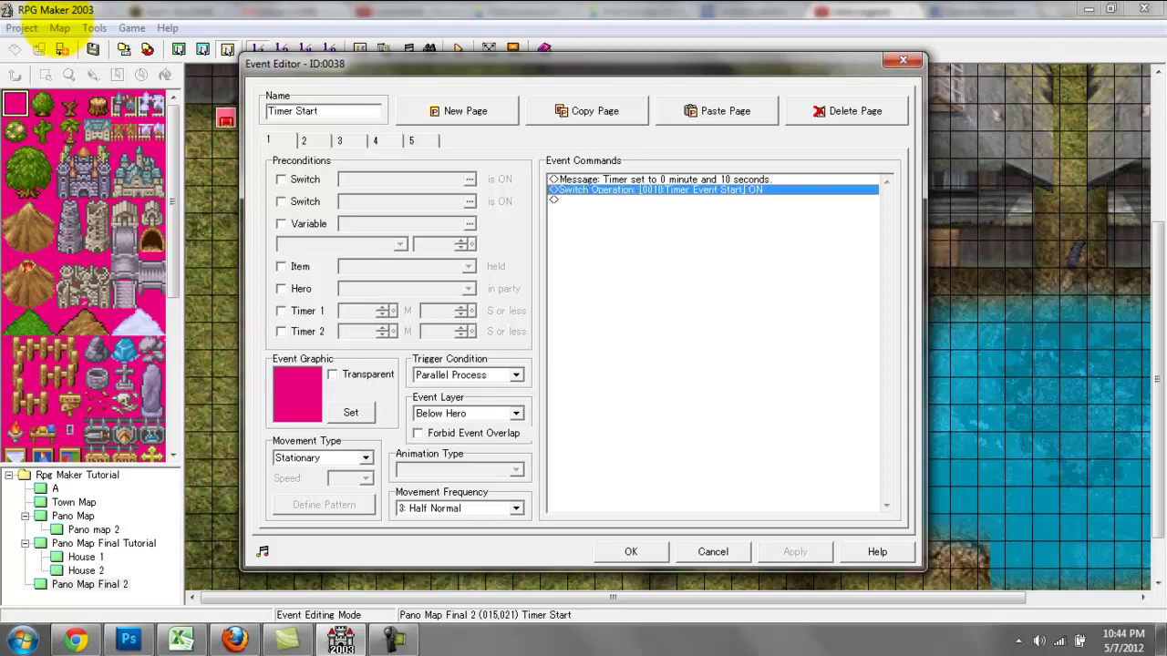
{"action": "key", "text": "Delete"}
Step: Begin a Variable Operation on the Timer Start event's first page, name variable 0021 Timer Start, and set it equal to the number 1
{"action": "double_click", "coordinate": [660, 190]}
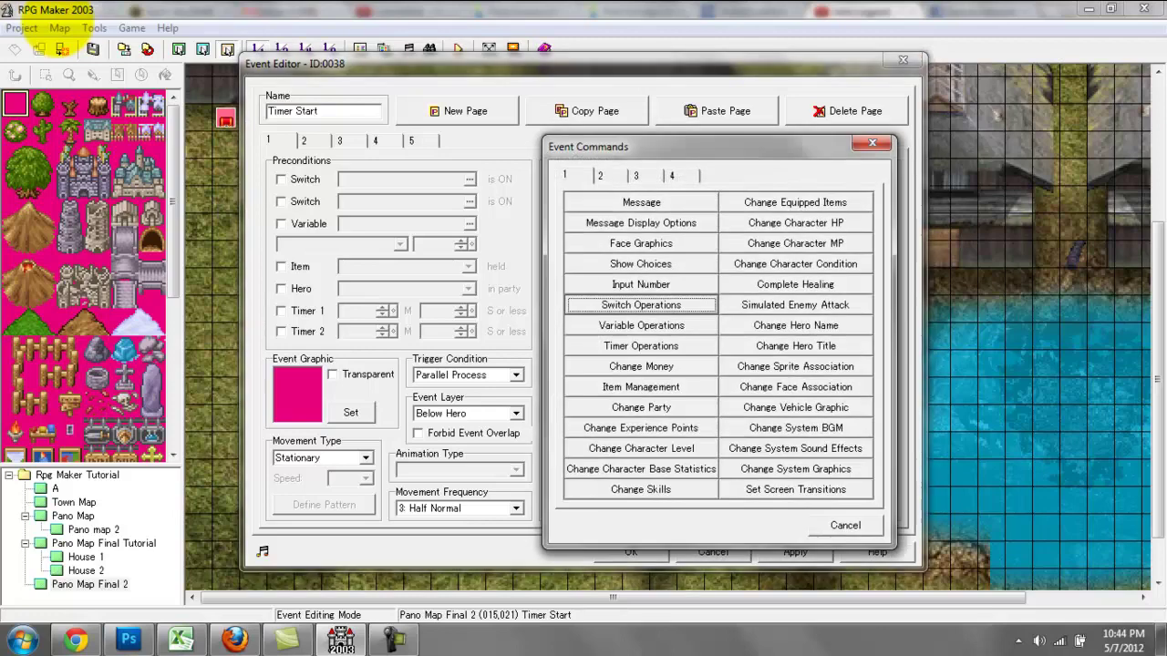
{"action": "left_click", "coordinate": [641, 326]}
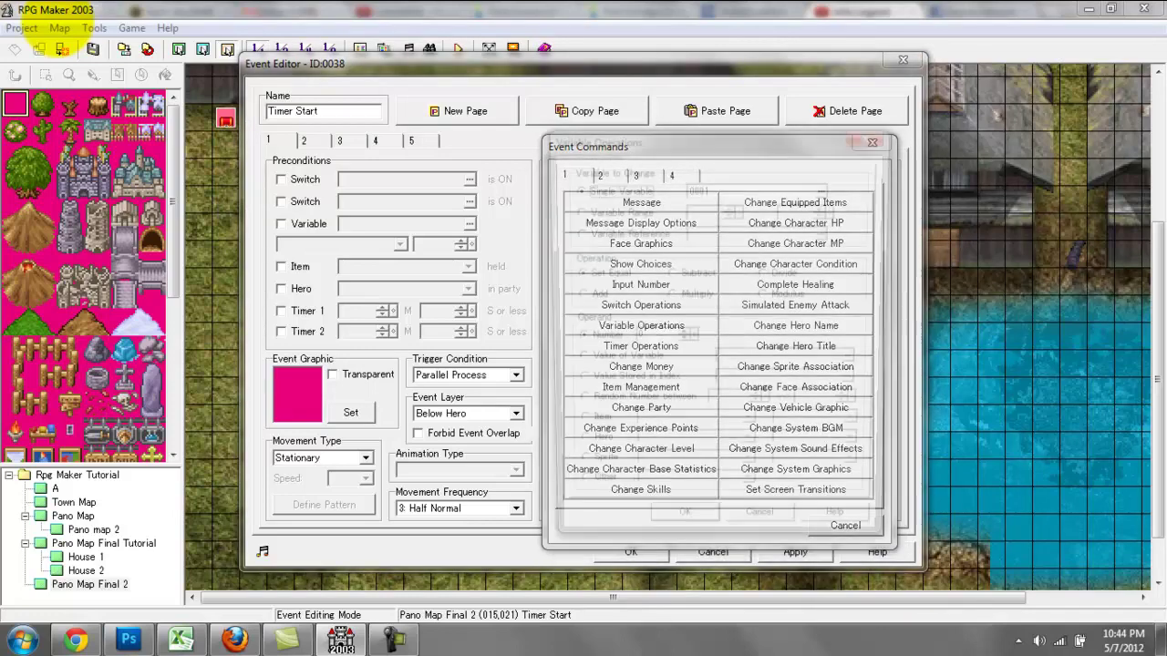
{"action": "left_click", "coordinate": [826, 188]}
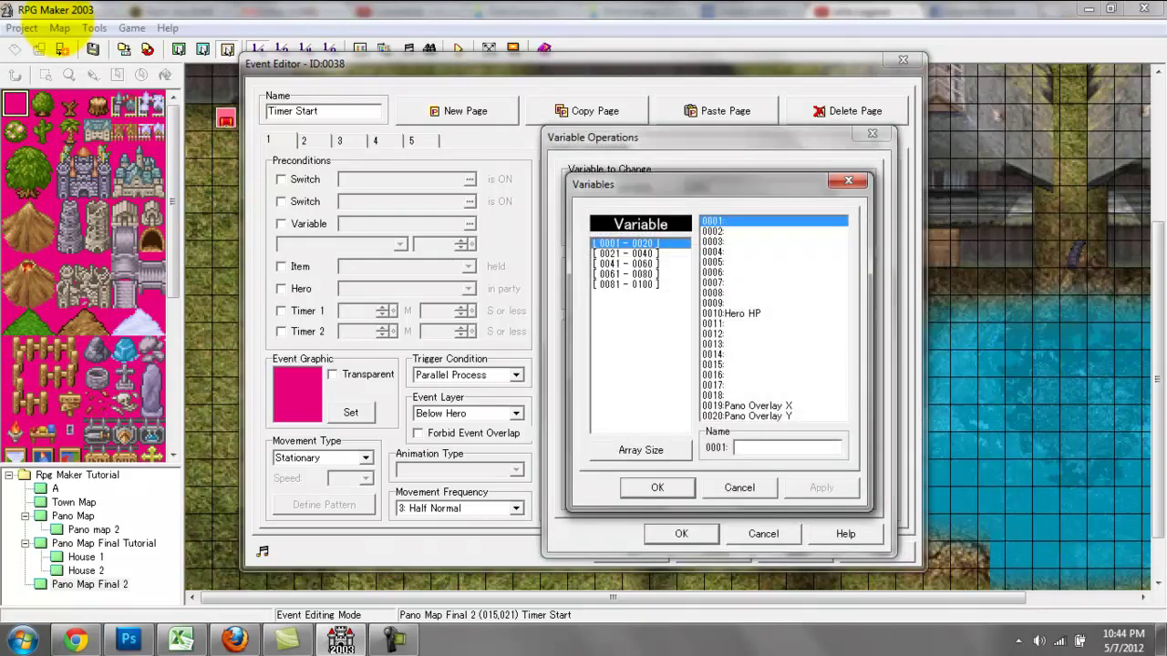
{"action": "left_click", "coordinate": [629, 254]}
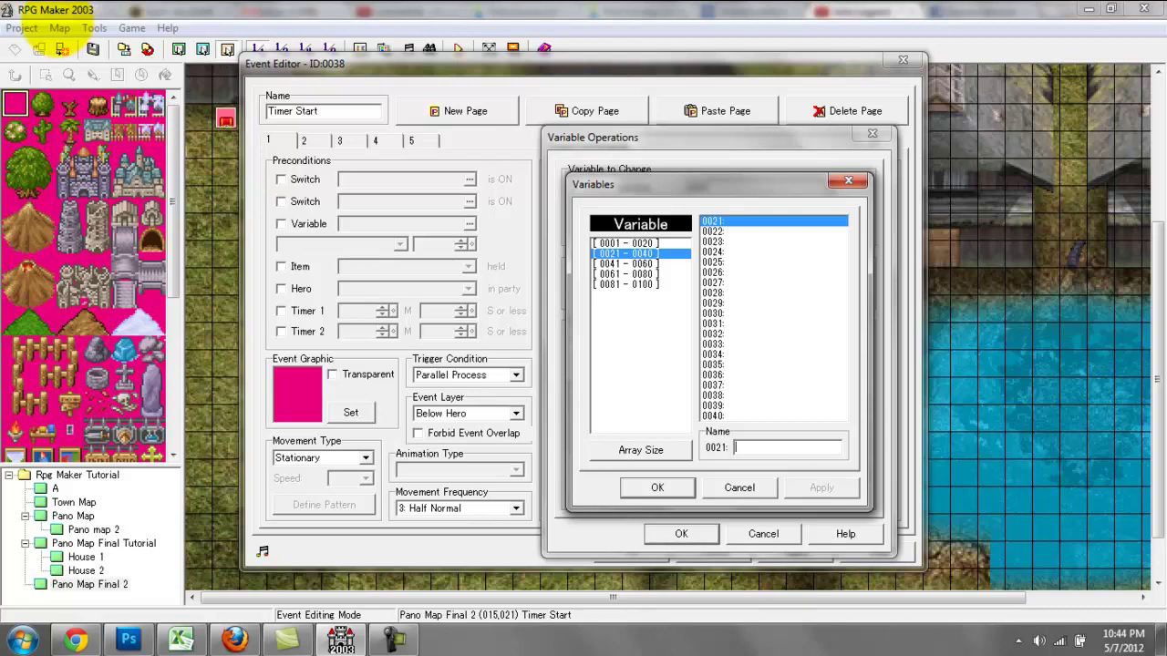
{"action": "type", "text": "Timer Start"}
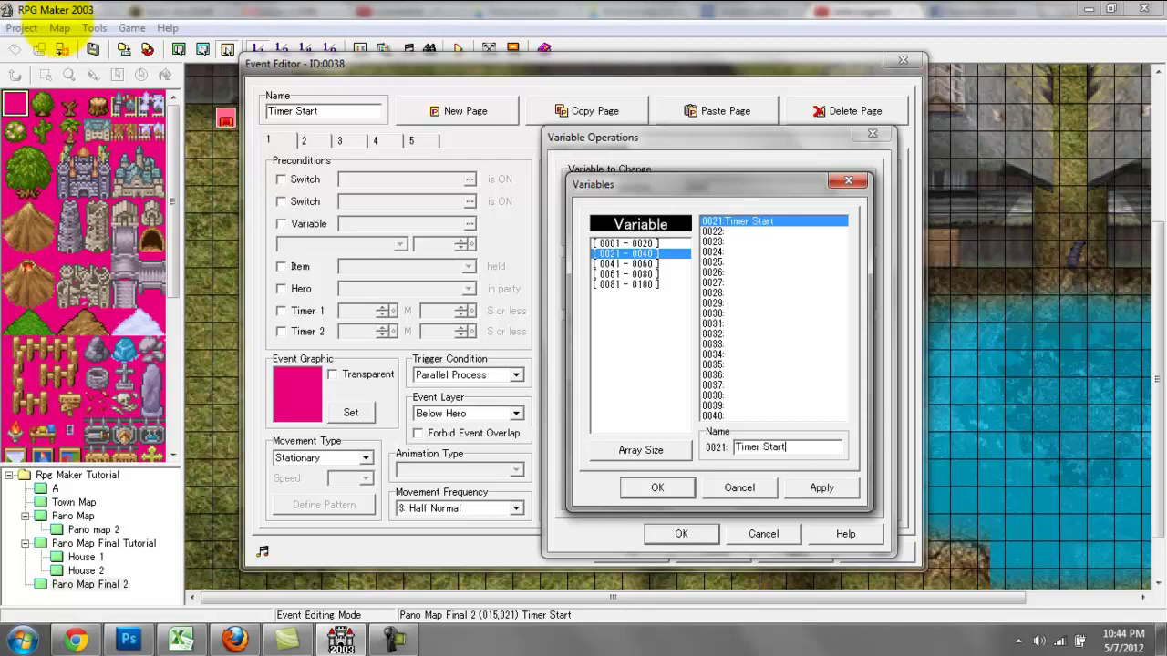
{"action": "key", "text": "Return"}
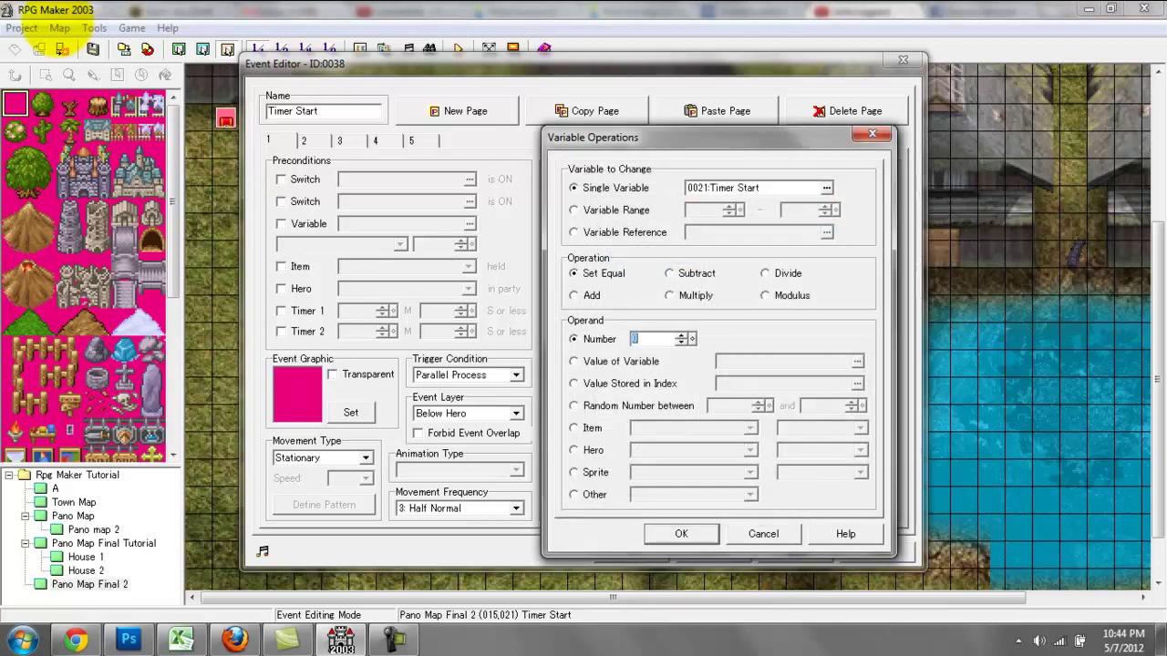
{"action": "key", "text": "Up"}
{"action": "left_click", "coordinate": [603, 274]}
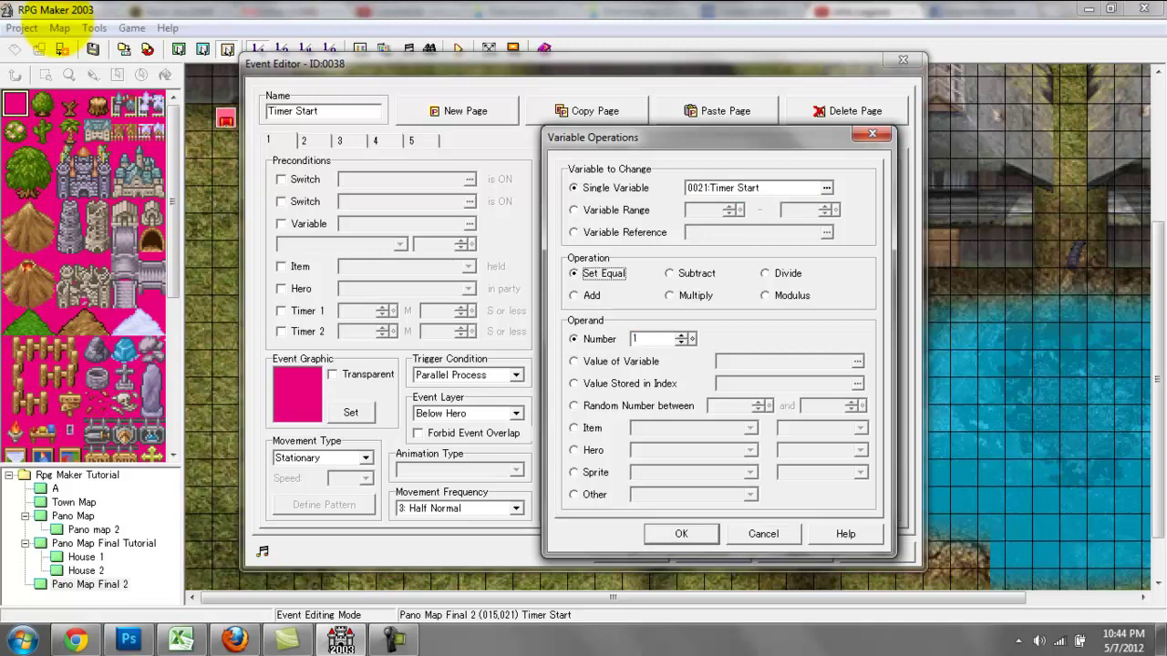
Step: Go through the Subtract, Divide, Add, Multiply and Modulus choices for the variable and return to Set Equal
{"action": "left_click", "coordinate": [696, 274]}
{"action": "key", "text": "Down"}
{"action": "key", "text": "Down"}
{"action": "key", "text": "Down"}
{"action": "key", "text": "Down"}
{"action": "key", "text": "Down"}
{"action": "key", "text": "Tab"}
{"action": "key", "text": "Tab"}
Step: Examine the Value of Variable and Value Stored in Index operands, view variables 0021 to 0040, and close the list without choosing one
{"action": "left_click", "coordinate": [575, 362]}
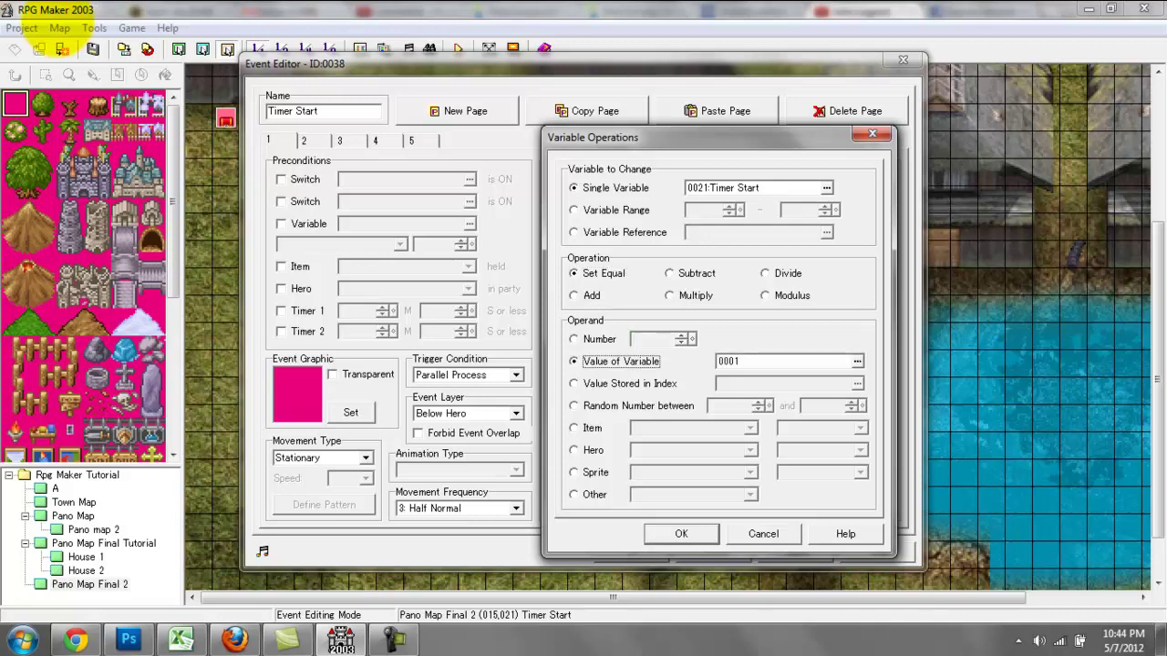
{"action": "key", "text": "Down"}
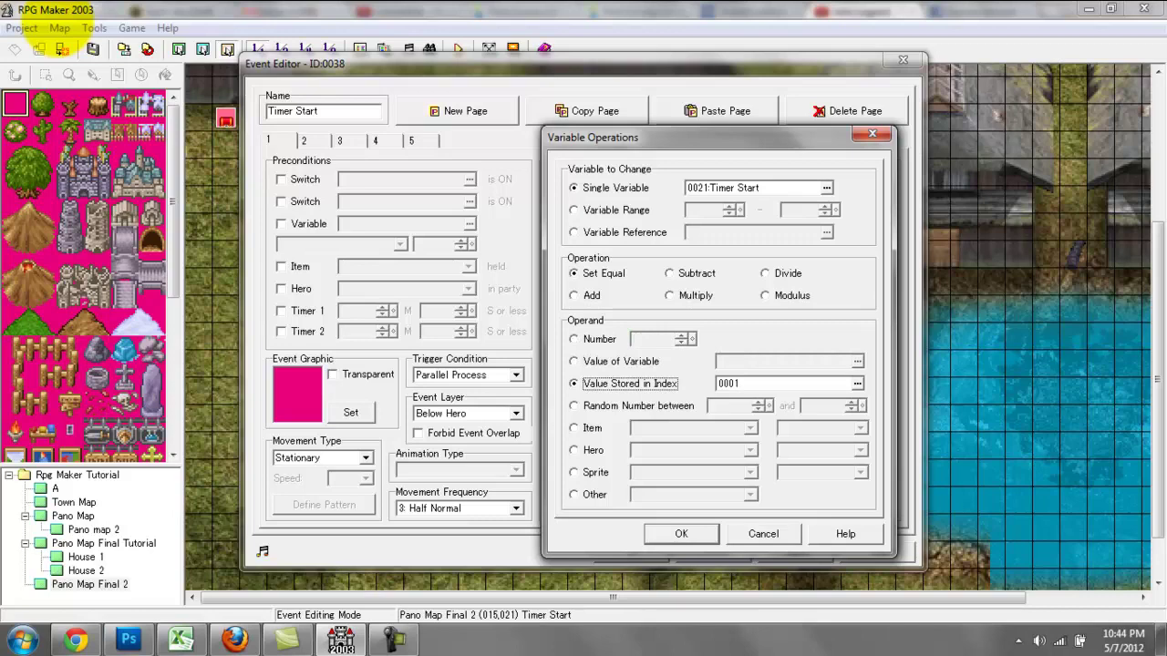
{"action": "left_click", "coordinate": [857, 384]}
{"action": "left_click", "coordinate": [640, 254]}
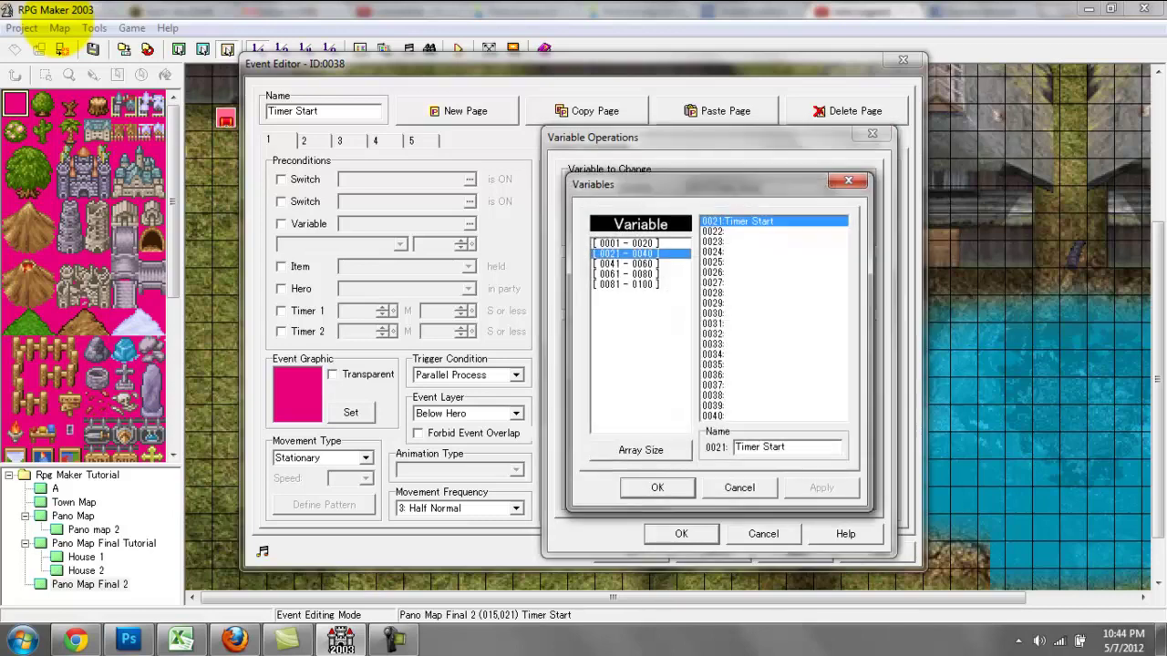
{"action": "left_click", "coordinate": [848, 181]}
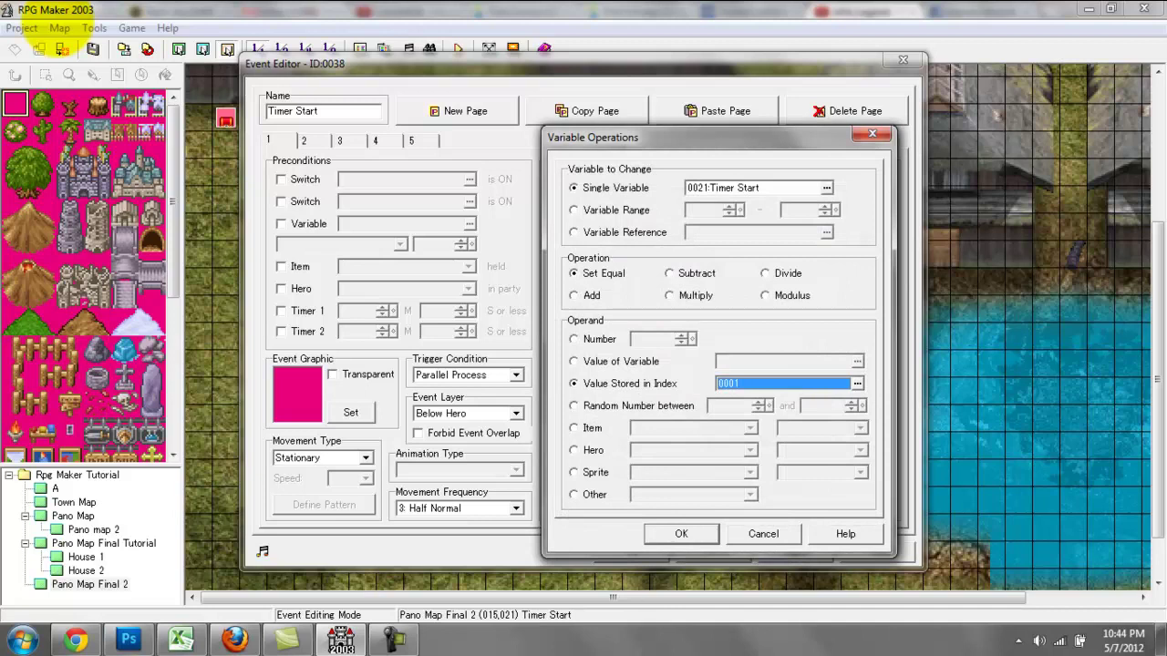
Step: Try the Random Number operand with a range from -13 to 71 while keeping the Set Equal operation
{"action": "left_click", "coordinate": [574, 406]}
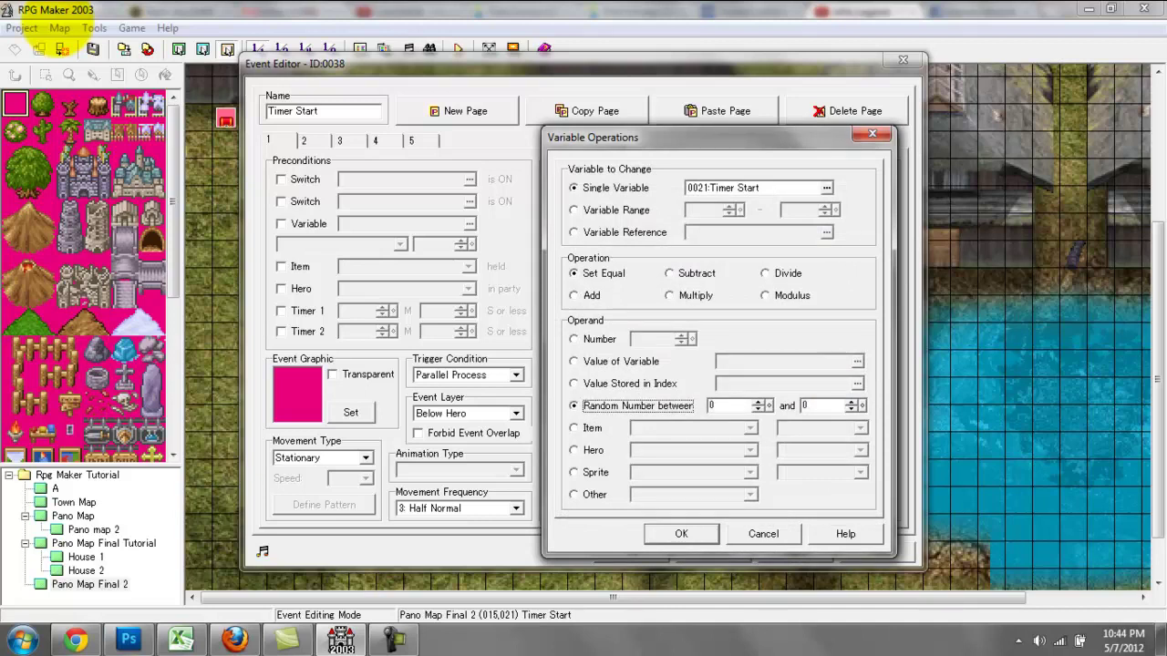
{"action": "left_click_drag", "start_coordinate": [862, 406], "coordinate": [862, 369]}
{"action": "mouse_move", "coordinate": [770, 406]}
{"action": "left_mouse_down"}
{"action": "mouse_move", "coordinate": [769, 447]}
{"action": "mouse_move", "coordinate": [770, 413]}
{"action": "left_mouse_up"}
{"action": "left_click", "coordinate": [576, 406]}
{"action": "left_click", "coordinate": [766, 188]}
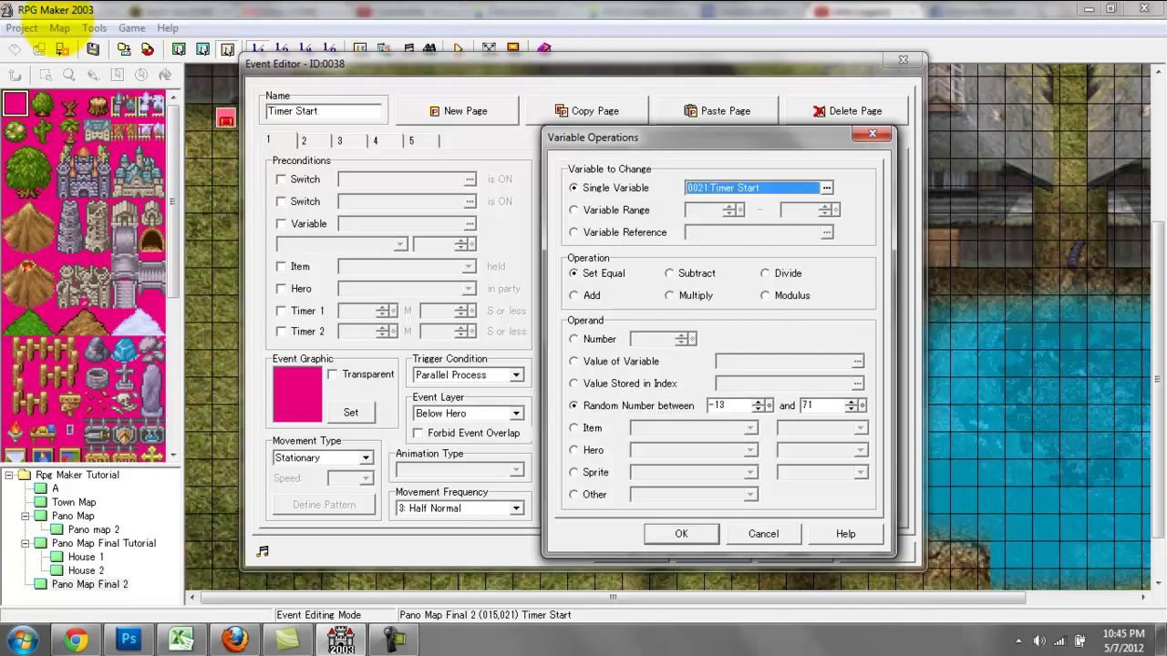
{"action": "left_click", "coordinate": [576, 274]}
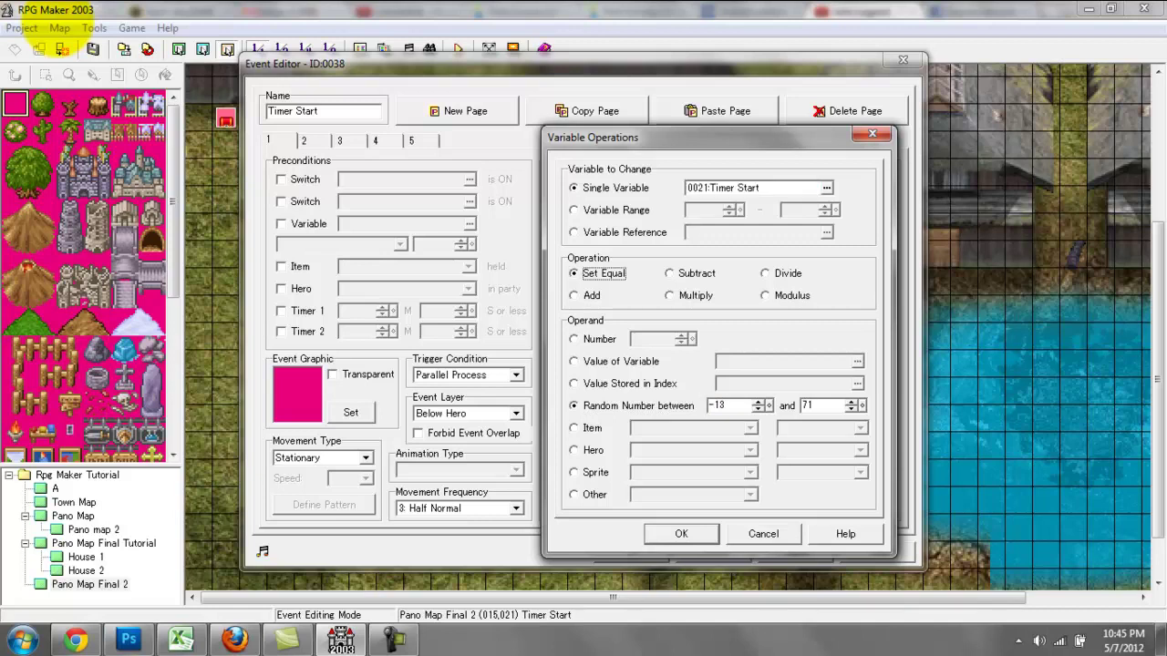
Step: Try the Item operand with the Antidote, switching its measured quantity to Number Equipped
{"action": "left_click", "coordinate": [576, 428]}
{"action": "left_click", "coordinate": [861, 428]}
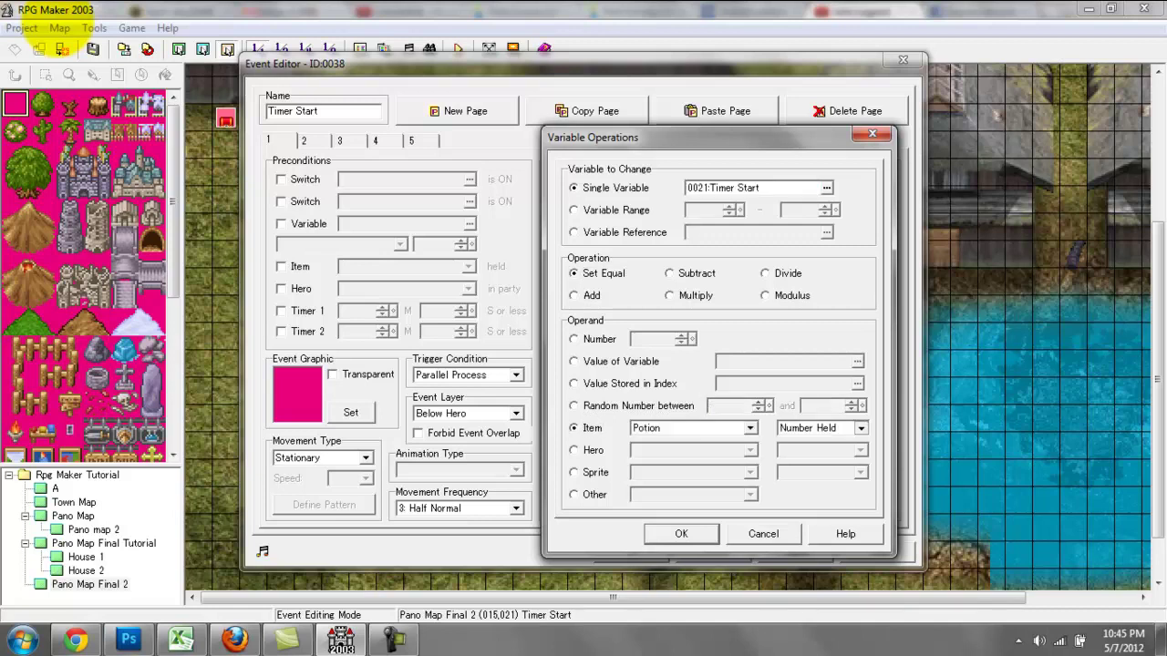
{"action": "left_click", "coordinate": [820, 442]}
{"action": "left_click", "coordinate": [751, 429]}
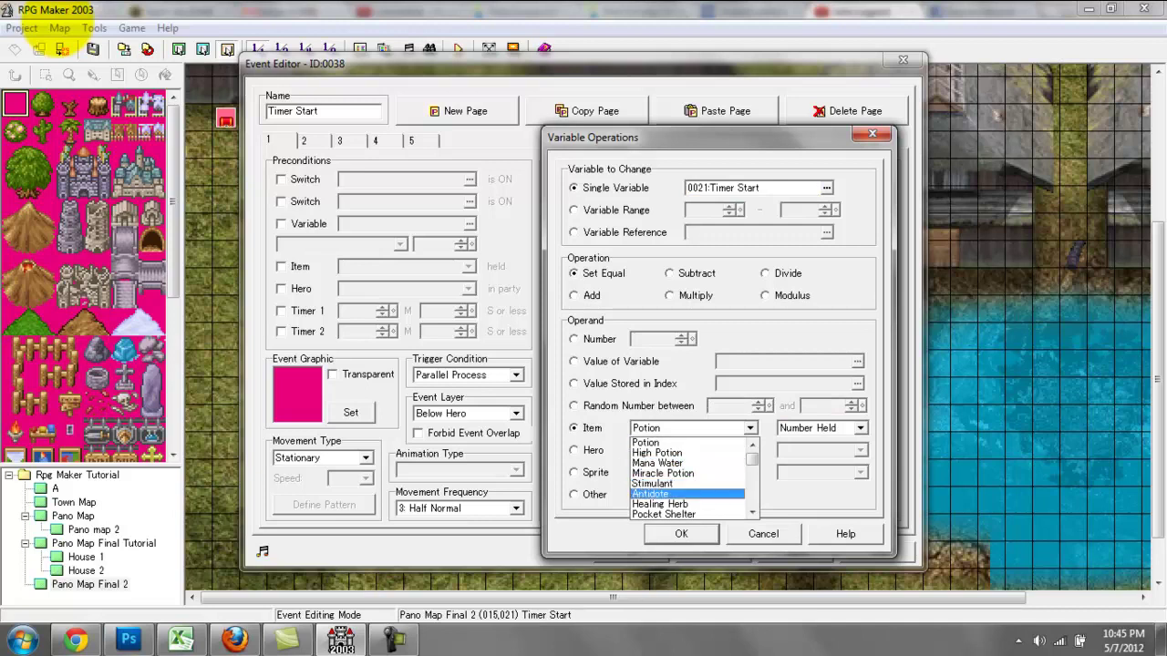
{"action": "left_click", "coordinate": [652, 494]}
{"action": "left_click", "coordinate": [751, 429]}
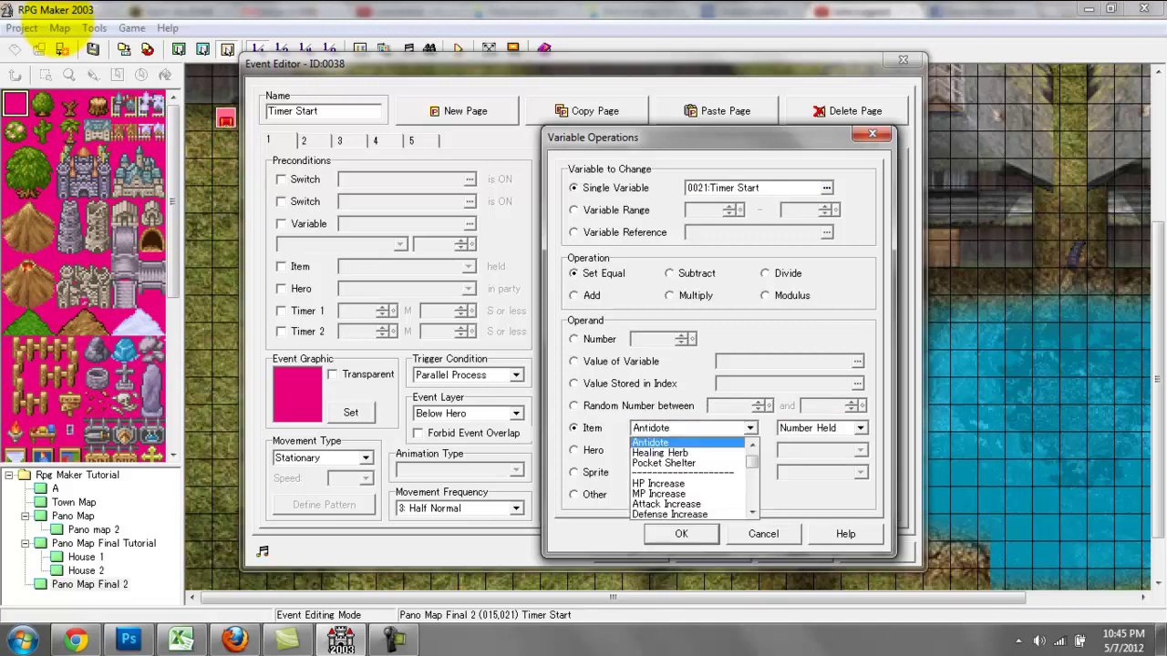
{"action": "left_click", "coordinate": [652, 442]}
{"action": "left_click", "coordinate": [860, 429]}
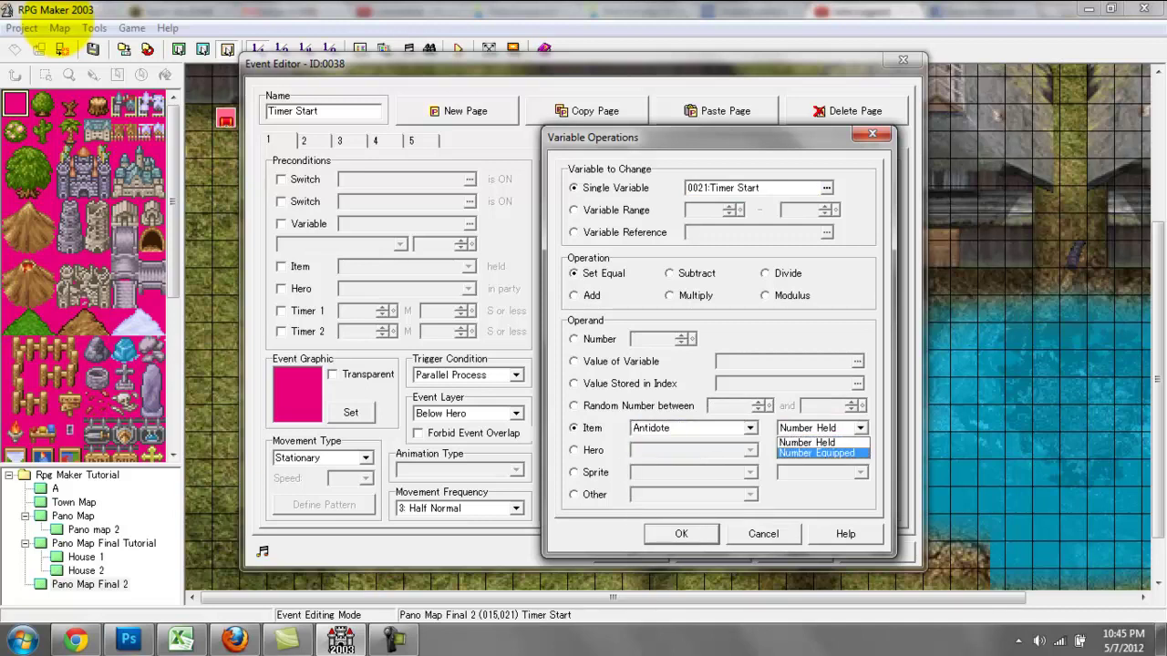
{"action": "left_click", "coordinate": [821, 443]}
{"action": "left_click", "coordinate": [861, 428]}
{"action": "left_click", "coordinate": [817, 452]}
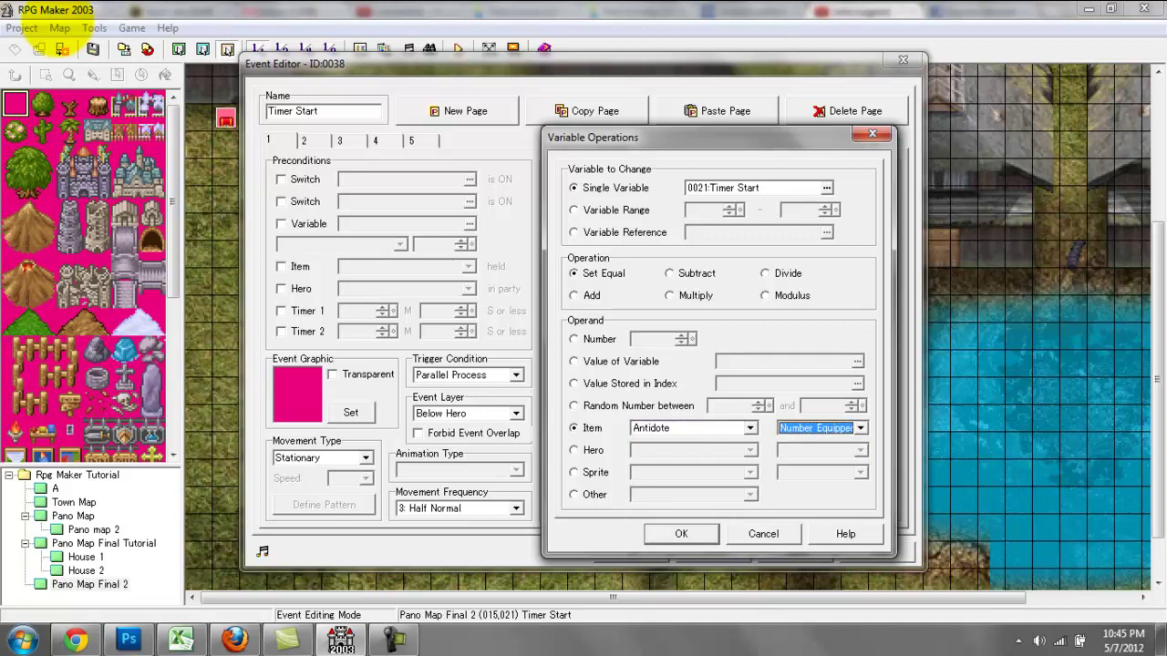
Step: Examine the Hero operand's attributes, from Level down to the equipment numbers, and compare it with the Item operand
{"action": "left_click", "coordinate": [574, 450]}
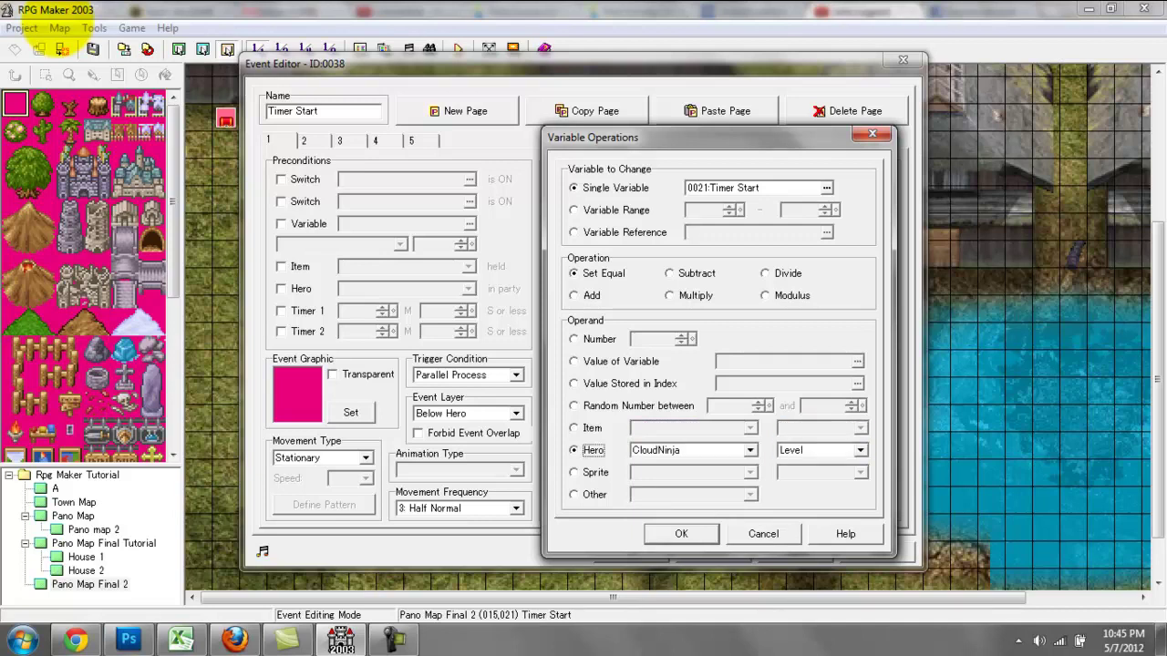
{"action": "left_click", "coordinate": [861, 450]}
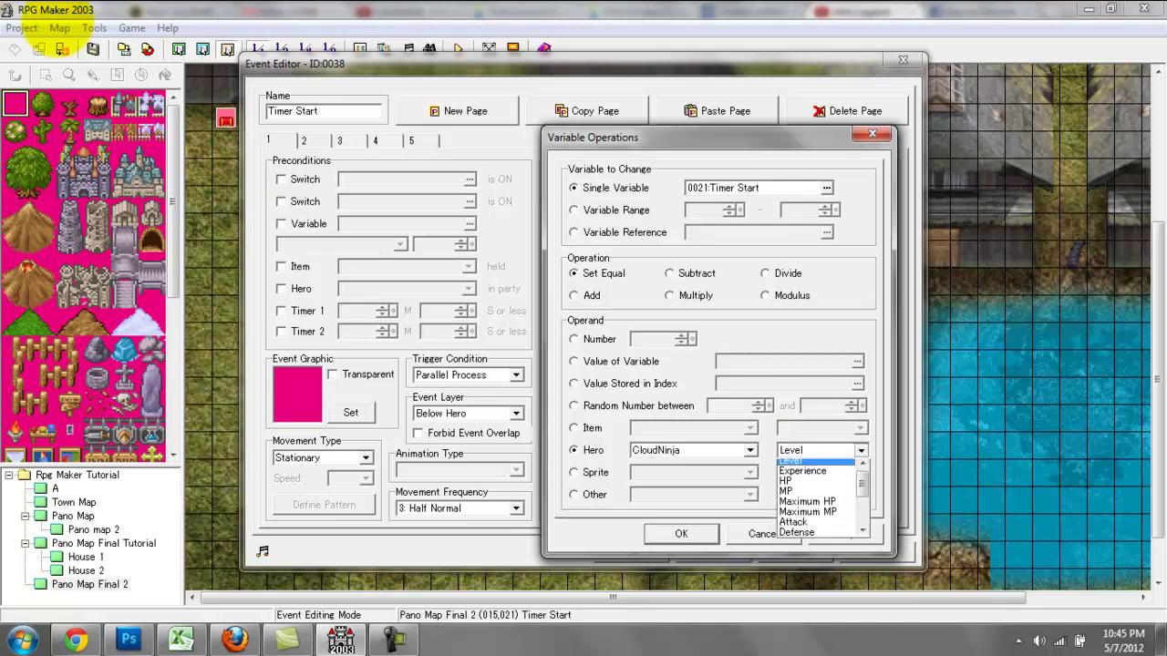
{"action": "left_click_drag", "start_coordinate": [862, 487], "coordinate": [863, 514]}
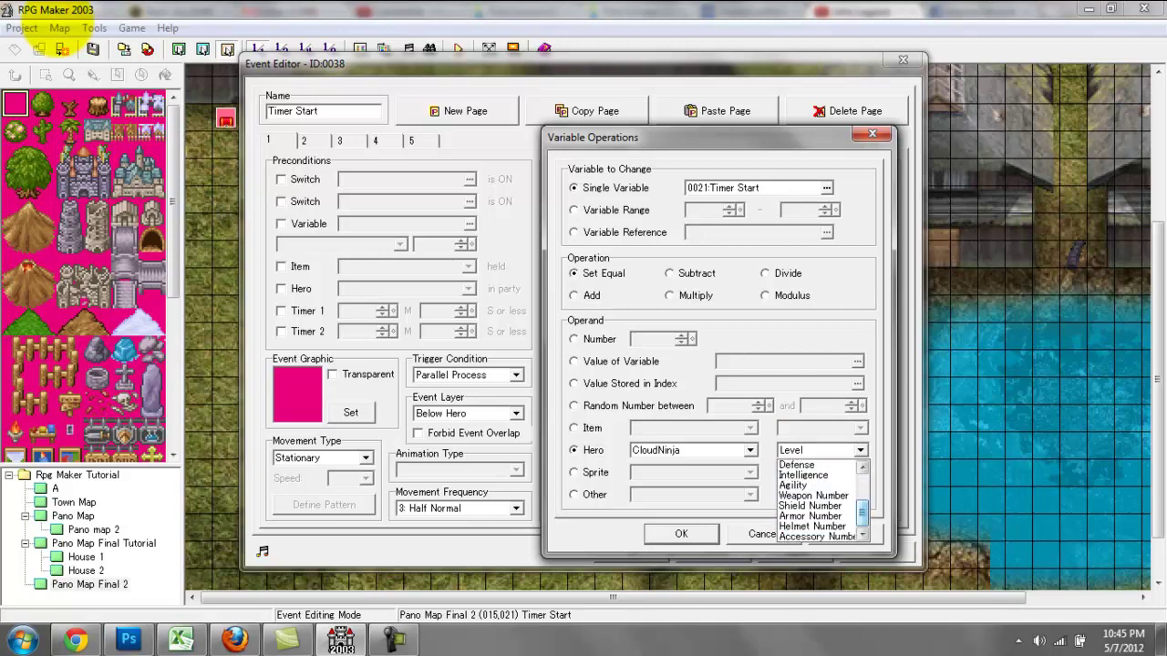
{"action": "left_click", "coordinate": [861, 451]}
{"action": "left_click", "coordinate": [574, 429]}
{"action": "left_click", "coordinate": [575, 450]}
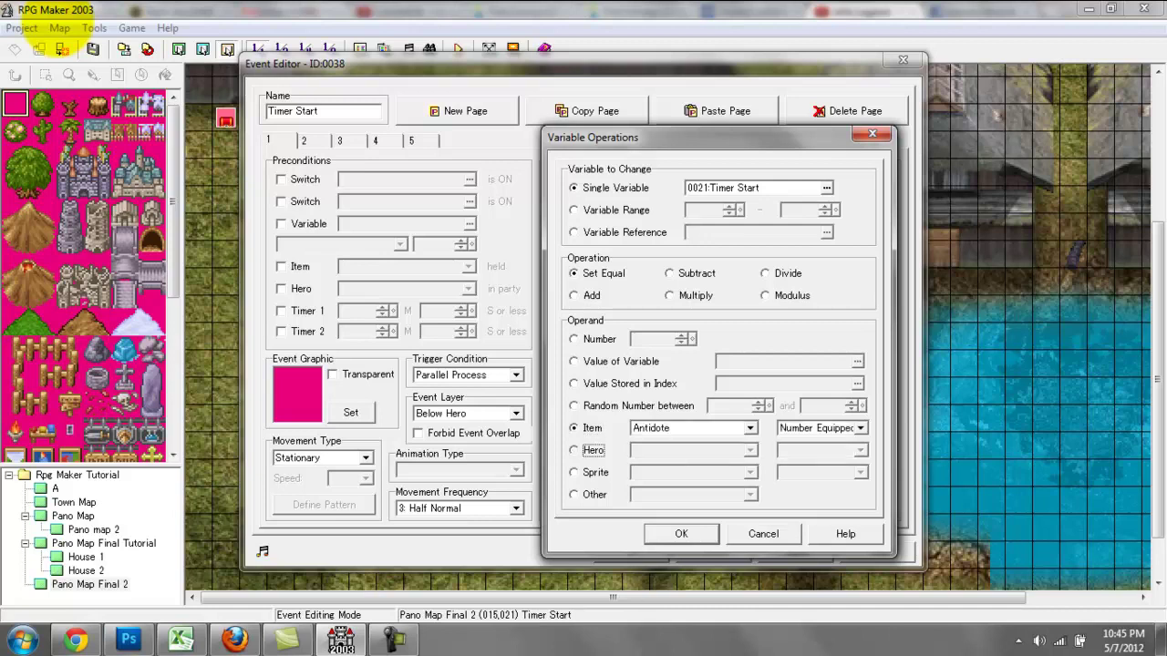
Step: Examine the properties offered by the Sprite operand for the hero, such as Map ID, coordinates and Facing
{"action": "left_click", "coordinate": [574, 472]}
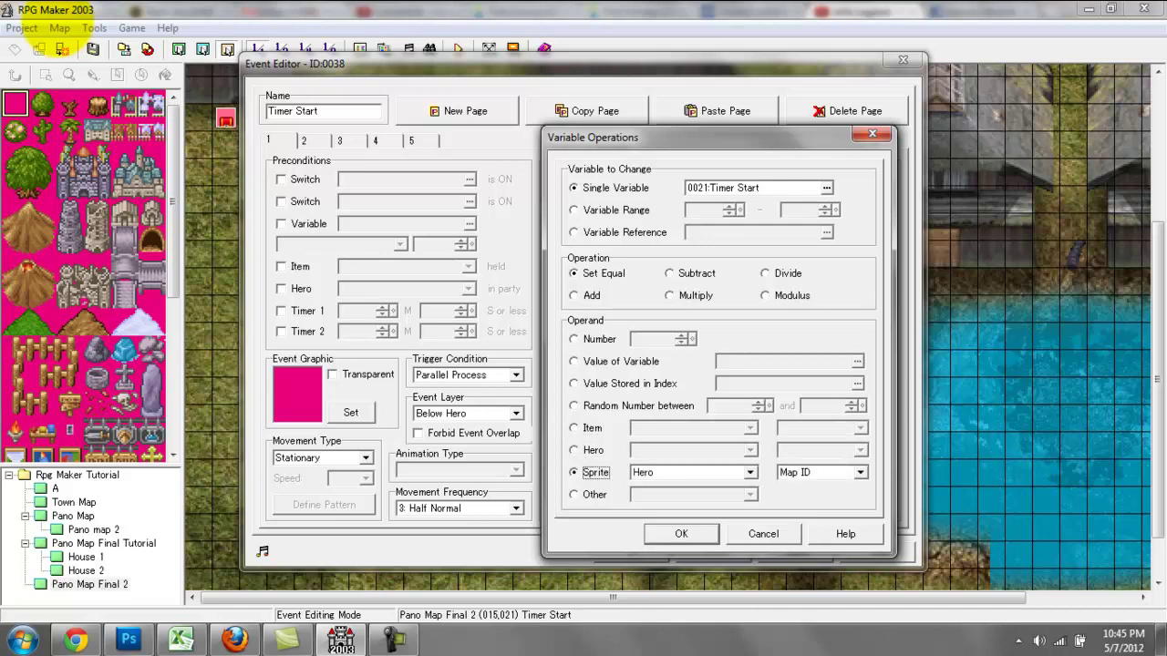
{"action": "left_click", "coordinate": [860, 473]}
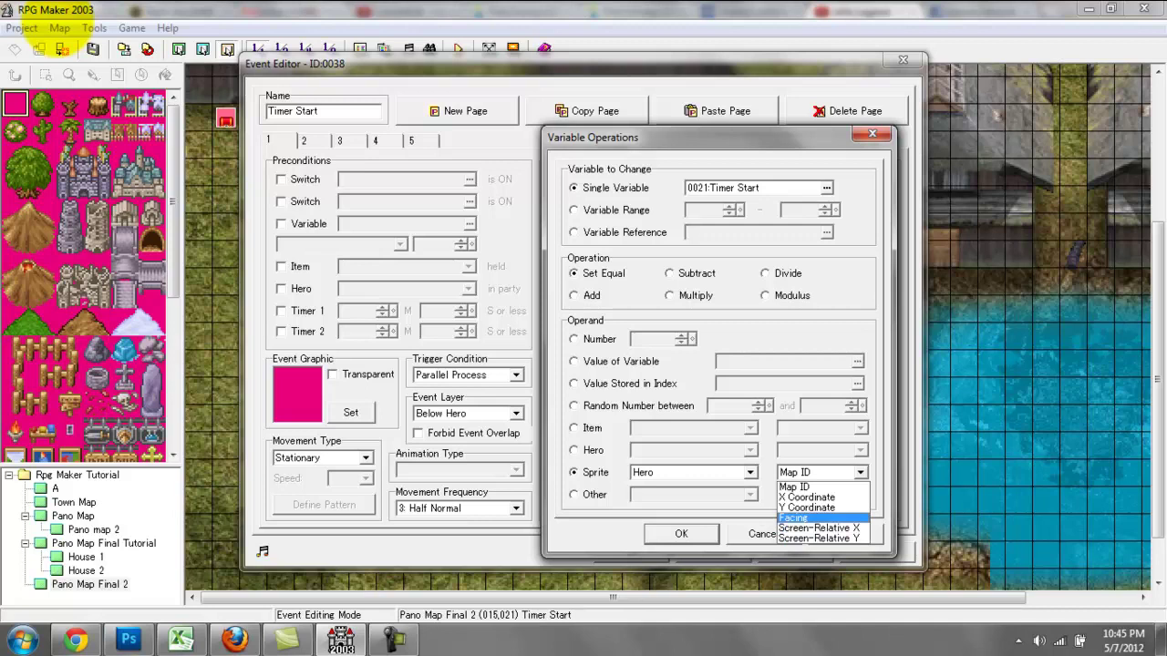
{"action": "key", "text": "Escape"}
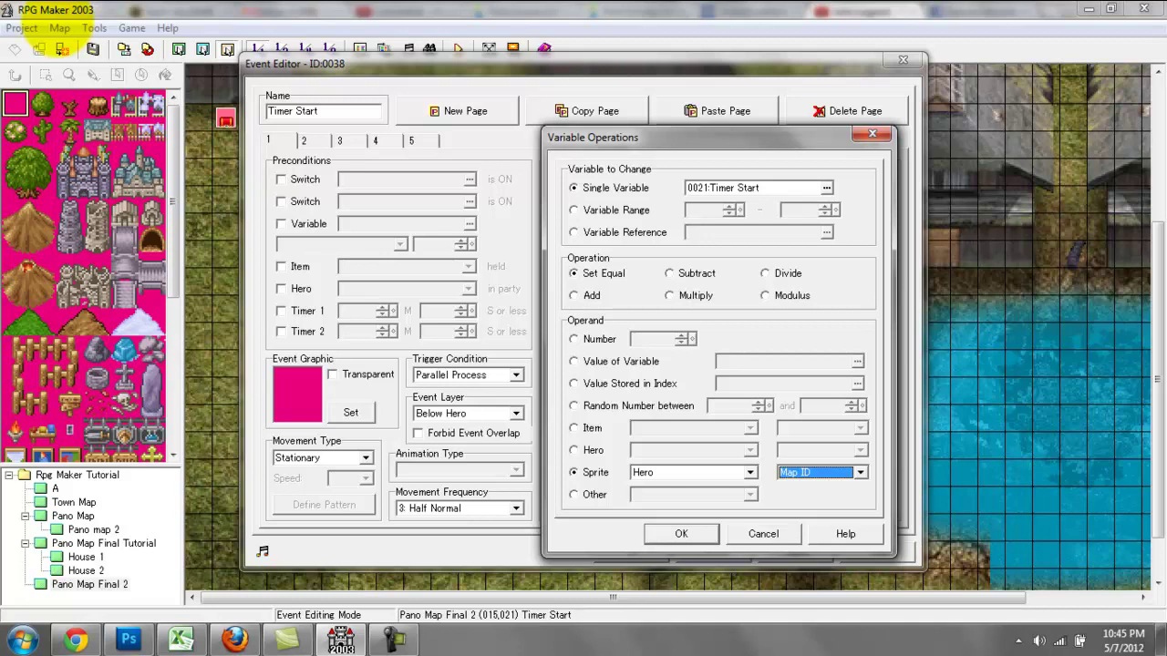
{"action": "key", "text": "Down"}
{"action": "key", "text": "Down"}
{"action": "key", "text": "Down"}
Step: Examine the Other operand's choices, from Money and the timer seconds down to MIDI Ticks
{"action": "left_click", "coordinate": [574, 495]}
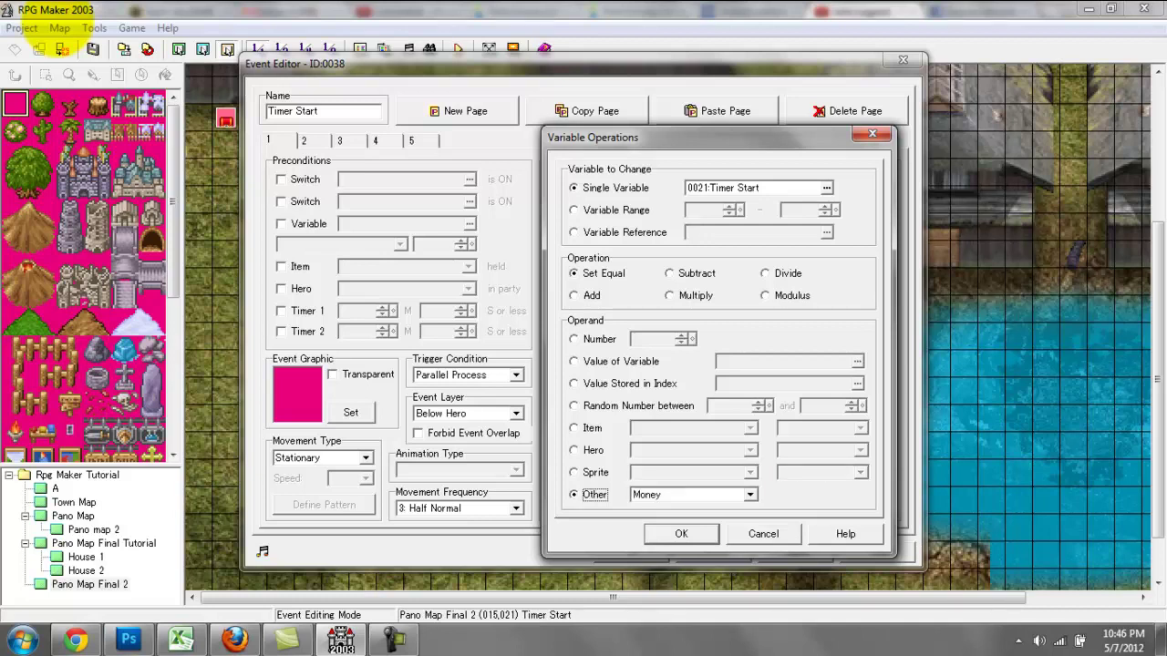
{"action": "left_click", "coordinate": [749, 495]}
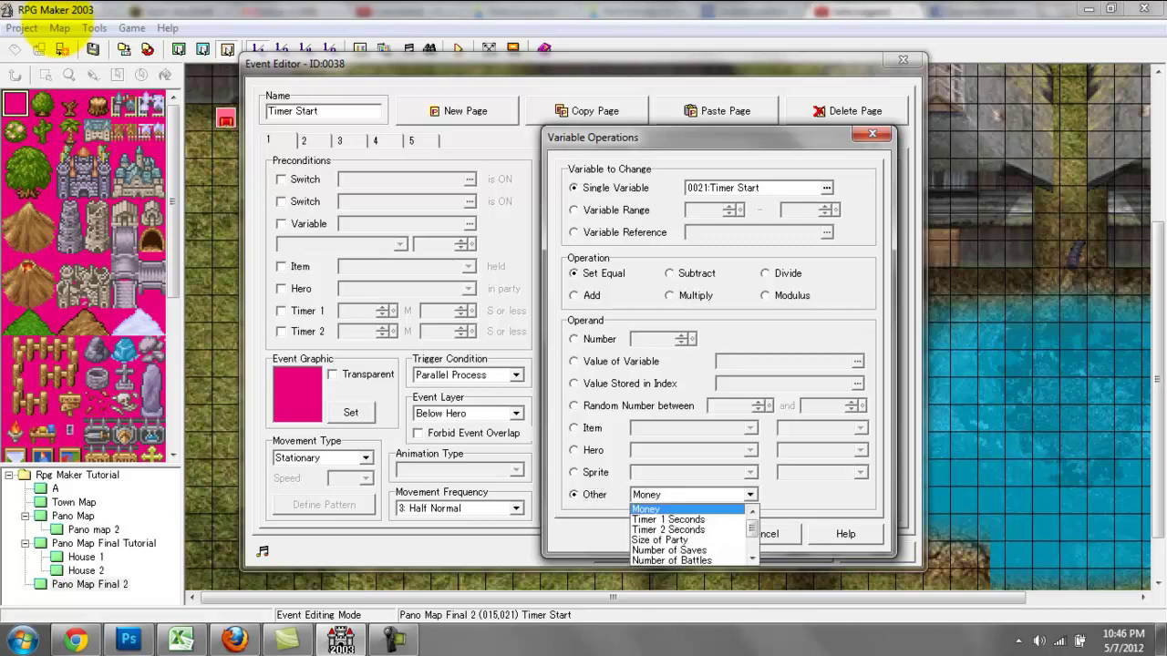
{"action": "key", "text": "Down"}
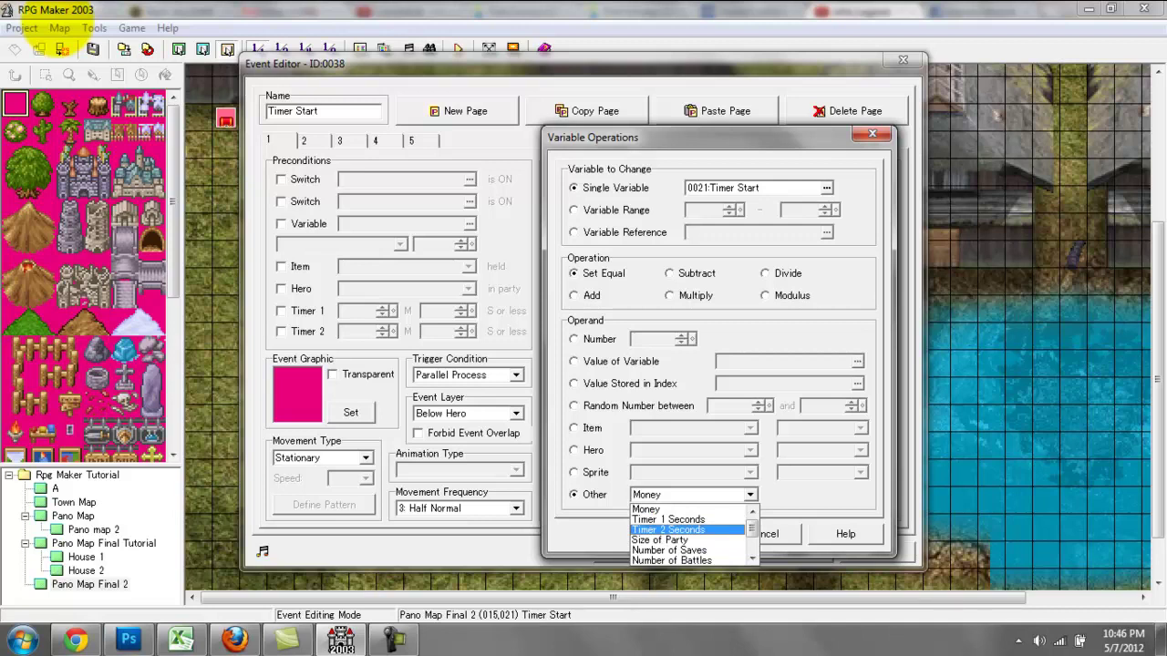
{"action": "key", "text": "Up"}
{"action": "key", "text": "Up"}
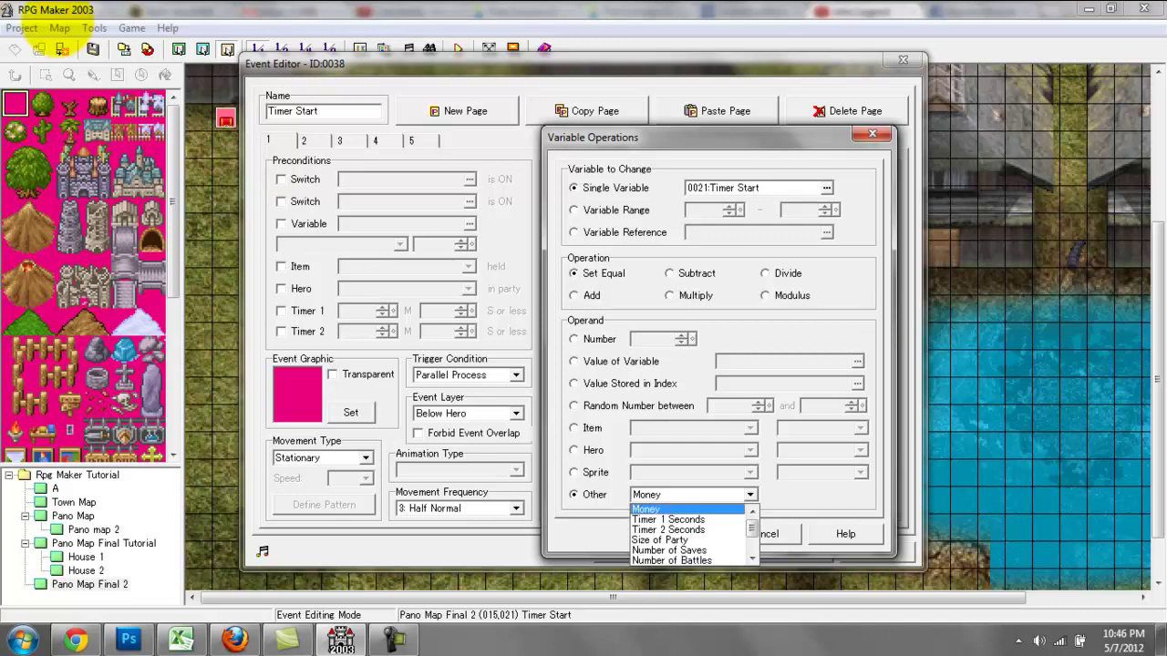
{"action": "key", "text": "Down"}
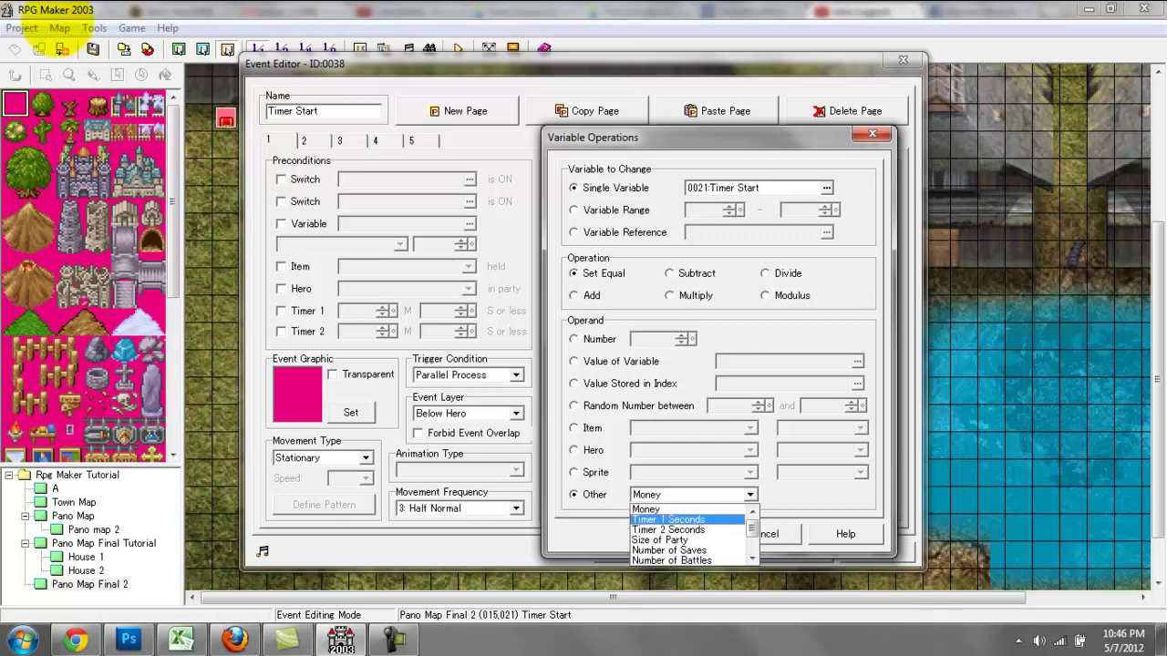
{"action": "key", "text": "Down"}
{"action": "key", "text": "Up"}
{"action": "key", "text": "Down"}
{"action": "key", "text": "Down"}
{"action": "key", "text": "Down"}
{"action": "key", "text": "Down"}
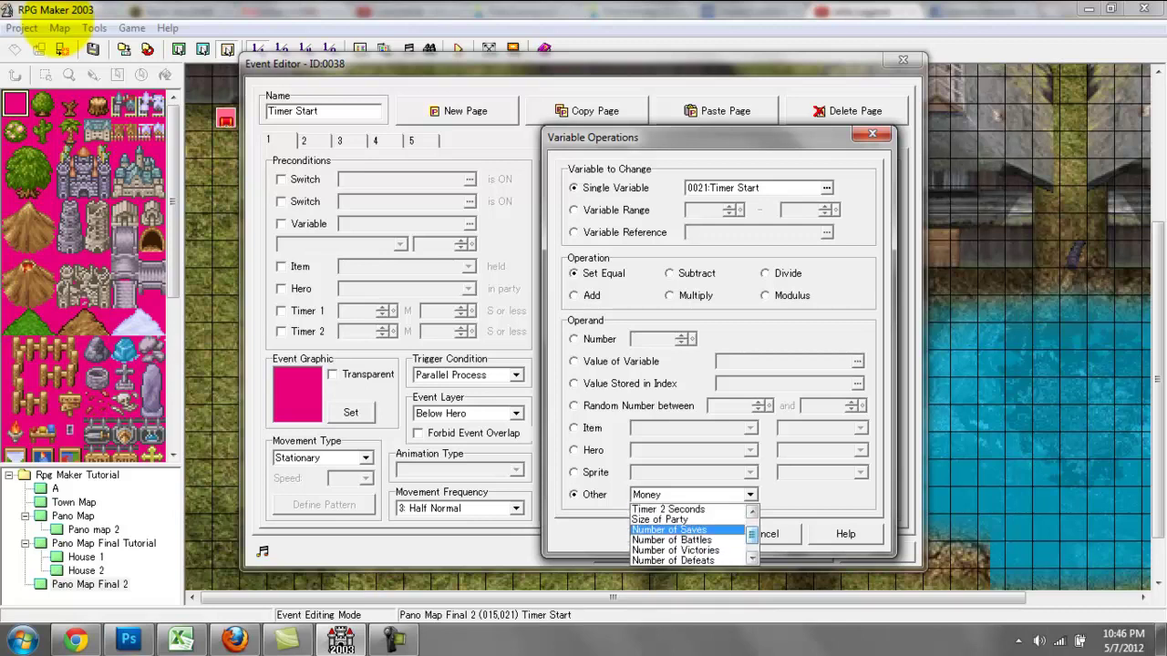
{"action": "scroll", "coordinate": [688, 520], "scroll_direction": "down", "scroll_amount": 2}
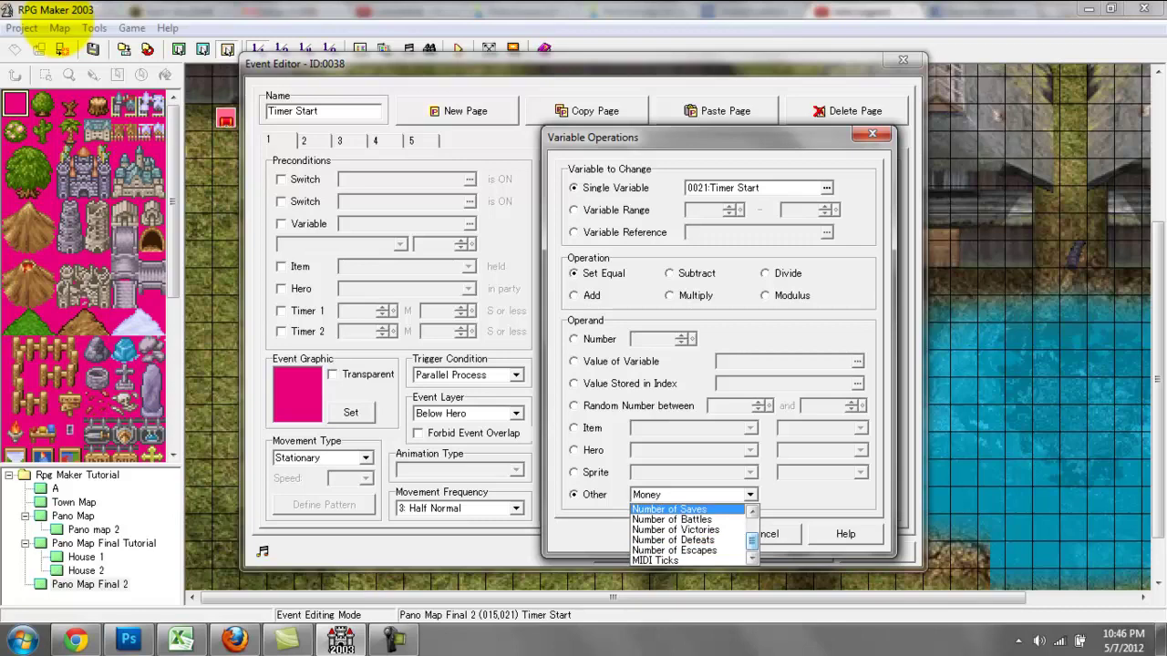
Step: Restore the Number operand with the value 1, confirm the Variable Operation, and apply the changes to the event
{"action": "left_click", "coordinate": [588, 339]}
{"action": "left_click", "coordinate": [588, 339]}
{"action": "double_click", "coordinate": [644, 339]}
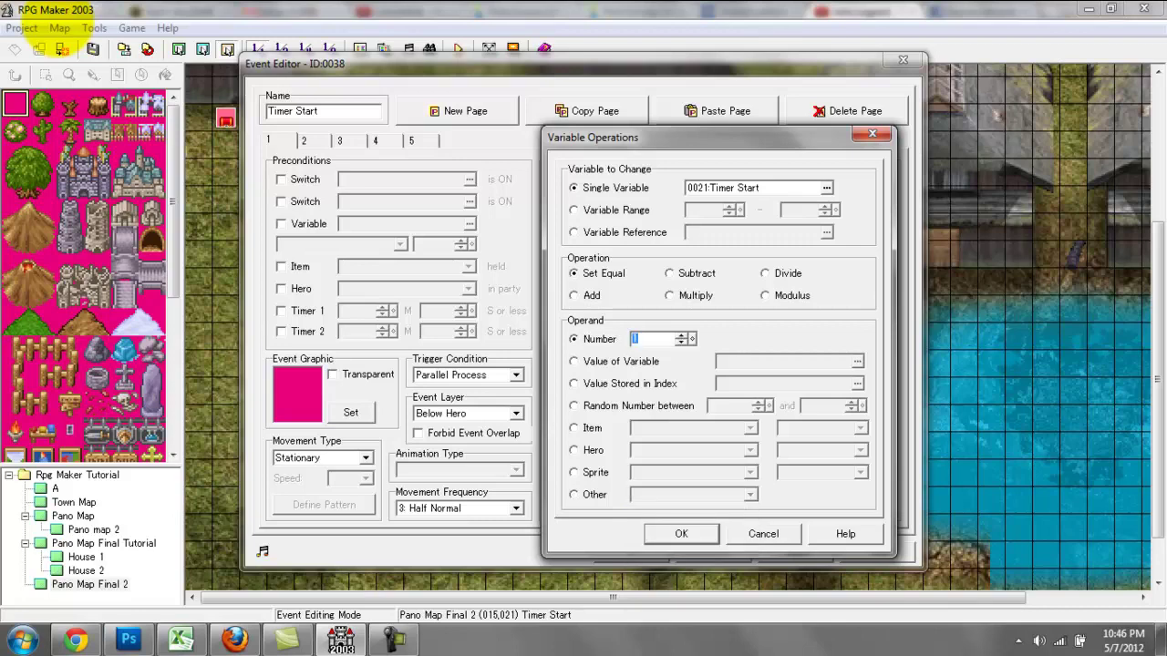
{"action": "left_click", "coordinate": [681, 533]}
{"action": "left_click", "coordinate": [795, 551]}
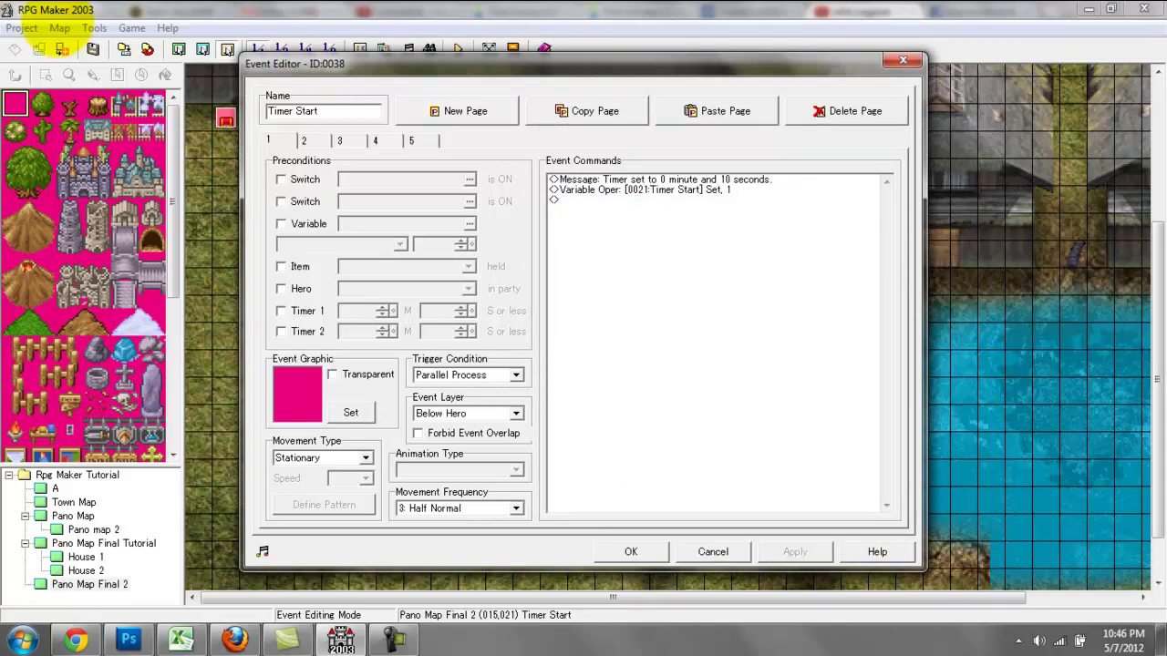
Step: On page 2 of the Timer Start event, replace the switch precondition with variable 0021:Timer Start Equal to 1
{"action": "left_click", "coordinate": [304, 140]}
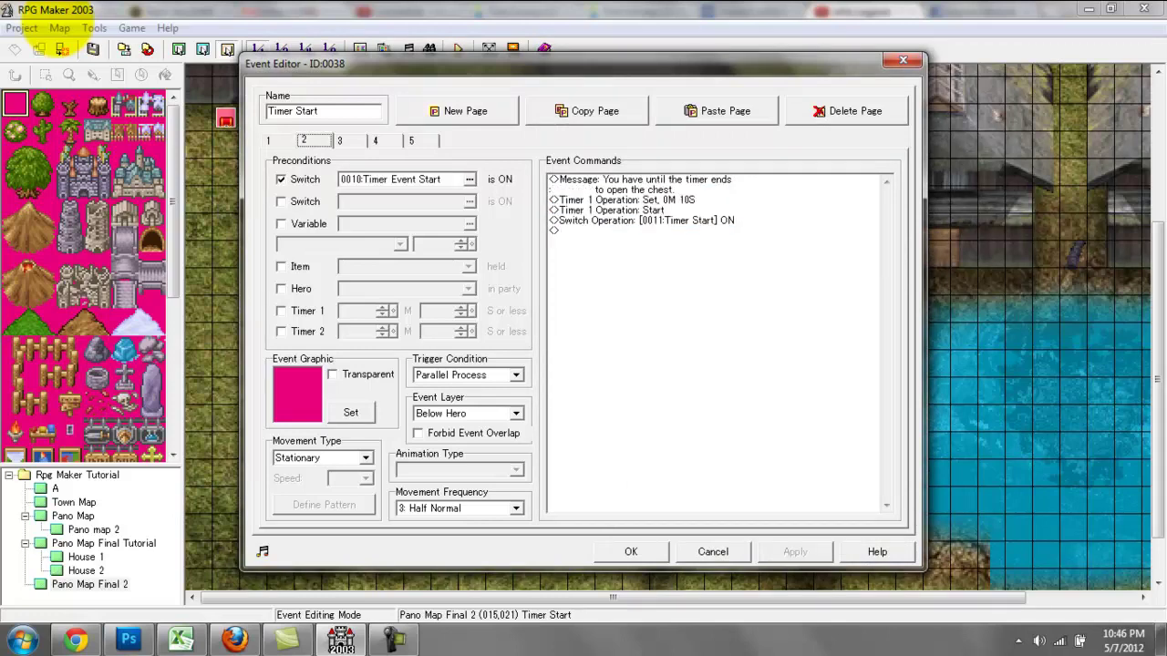
{"action": "left_click", "coordinate": [280, 178]}
{"action": "left_click", "coordinate": [280, 223]}
{"action": "left_click", "coordinate": [470, 223]}
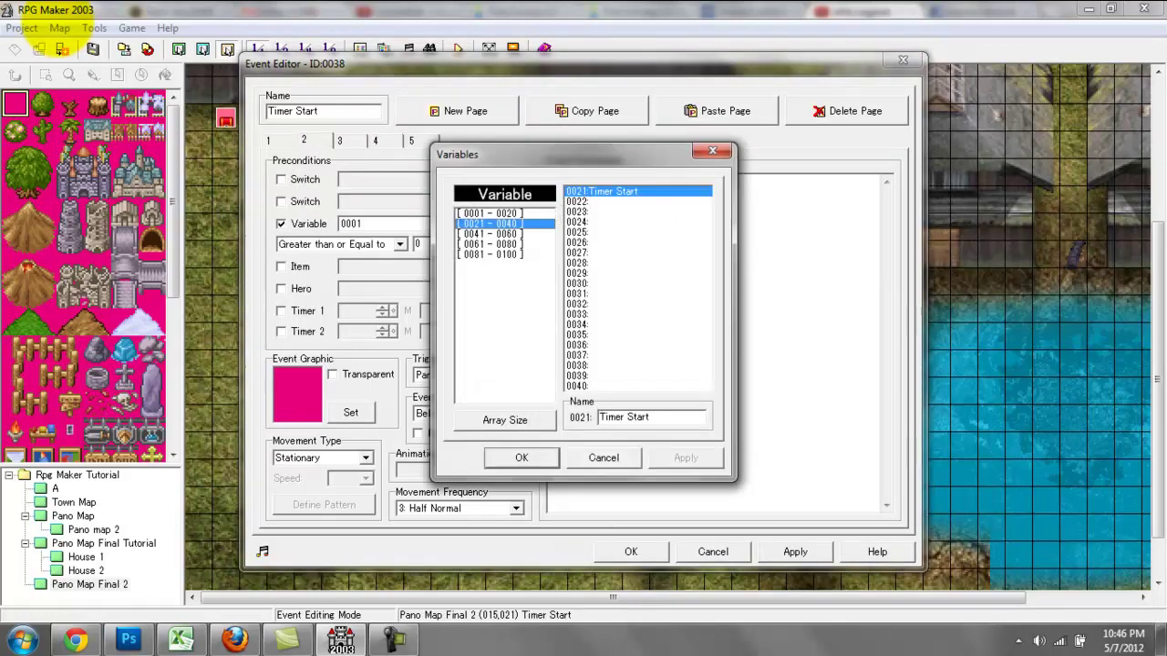
{"action": "left_click", "coordinate": [522, 457]}
{"action": "left_click", "coordinate": [400, 245]}
{"action": "left_click", "coordinate": [310, 258]}
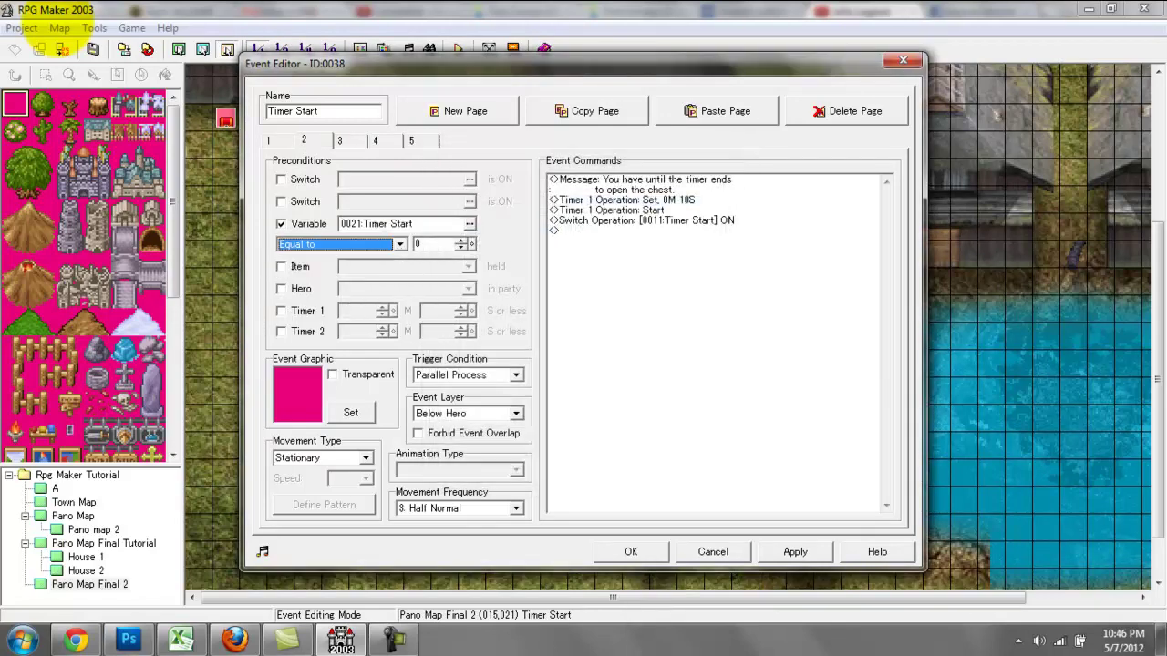
{"action": "double_click", "coordinate": [418, 245]}
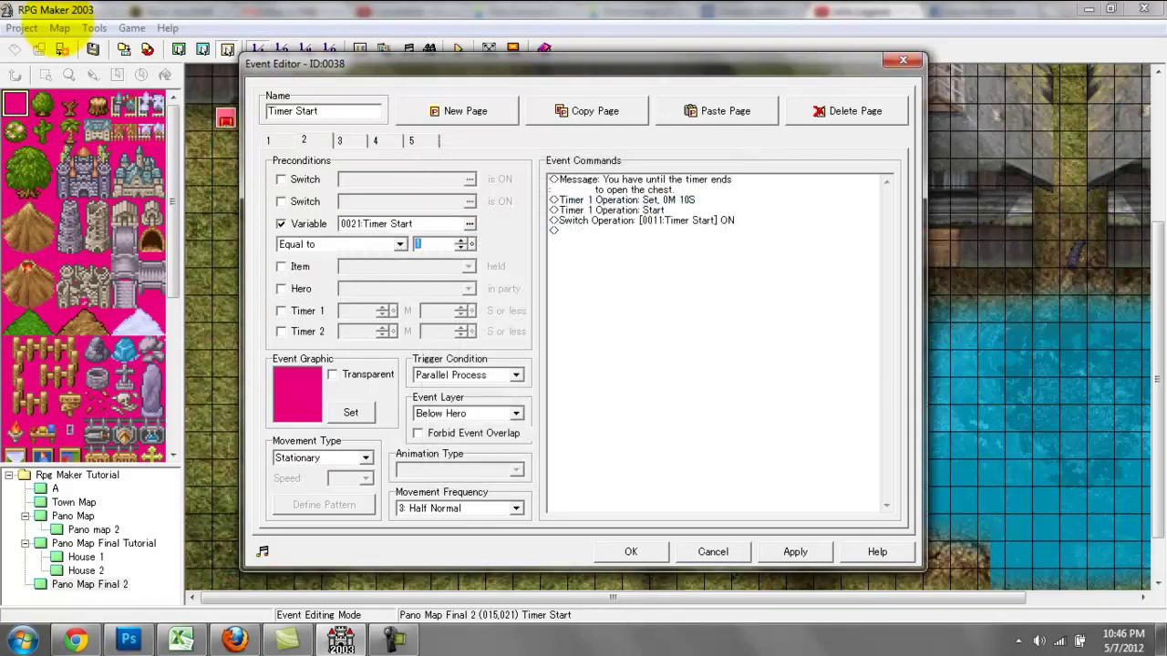
Step: Replace page 2's Timer Start switch operation with a Variable Operation that sets 0021:Timer Start to 2
{"action": "left_click", "coordinate": [646, 221]}
{"action": "key", "text": "Delete"}
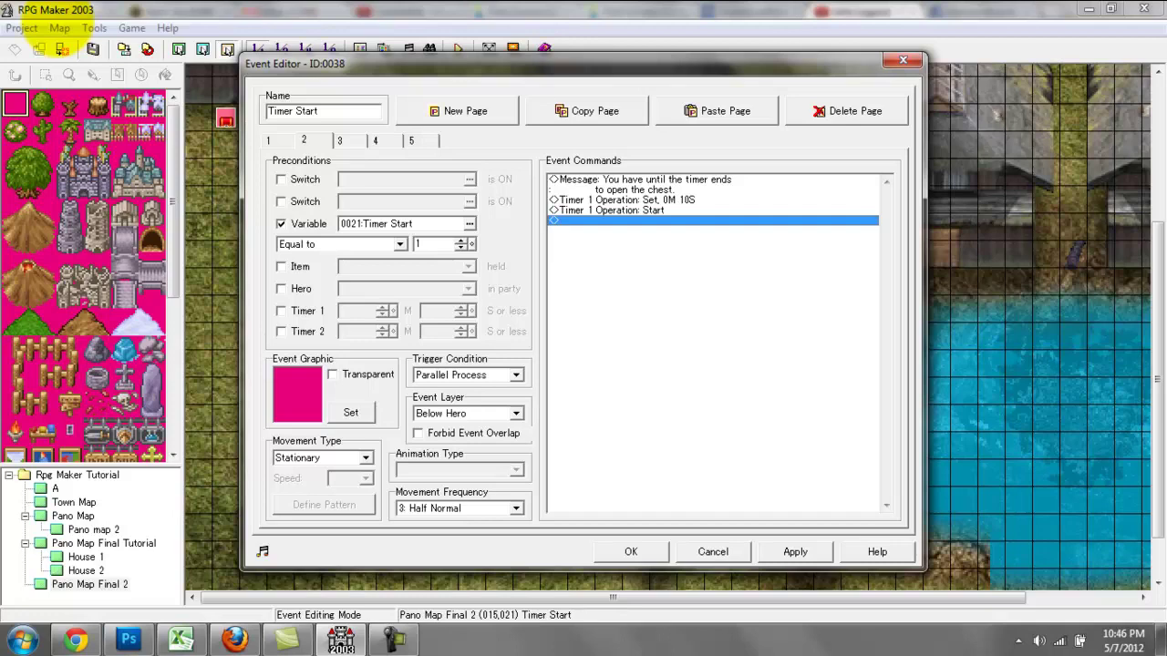
{"action": "double_click", "coordinate": [645, 221]}
{"action": "left_click", "coordinate": [641, 325]}
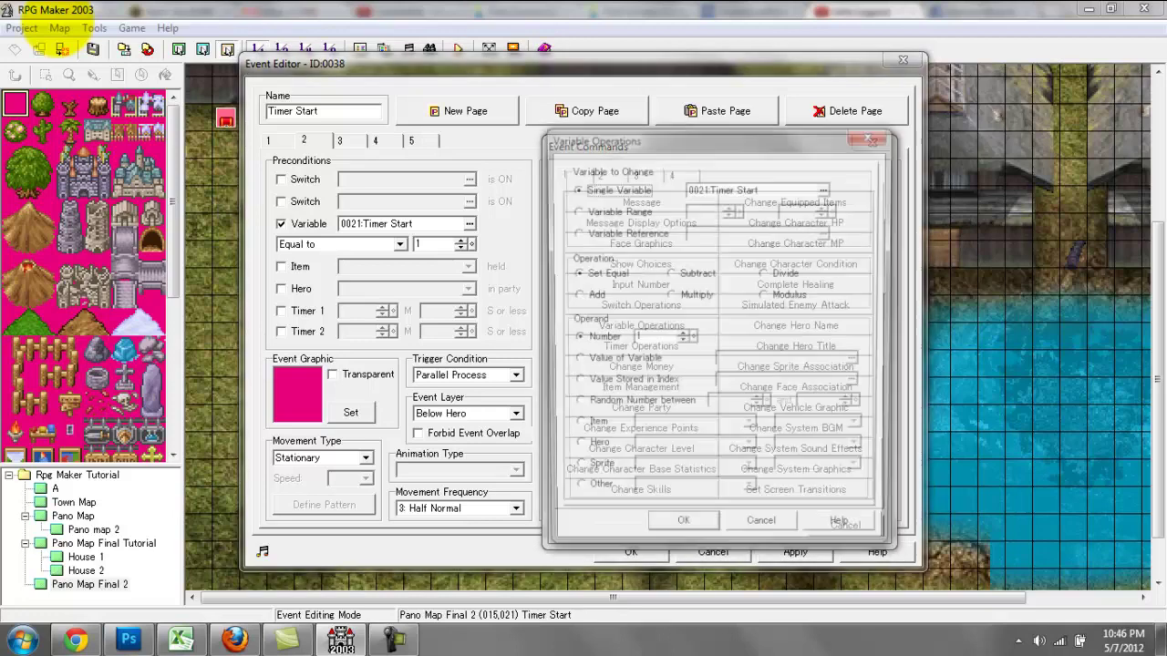
{"action": "left_click", "coordinate": [754, 187]}
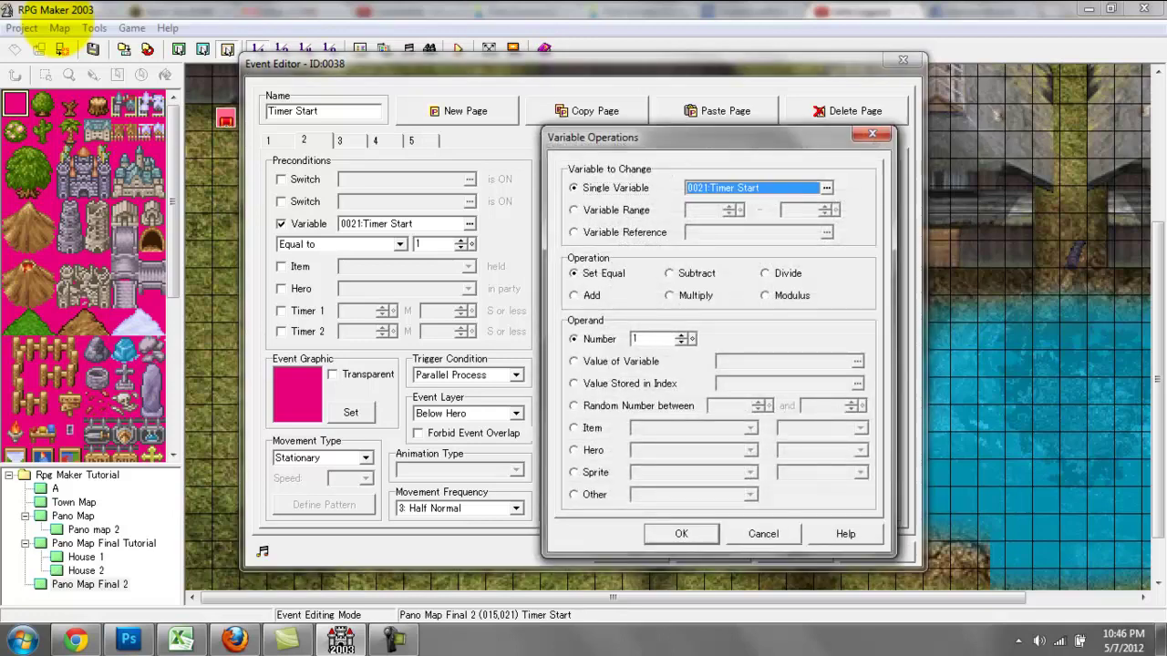
{"action": "double_click", "coordinate": [636, 339]}
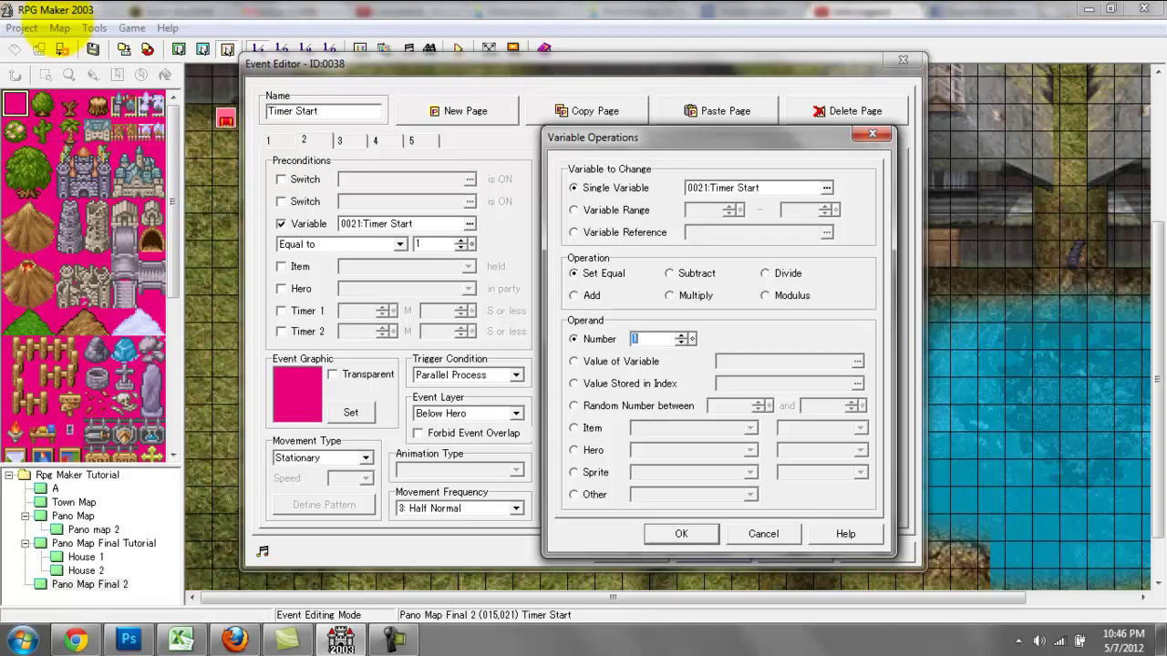
{"action": "key", "text": "Return"}
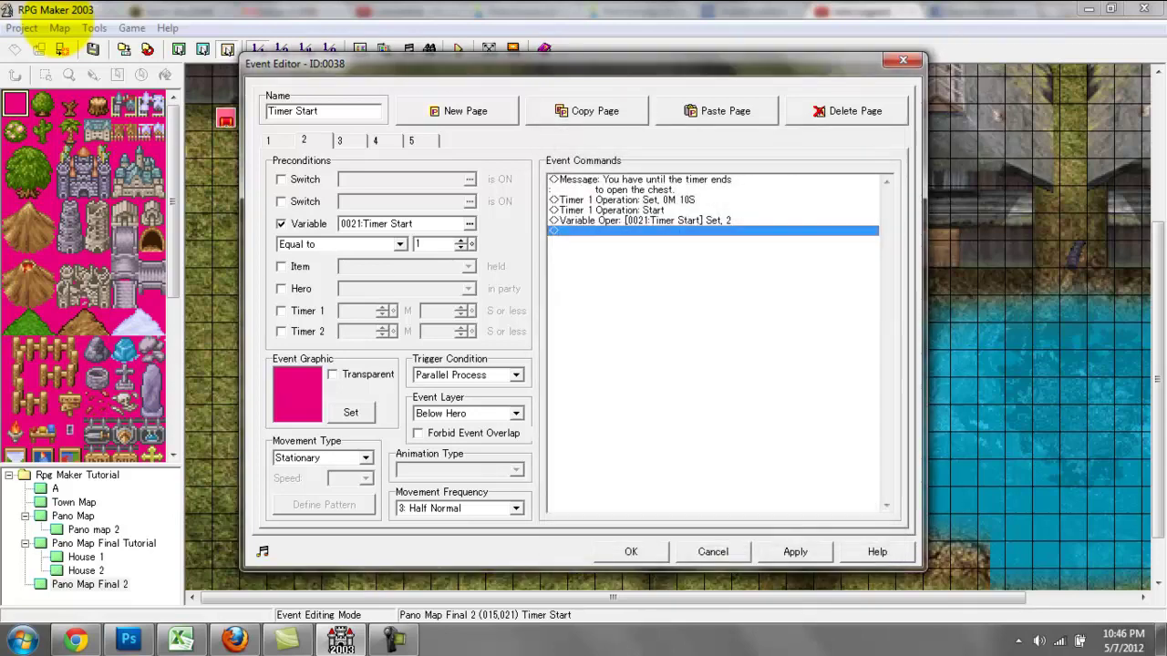
Step: On page 3, replace the switch precondition with variable 0021:Timer Start Equal to 2
{"action": "left_click", "coordinate": [341, 140]}
{"action": "left_click", "coordinate": [281, 179]}
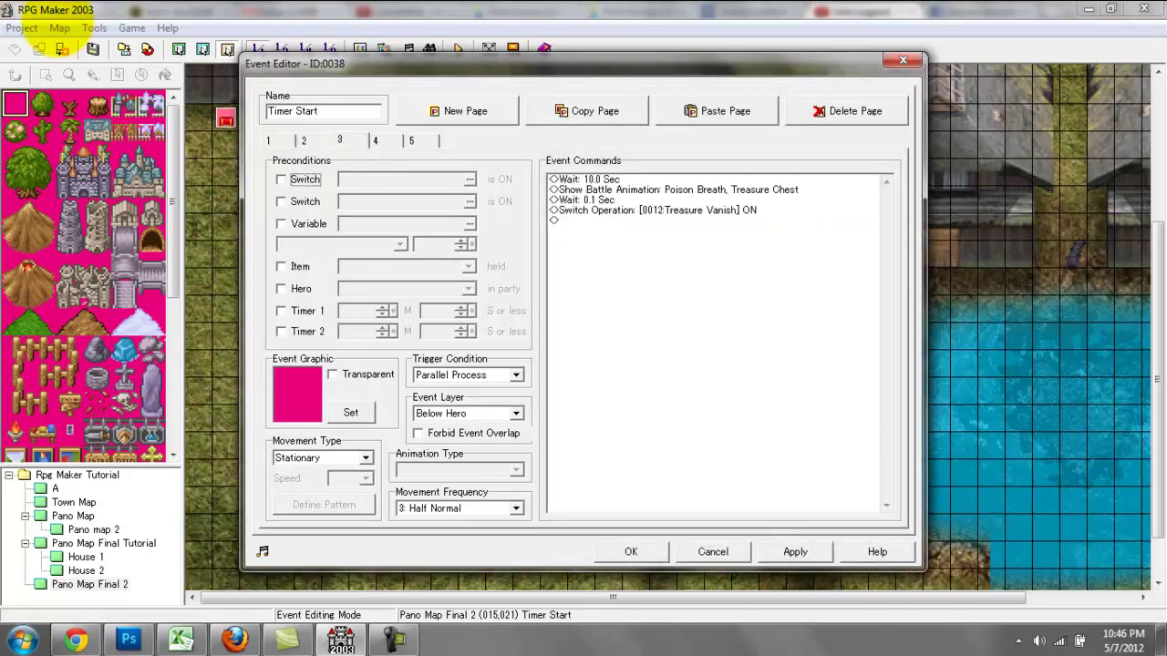
{"action": "left_click", "coordinate": [282, 225]}
{"action": "left_click", "coordinate": [470, 225]}
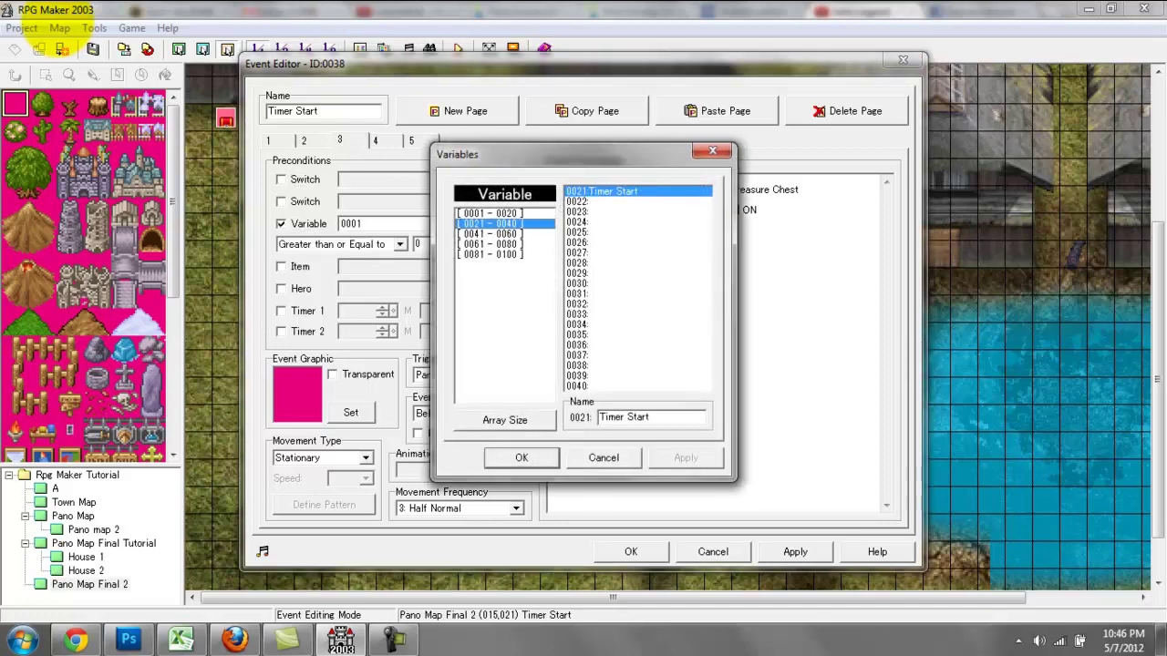
{"action": "left_click", "coordinate": [523, 457]}
{"action": "left_click", "coordinate": [399, 244]}
{"action": "left_click", "coordinate": [399, 245]}
{"action": "left_click", "coordinate": [399, 244]}
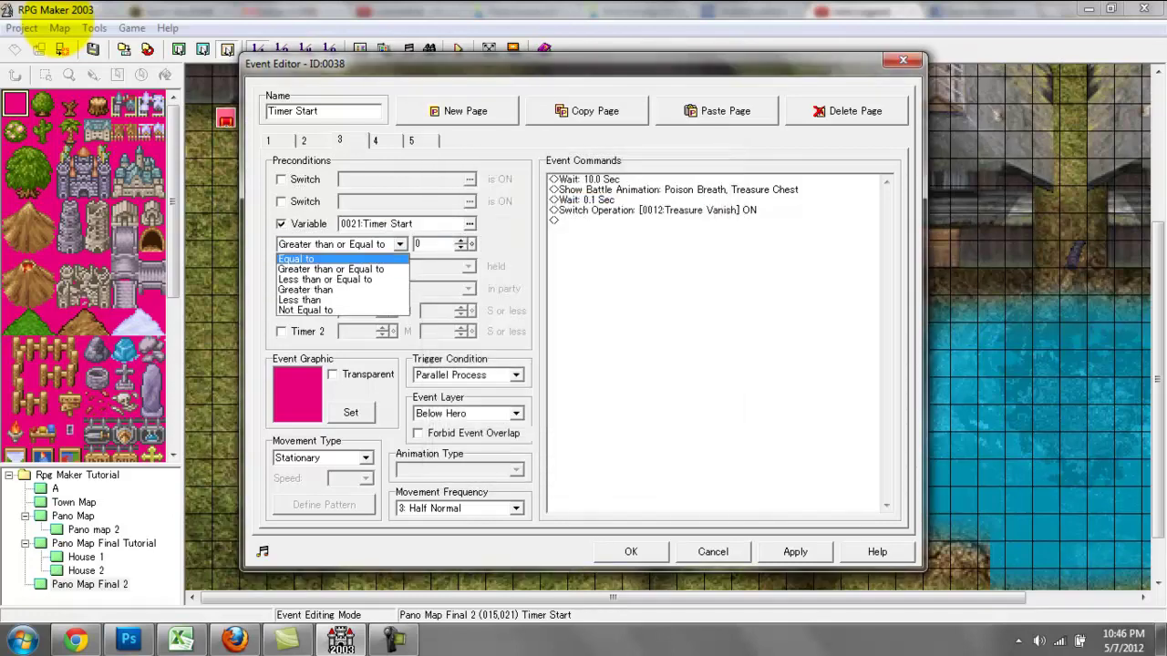
{"action": "left_click", "coordinate": [337, 258]}
{"action": "key", "text": "Tab"}
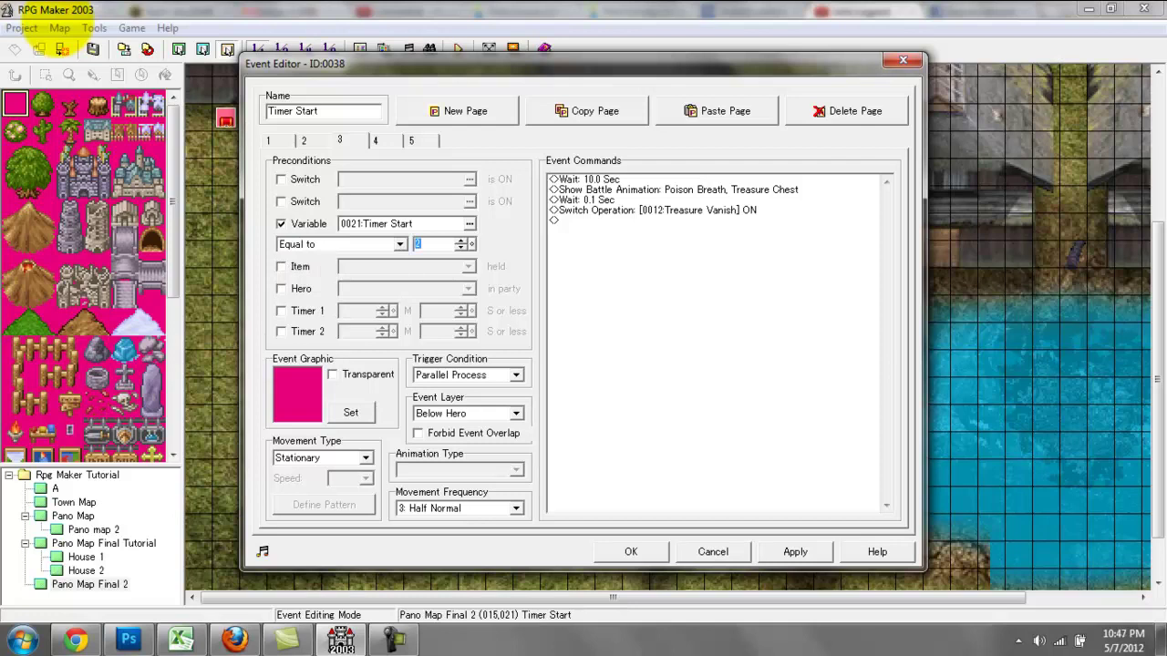
Step: Replace page 3's Treasure Vanish switch operation with a copy of page 2's Variable Operation, changed to set Timer Start to 3
{"action": "left_click", "coordinate": [304, 140]}
{"action": "left_click", "coordinate": [341, 140]}
{"action": "left_click", "coordinate": [304, 141]}
{"action": "left_click", "coordinate": [644, 230]}
{"action": "left_click", "coordinate": [644, 221]}
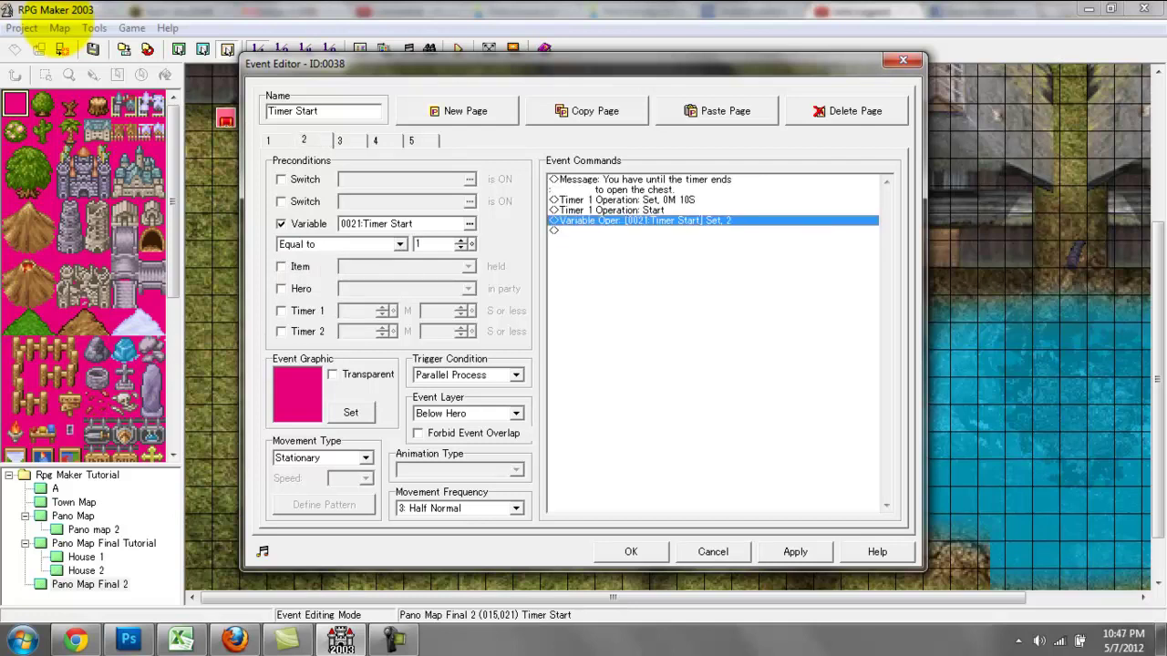
{"action": "left_click", "coordinate": [341, 140]}
{"action": "left_click", "coordinate": [643, 211]}
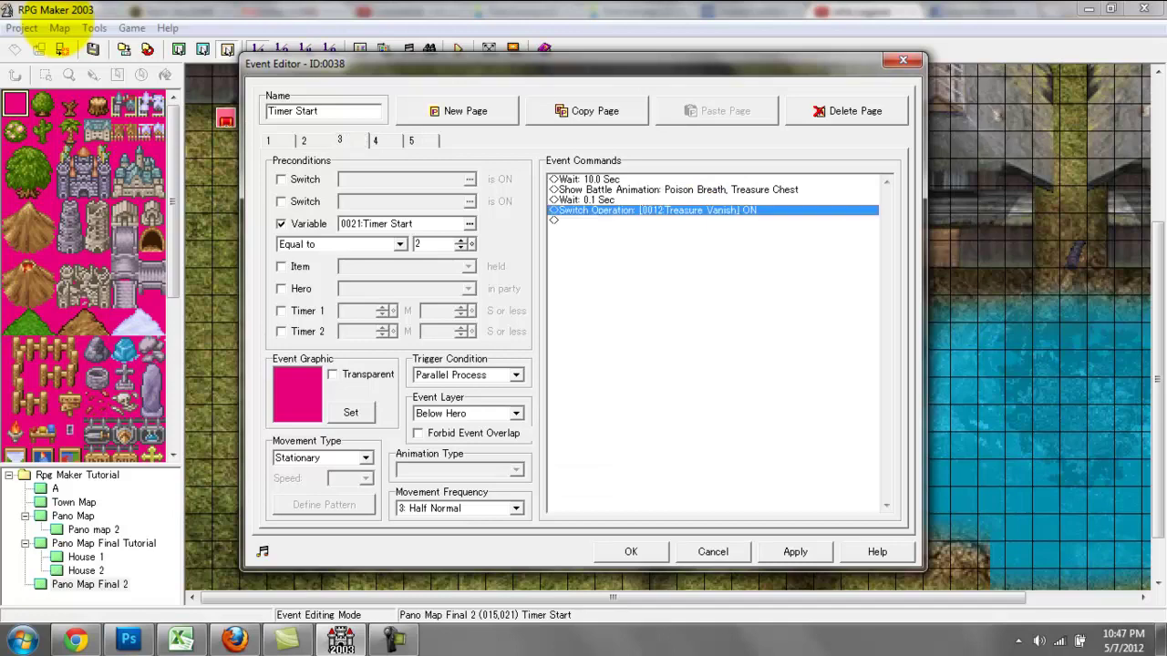
{"action": "key", "text": "Delete"}
{"action": "type", "text": "Variable Oper: [0021:Timer Start] Set, 2"}
{"action": "left_click", "coordinate": [643, 211]}
{"action": "key", "text": "Return"}
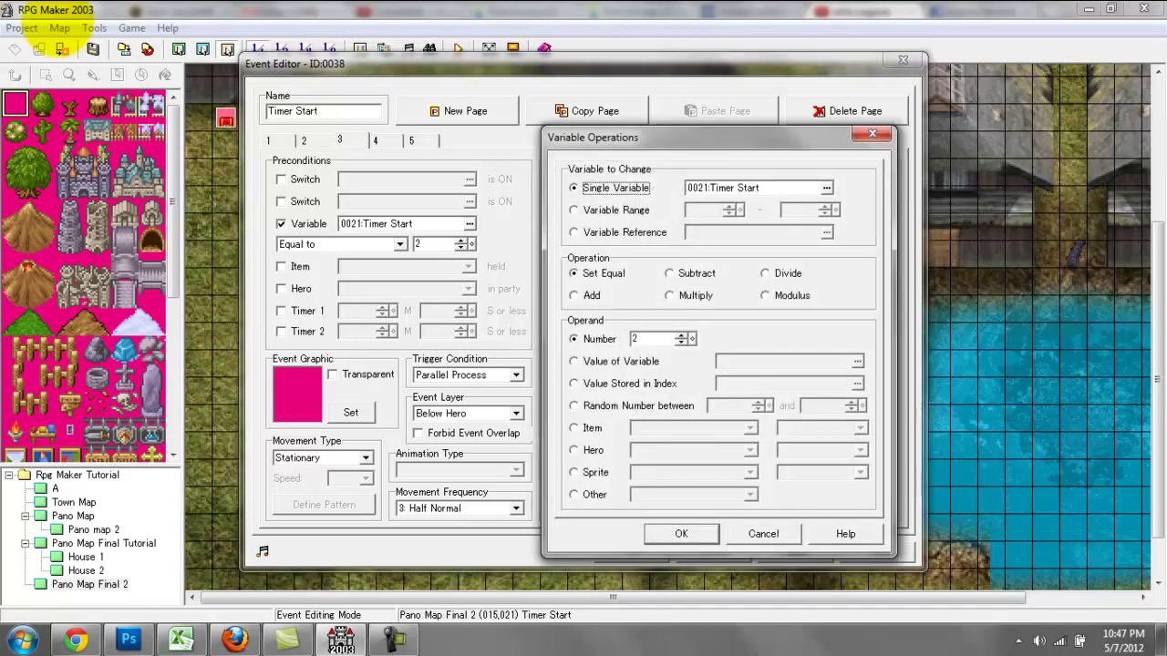
{"action": "key", "text": "Return"}
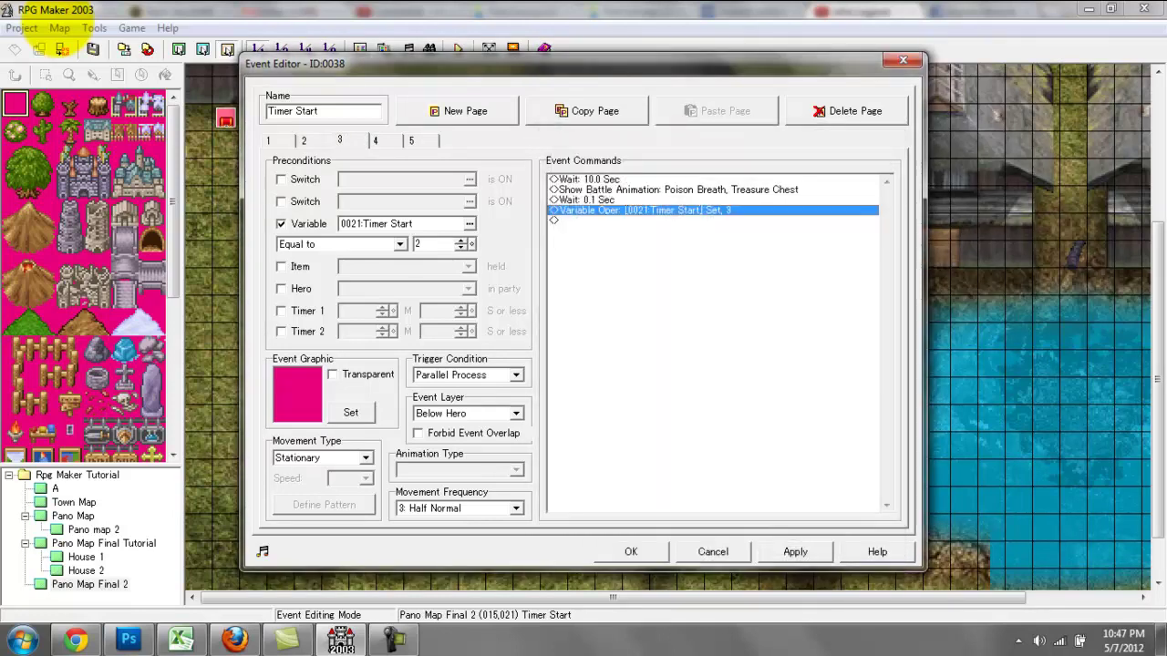
Step: On page 4, replace the switch precondition with variable 0021:Timer Start Equal to 3
{"action": "key", "text": "ctrl+Tab"}
{"action": "left_click", "coordinate": [282, 180]}
{"action": "left_click", "coordinate": [282, 225]}
{"action": "left_click", "coordinate": [469, 224]}
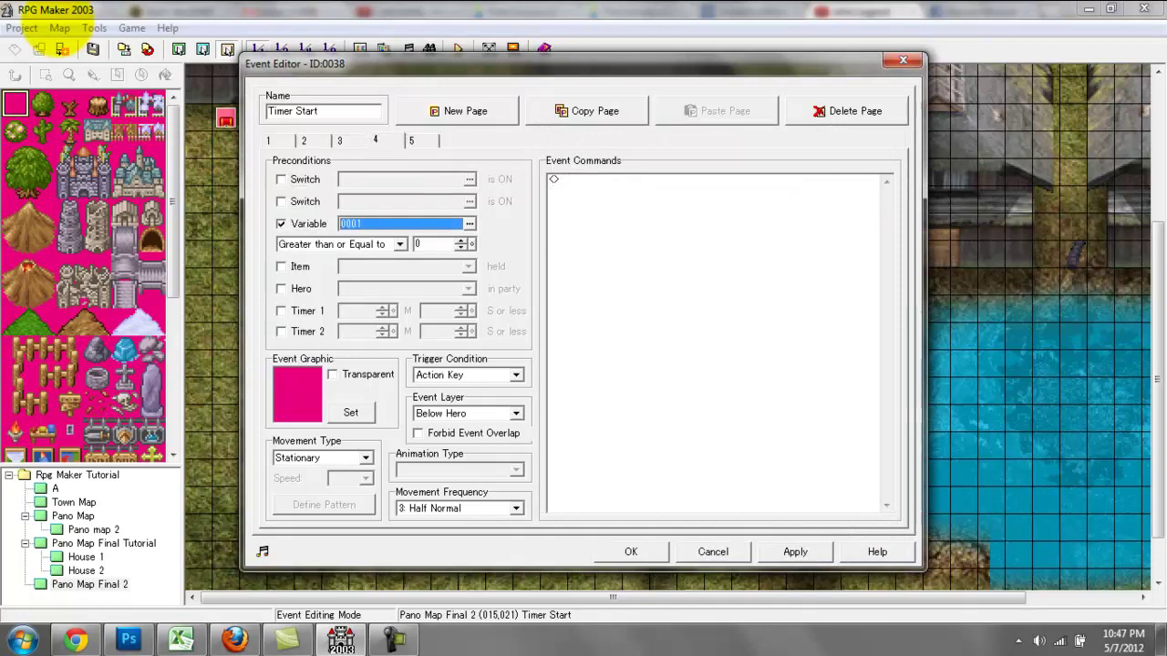
{"action": "left_click", "coordinate": [493, 223]}
{"action": "left_click", "coordinate": [522, 459]}
{"action": "left_click", "coordinate": [399, 244]}
{"action": "left_click", "coordinate": [310, 258]}
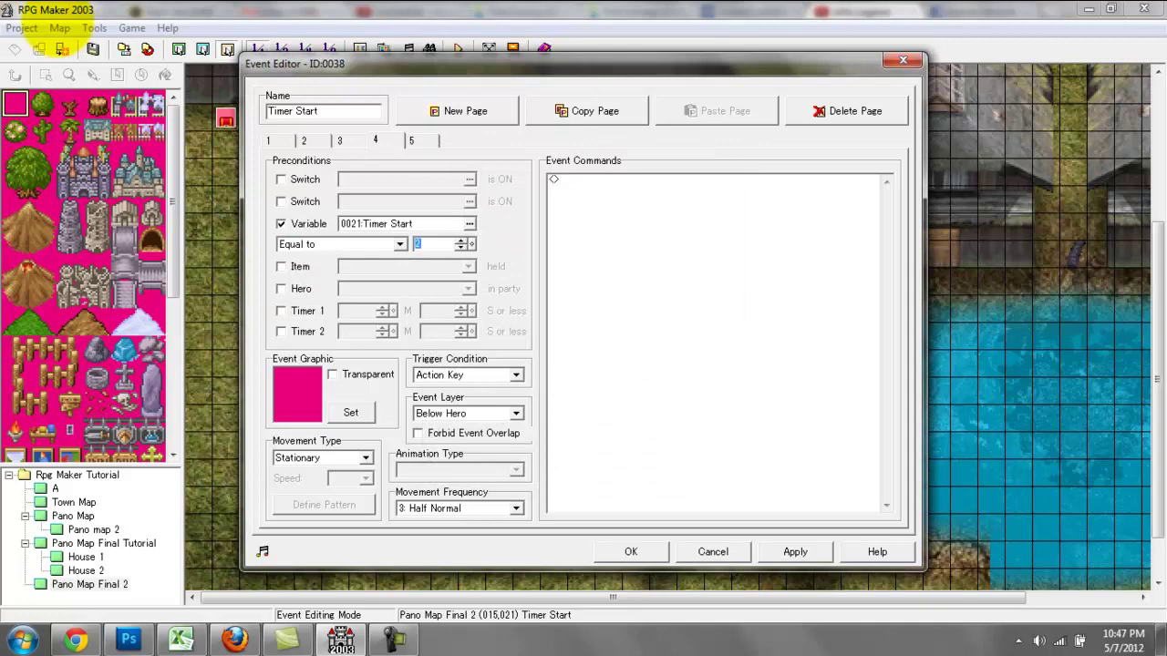
Step: On page 5, replace the switch precondition with variable 0021:Timer Start Equal to 4, and save the event
{"action": "left_click", "coordinate": [421, 141]}
{"action": "left_click", "coordinate": [281, 179]}
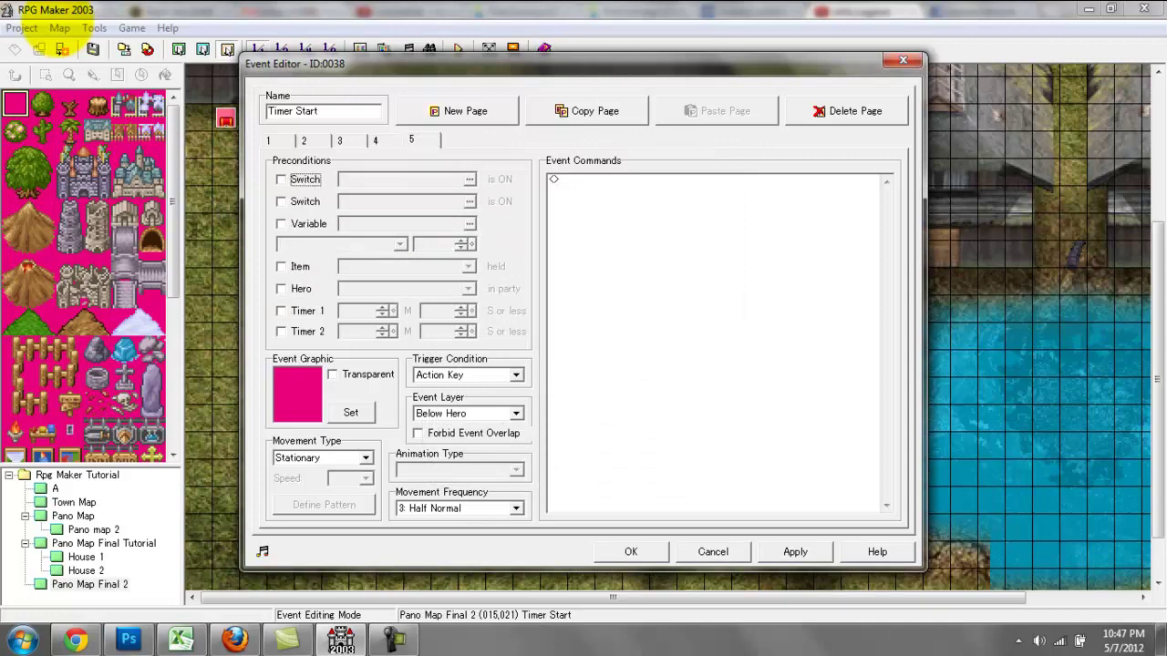
{"action": "left_click", "coordinate": [282, 225]}
{"action": "left_click", "coordinate": [469, 225]}
{"action": "left_click", "coordinate": [492, 223]}
{"action": "left_click", "coordinate": [602, 202]}
{"action": "left_click", "coordinate": [602, 191]}
{"action": "left_click", "coordinate": [521, 458]}
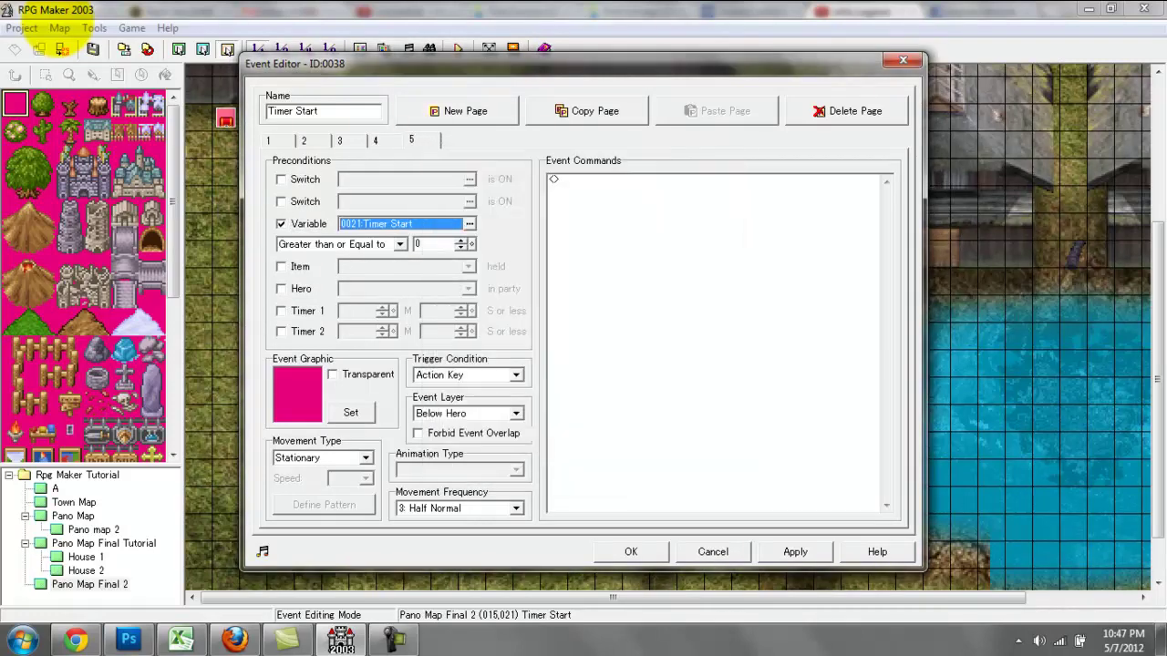
{"action": "left_click", "coordinate": [400, 244]}
{"action": "left_click", "coordinate": [301, 256]}
{"action": "left_click", "coordinate": [461, 241]}
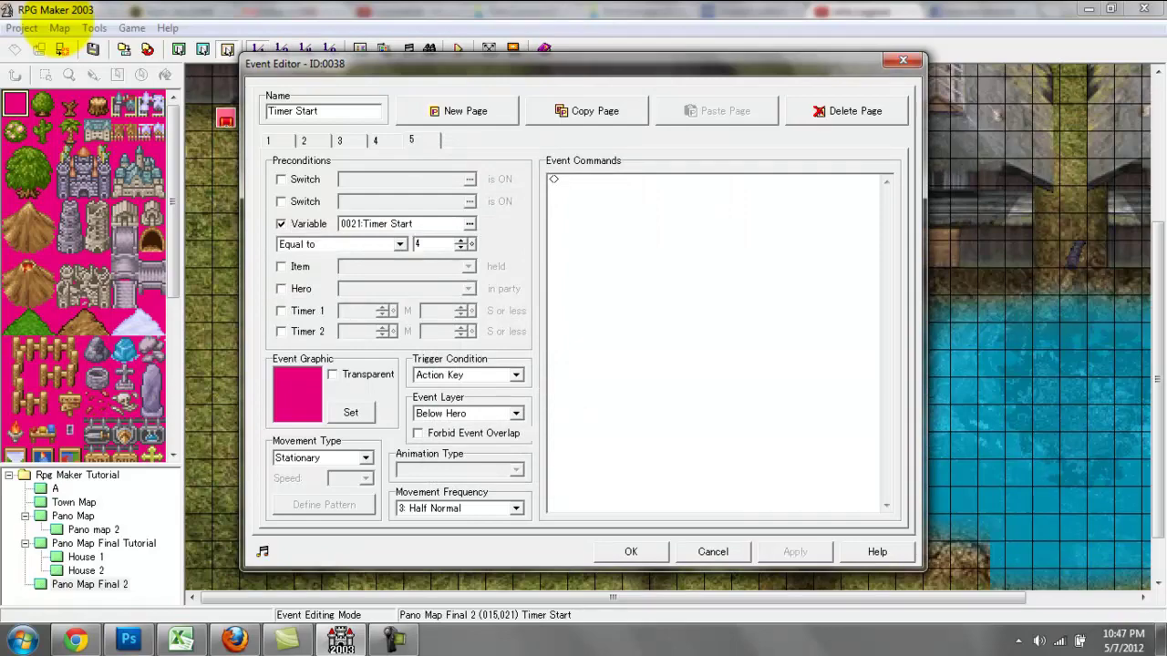
{"action": "left_click", "coordinate": [631, 552]}
Step: On page 2 of the Treasure Chest event, replace the Treasure Vanish switch precondition with variable 0021:Timer Start Equal to 3, and save the event
{"action": "double_click", "coordinate": [227, 118]}
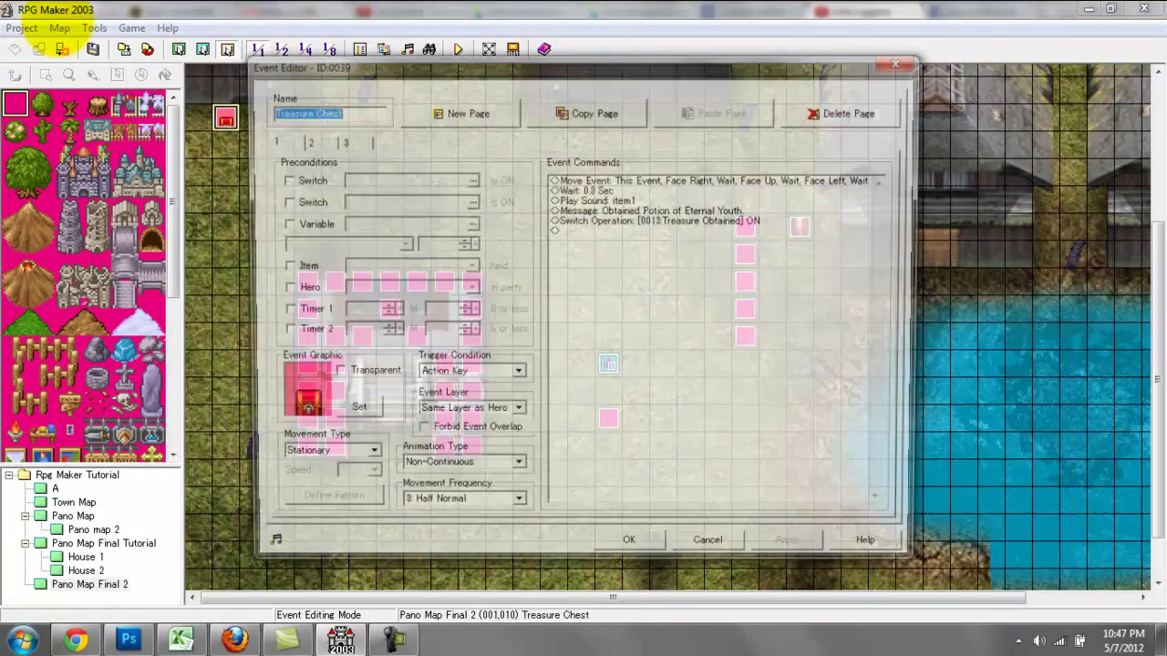
{"action": "left_click", "coordinate": [305, 140]}
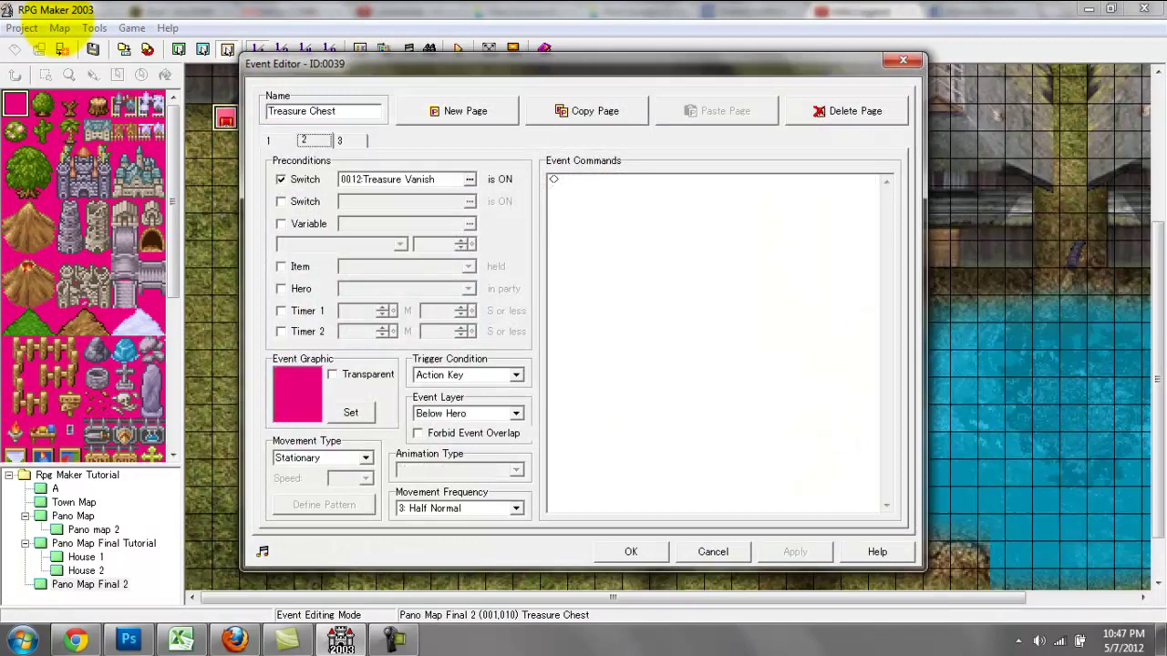
{"action": "left_click", "coordinate": [282, 180]}
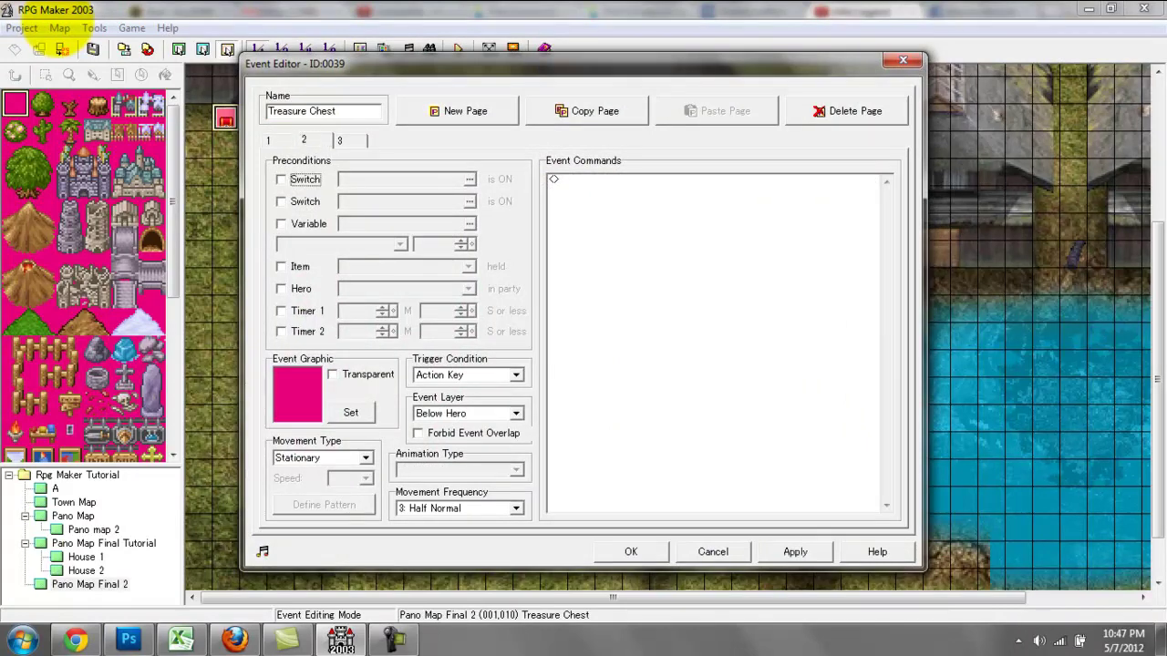
{"action": "left_click", "coordinate": [280, 223]}
{"action": "left_click", "coordinate": [470, 224]}
{"action": "left_click", "coordinate": [522, 458]}
{"action": "left_click", "coordinate": [400, 244]}
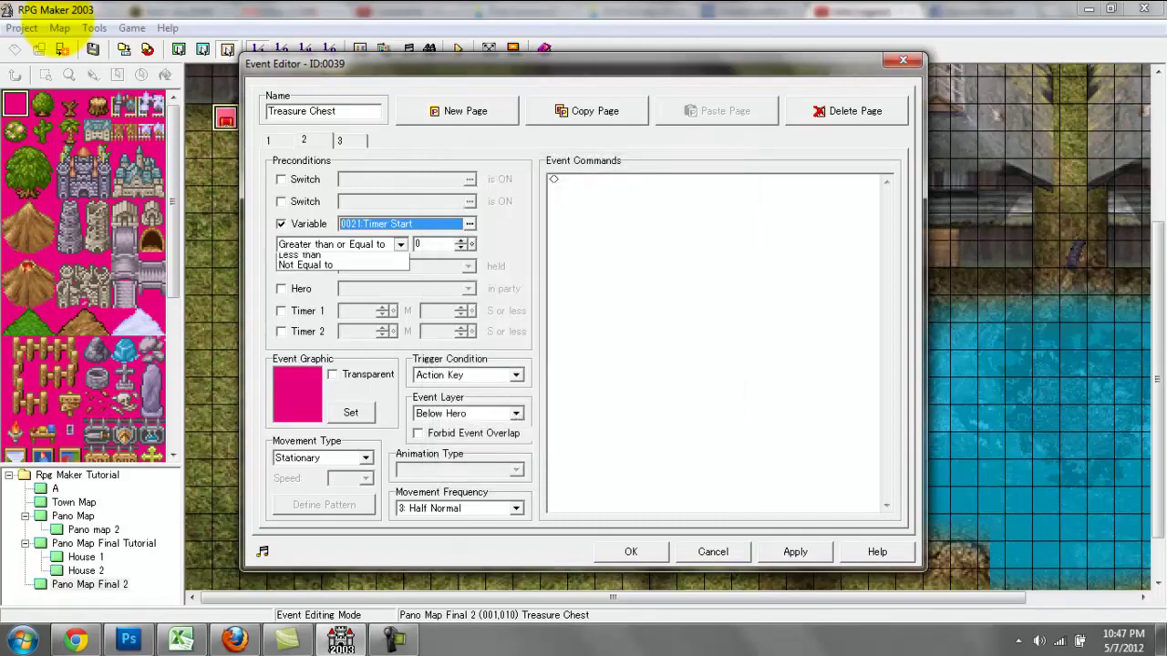
{"action": "left_click", "coordinate": [310, 258]}
{"action": "double_click", "coordinate": [419, 245]}
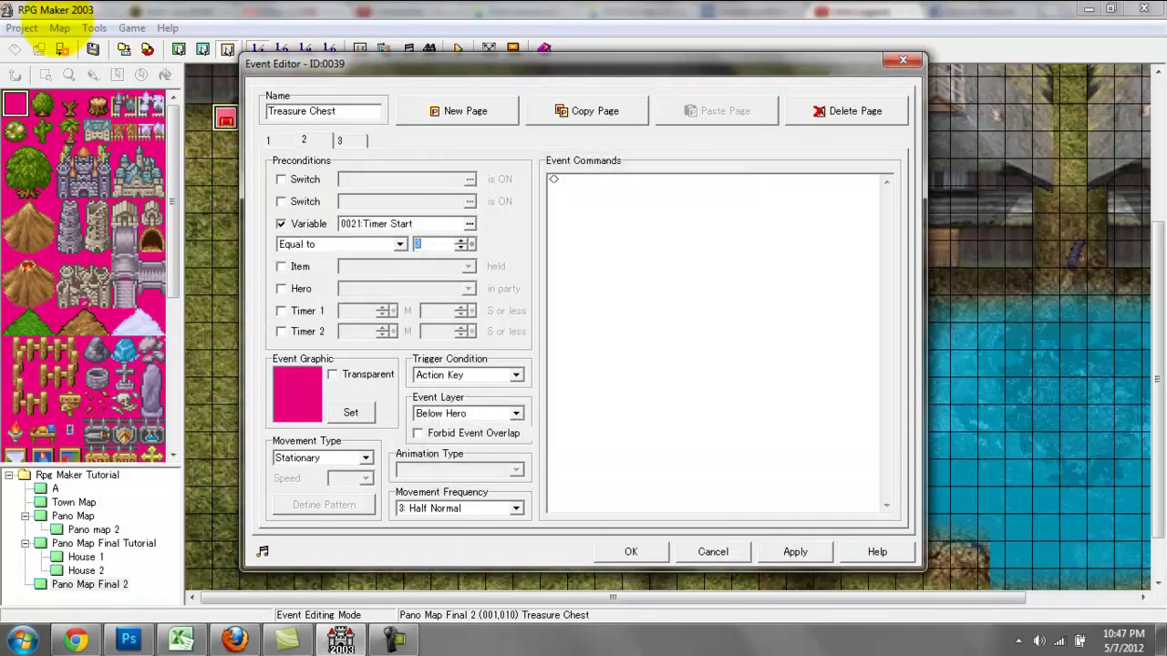
{"action": "left_click", "coordinate": [630, 552]}
Step: Review the Timer Start event's page 3 wait, animation and variable commands and its page 4 variable precondition
{"action": "double_click", "coordinate": [609, 417]}
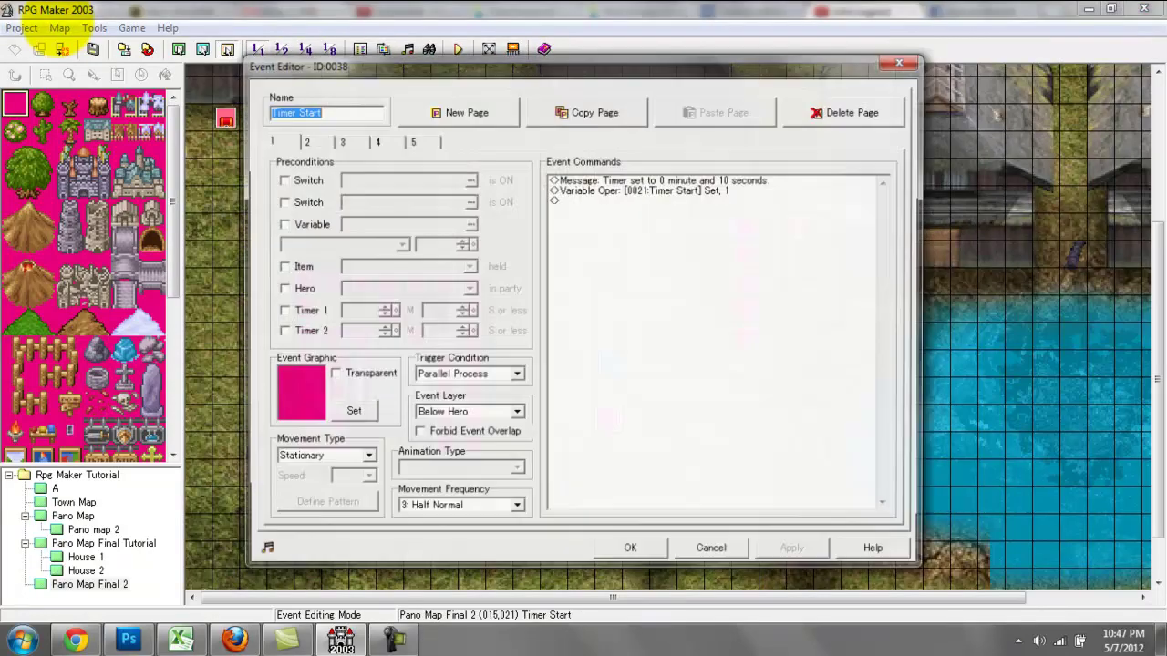
{"action": "left_click", "coordinate": [384, 141]}
{"action": "key", "text": "Left"}
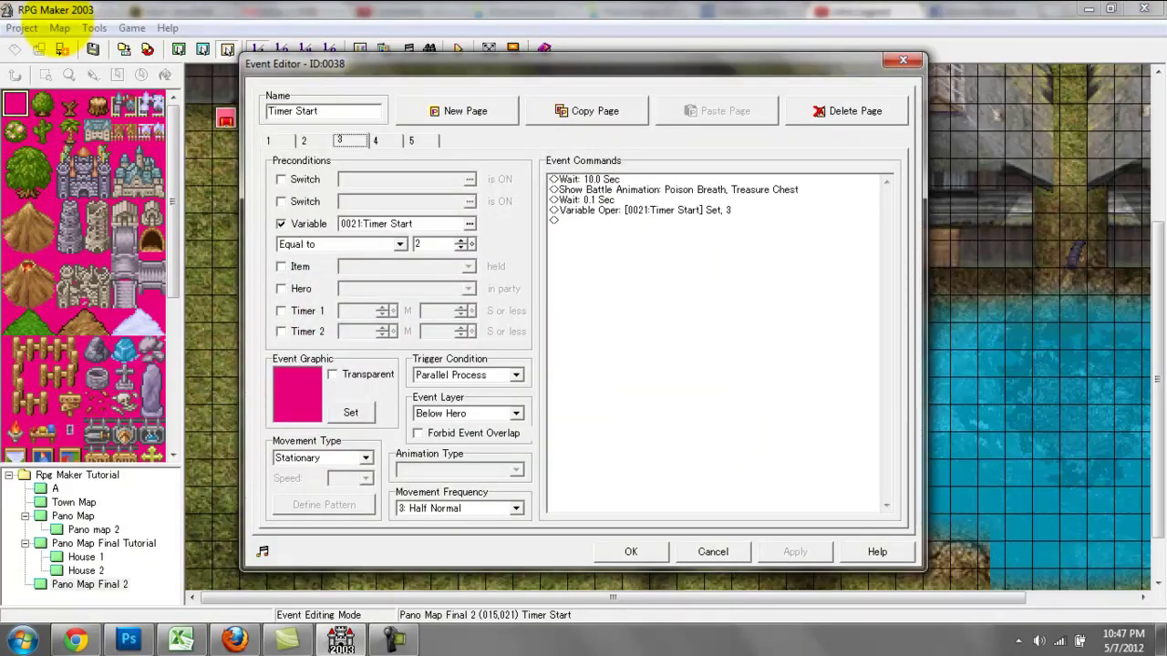
{"action": "left_click", "coordinate": [619, 179]}
{"action": "left_click", "coordinate": [675, 189]}
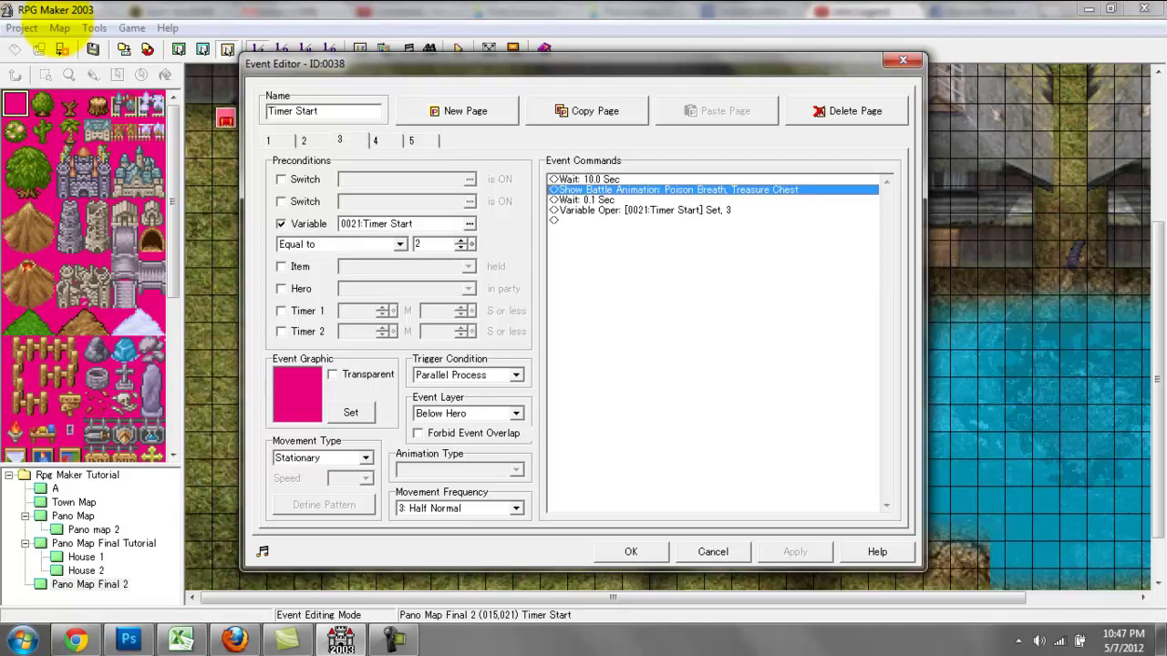
{"action": "left_click", "coordinate": [657, 211]}
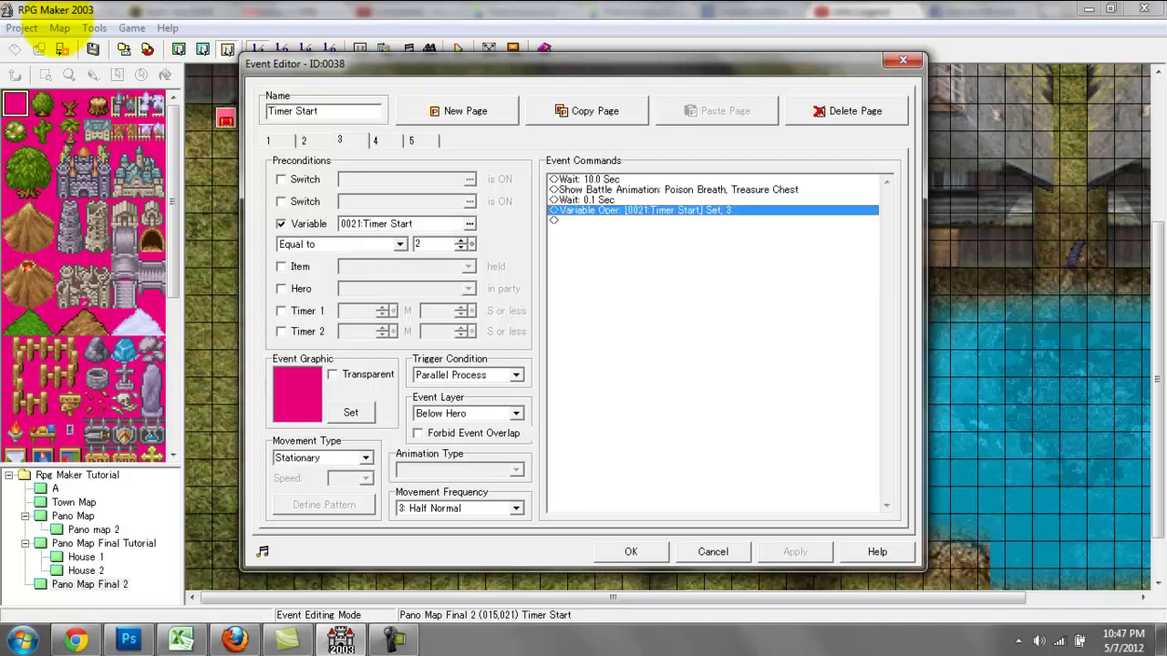
{"action": "left_click", "coordinate": [383, 141]}
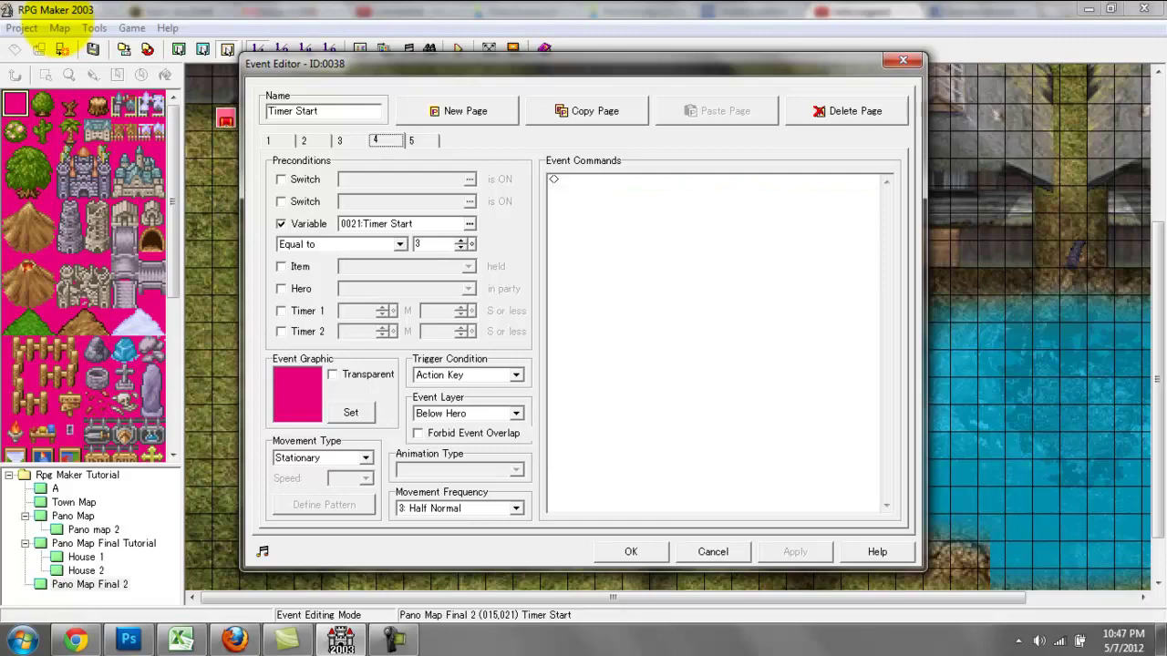
{"action": "left_click", "coordinate": [631, 552]}
Step: Check the Treasure Chest event's variable precondition on page 2 and the preconditions on page 3
{"action": "double_click", "coordinate": [225, 117]}
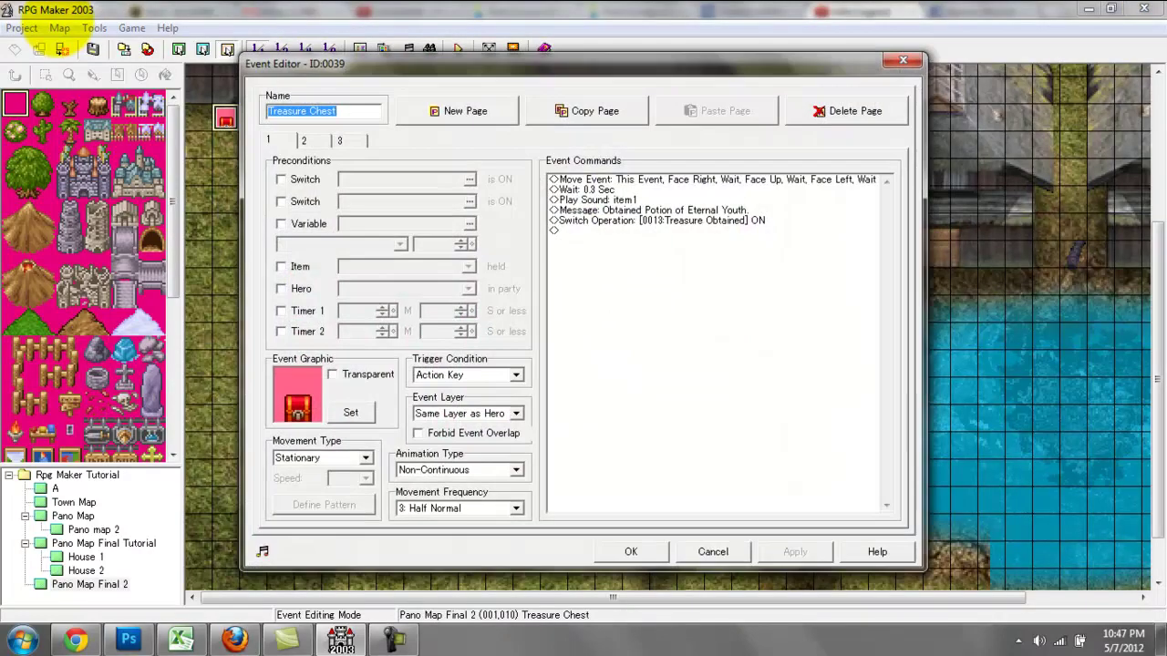
{"action": "left_click", "coordinate": [311, 140]}
{"action": "double_click", "coordinate": [419, 245]}
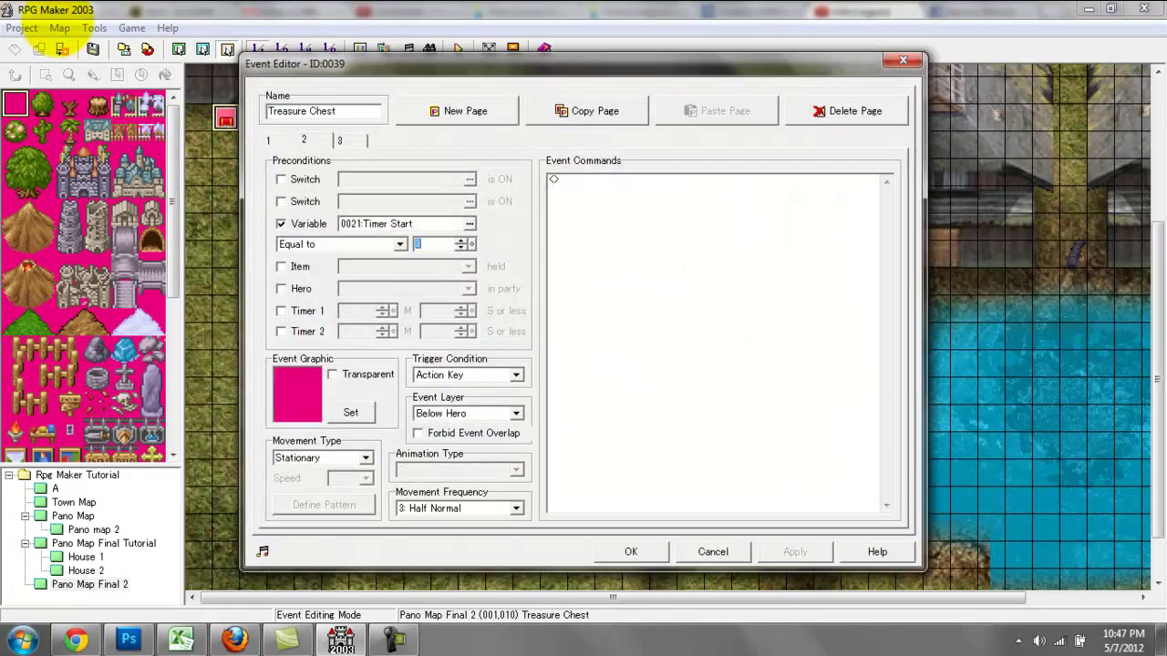
{"action": "left_click", "coordinate": [348, 140]}
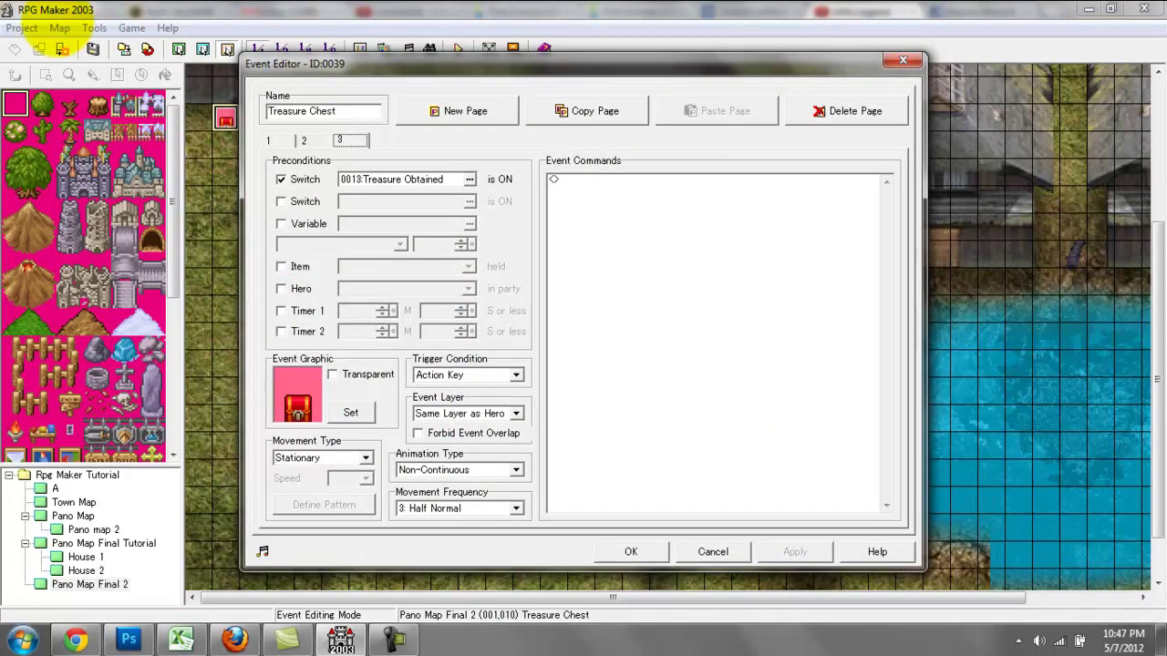
Step: On page 3 of the Treasure Chest event, replace the Treasure Obtained switch precondition with variable 0021:Timer Start Equal to 4, and save the event
{"action": "left_click", "coordinate": [282, 223]}
{"action": "left_click", "coordinate": [282, 180]}
{"action": "left_click", "coordinate": [470, 224]}
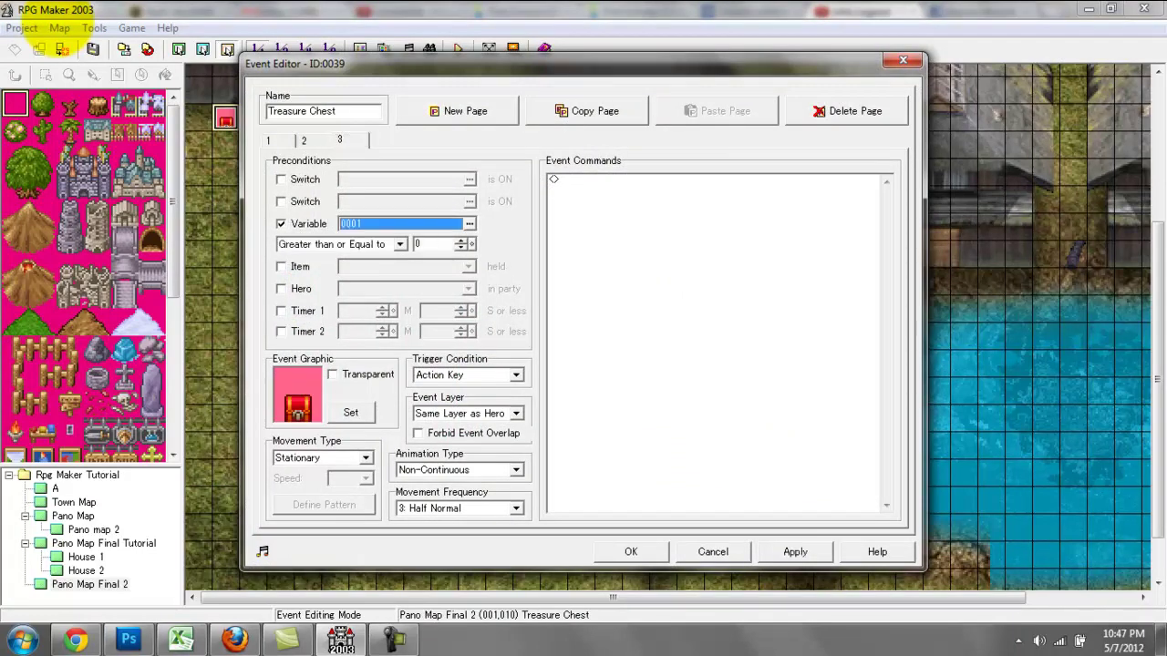
{"action": "left_click", "coordinate": [483, 223]}
{"action": "left_click", "coordinate": [522, 457]}
{"action": "left_click", "coordinate": [399, 245]}
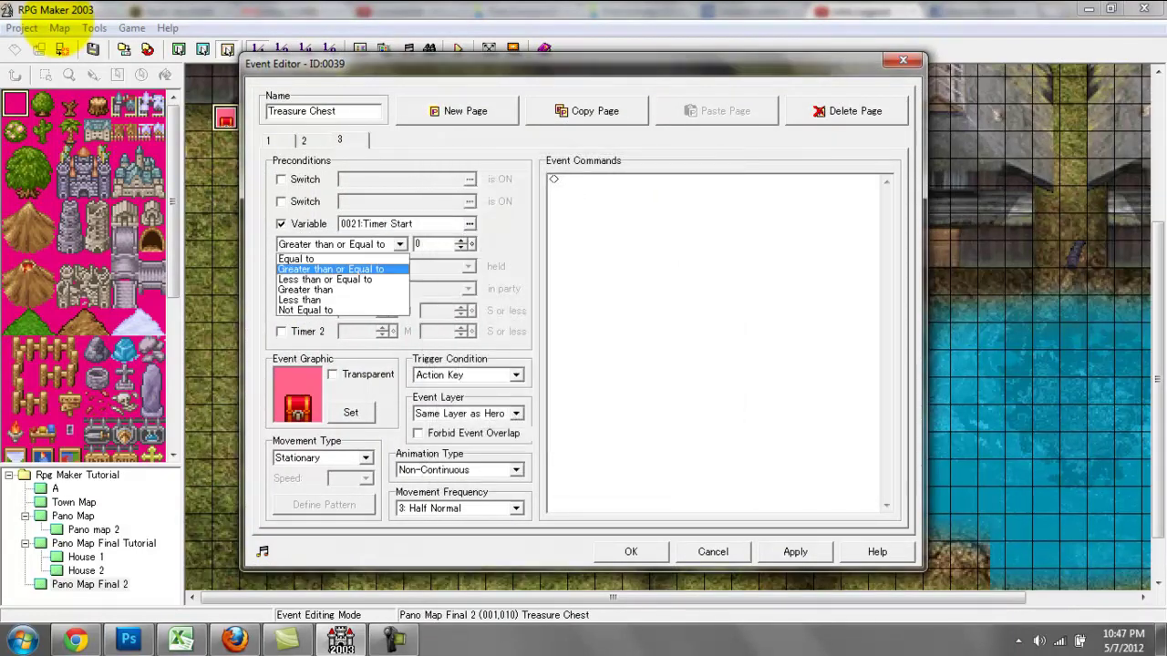
{"action": "left_click", "coordinate": [310, 259]}
{"action": "double_click", "coordinate": [419, 244]}
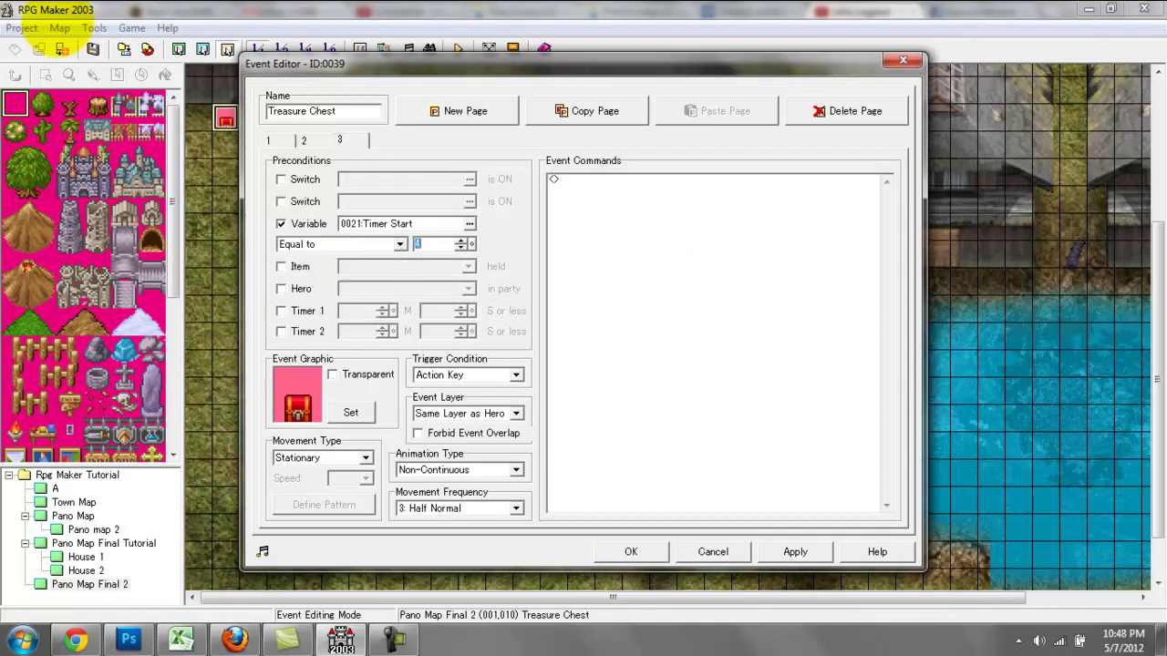
{"action": "left_click", "coordinate": [795, 551]}
{"action": "left_click", "coordinate": [631, 552]}
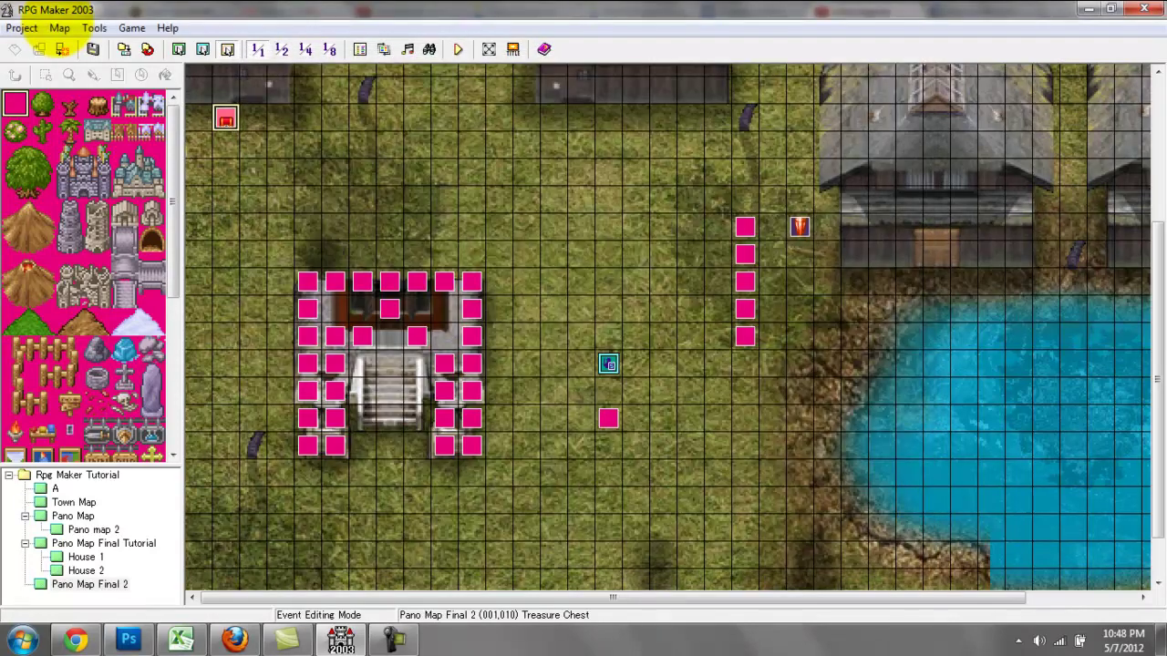
Step: Save the map and playtest the timed event, starting the 10-second timer and walking the hero near the treasure chest
{"action": "key", "text": "F9"}
{"action": "key", "text": "Return"}
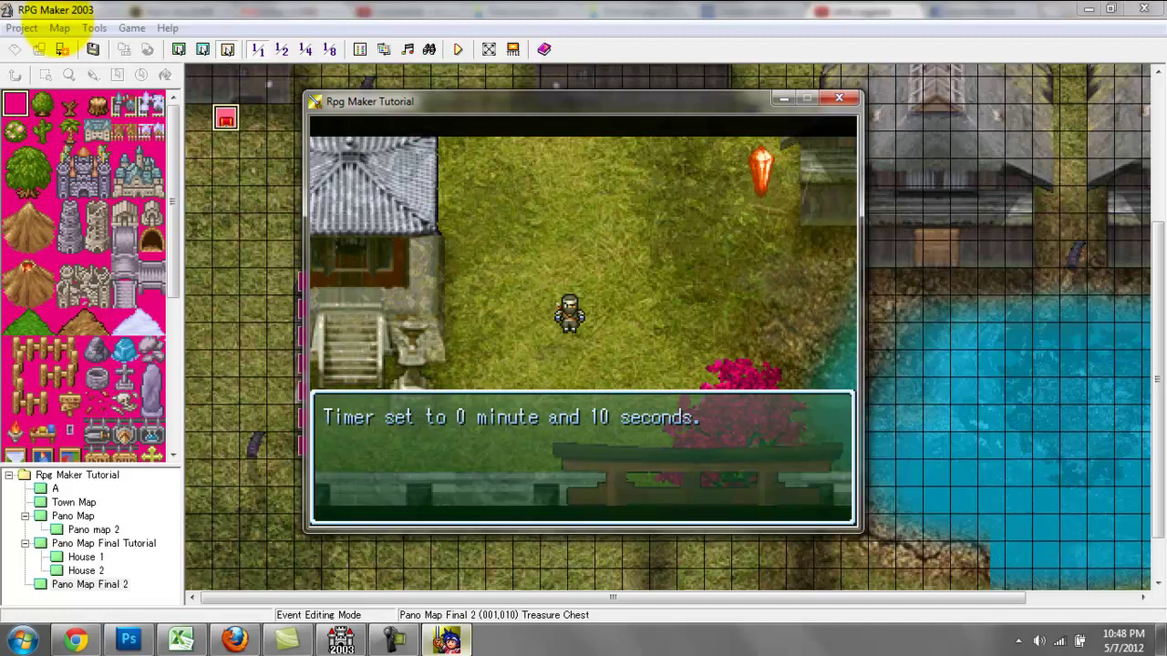
{"action": "key", "text": "Return"}
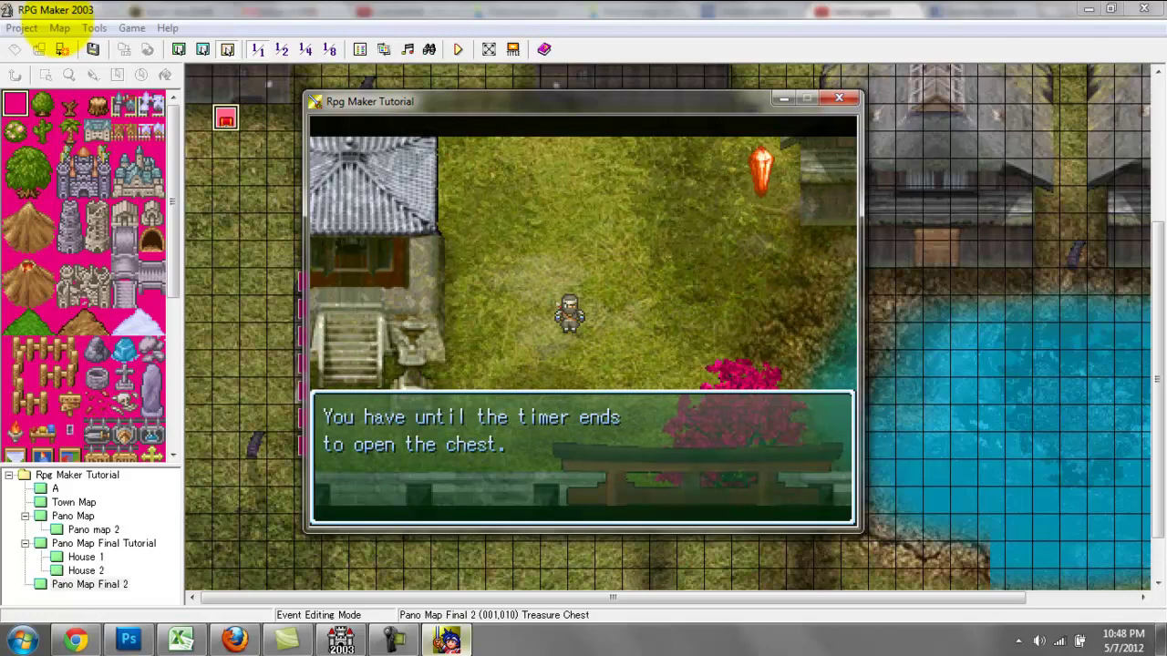
{"action": "key", "text": "Return"}
{"action": "key", "text": "Up"}
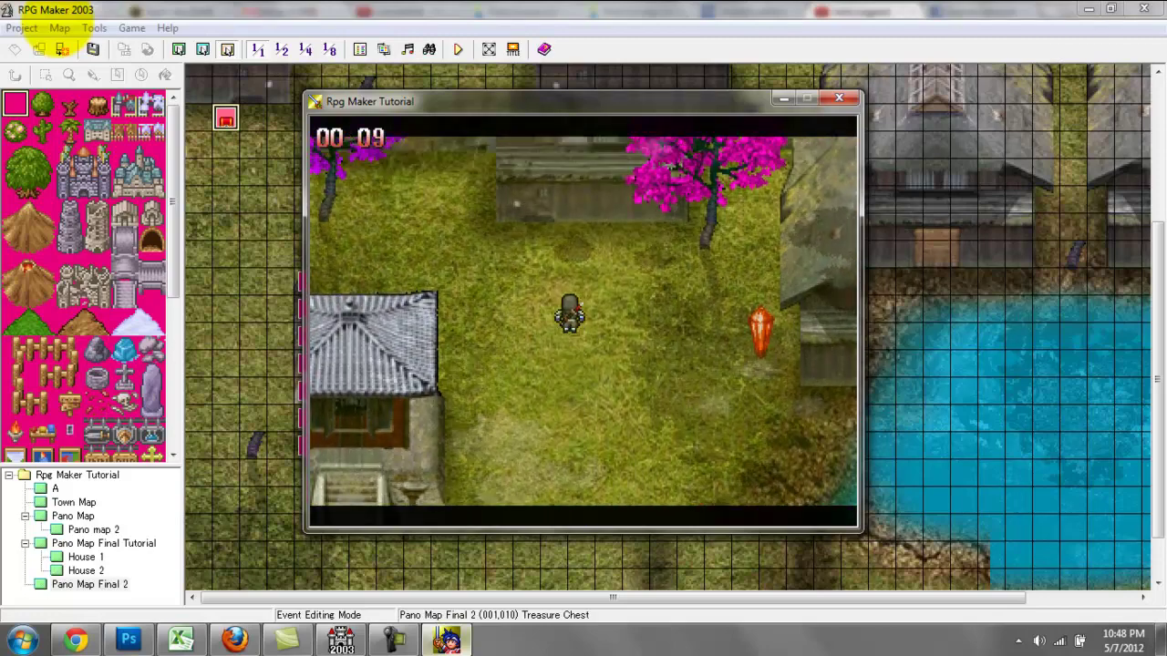
{"action": "key", "text": "Left"}
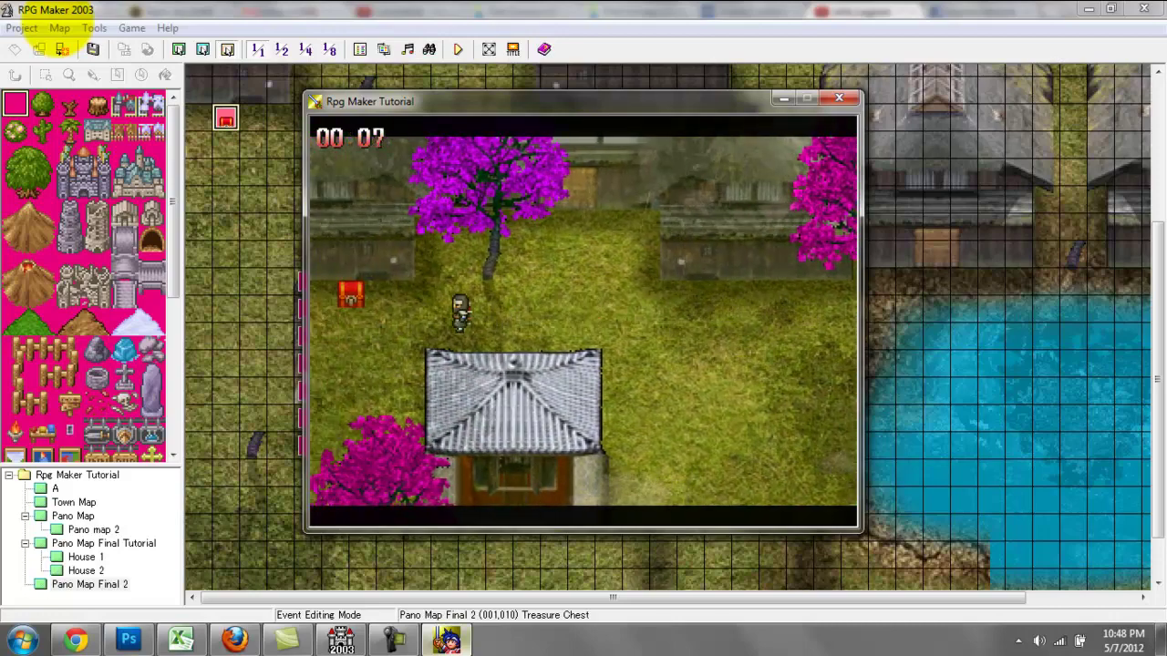
{"action": "key", "text": "Up"}
{"action": "key", "text": "Left"}
{"action": "key", "text": "Right"}
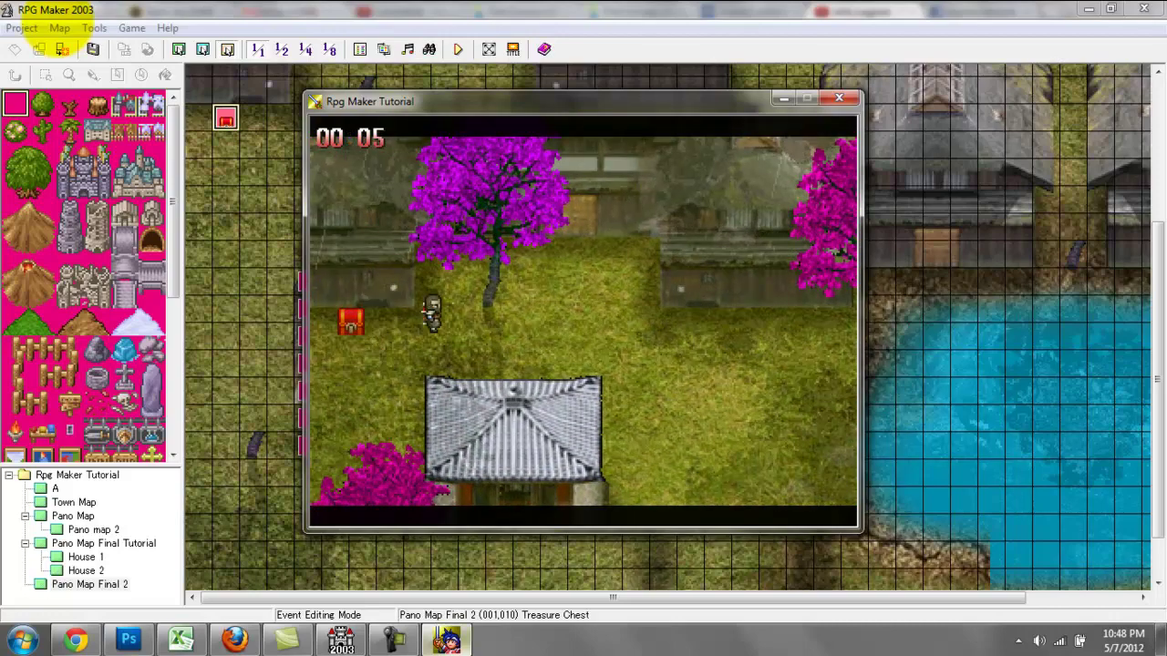
{"action": "key", "text": "Left"}
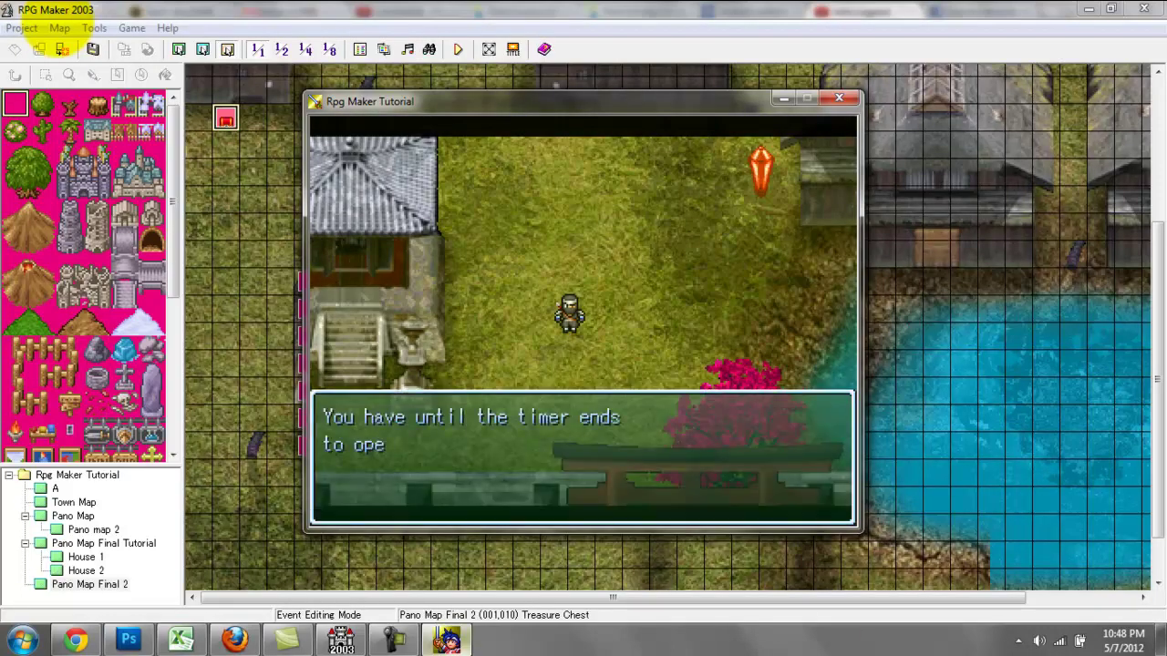
Step: Playtest the event again, opening the treasure chest before the timer ends and letting the countdown run out
{"action": "key", "text": "Return"}
{"action": "key", "text": "Up"}
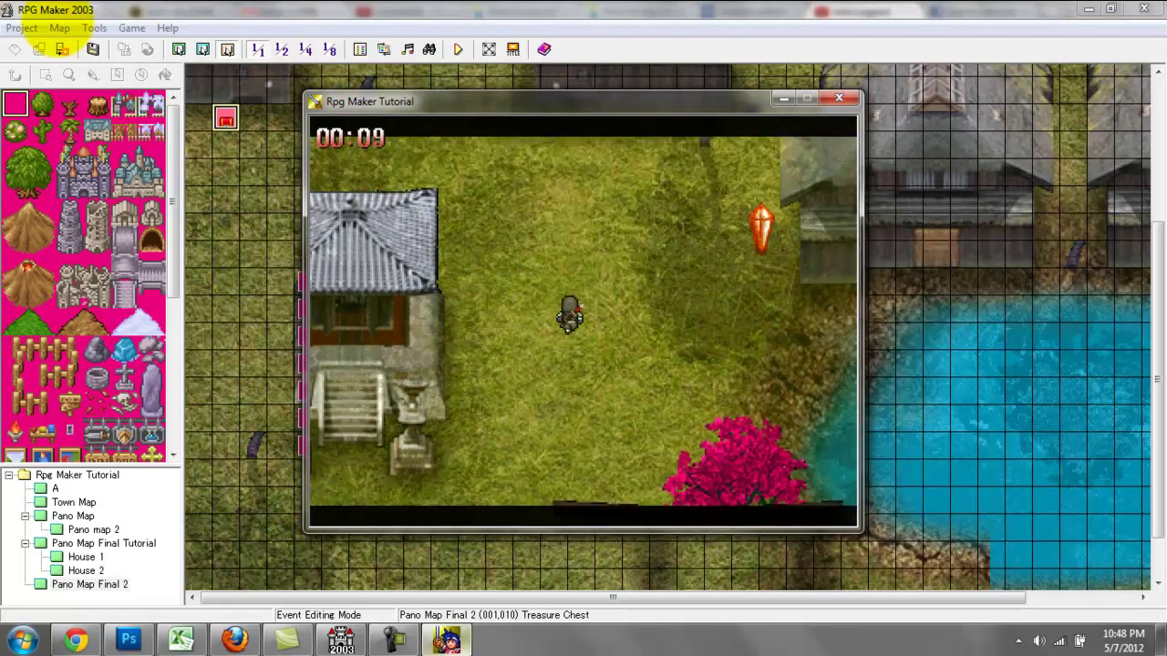
{"action": "key", "text": "Left"}
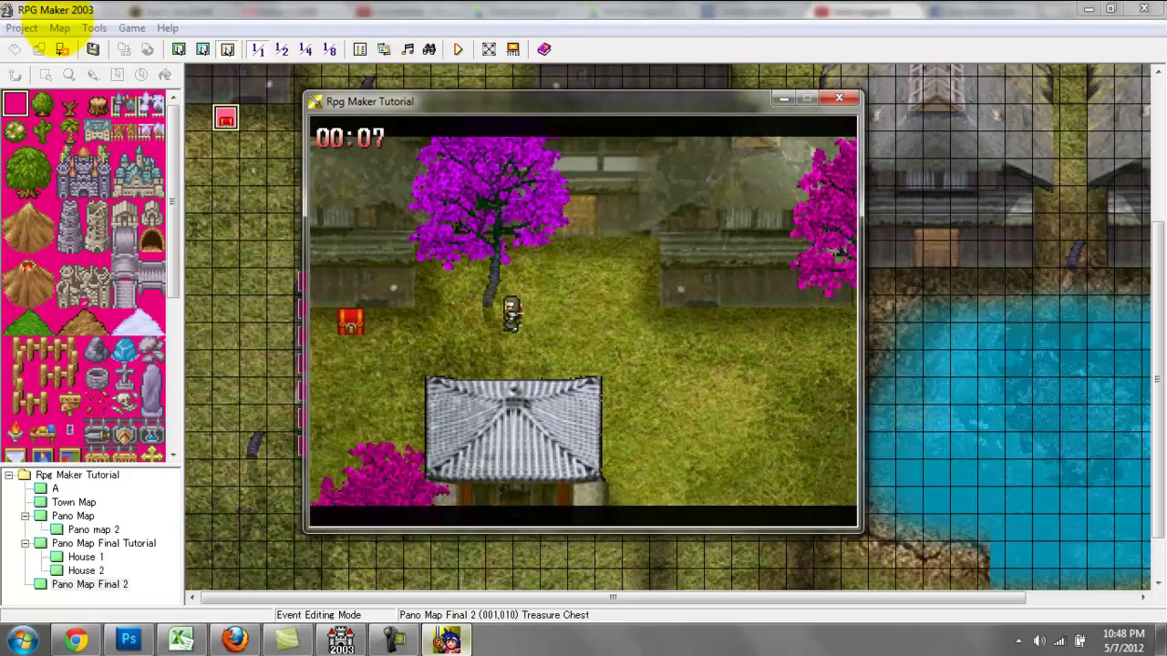
{"action": "key", "text": "Down"}
{"action": "key", "text": "Left"}
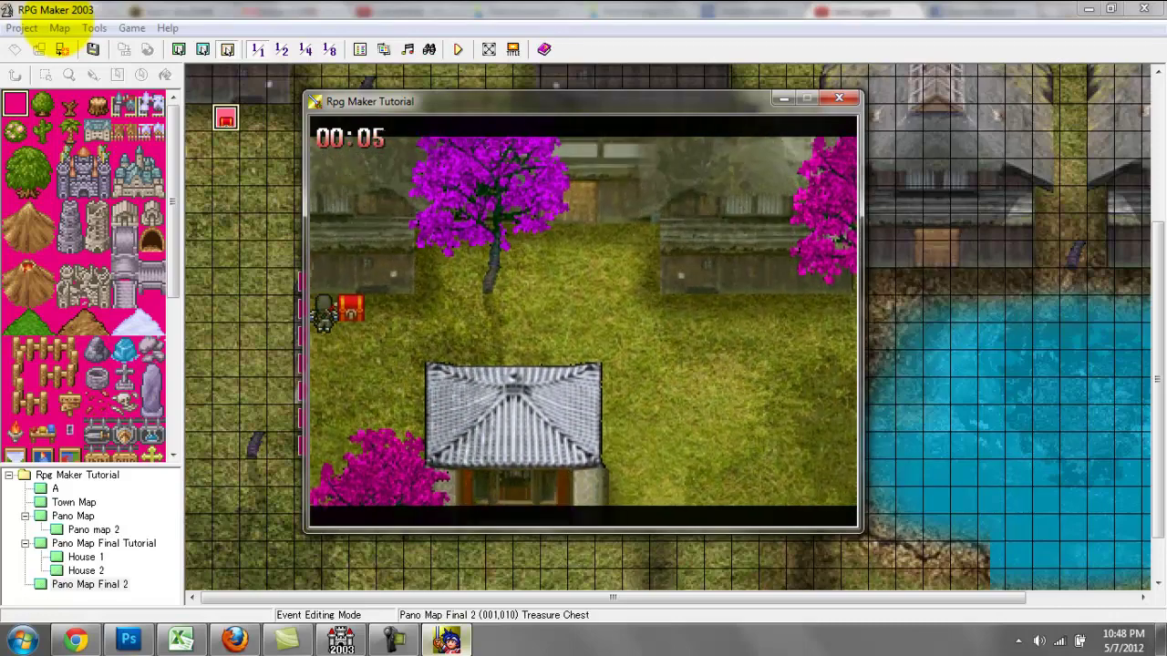
{"action": "key", "text": "Right"}
{"action": "key", "text": "Up"}
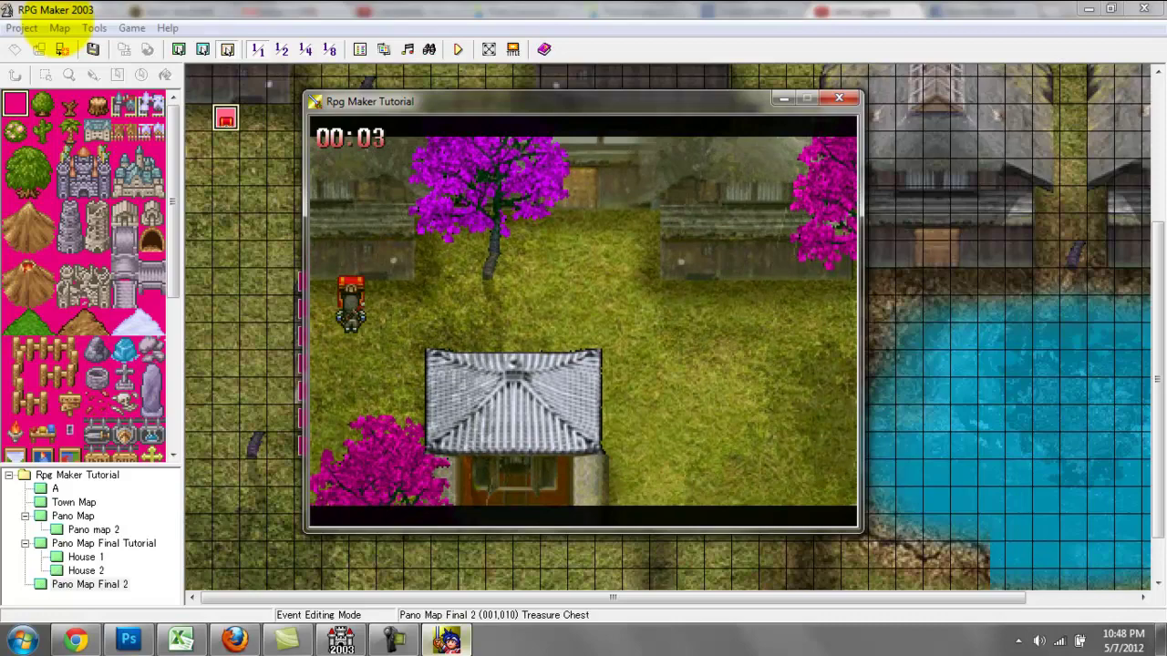
{"action": "key", "text": "Return"}
{"action": "key", "text": "Return"}
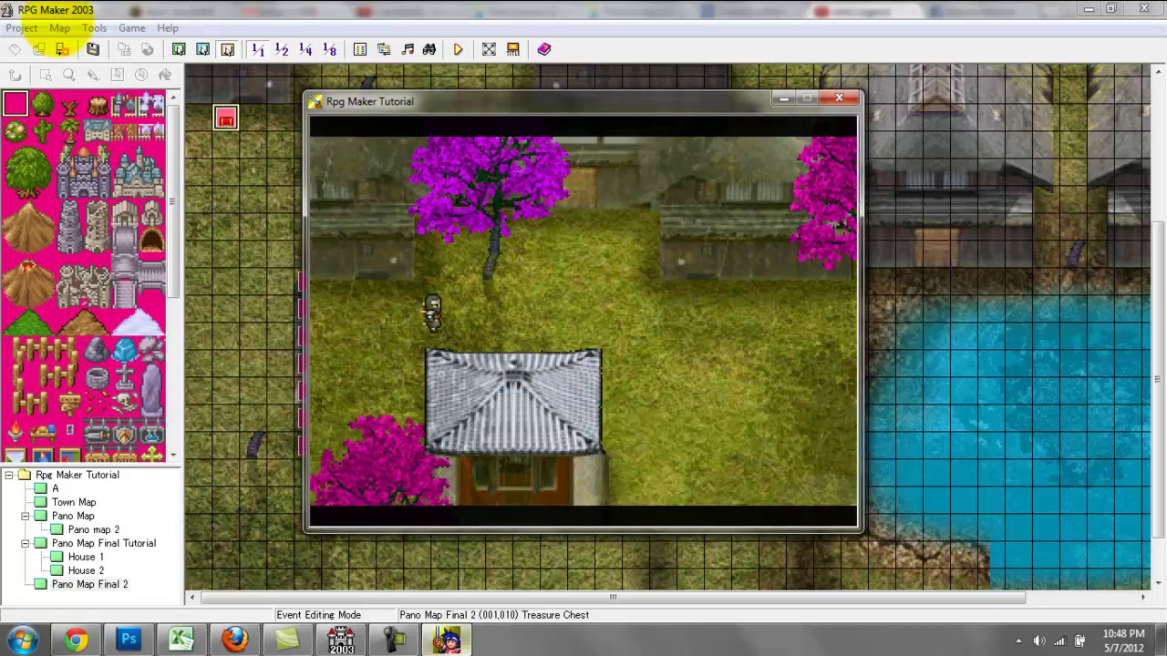
Step: On page 1 of the Treasure Chest event, replace the Treasure Obtained switch command with a variable operation setting 0021:Timer Start to 4, and save the event
{"action": "key", "text": "Return"}
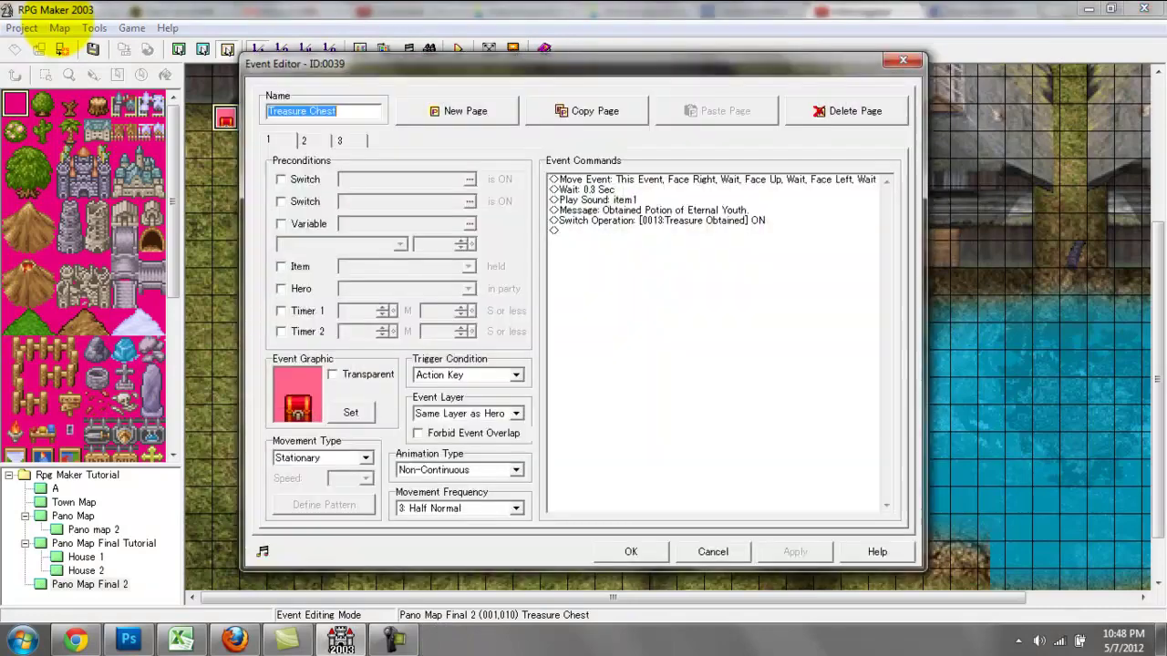
{"action": "left_click", "coordinate": [662, 221]}
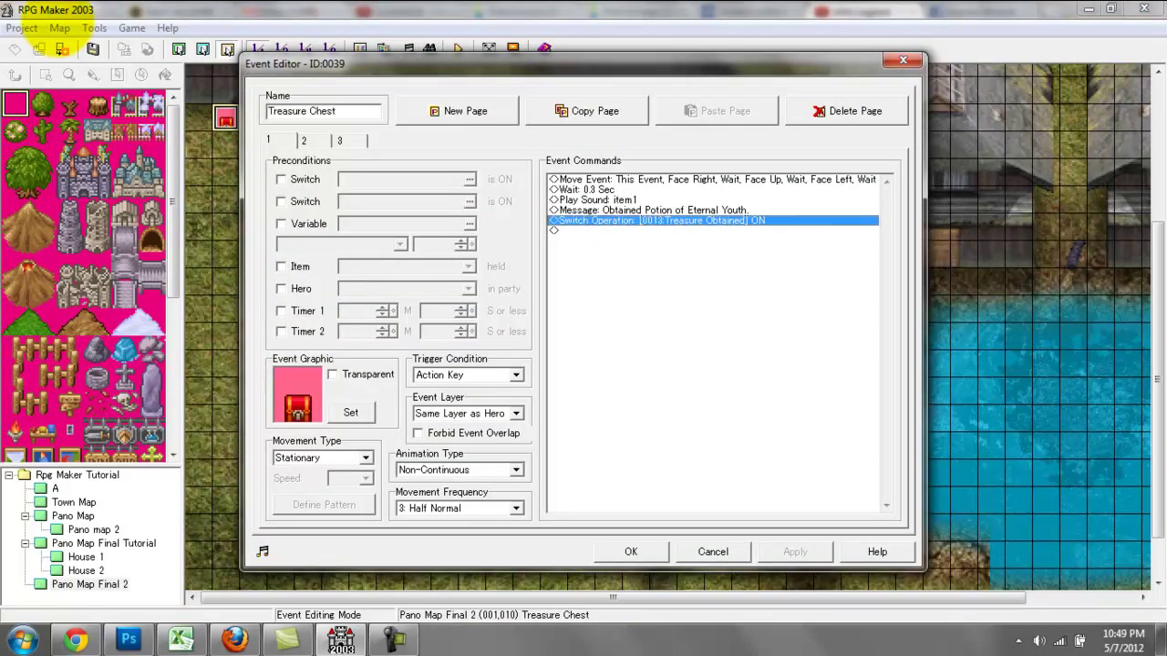
{"action": "key", "text": "Delete"}
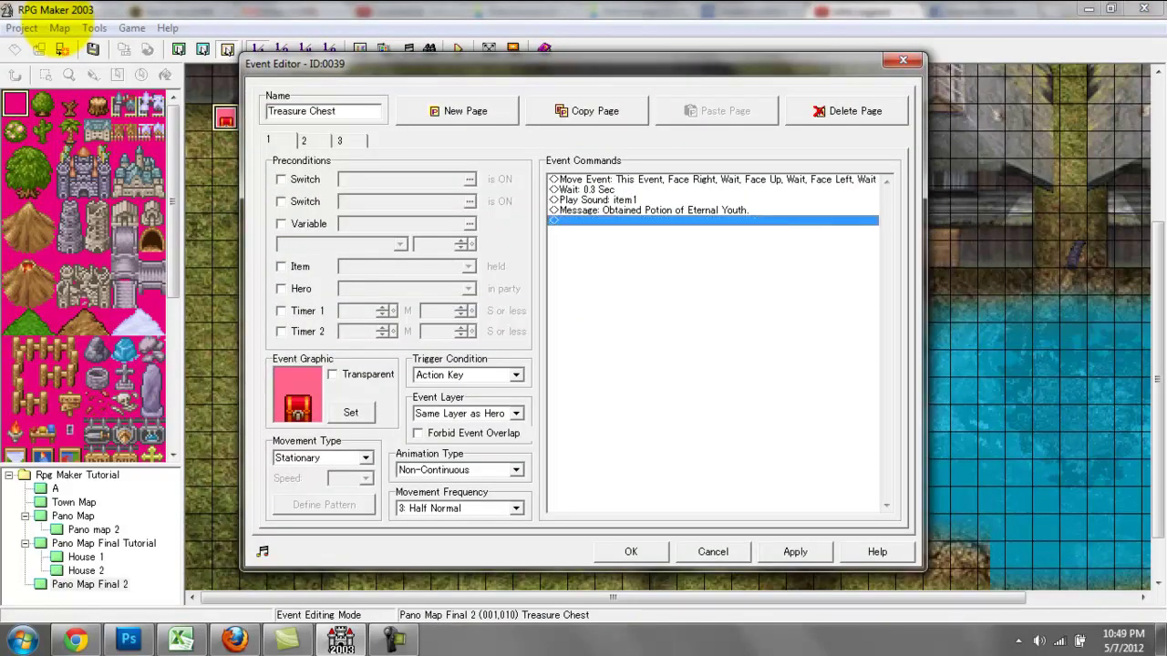
{"action": "key", "text": "Return"}
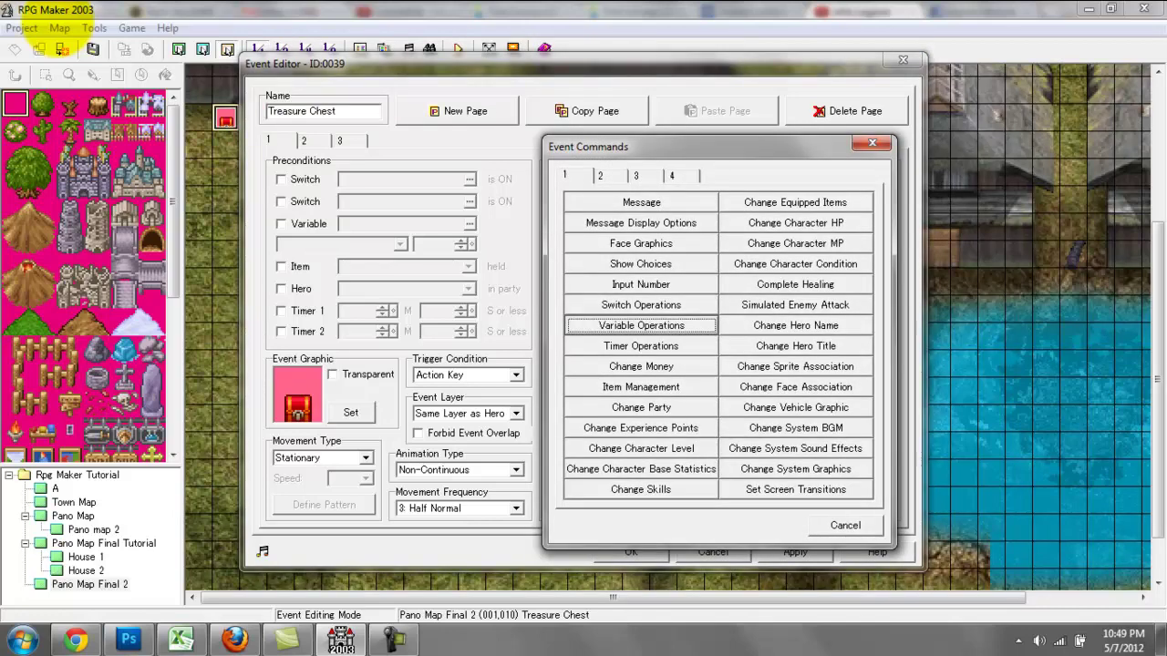
{"action": "key", "text": "Return"}
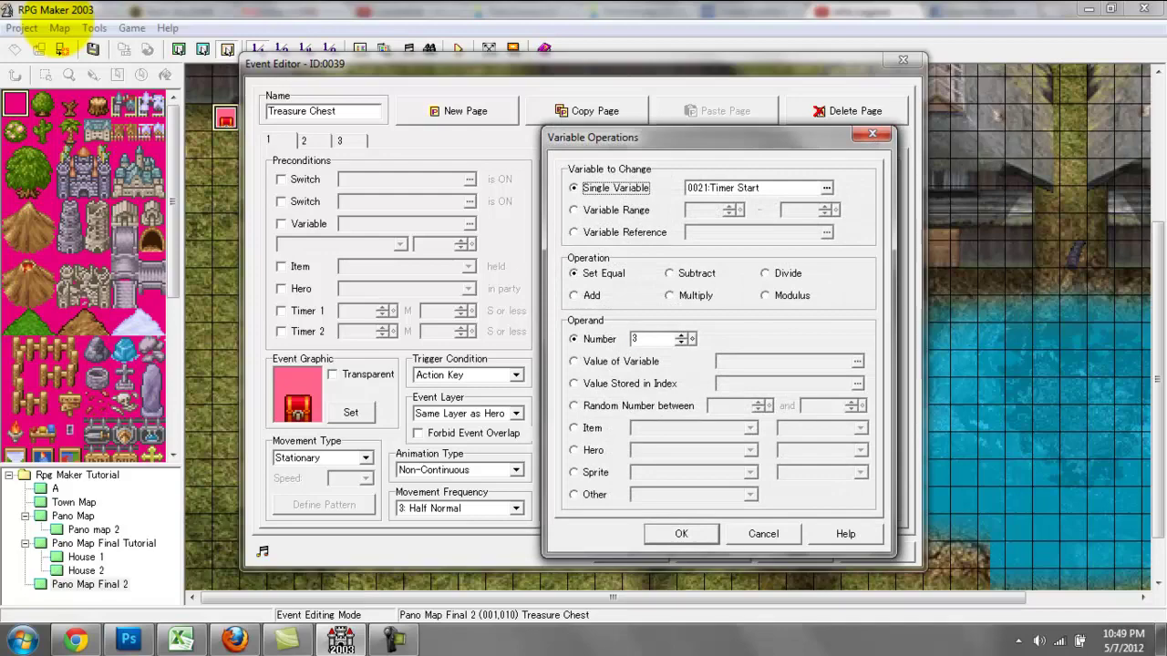
{"action": "key", "text": "Tab"}
{"action": "key", "text": "Tab"}
{"action": "key", "text": "Tab"}
{"action": "key", "text": "Tab"}
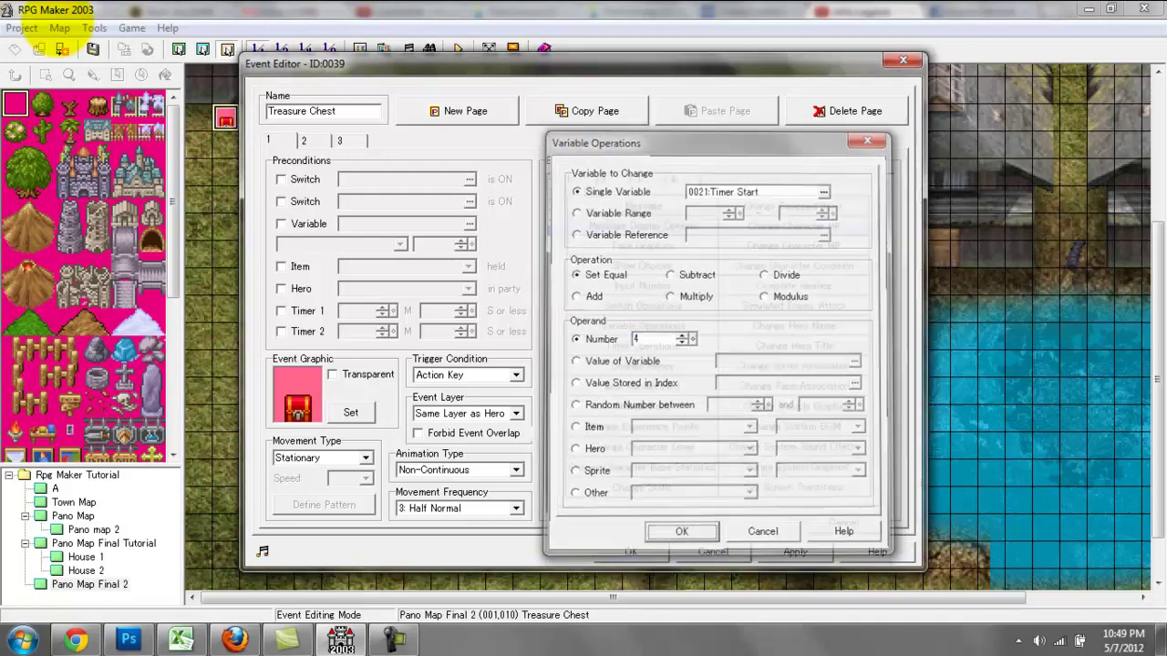
{"action": "key", "text": "Return"}
{"action": "key", "text": "Return"}
Step: Save the map and playtest the event, opening the treasure chest before the 10-second timer ends
{"action": "key", "text": "F9"}
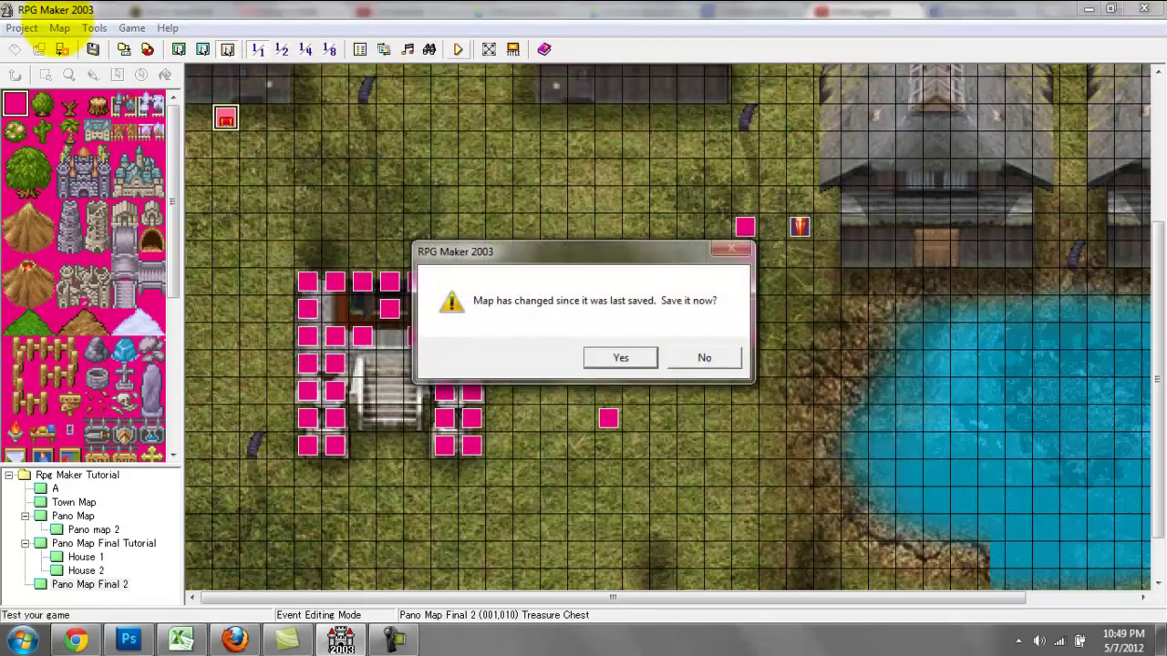
{"action": "key", "text": "Return"}
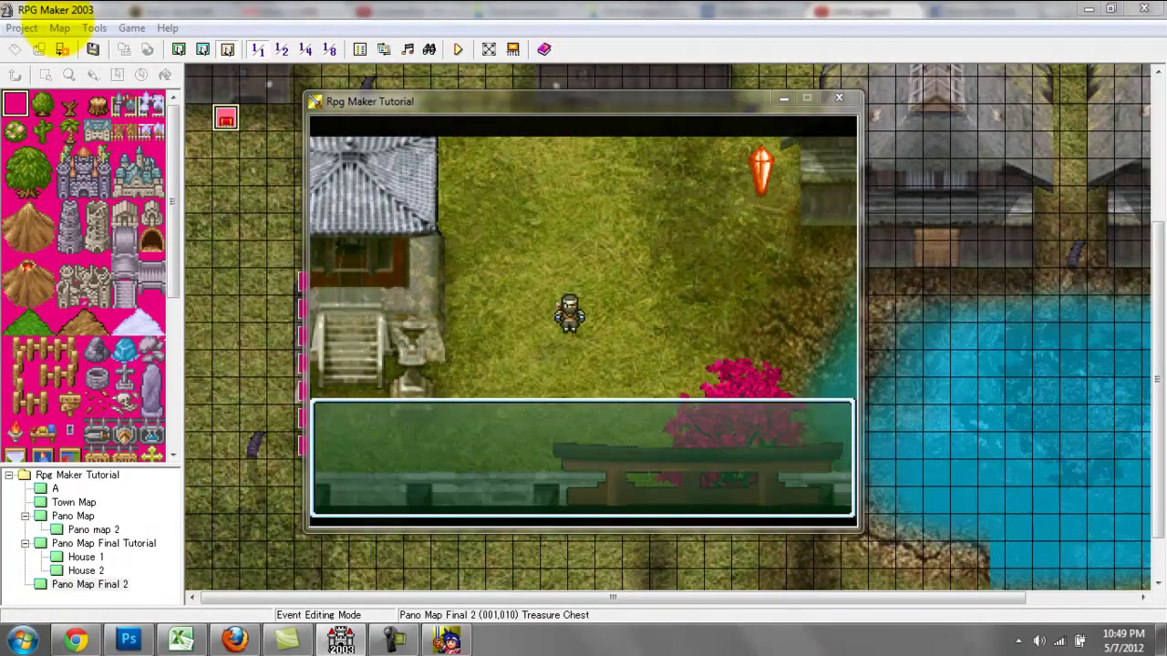
{"action": "key", "text": "Return"}
{"action": "key", "text": "Up"}
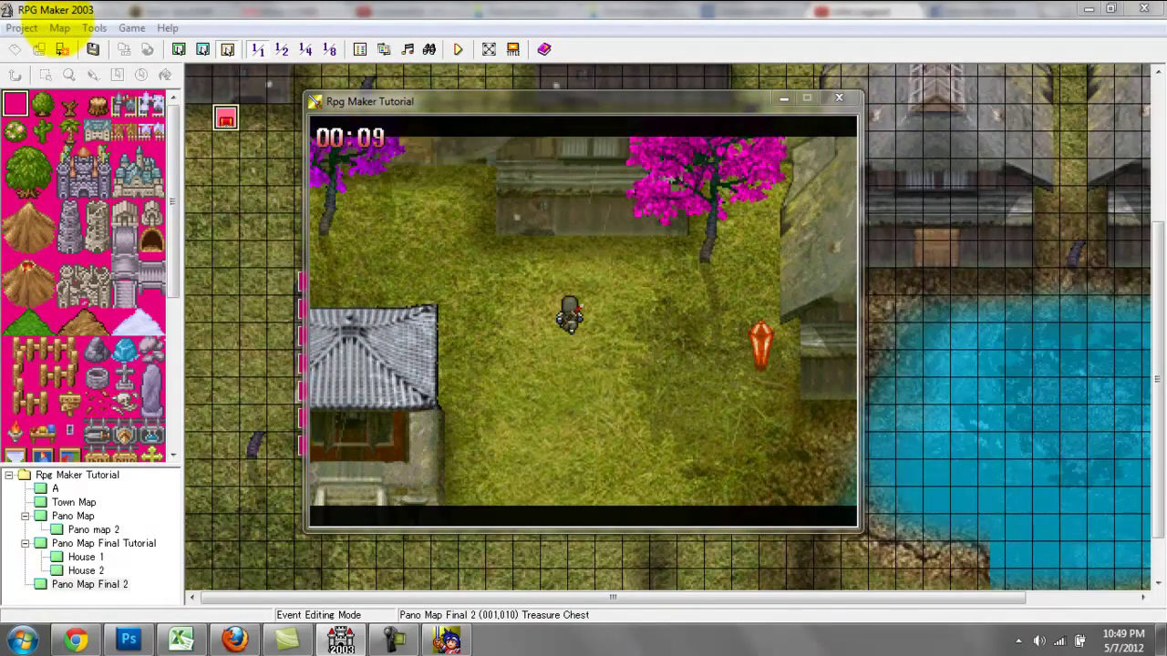
{"action": "key", "text": "Left"}
{"action": "key", "text": "Up"}
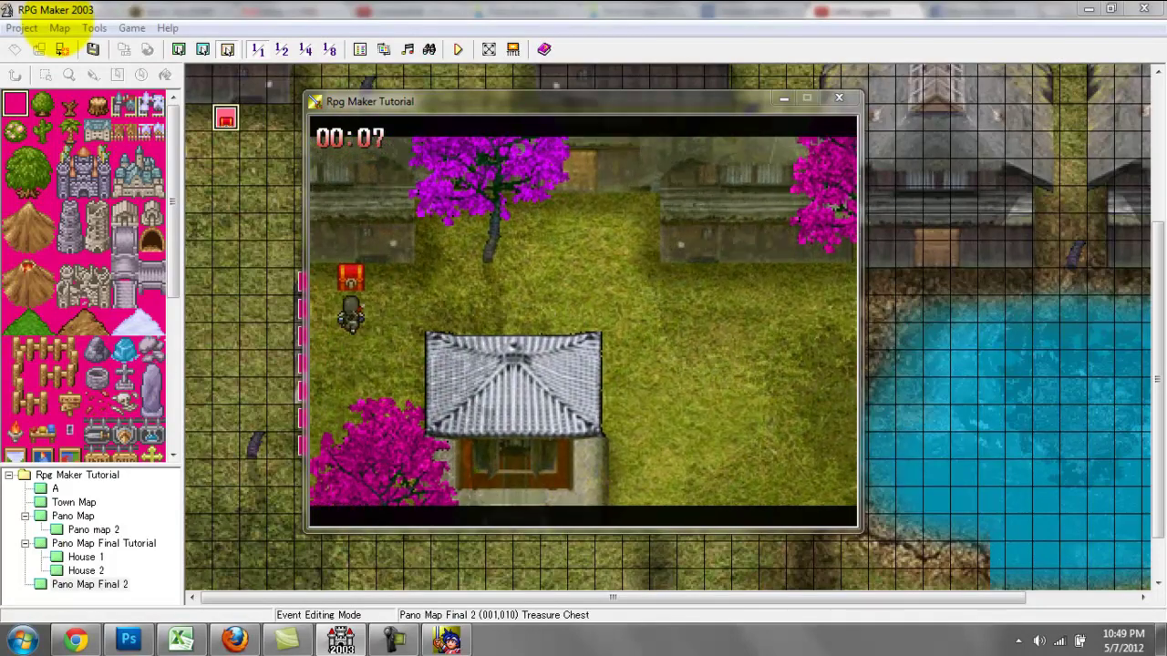
{"action": "key", "text": "Return"}
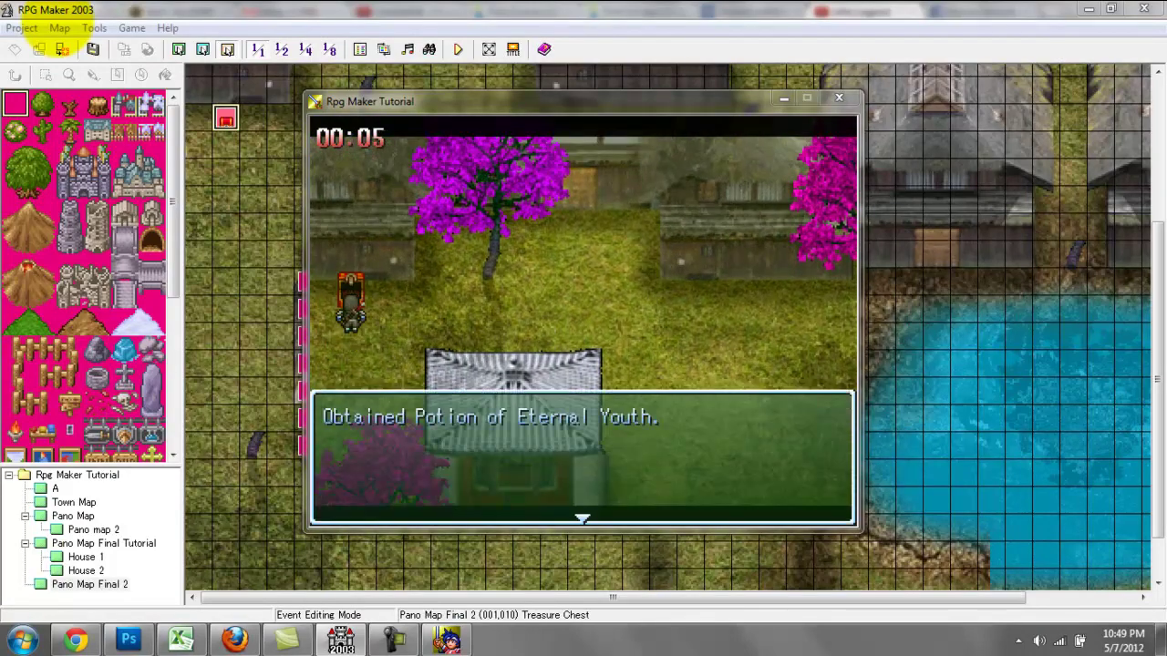
{"action": "key", "text": "Return"}
Step: Walk the hero away from the opened chest until the timer expires, return to check the chest, and close the playtest
{"action": "key", "text": "Right"}
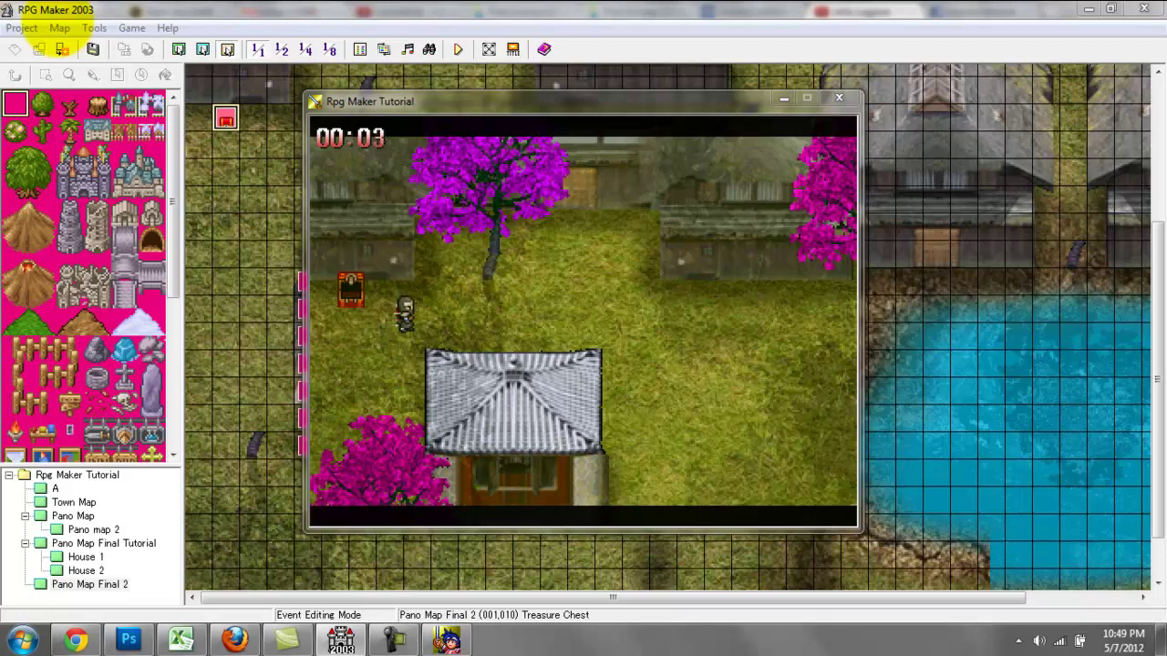
{"action": "key", "text": "Up"}
{"action": "key", "text": "Down"}
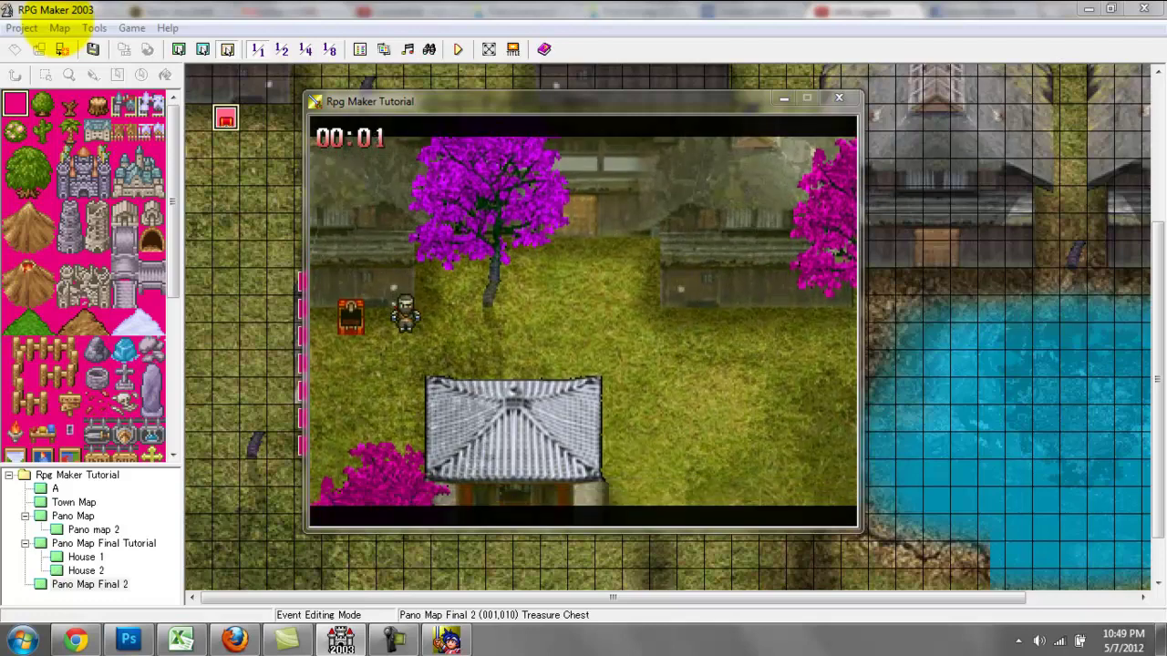
{"action": "key", "text": "Right"}
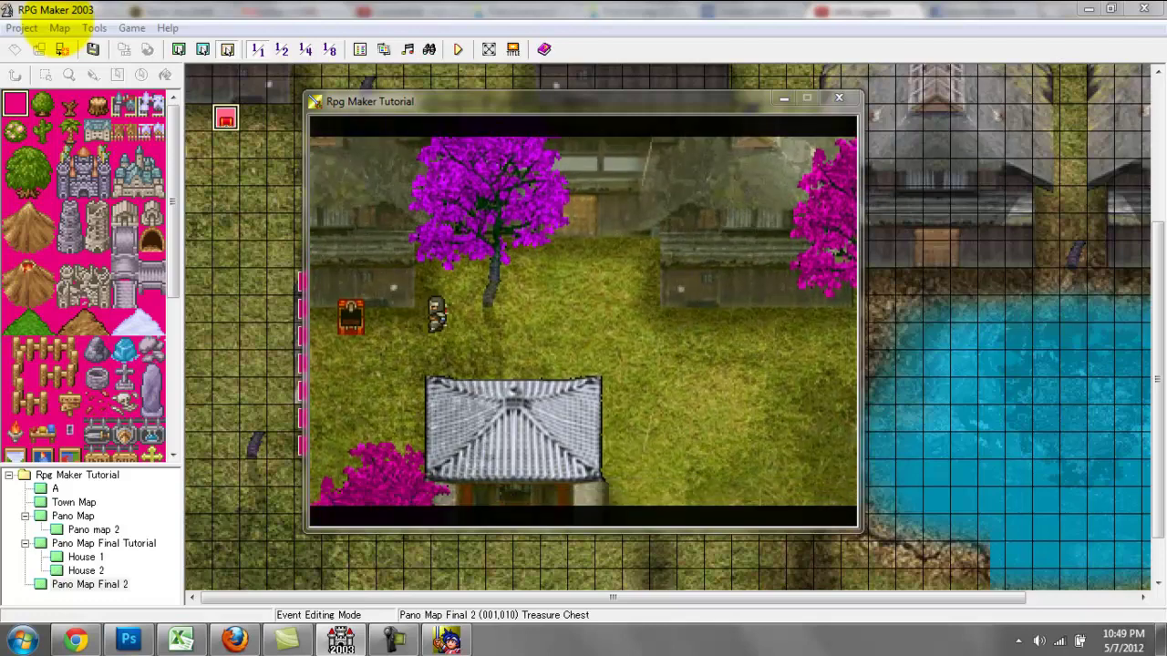
{"action": "key", "text": "Left"}
{"action": "key", "text": "Right"}
{"action": "key", "text": "Down"}
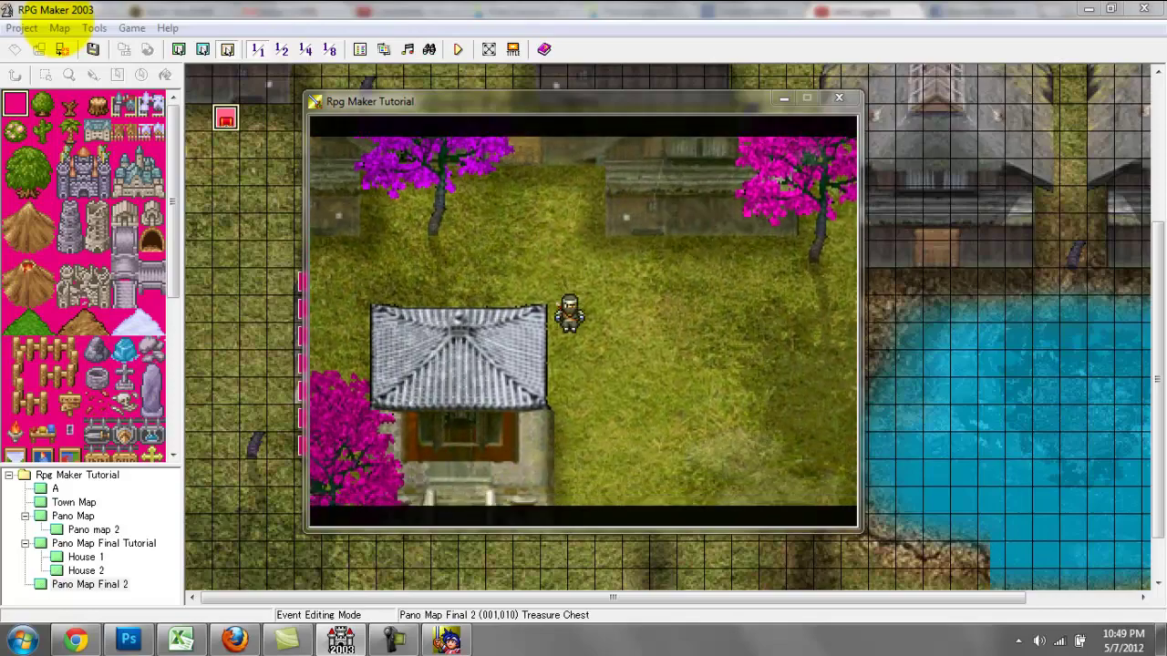
{"action": "key", "text": "Down"}
{"action": "key", "text": "Right"}
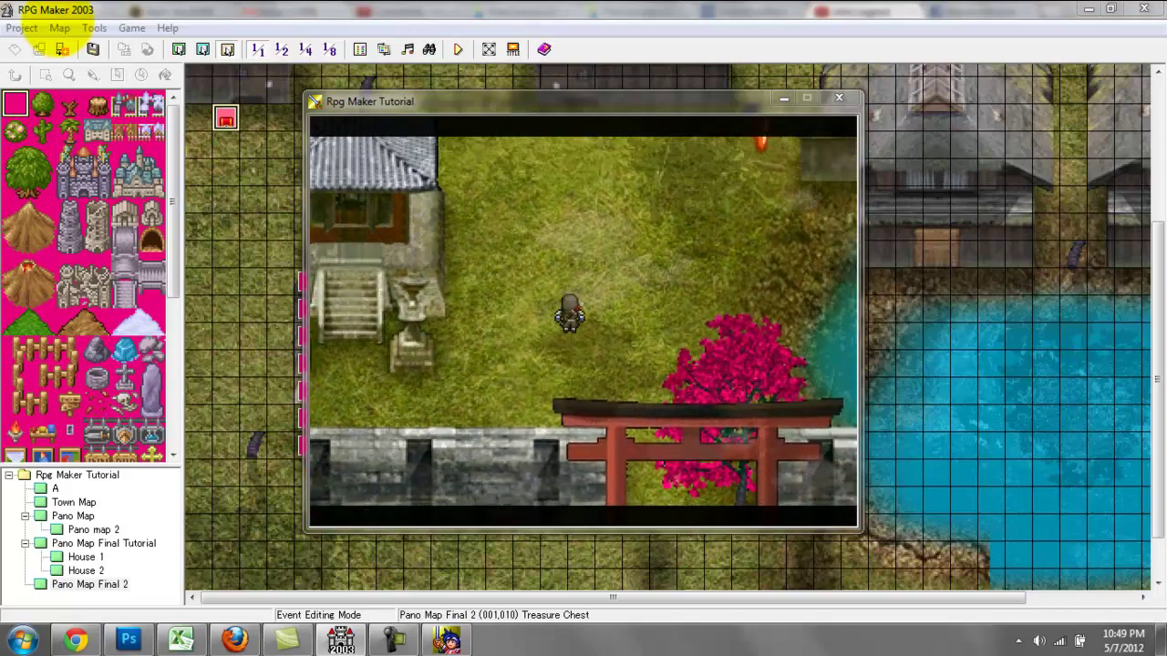
{"action": "key", "text": "Up"}
{"action": "key", "text": "Up"}
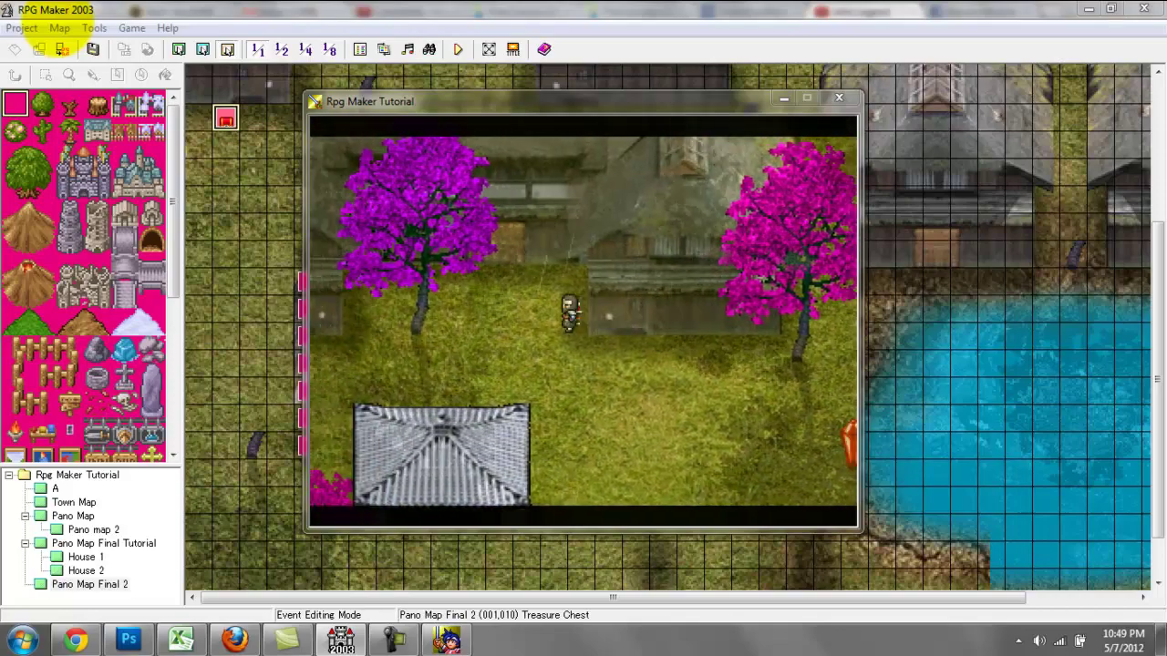
{"action": "key", "text": "Left"}
{"action": "key", "text": "Left"}
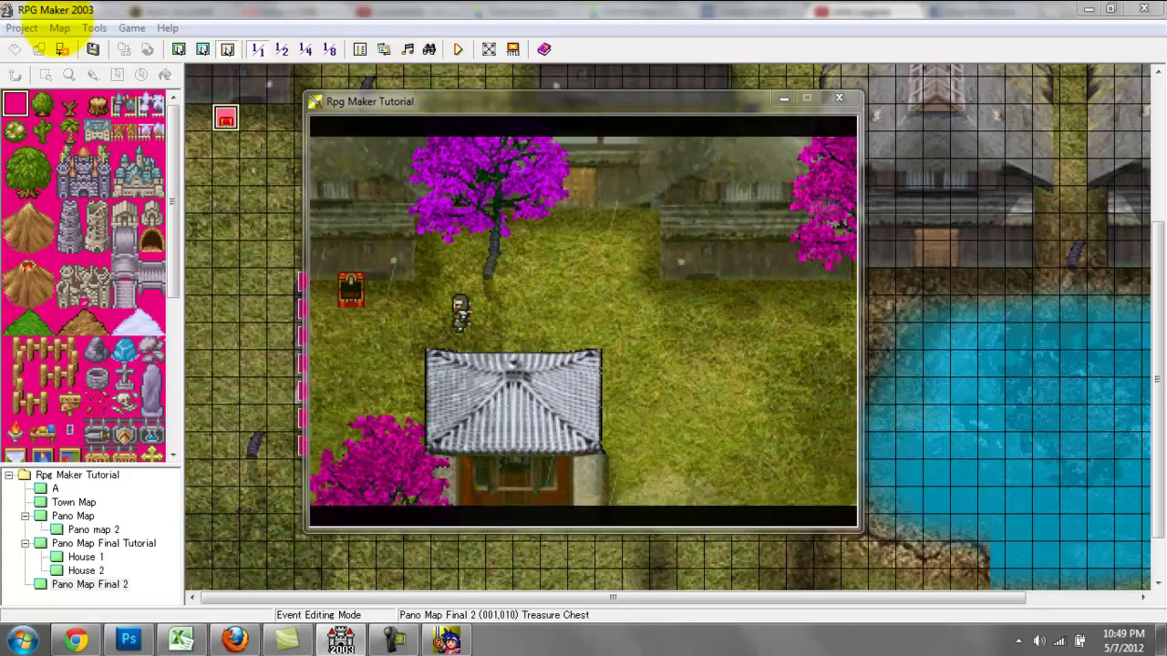
{"action": "key", "text": "alt+F4"}
Step: Review the Treasure Chest event's page 1 commands and the available event commands, then close the event without adding anything
{"action": "key", "text": "Return"}
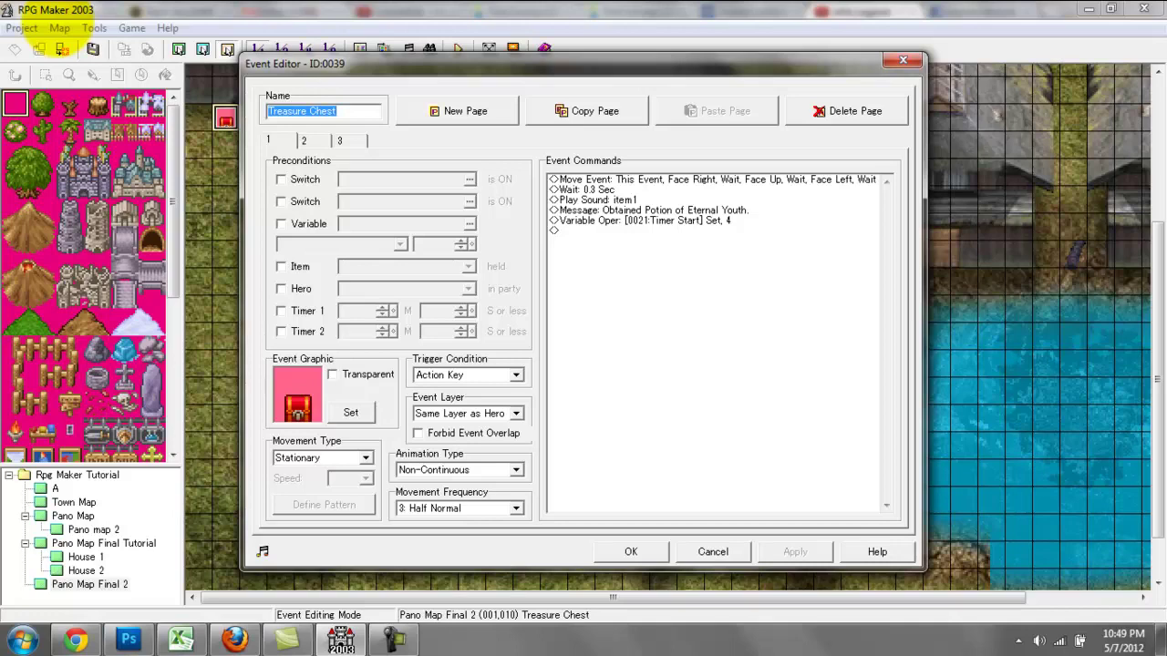
{"action": "double_click", "coordinate": [584, 231]}
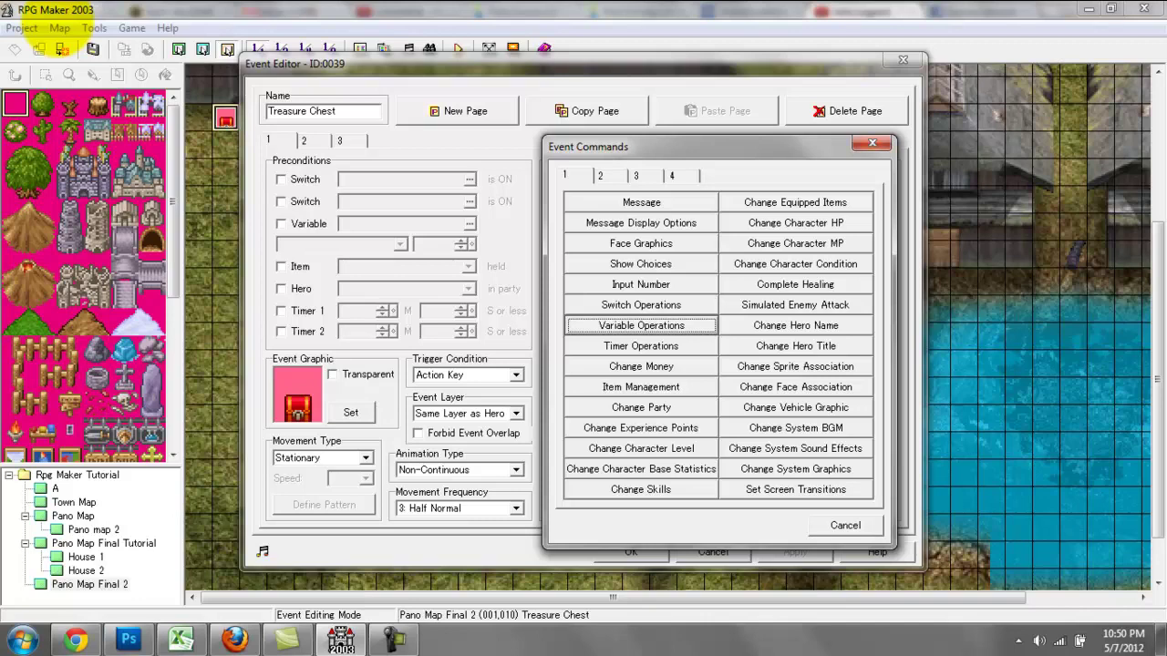
{"action": "left_click", "coordinate": [872, 144]}
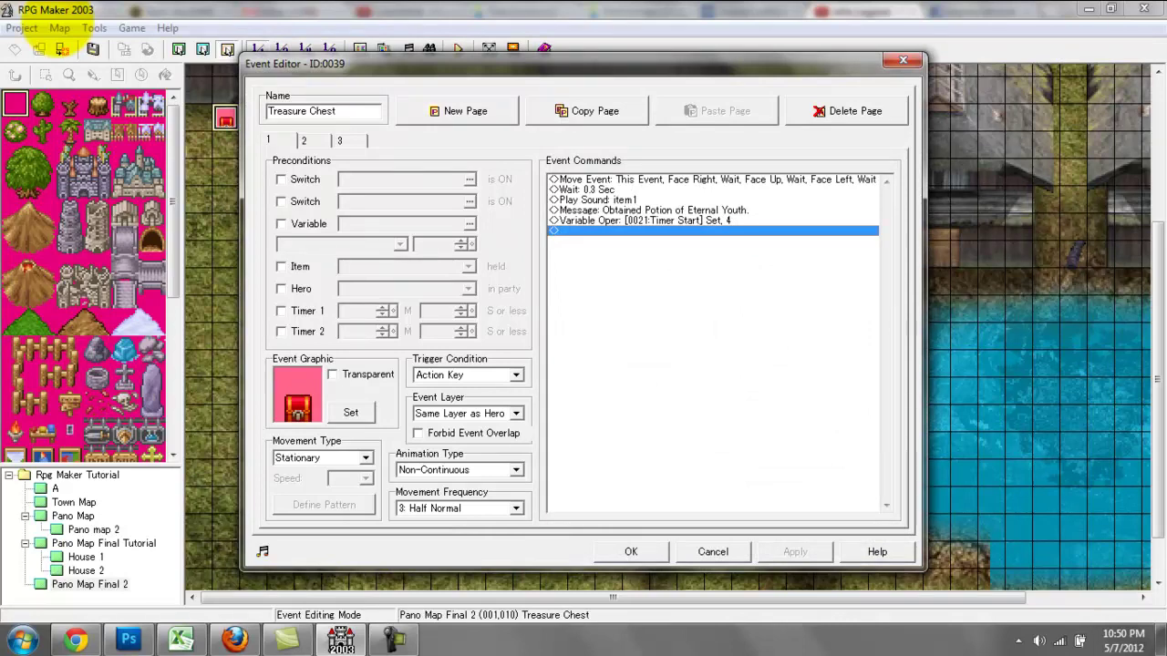
{"action": "left_click", "coordinate": [631, 551]}
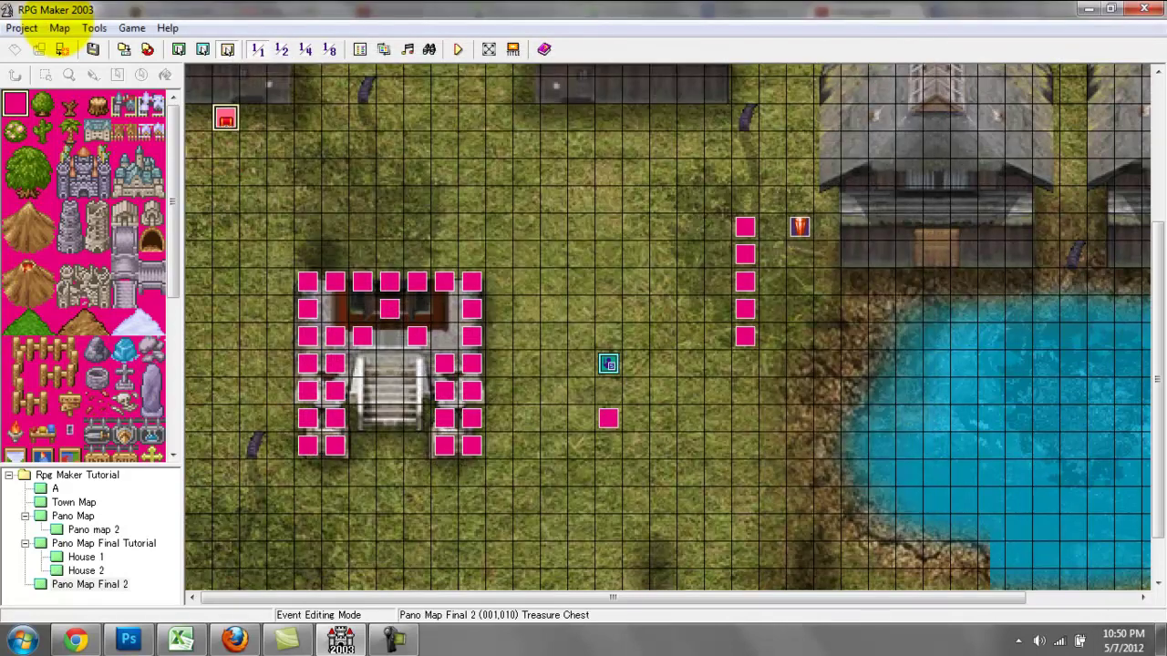